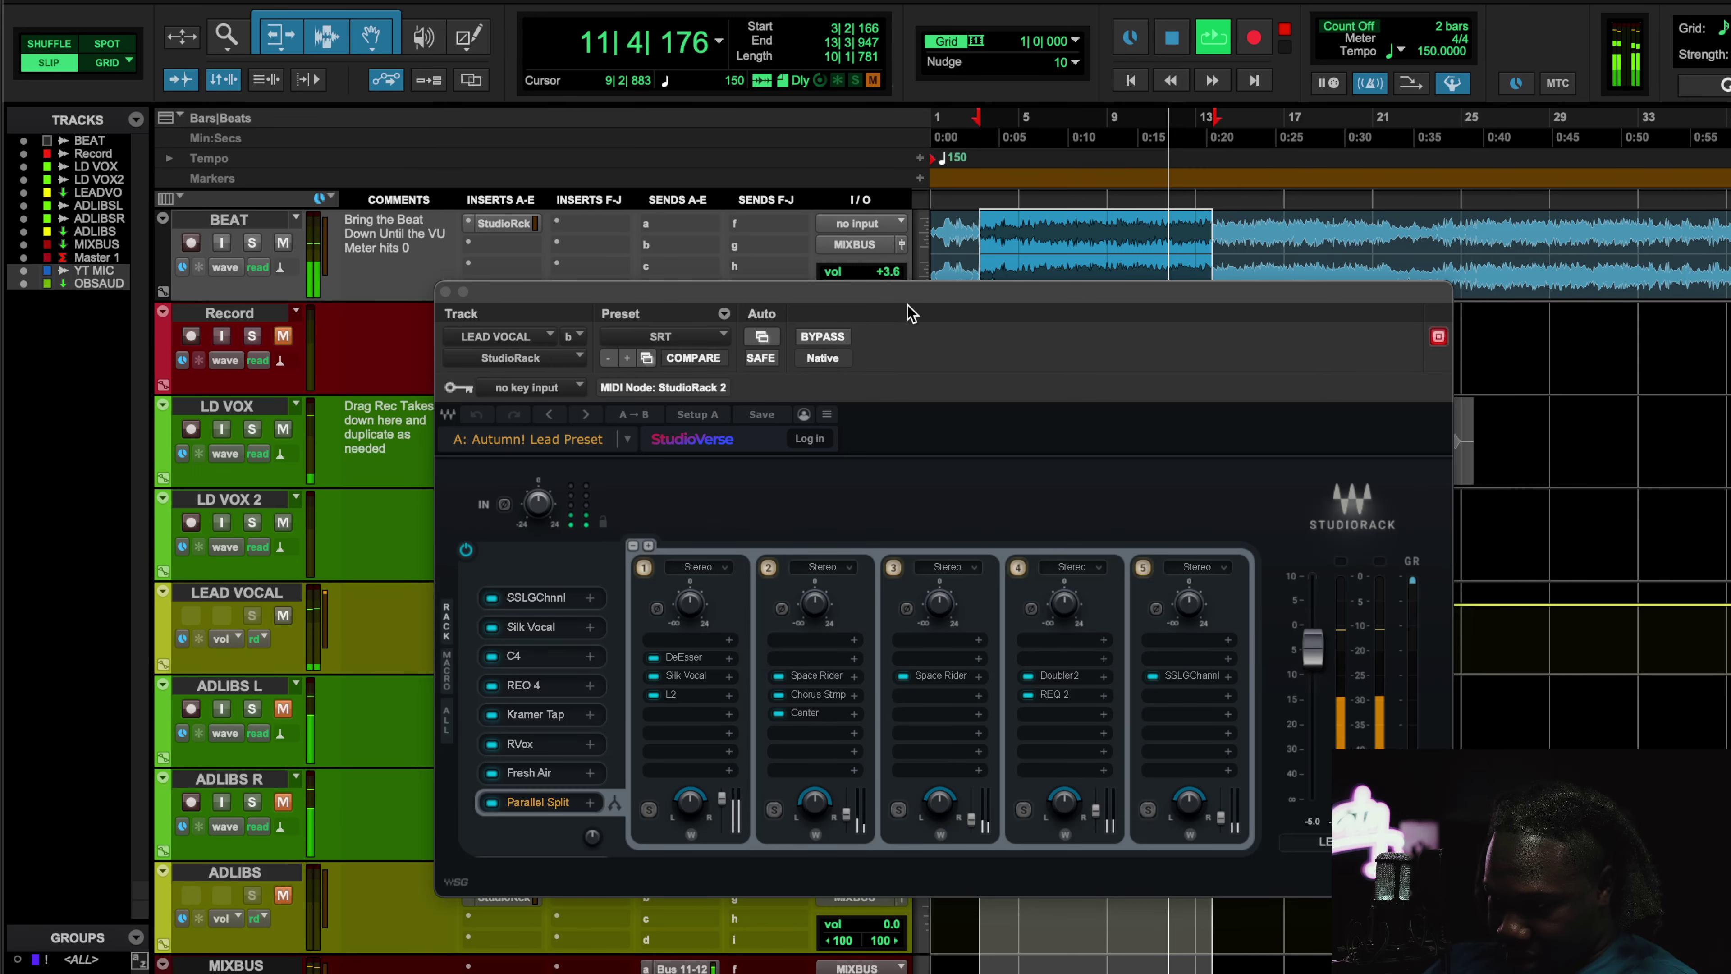
- Play back the looped vocal section over the beat with the LEAD VOCAL StudioRack chain active
left_click_drag(915, 308, 946, 261)
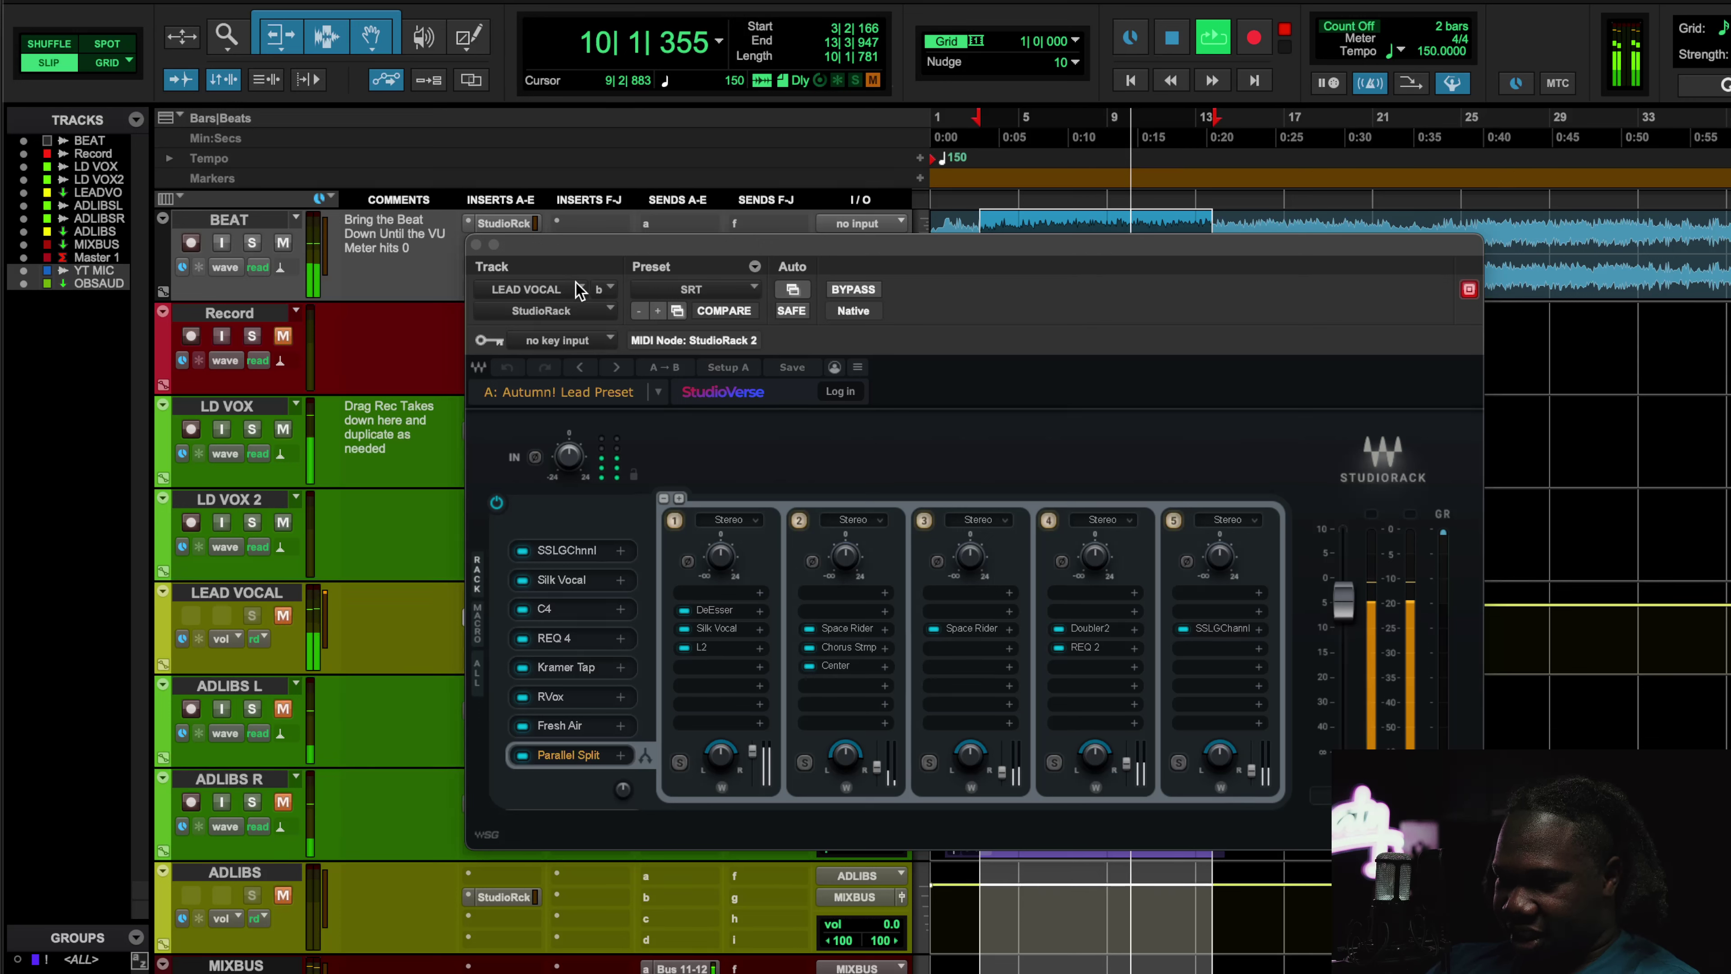
key("space")
key("space")
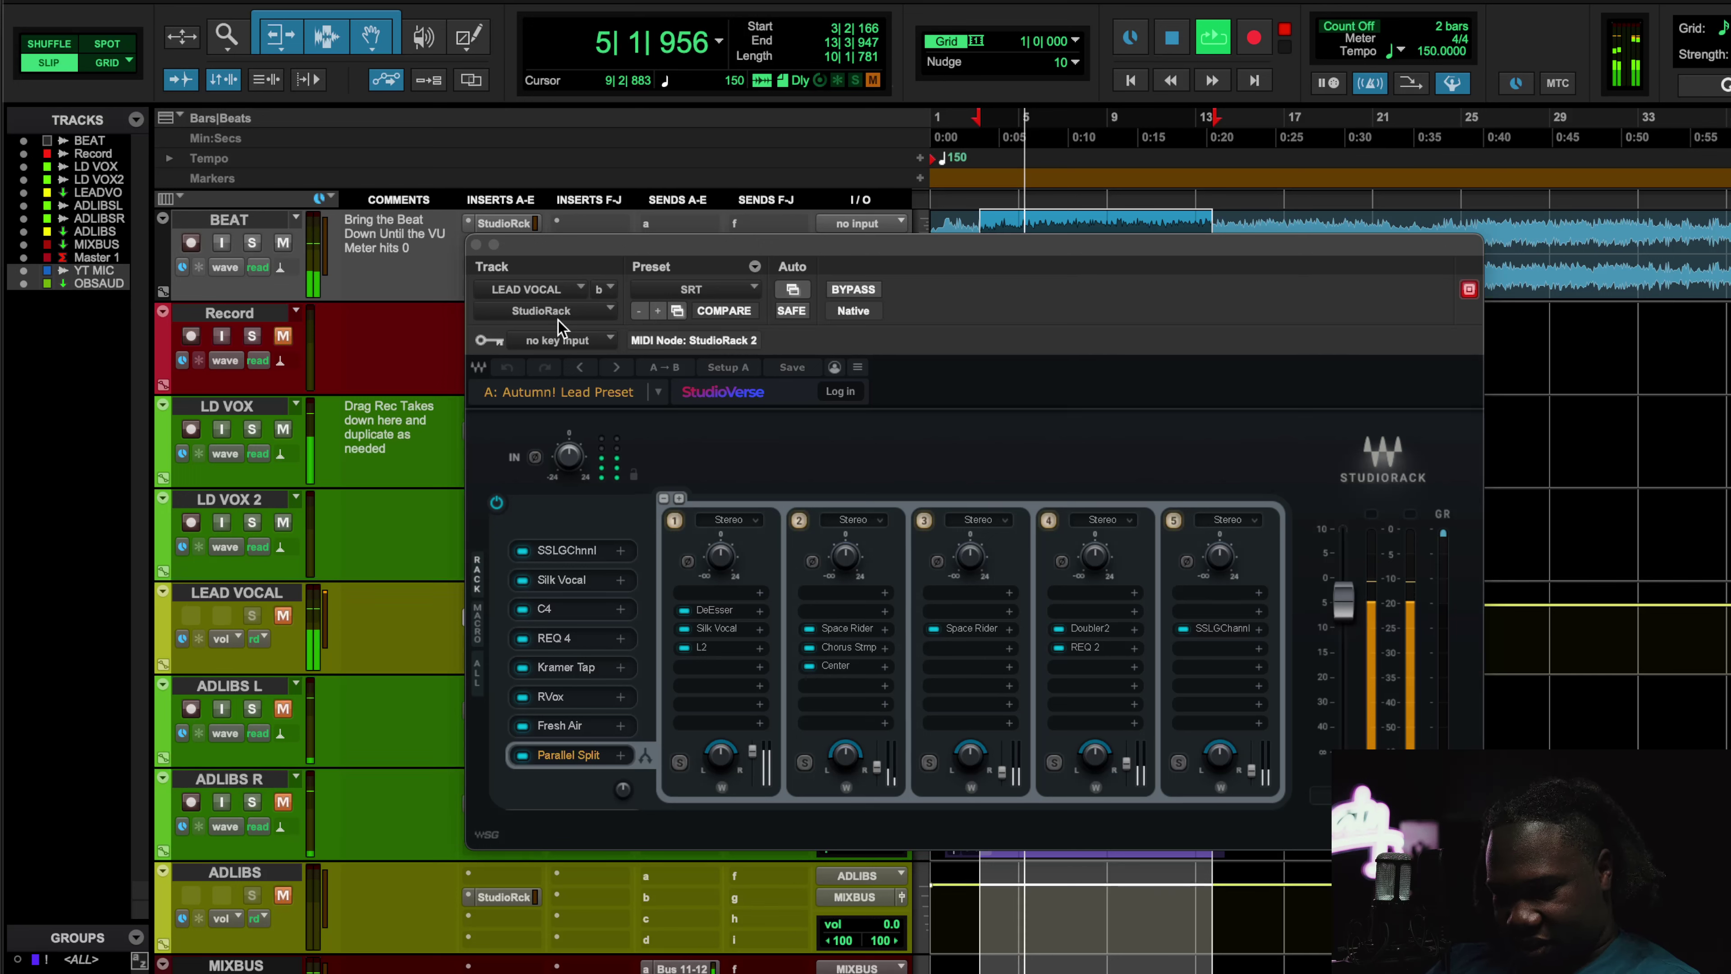
left_click(288, 614)
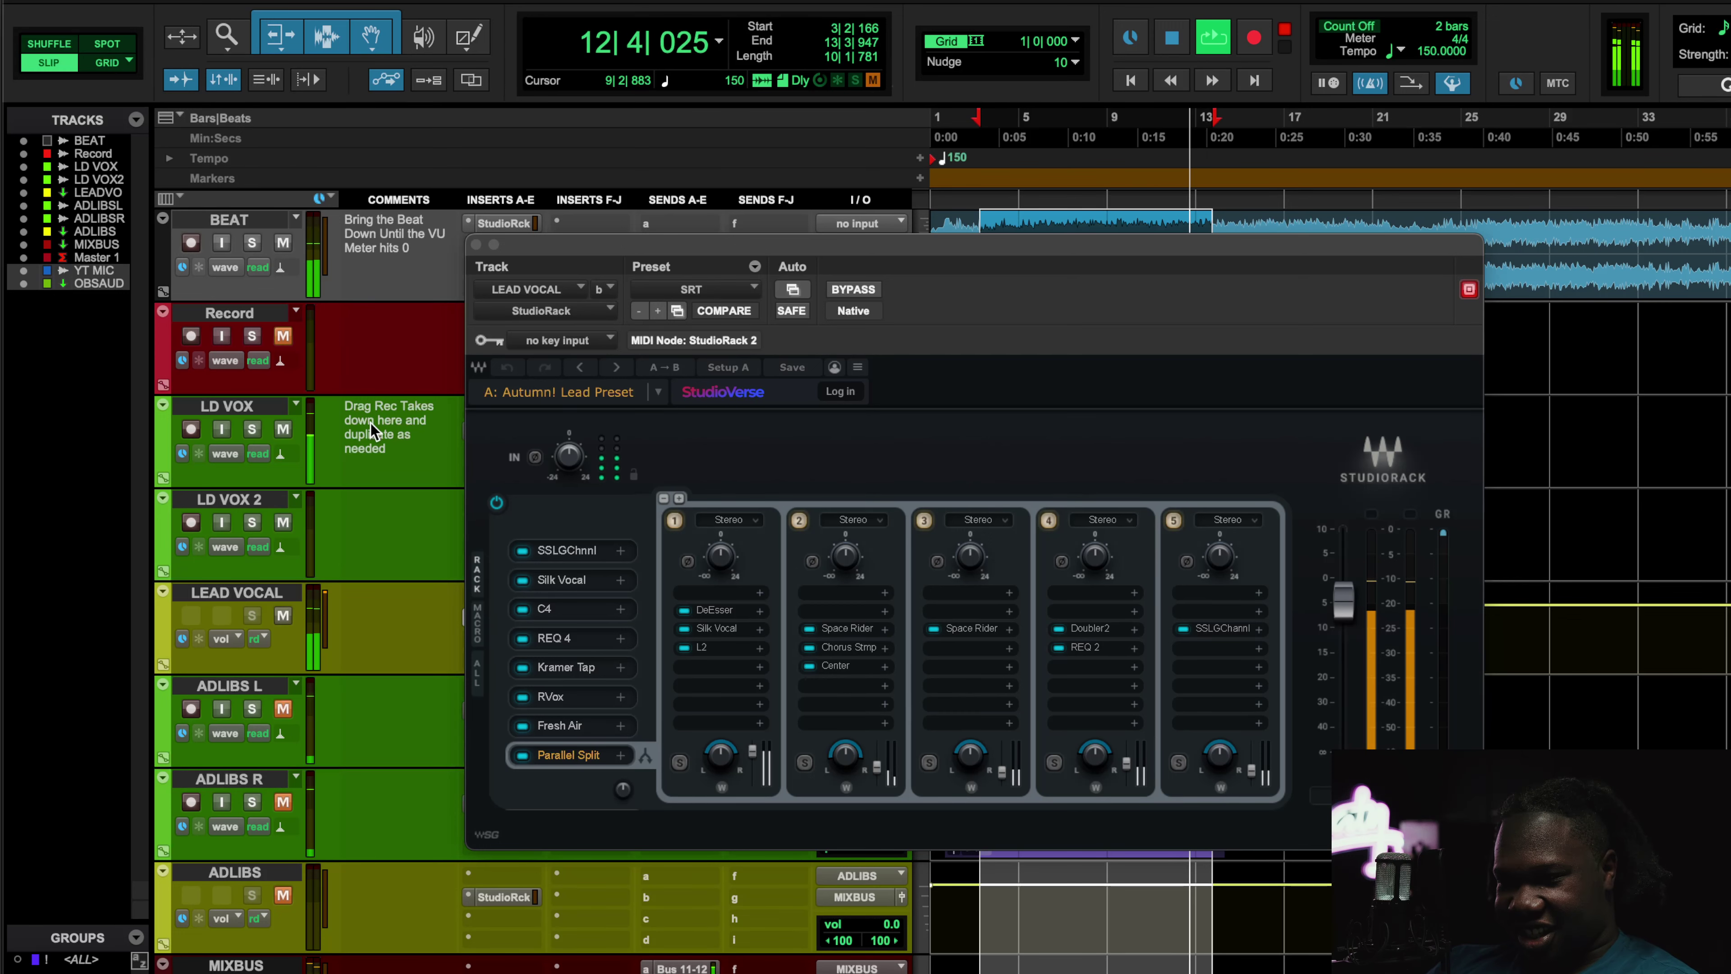
key("space")
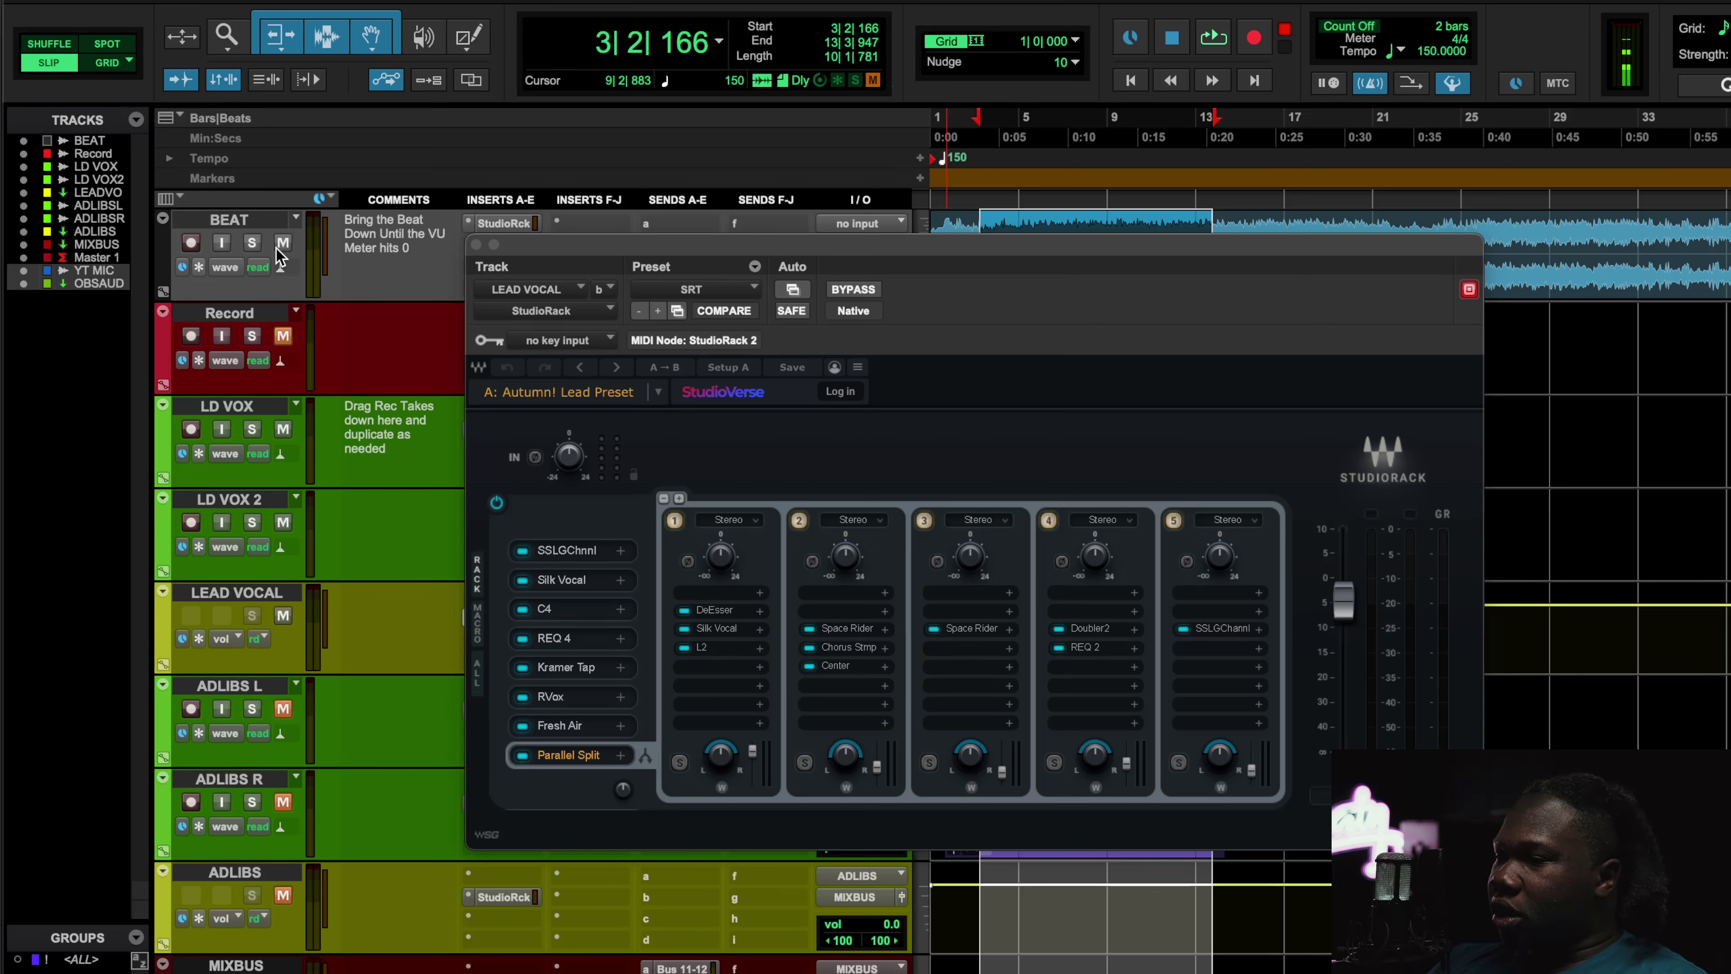
- Play the loop with the BEAT track muted and toggle the LEAD VOCAL StudioRack bypass to compare the processed and dry vocal
key("space")
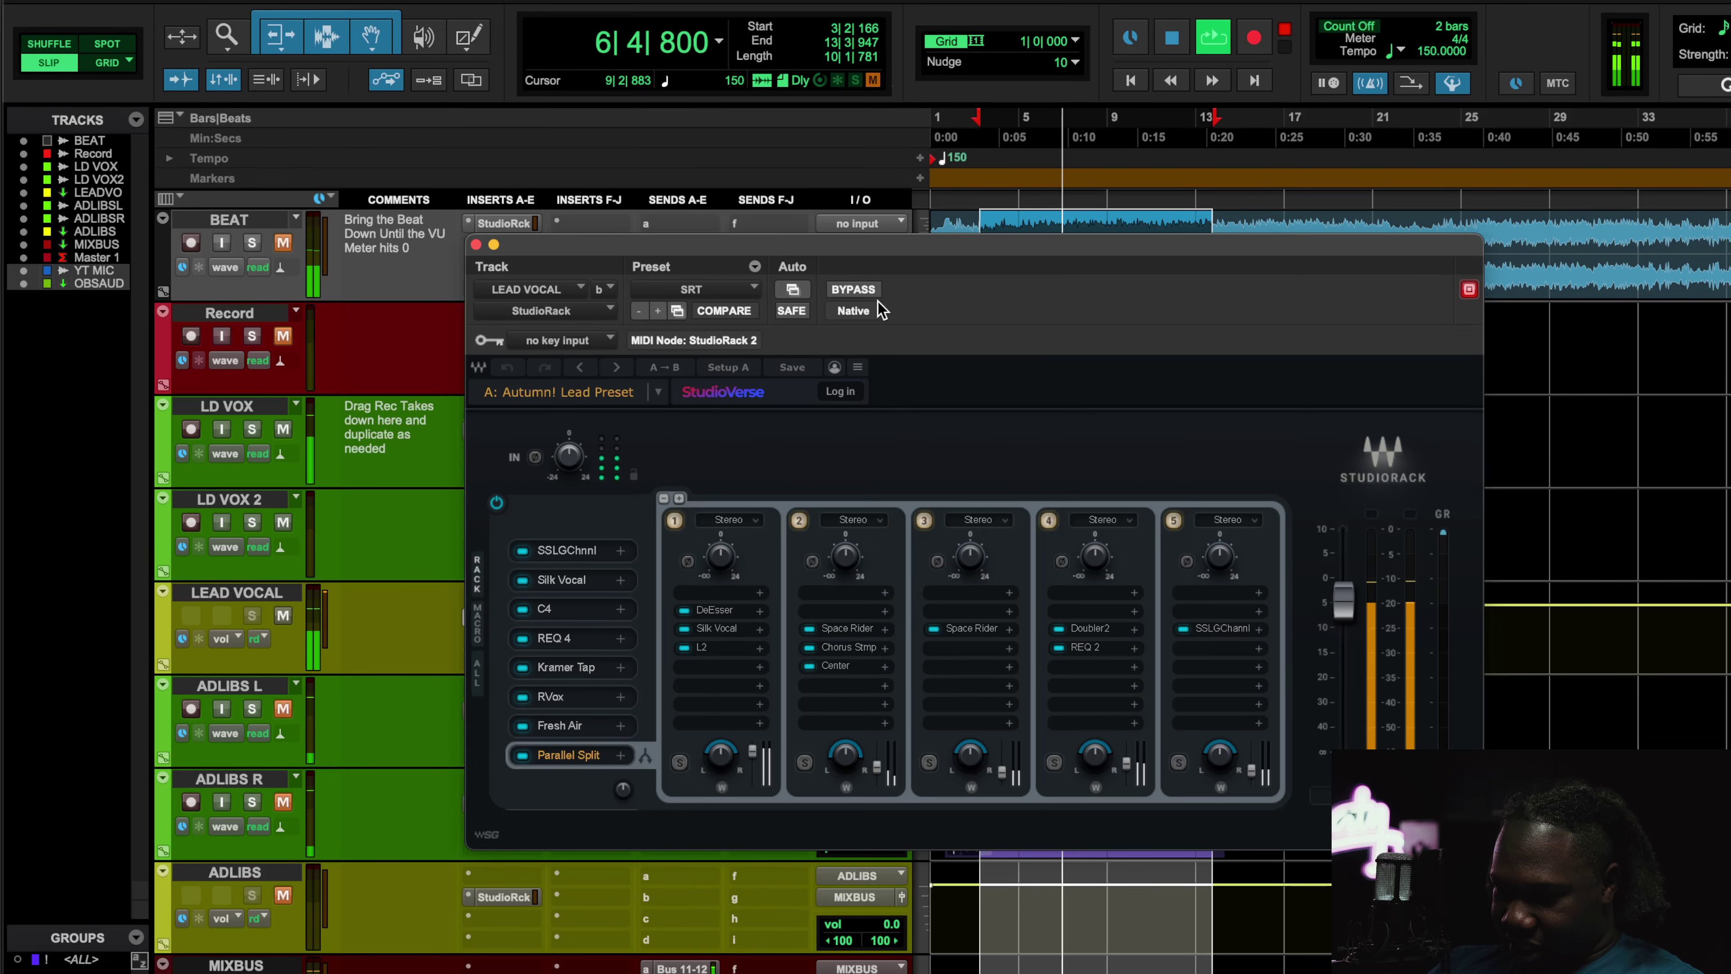
left_click_drag(876, 254, 857, 301)
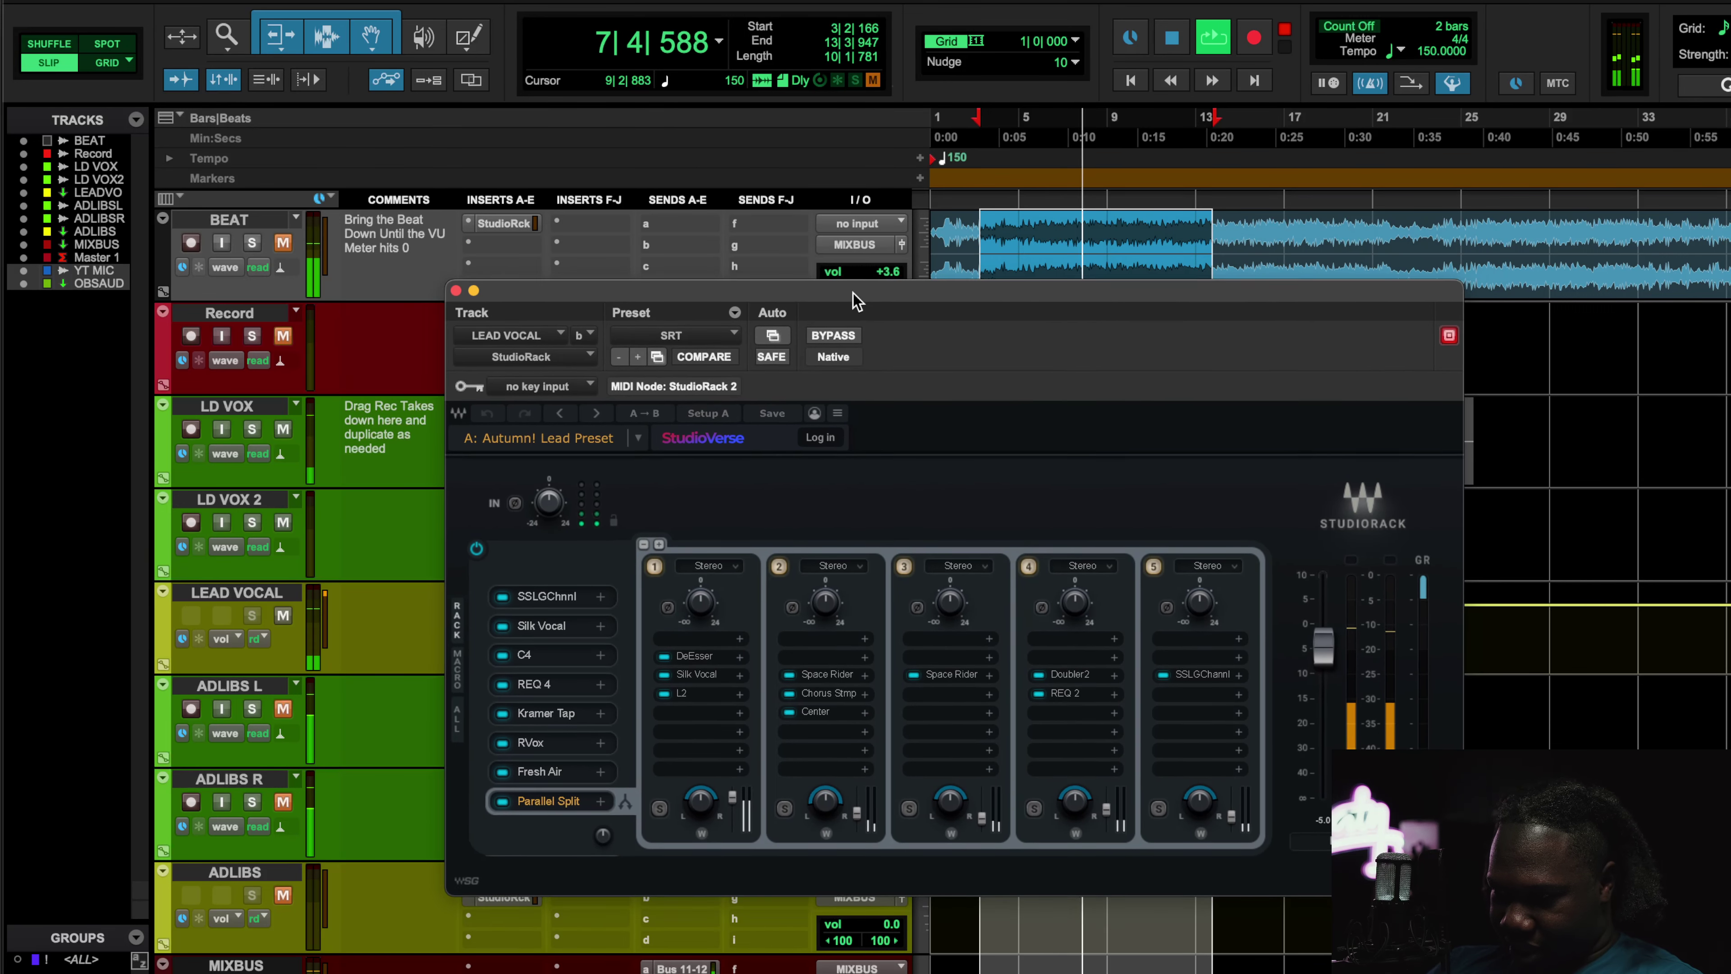
left_click(839, 336)
left_click(840, 336)
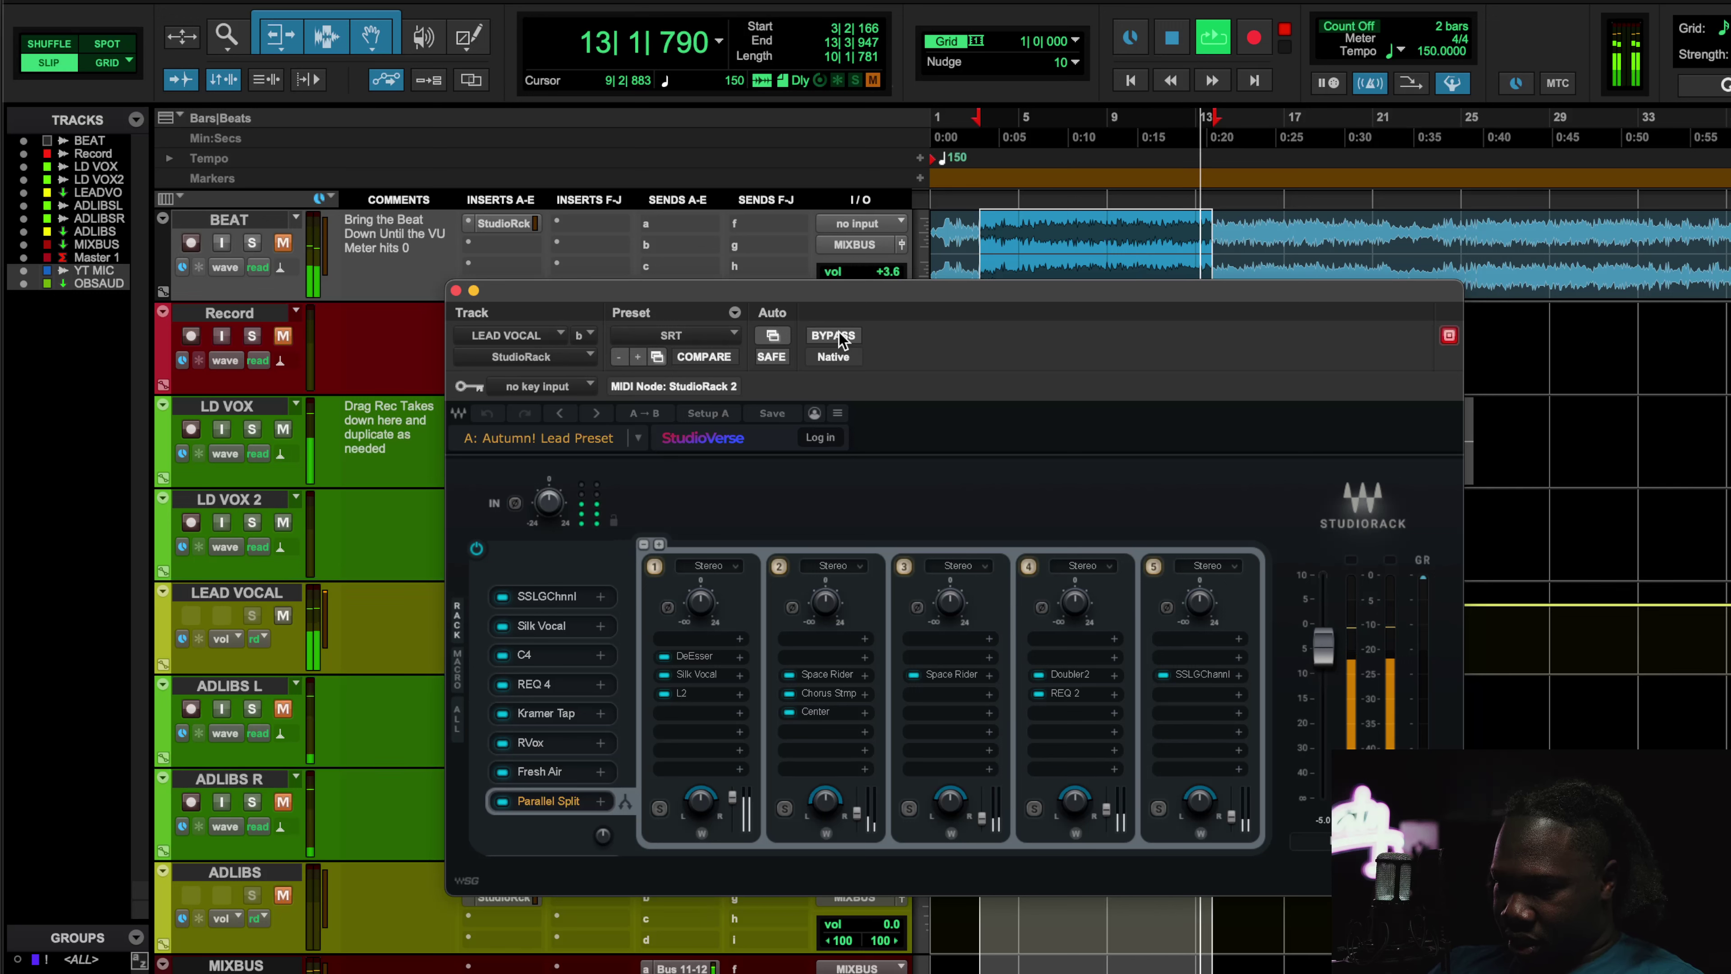
left_click(840, 335)
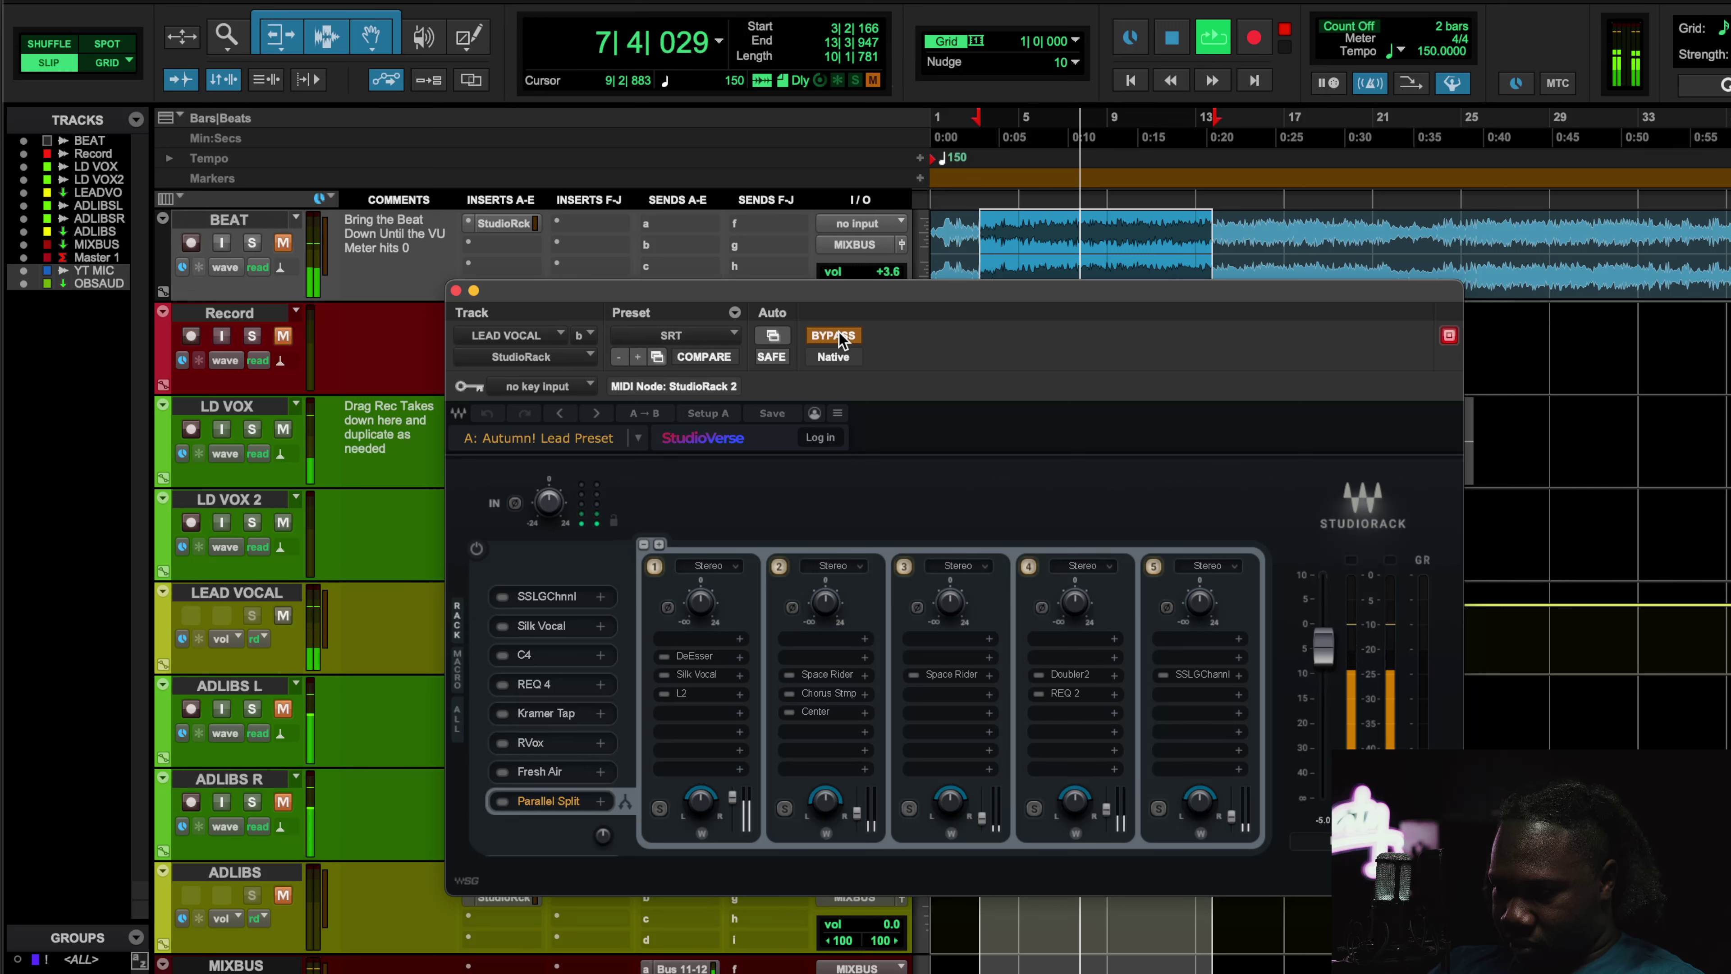
left_click(835, 335)
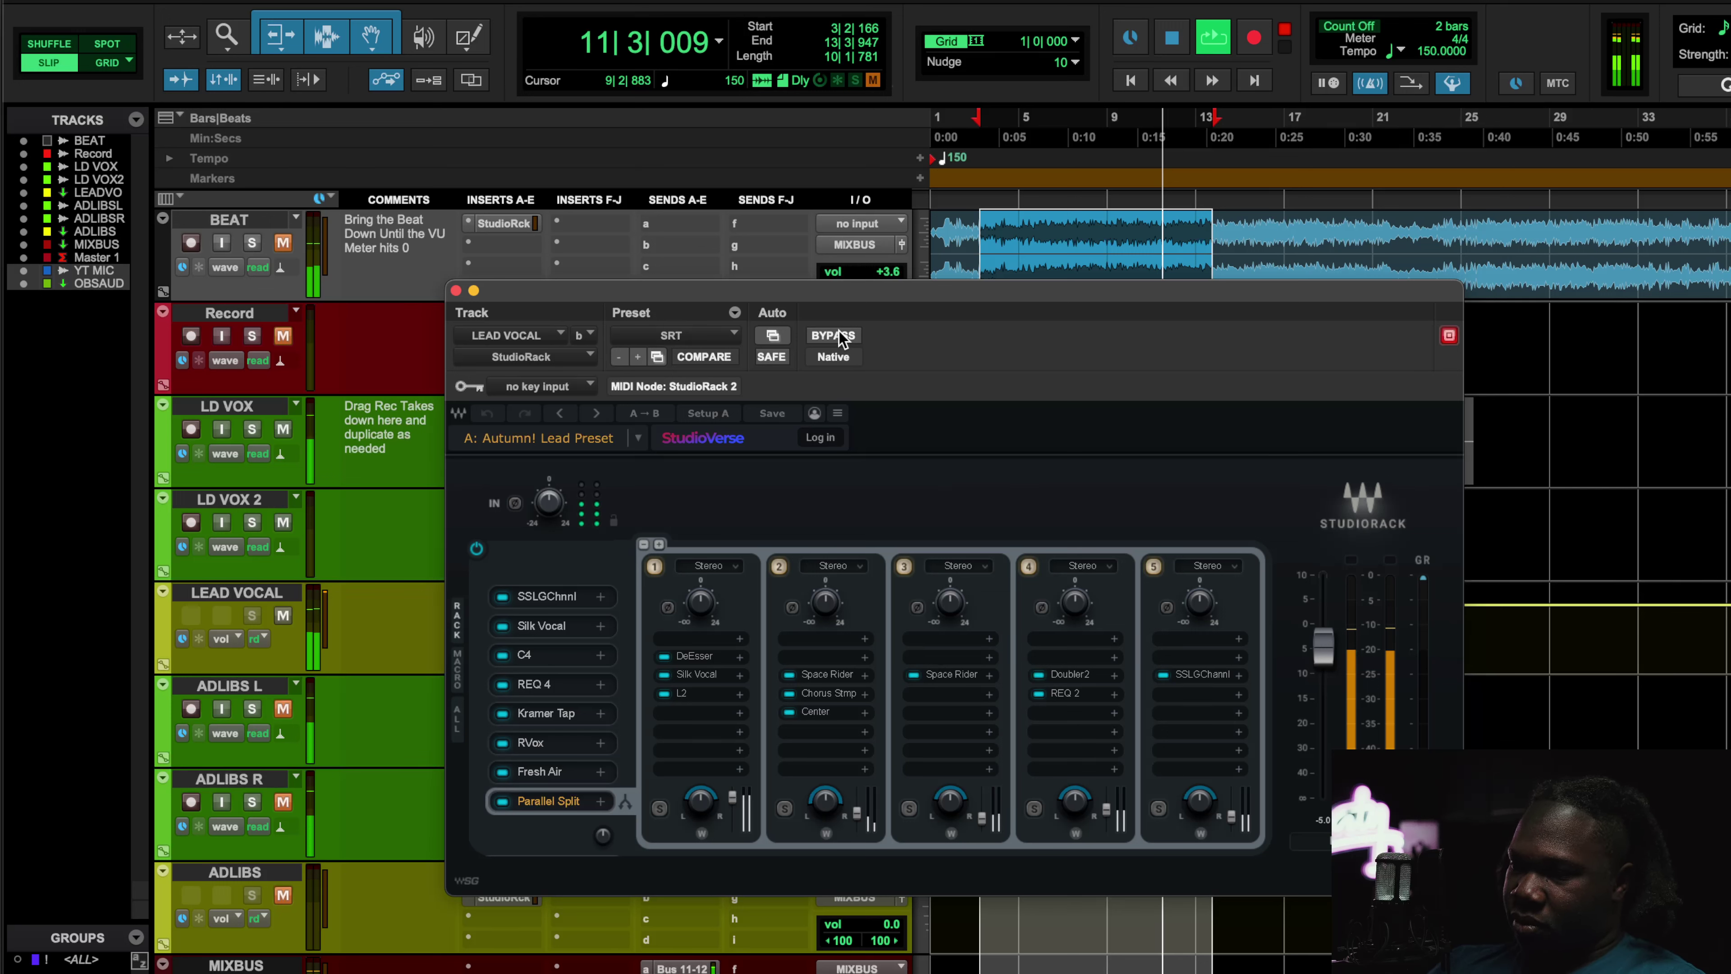
key("space")
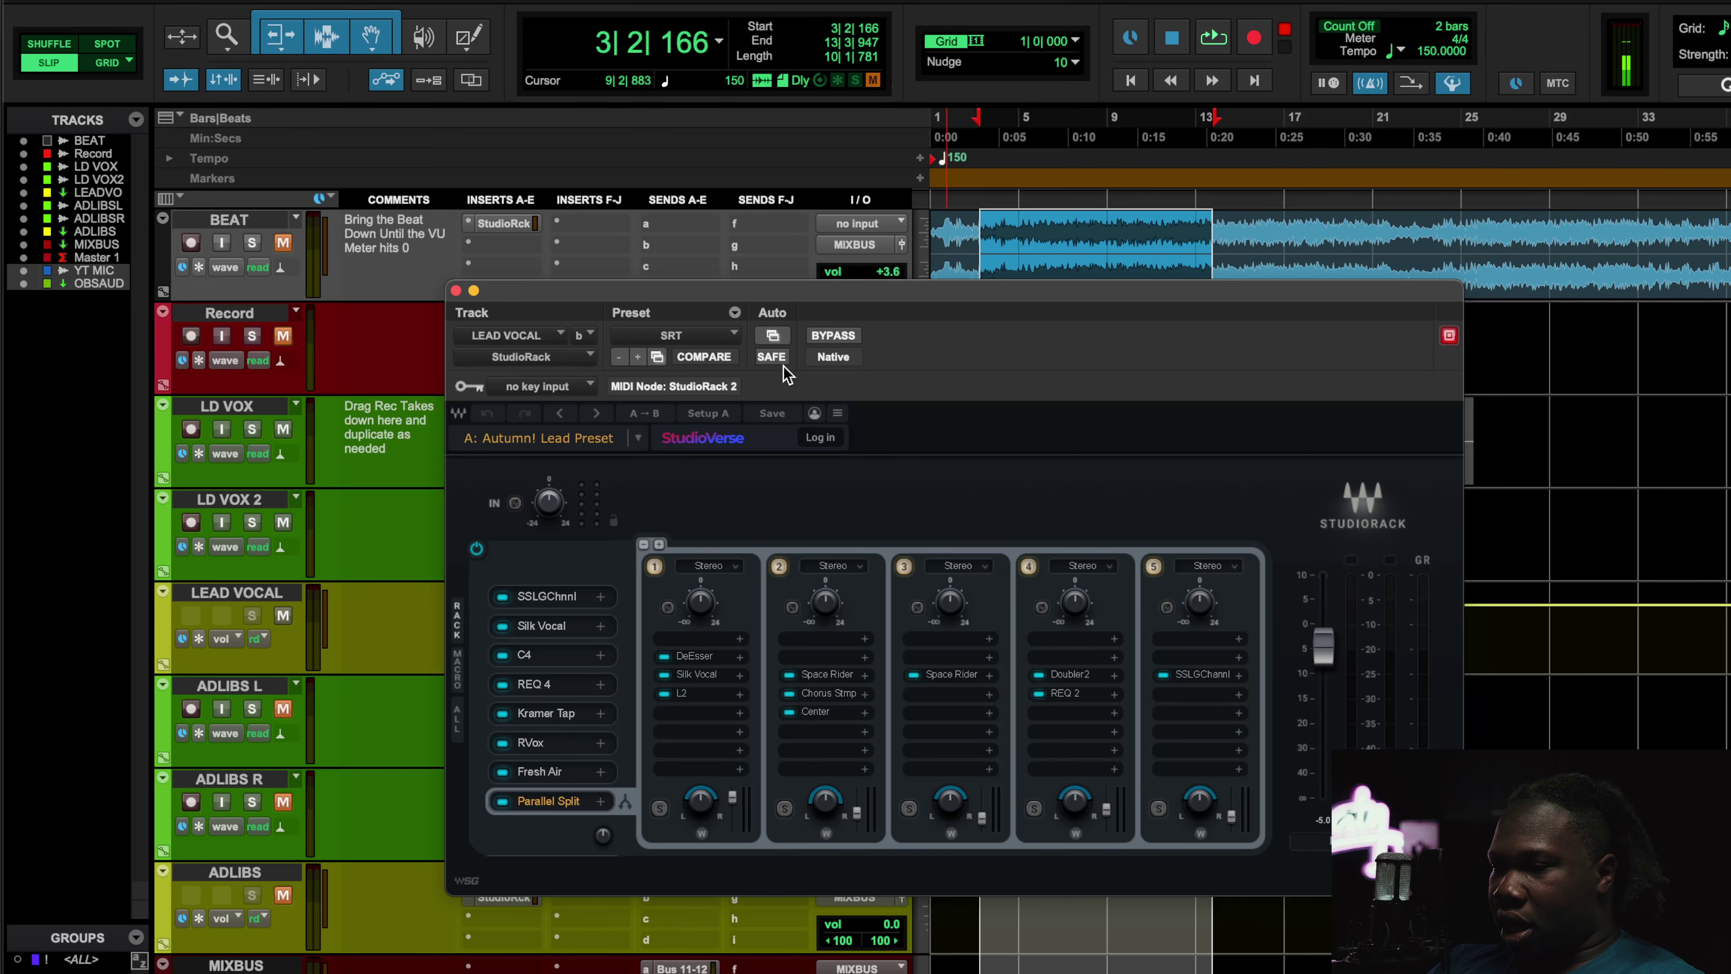
- Close the StudioRack window and open the Auto-Tune plug-in inserted on the LD VOX track
left_click_drag(455, 296, 455, 294)
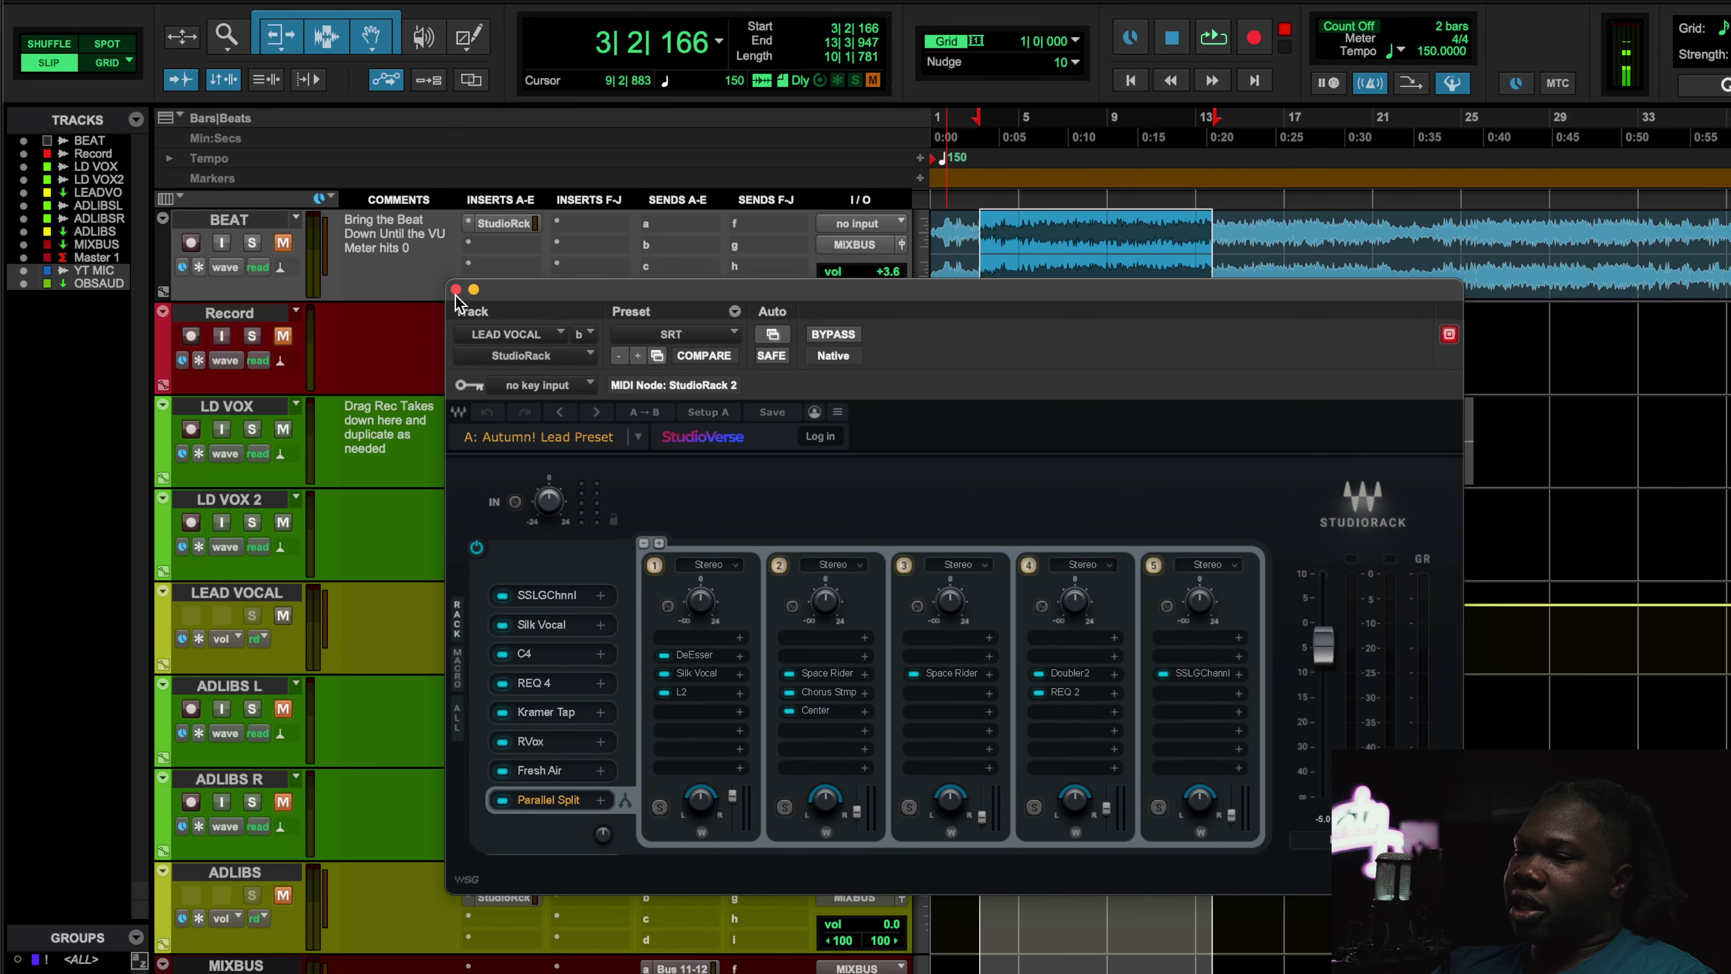
left_click(456, 289)
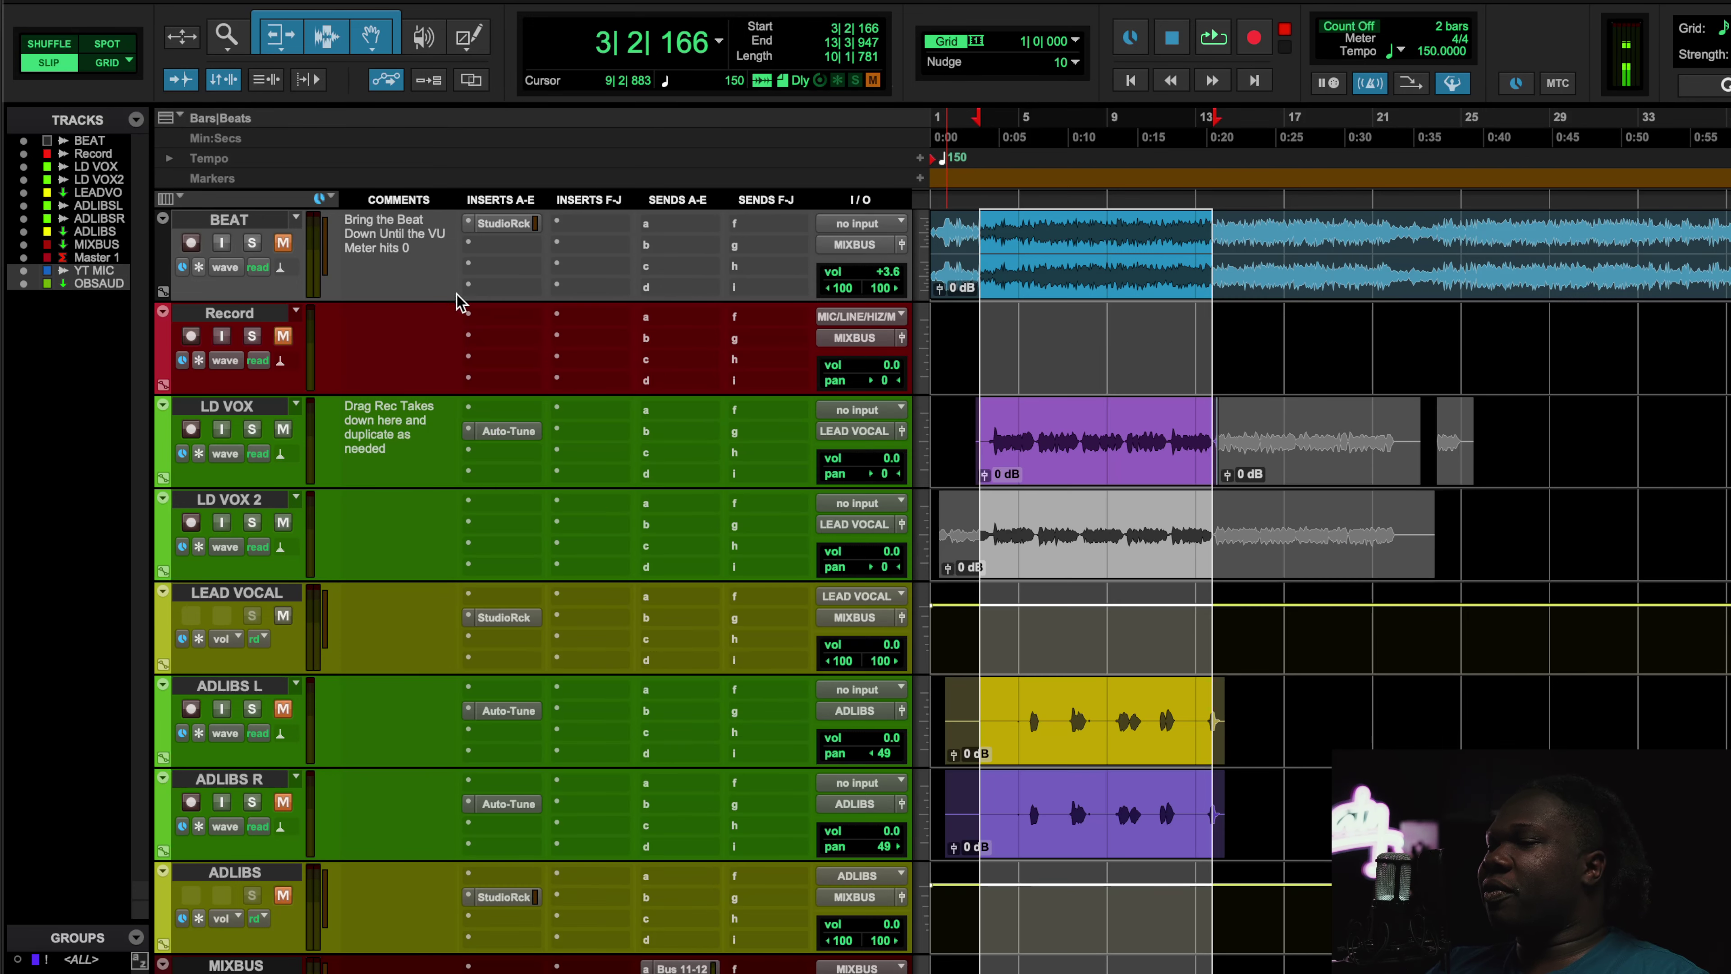
left_click(499, 431)
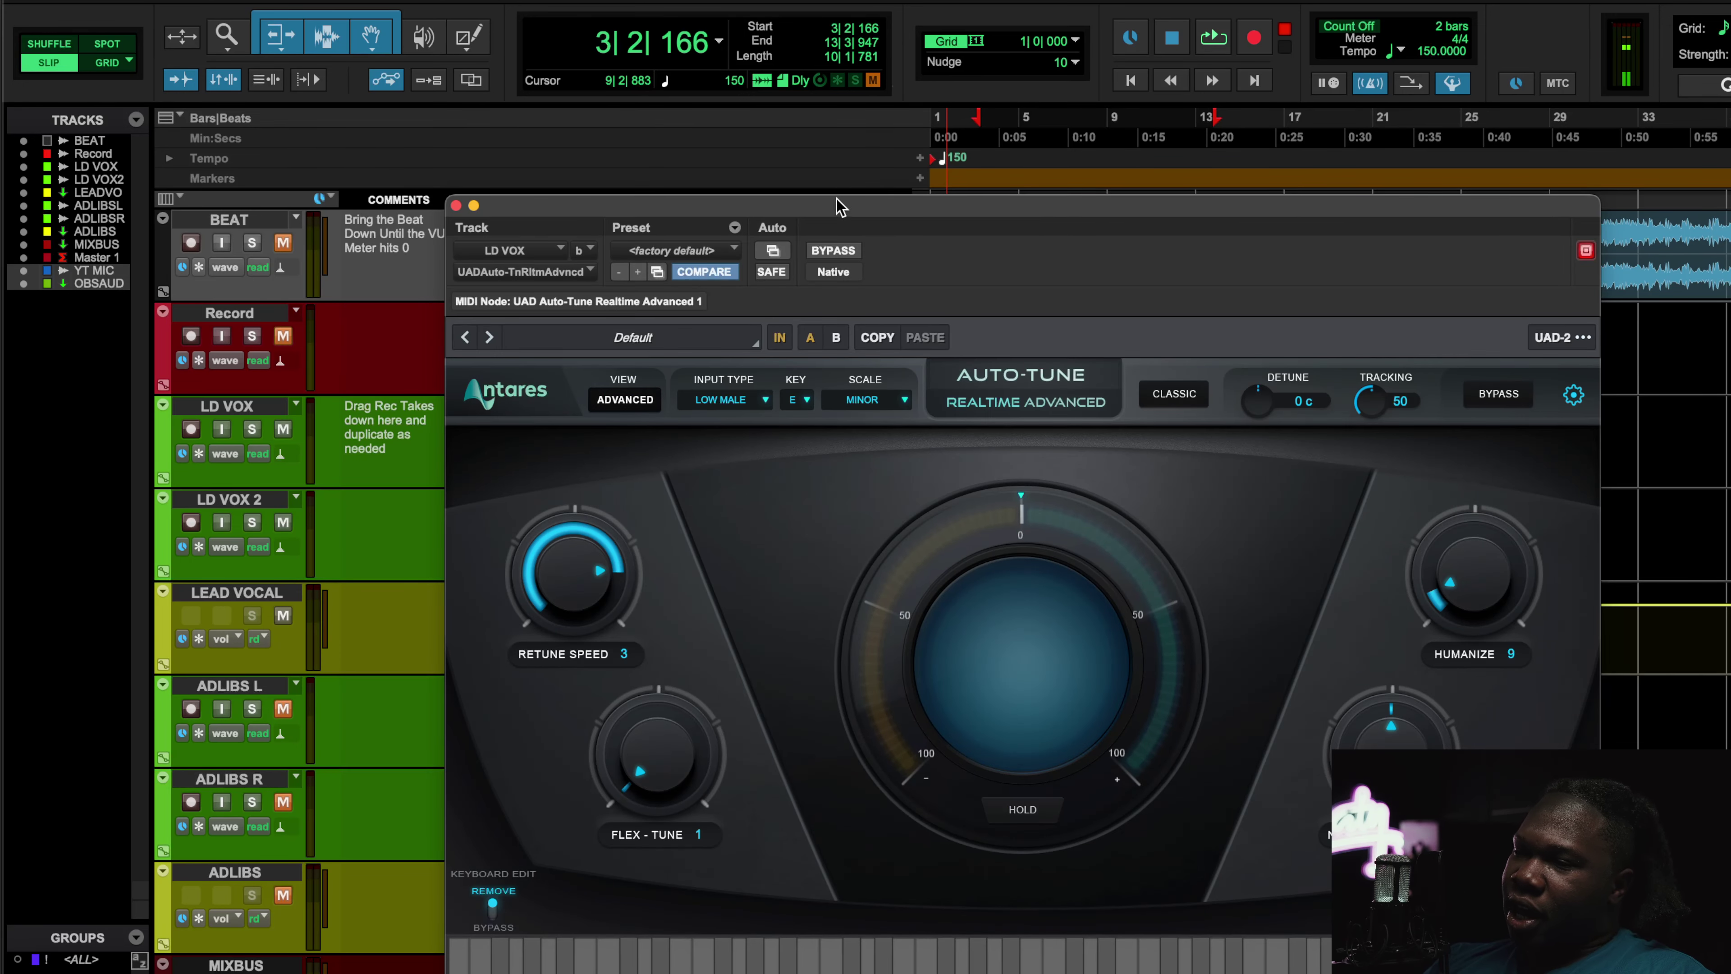
left_click_drag(840, 207, 798, 108)
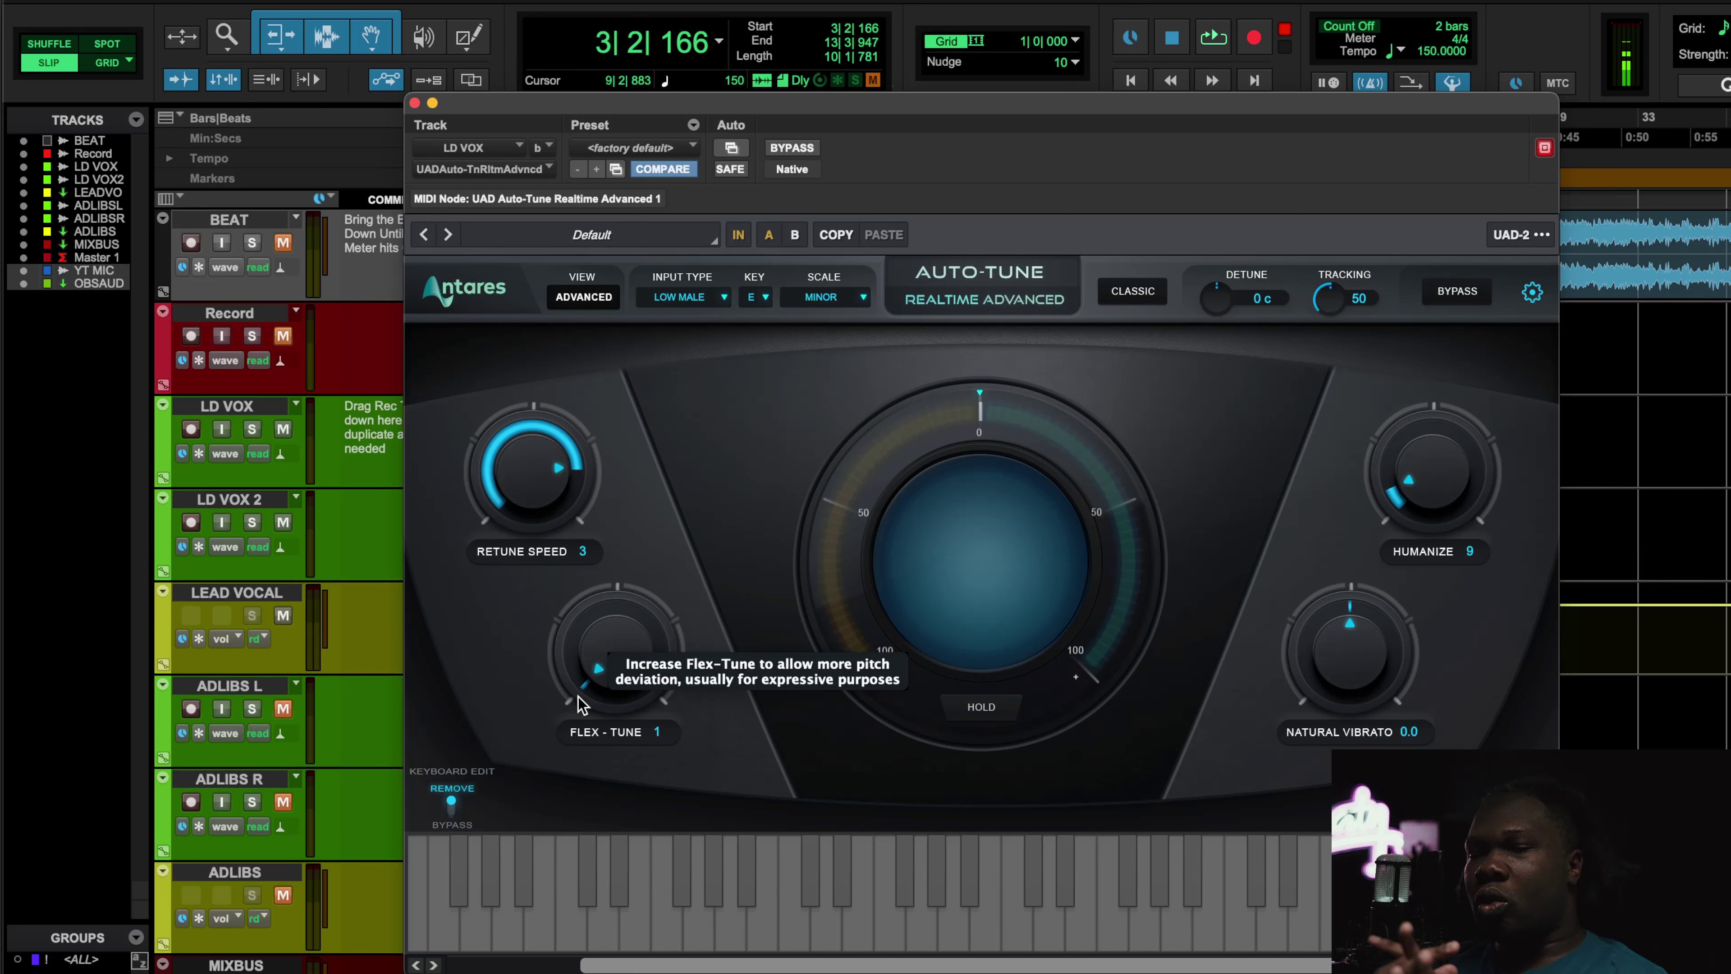
- Unmute the BEAT track during loop playback and raise its volume to +4.2 dB, closing the Auto-Tune window when finished
key("space")
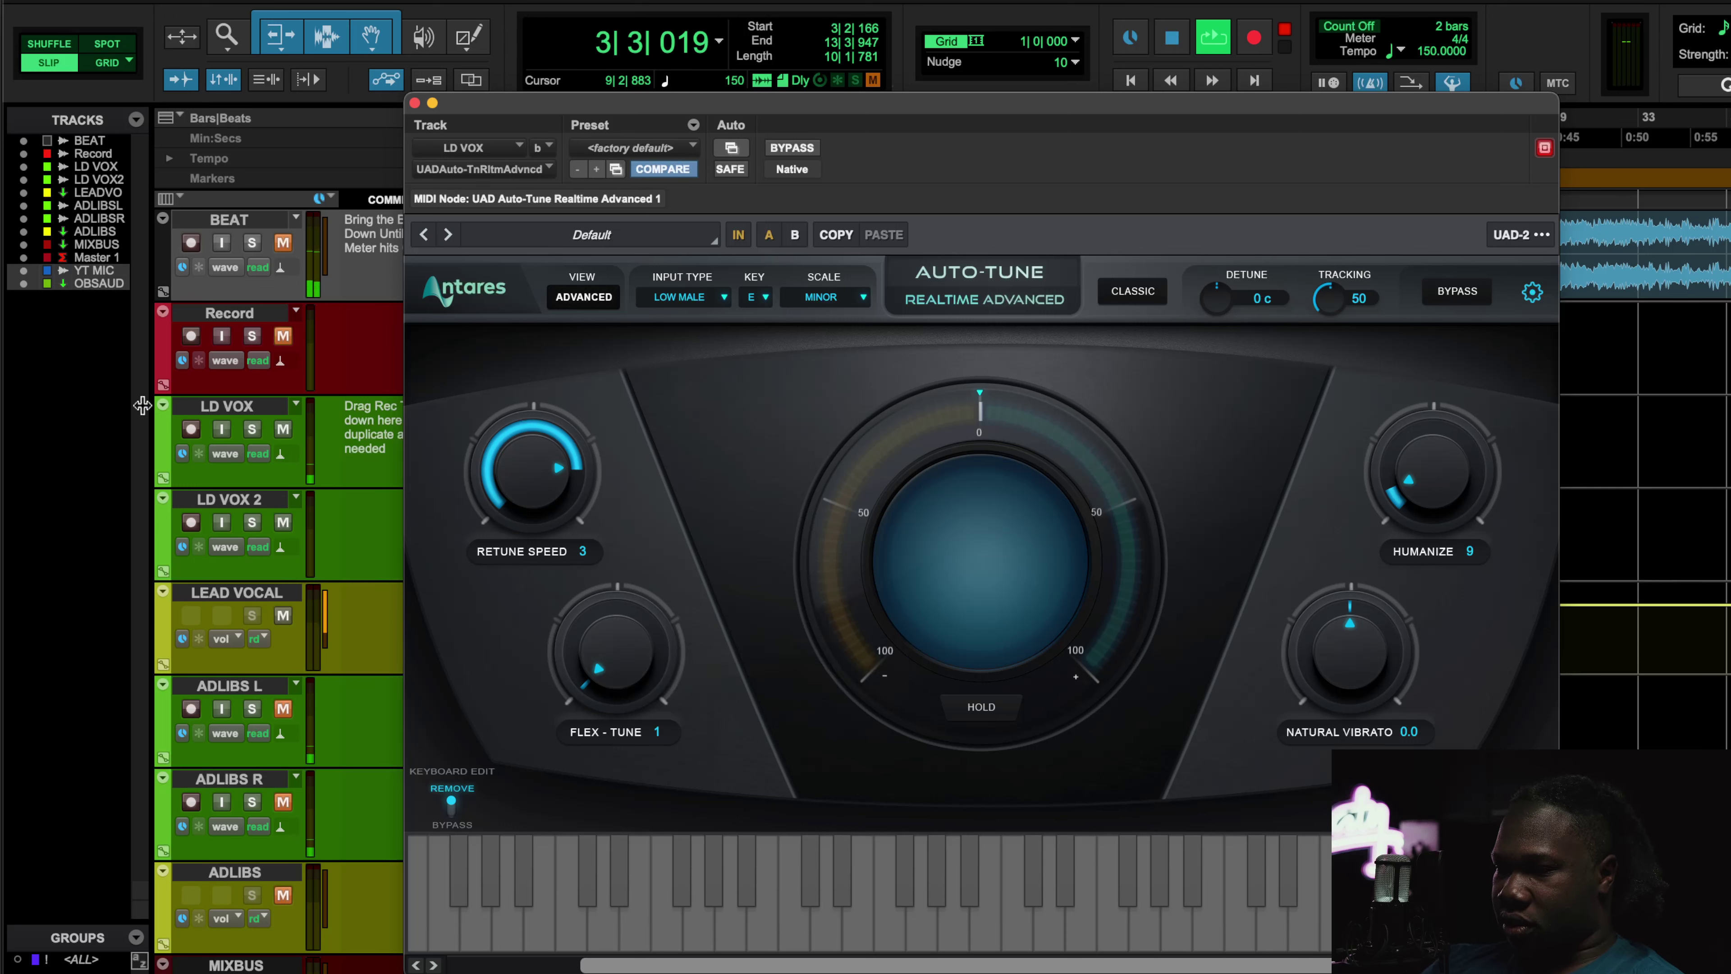
left_click(282, 244)
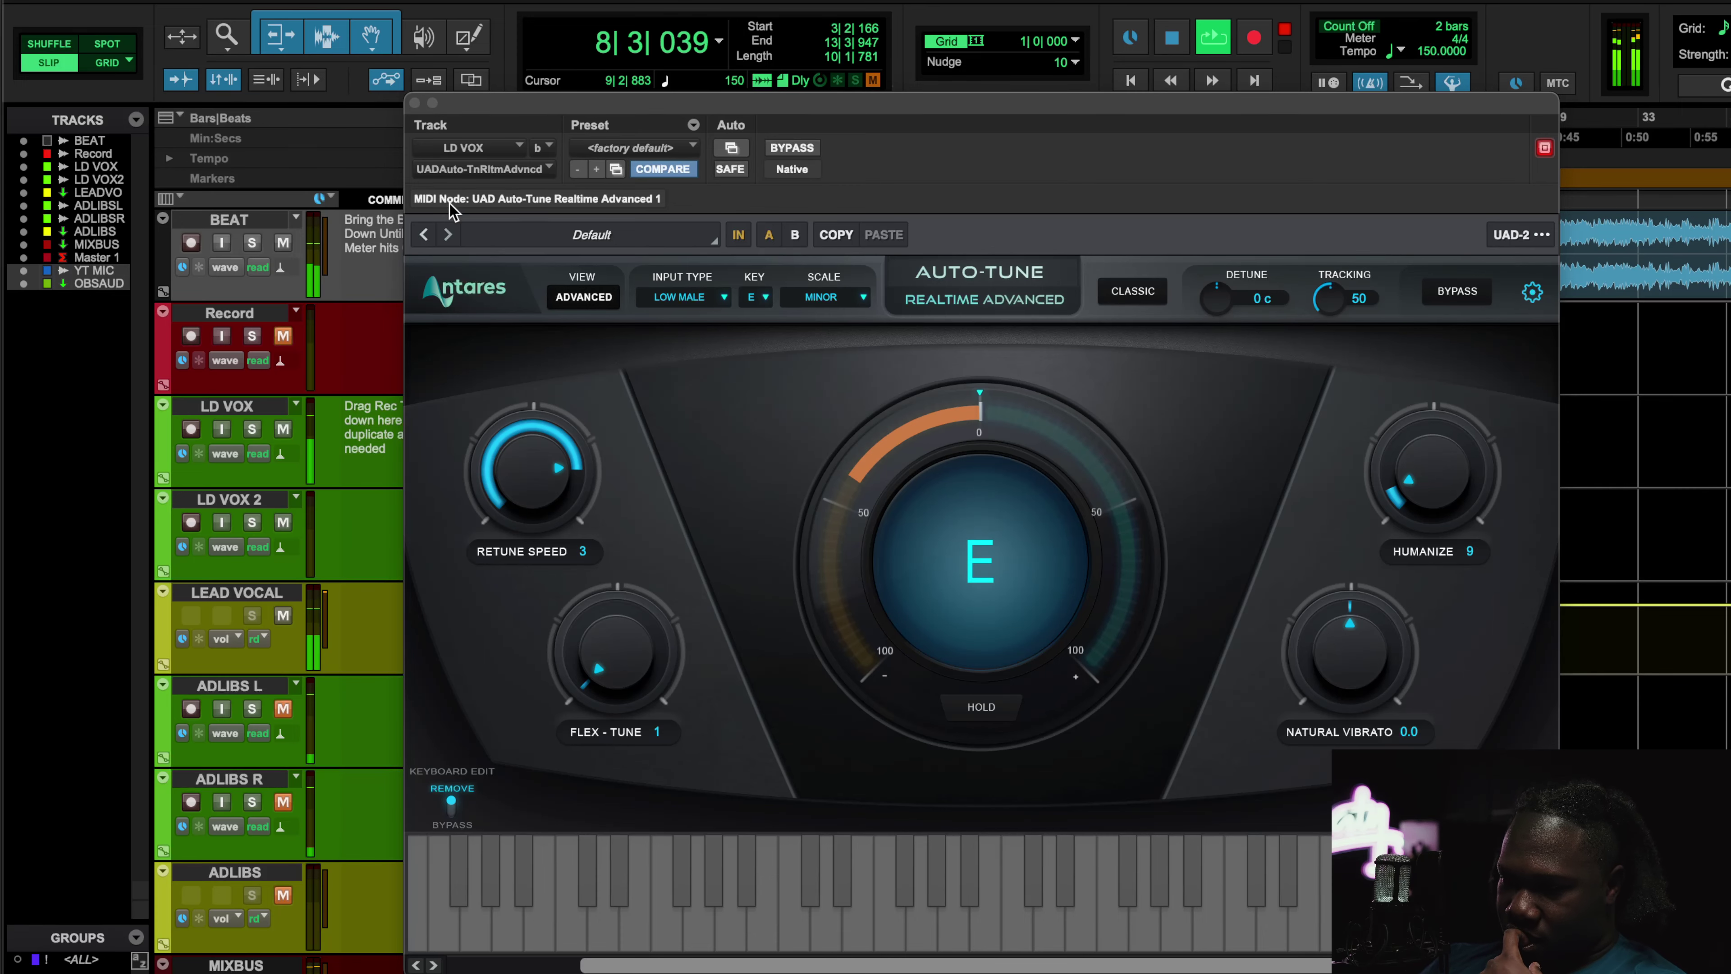
left_click_drag(469, 125, 474, 327)
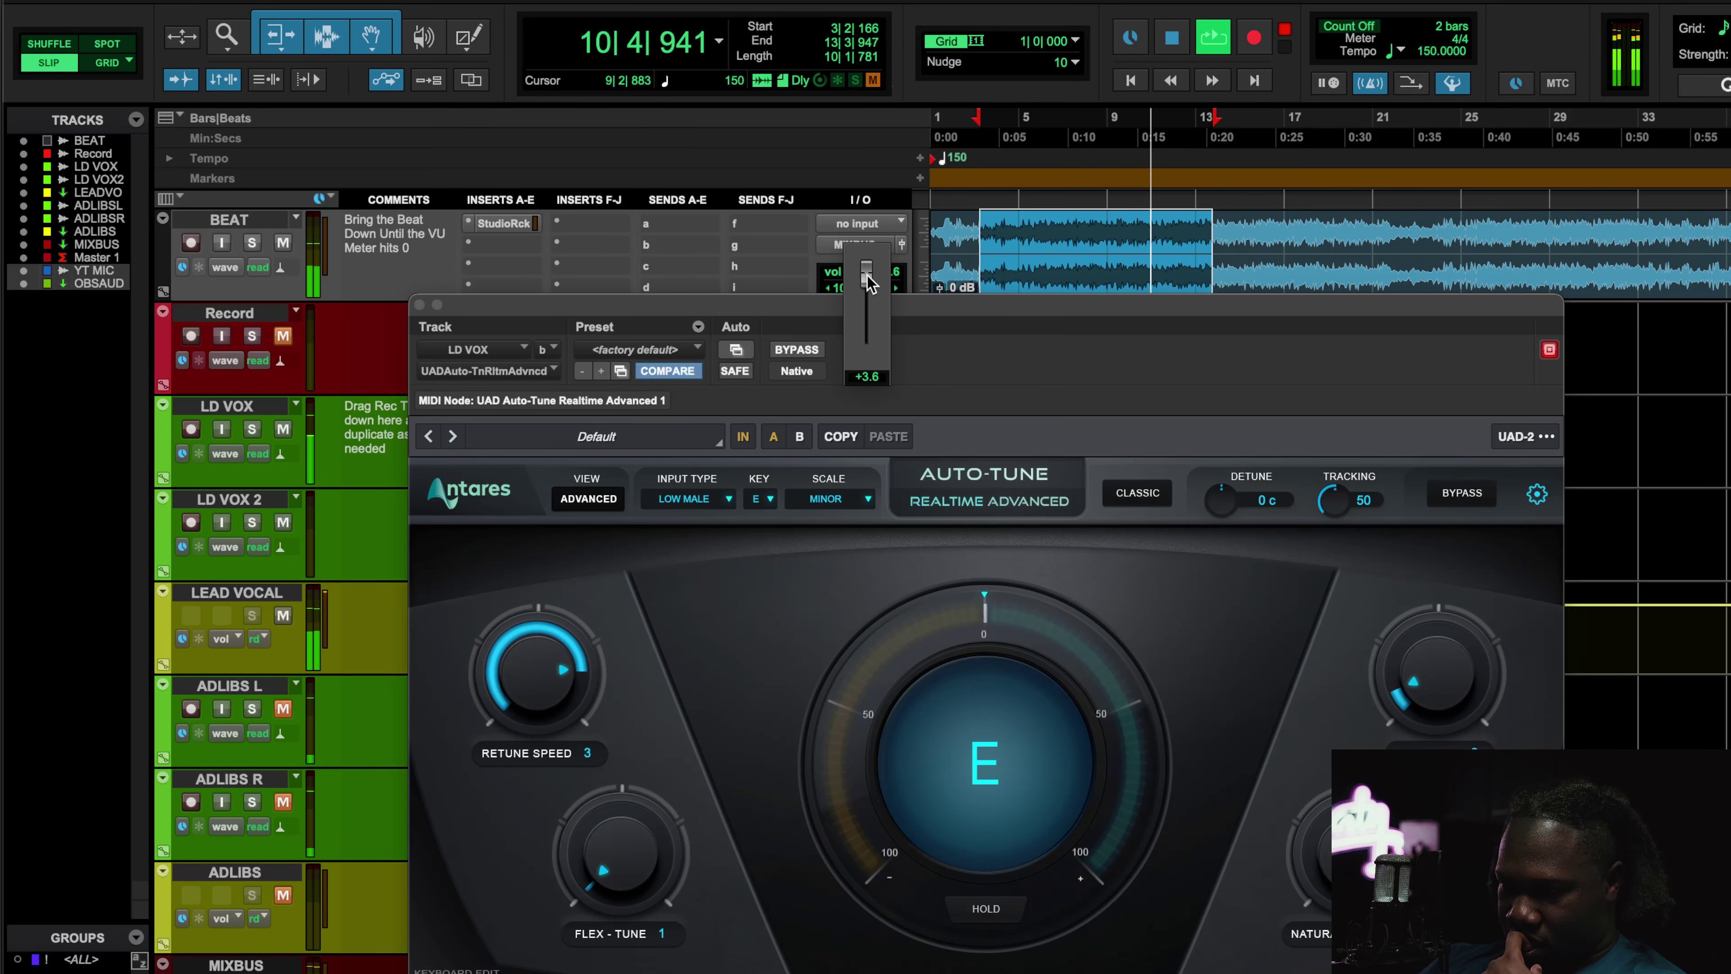
left_click_drag(901, 321, 871, 116)
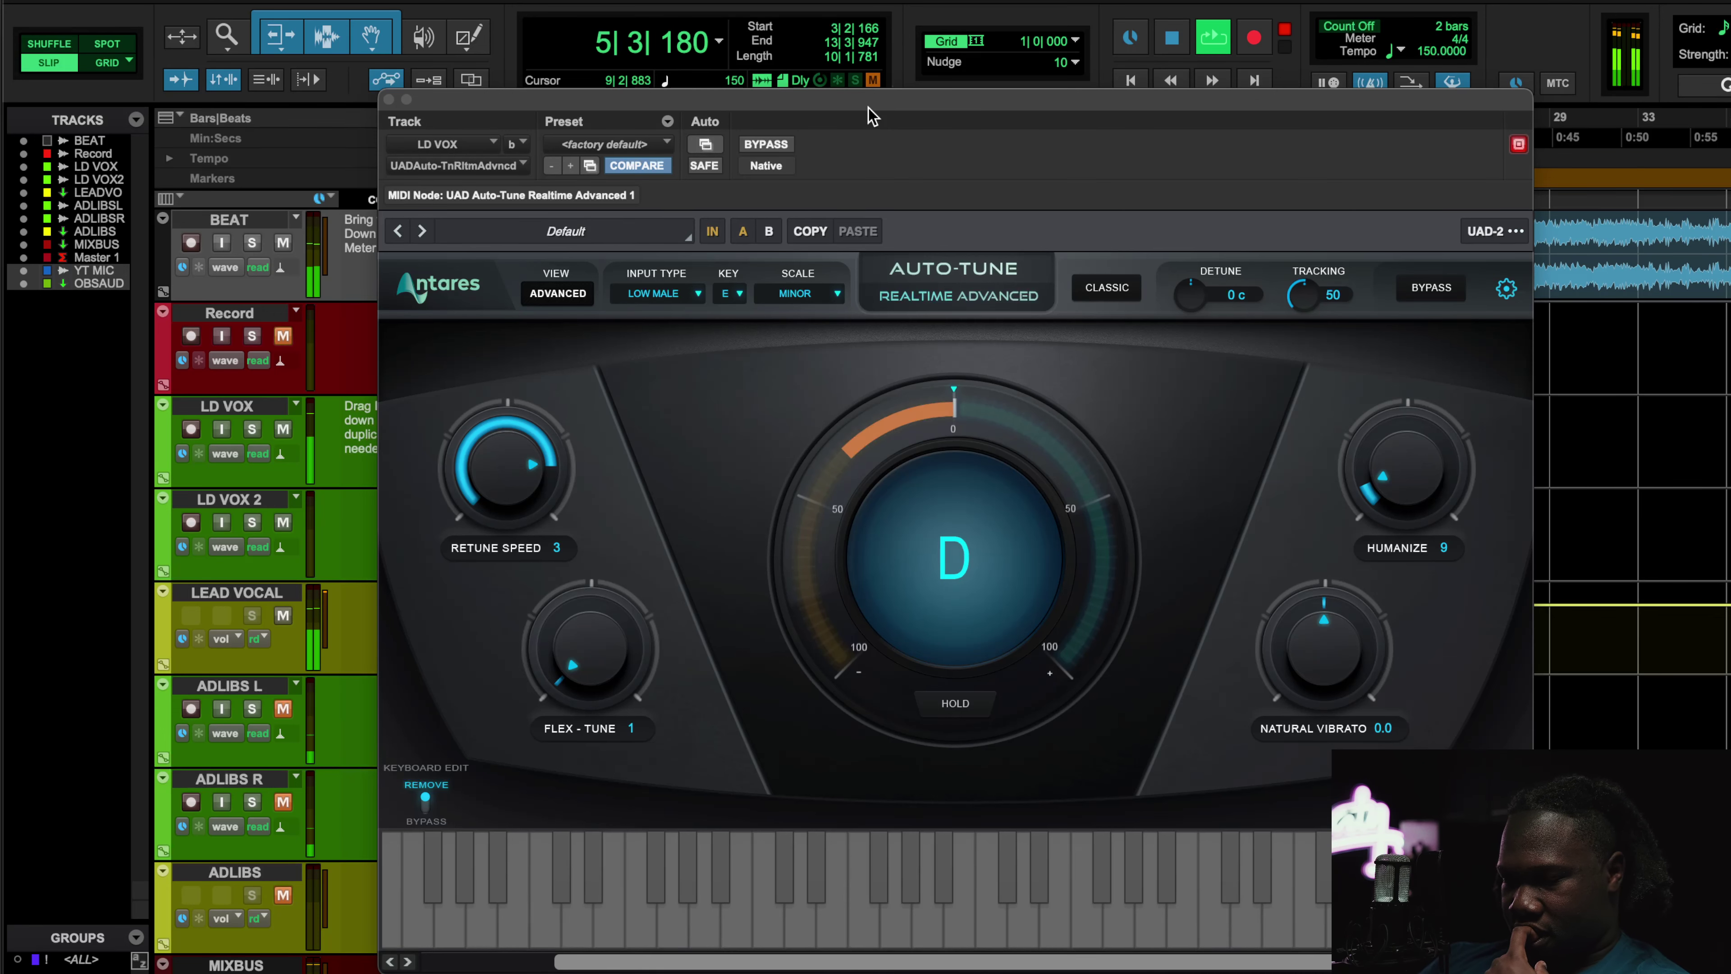
key("space")
left_click_drag(397, 99, 395, 98)
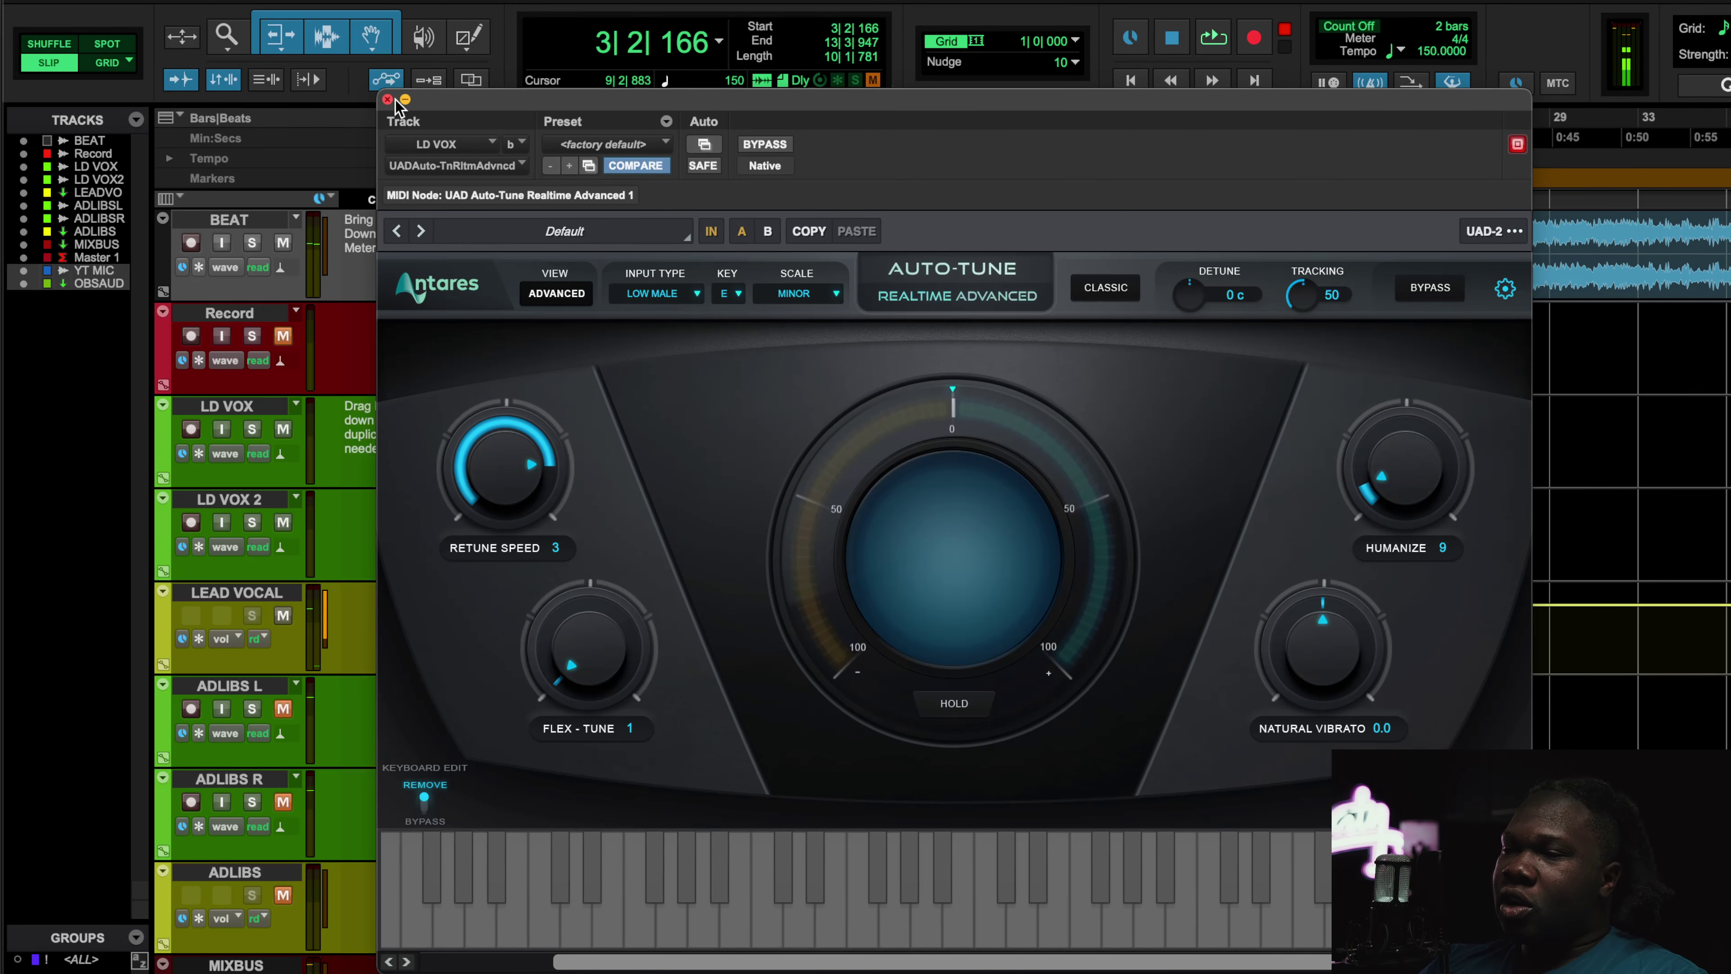
left_click(387, 100)
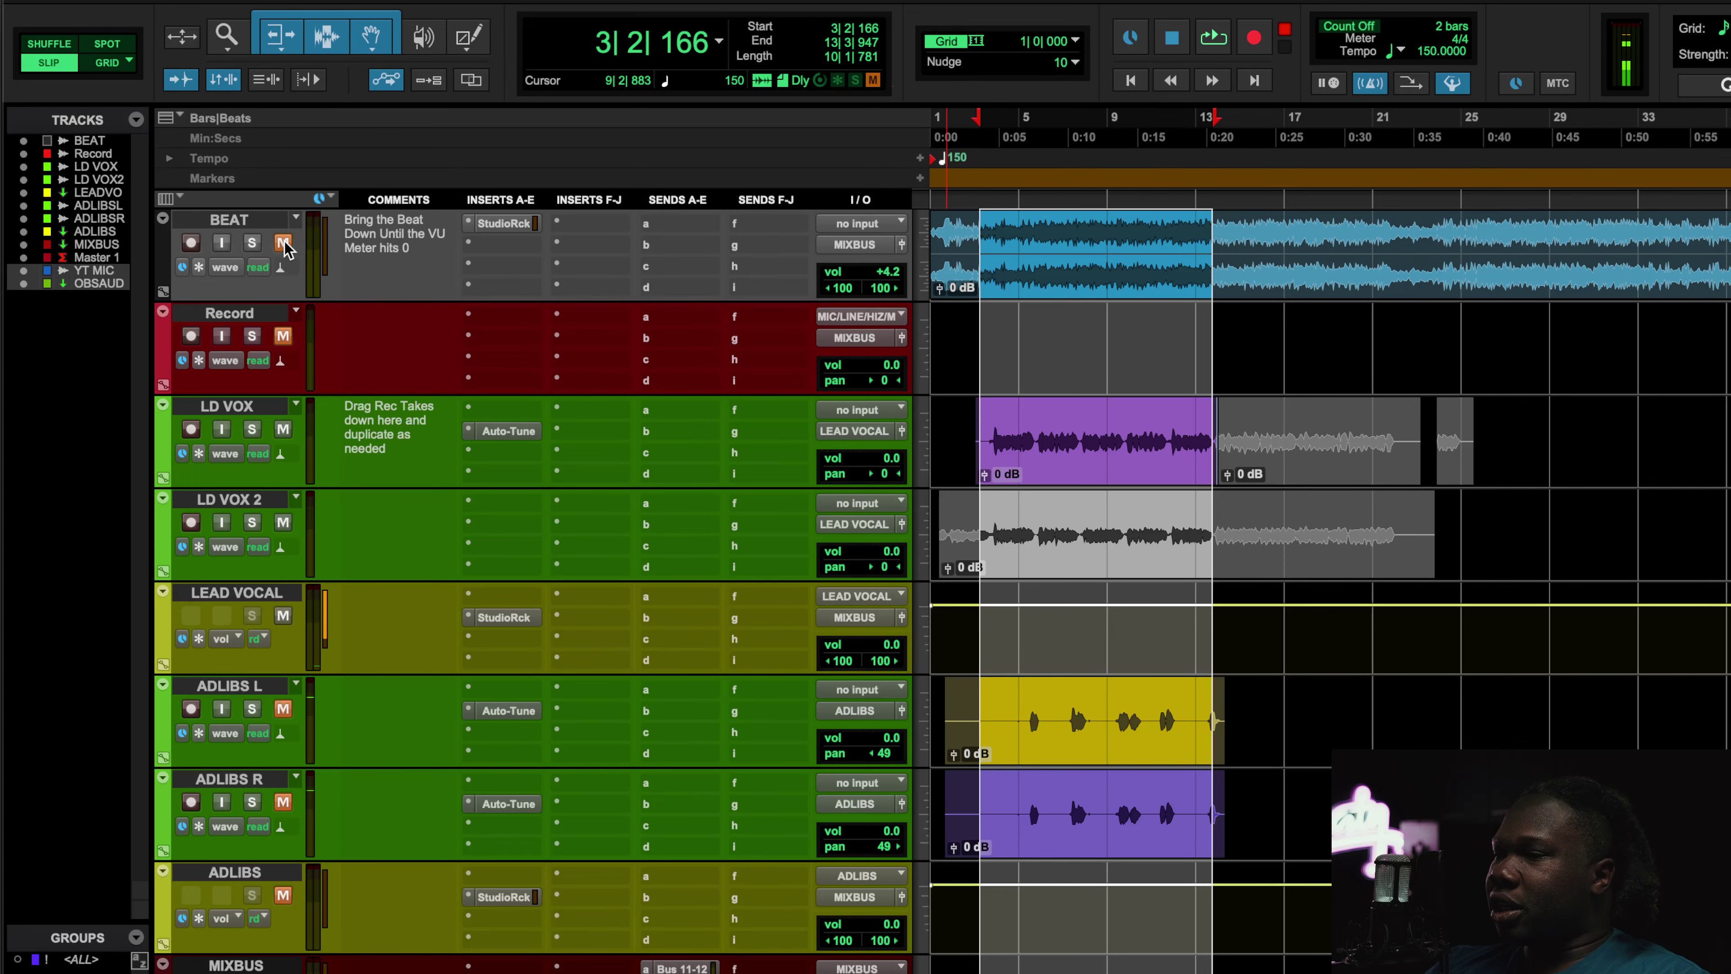
- Open SSLGChannel in the LEAD VOCAL StudioRack and examine its compressor threshold, low-frequency and low-mid EQ settings
left_click(516, 617)
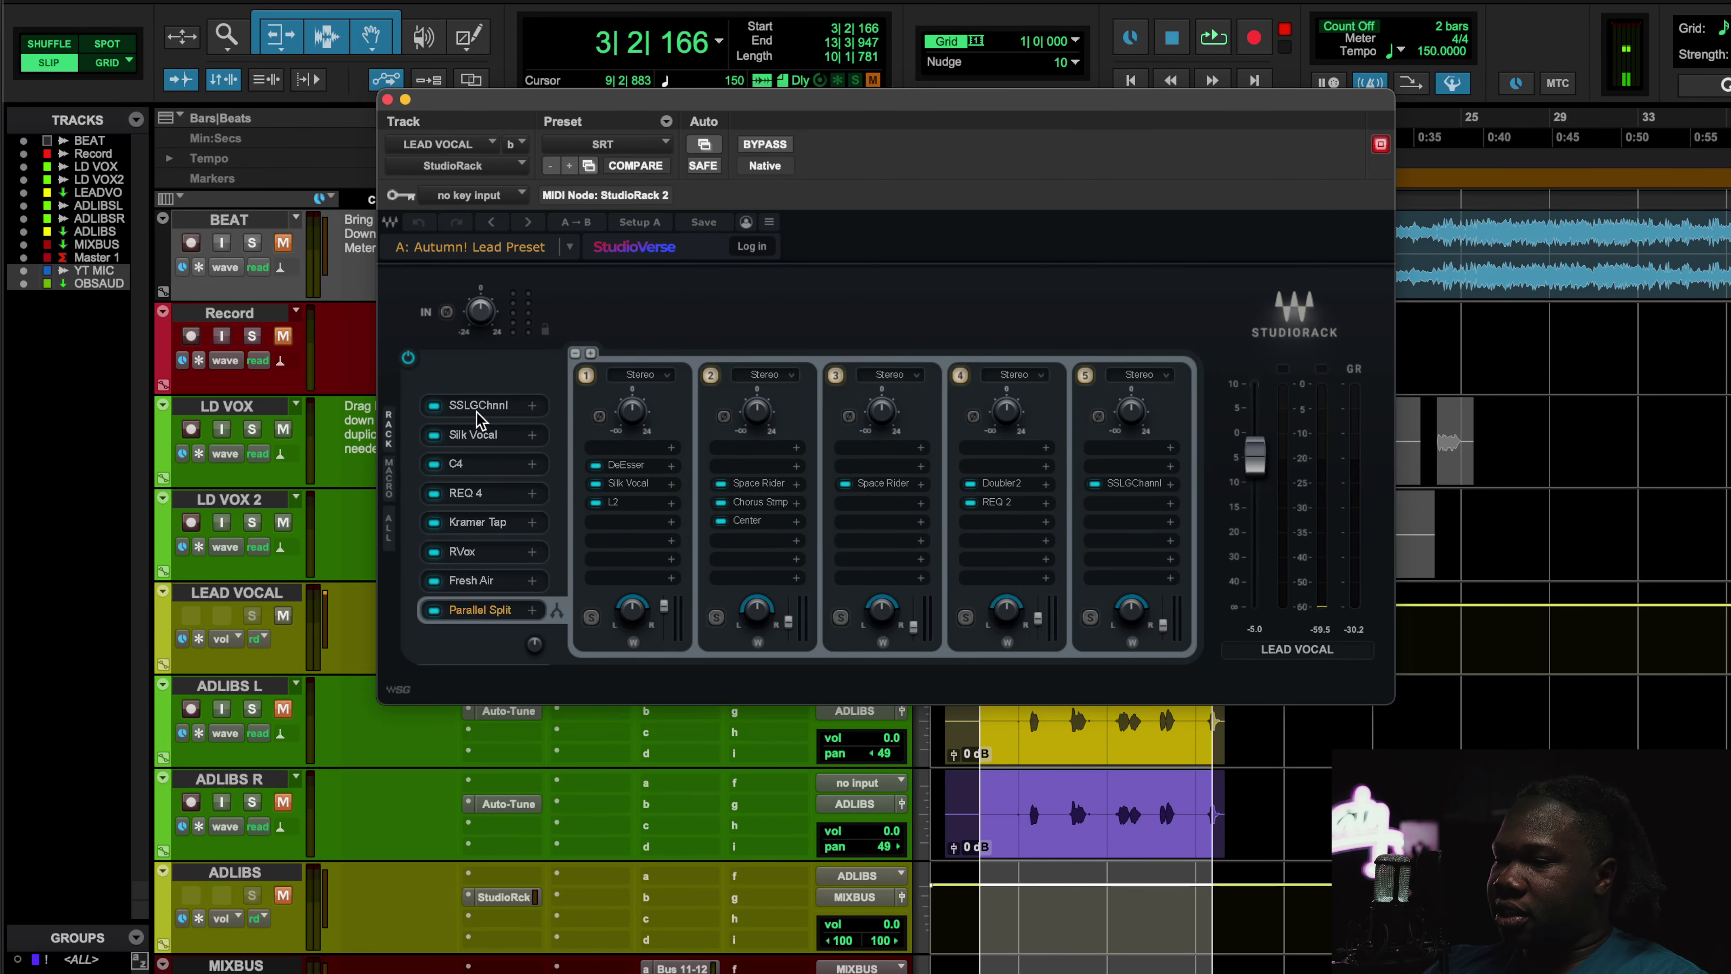
left_click(489, 409)
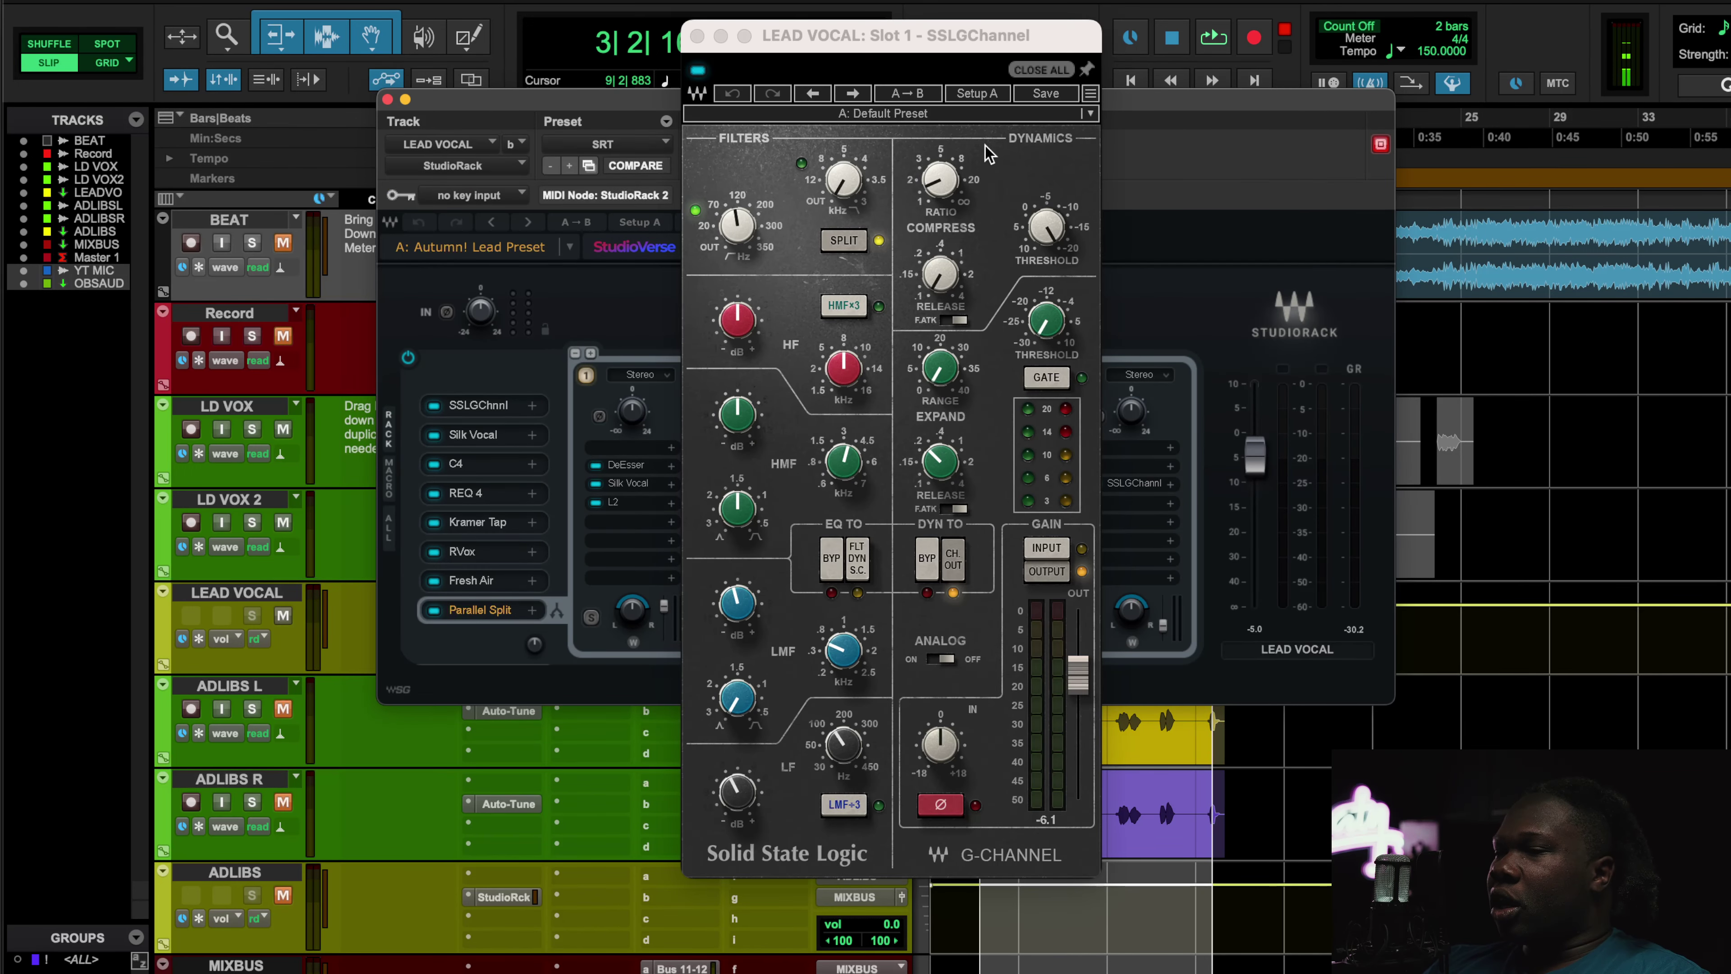
left_click_drag(973, 35, 973, 43)
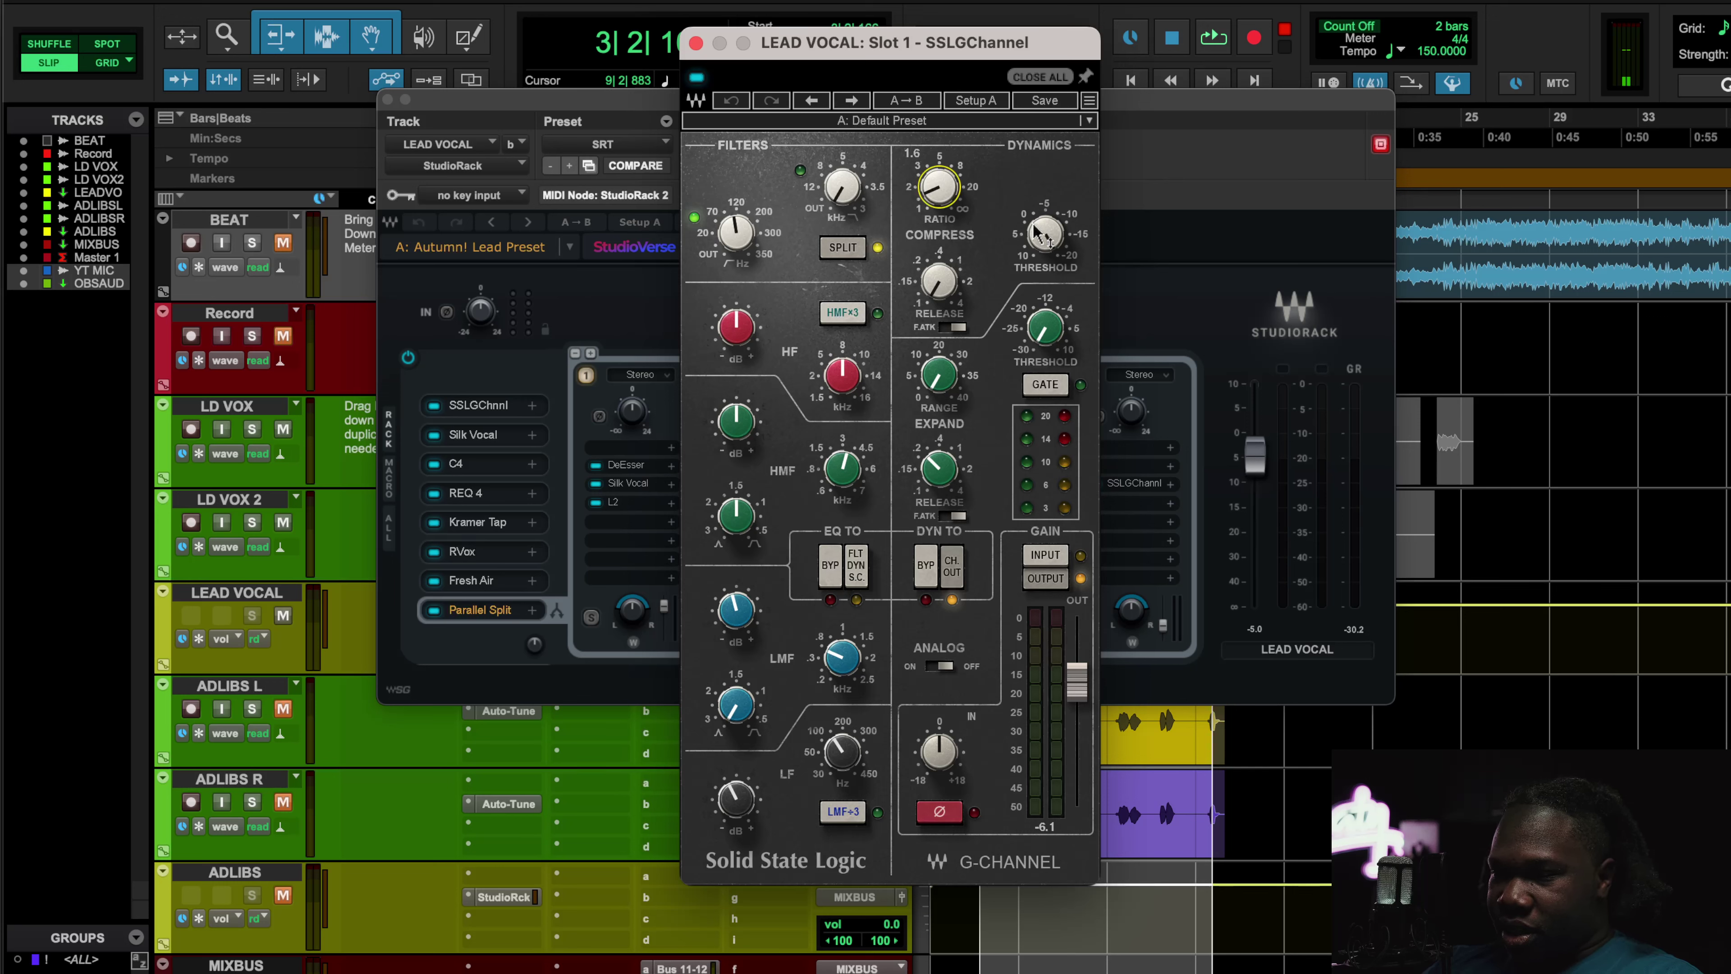
left_click_drag(1039, 233, 1040, 259)
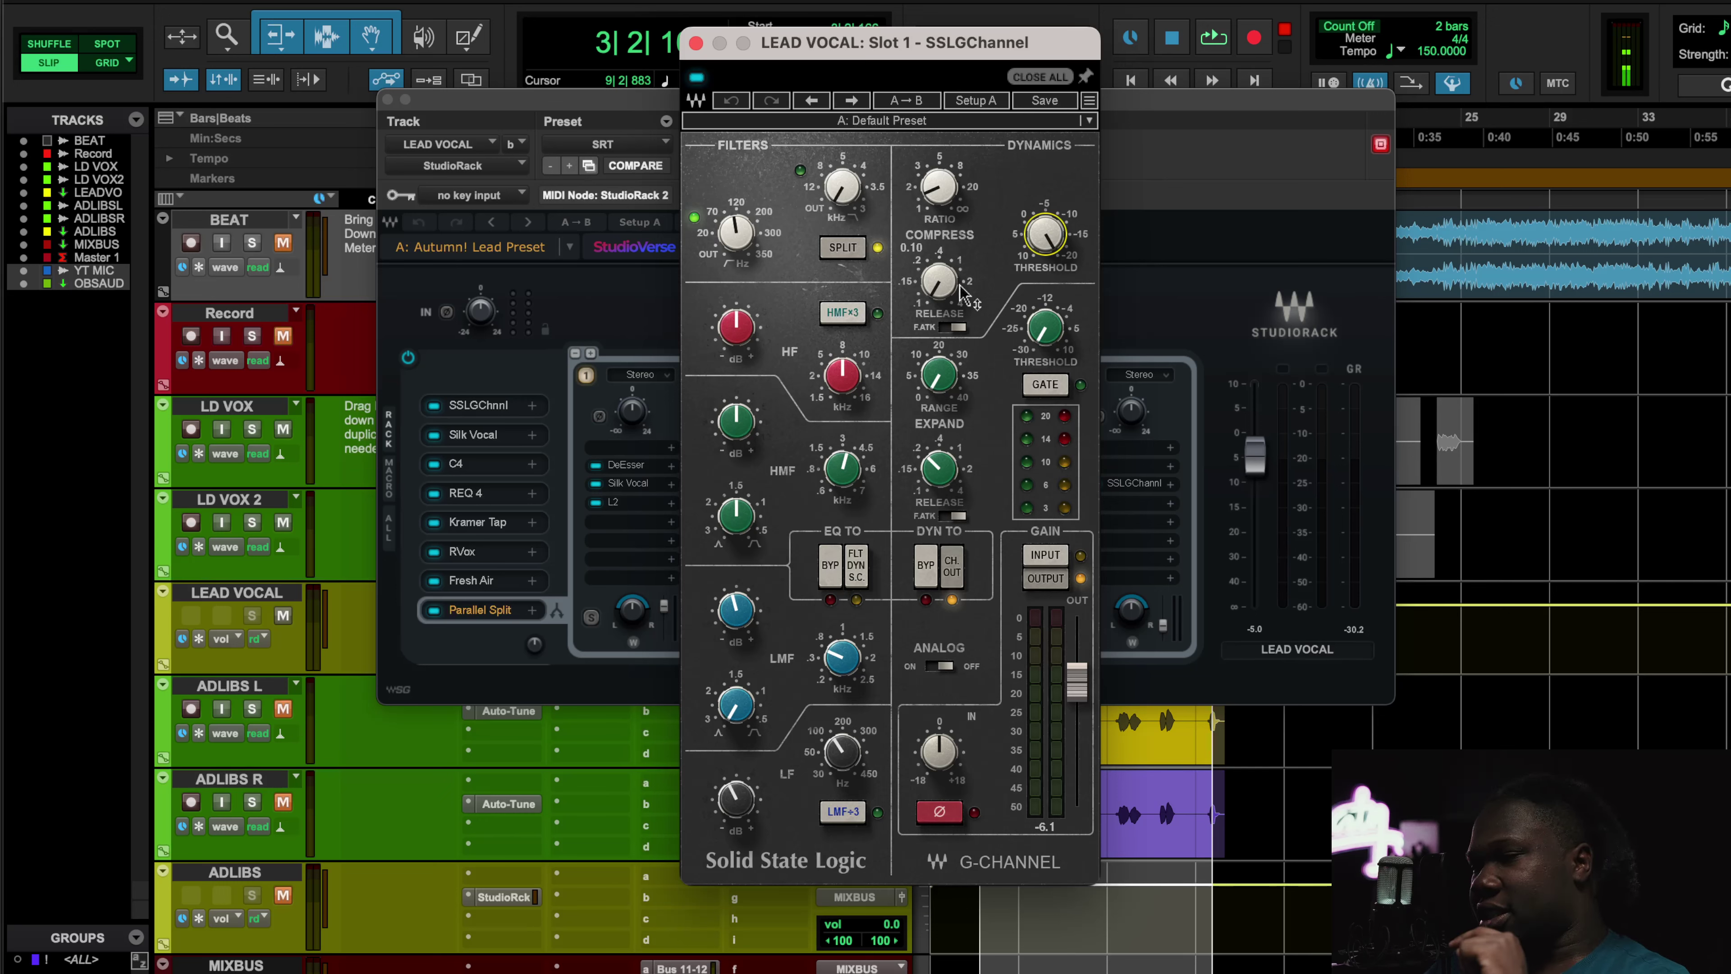
left_click(747, 787)
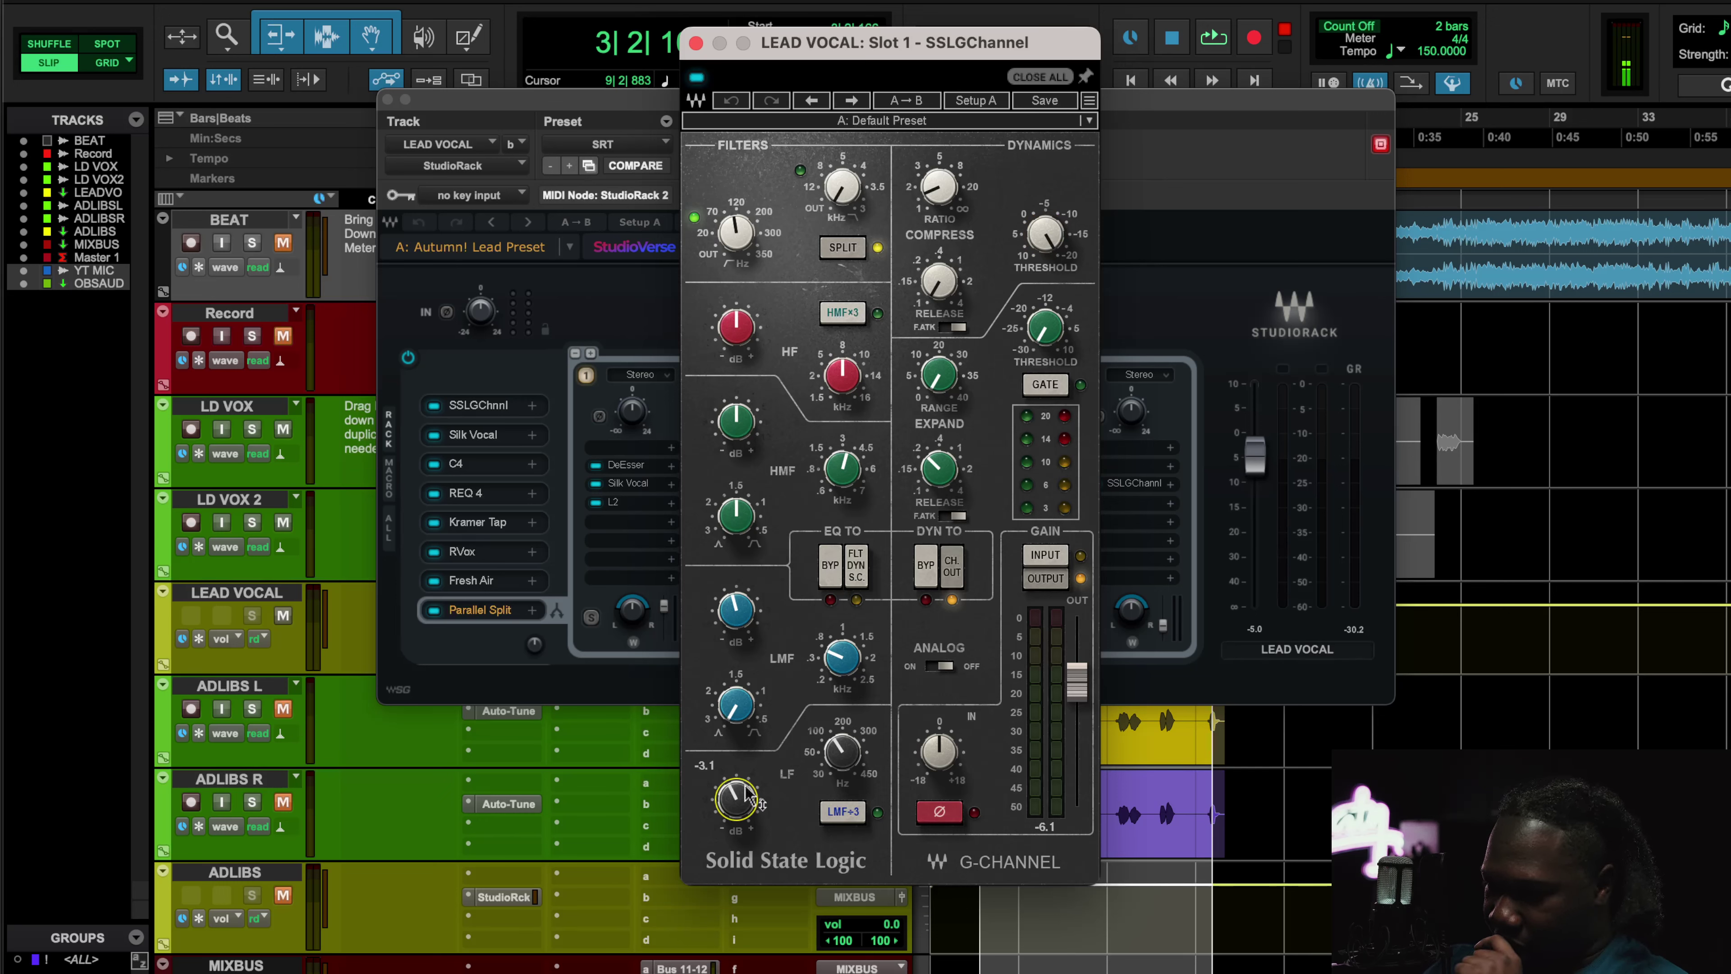
left_click(832, 767)
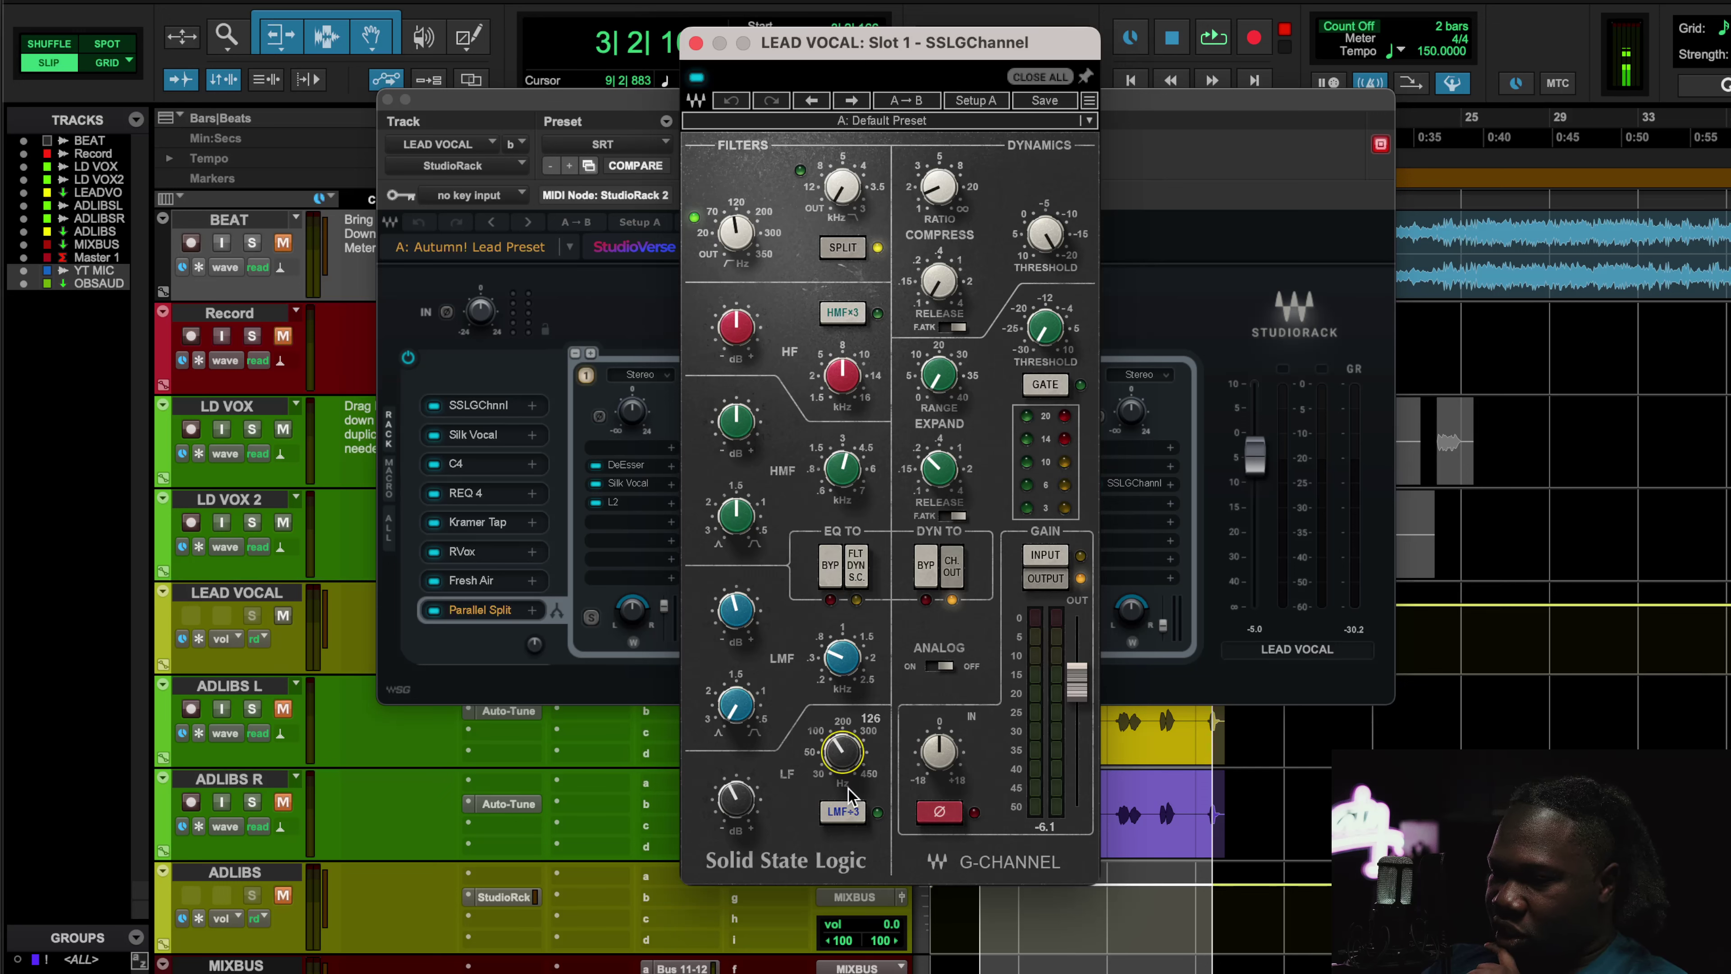
left_click(736, 610)
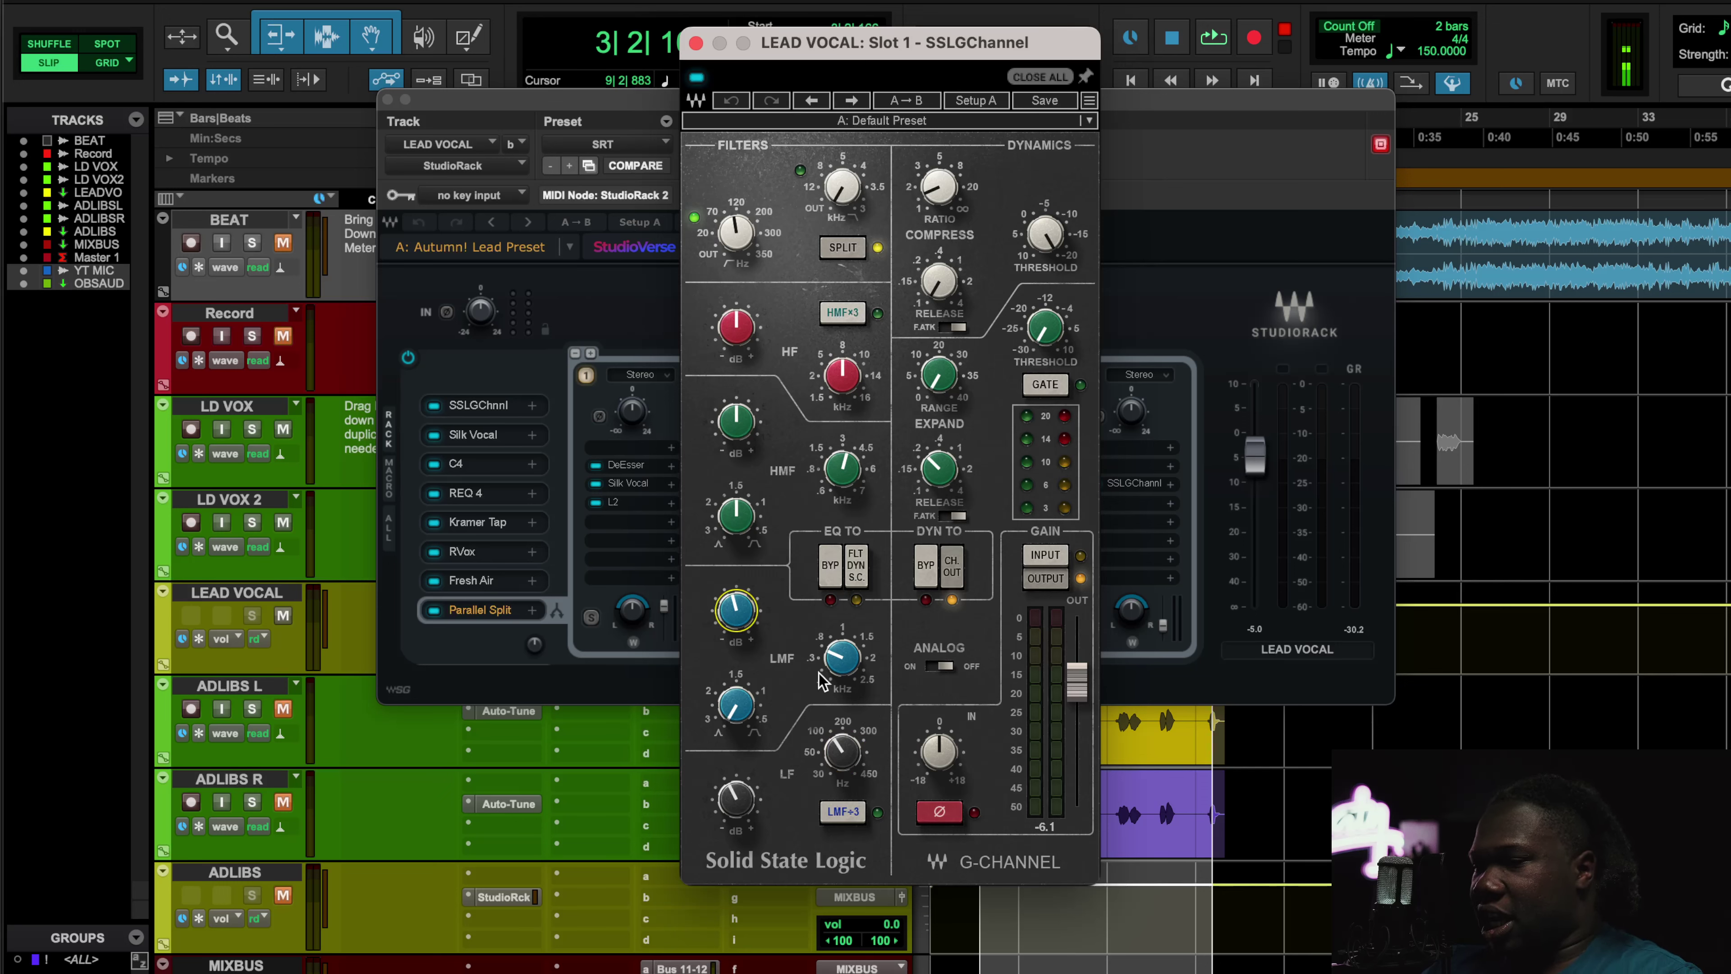
- Play the loop and switch SSLGChannel off and on to compare its effect on the lead vocal
key("space")
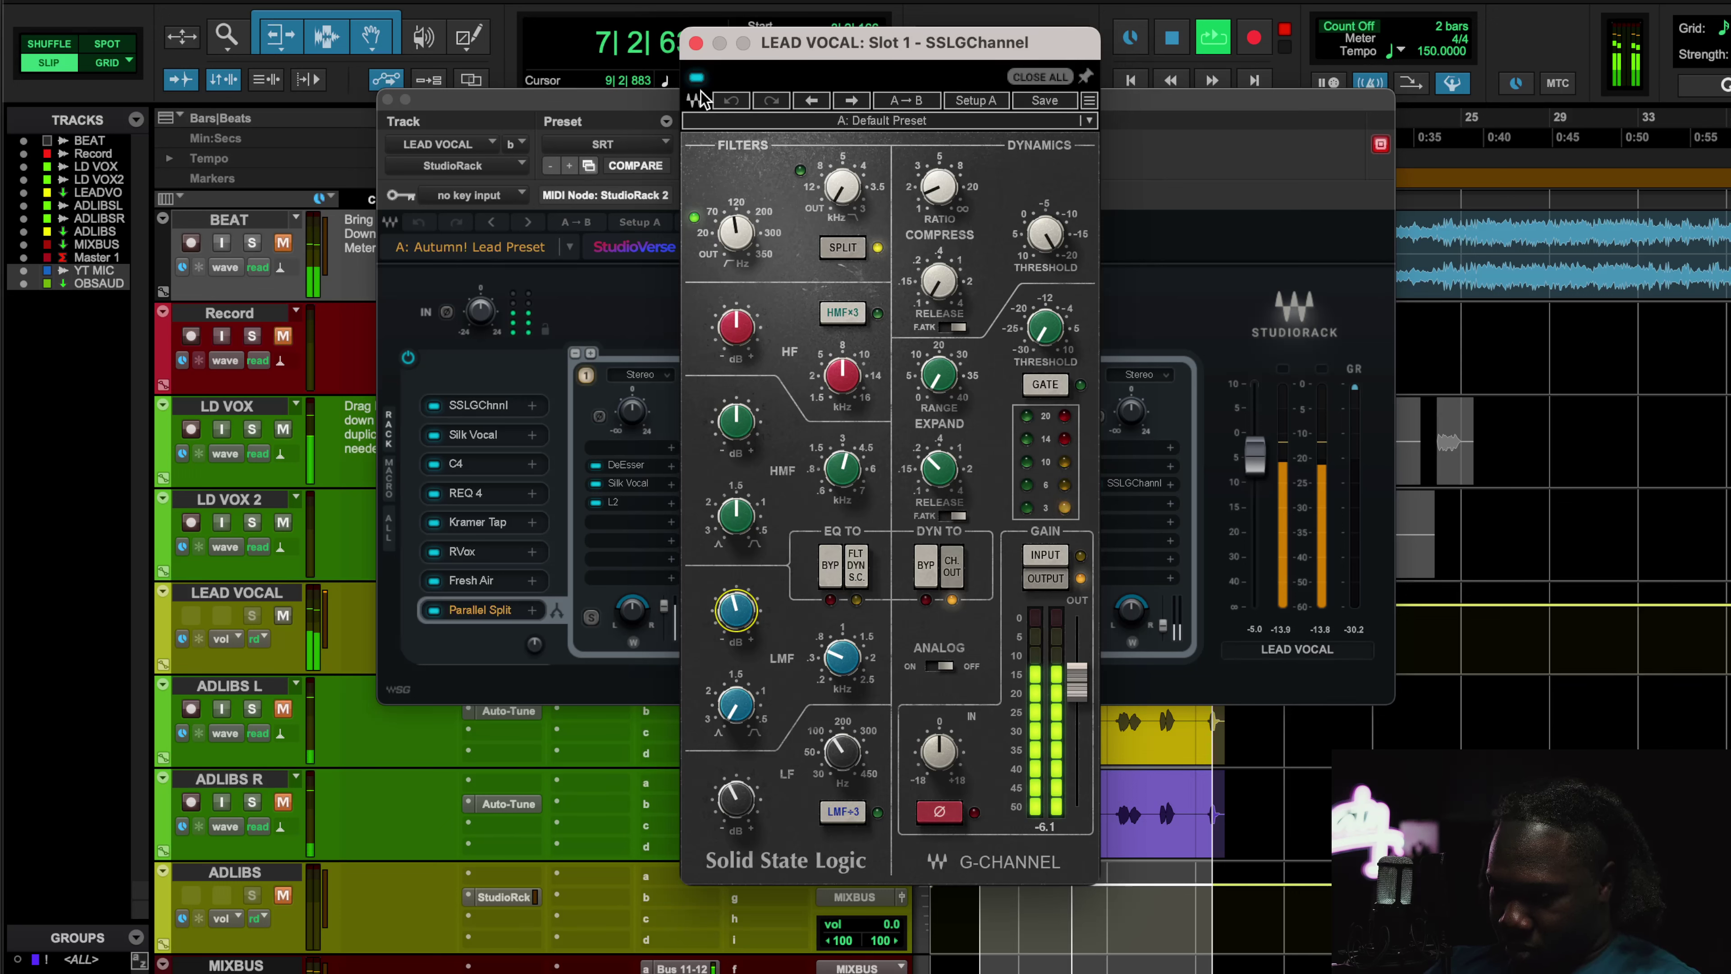
left_click(697, 78)
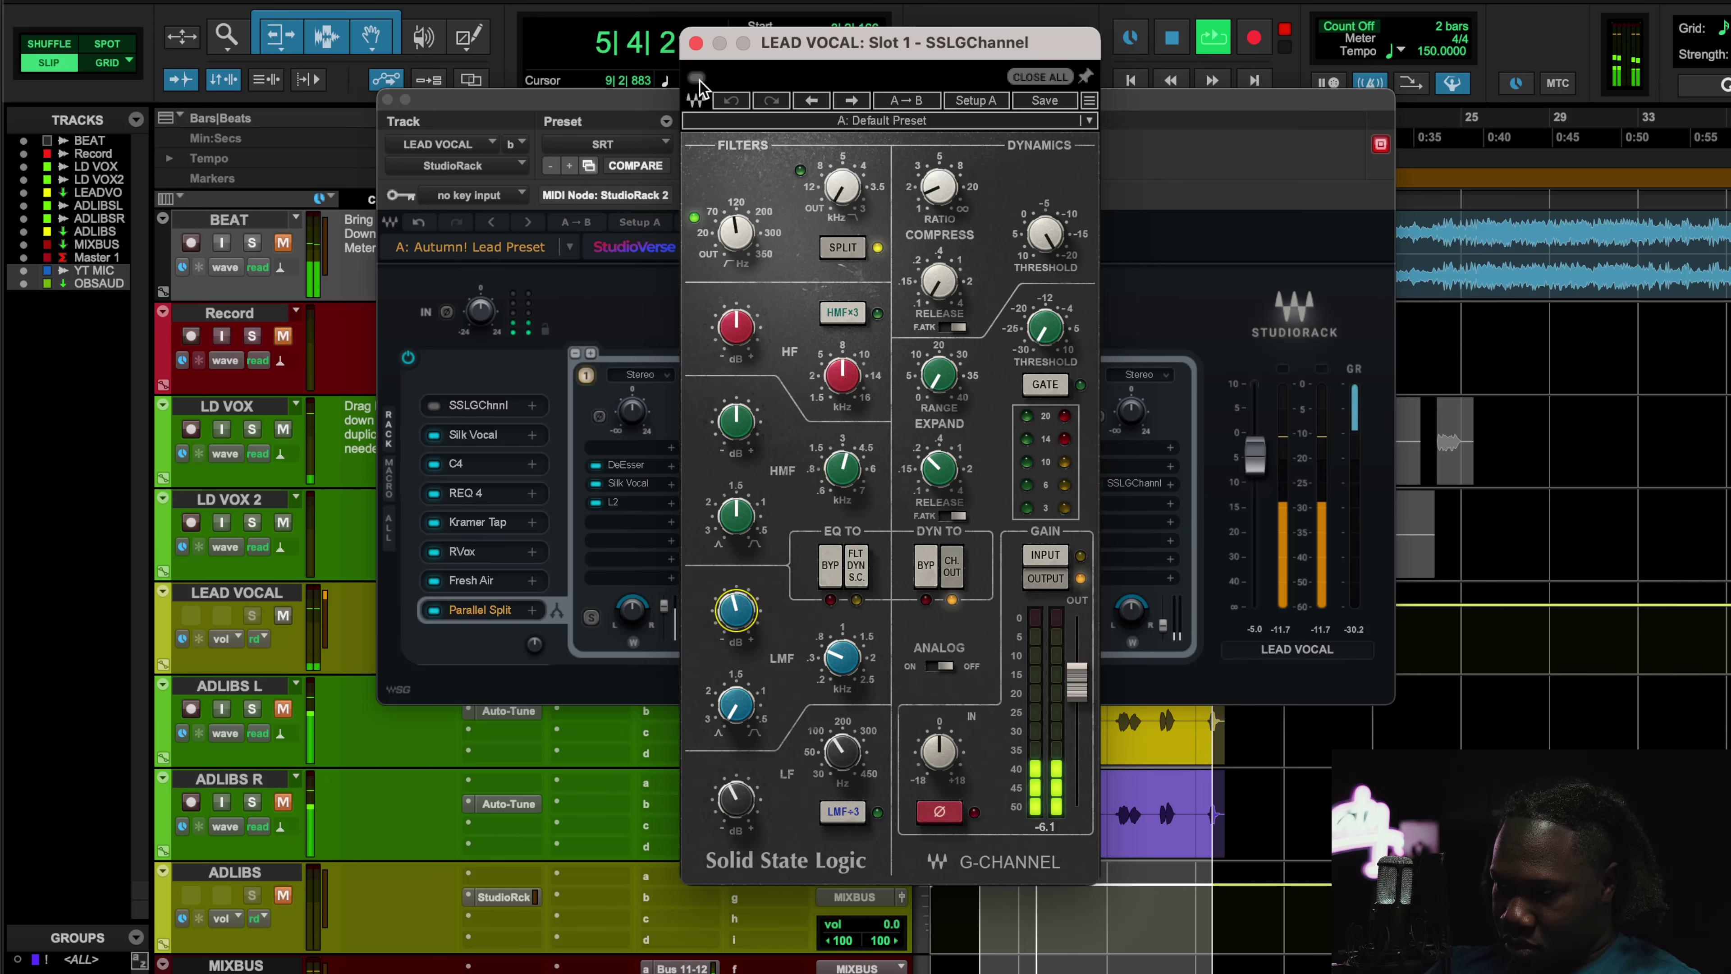
left_click(699, 79)
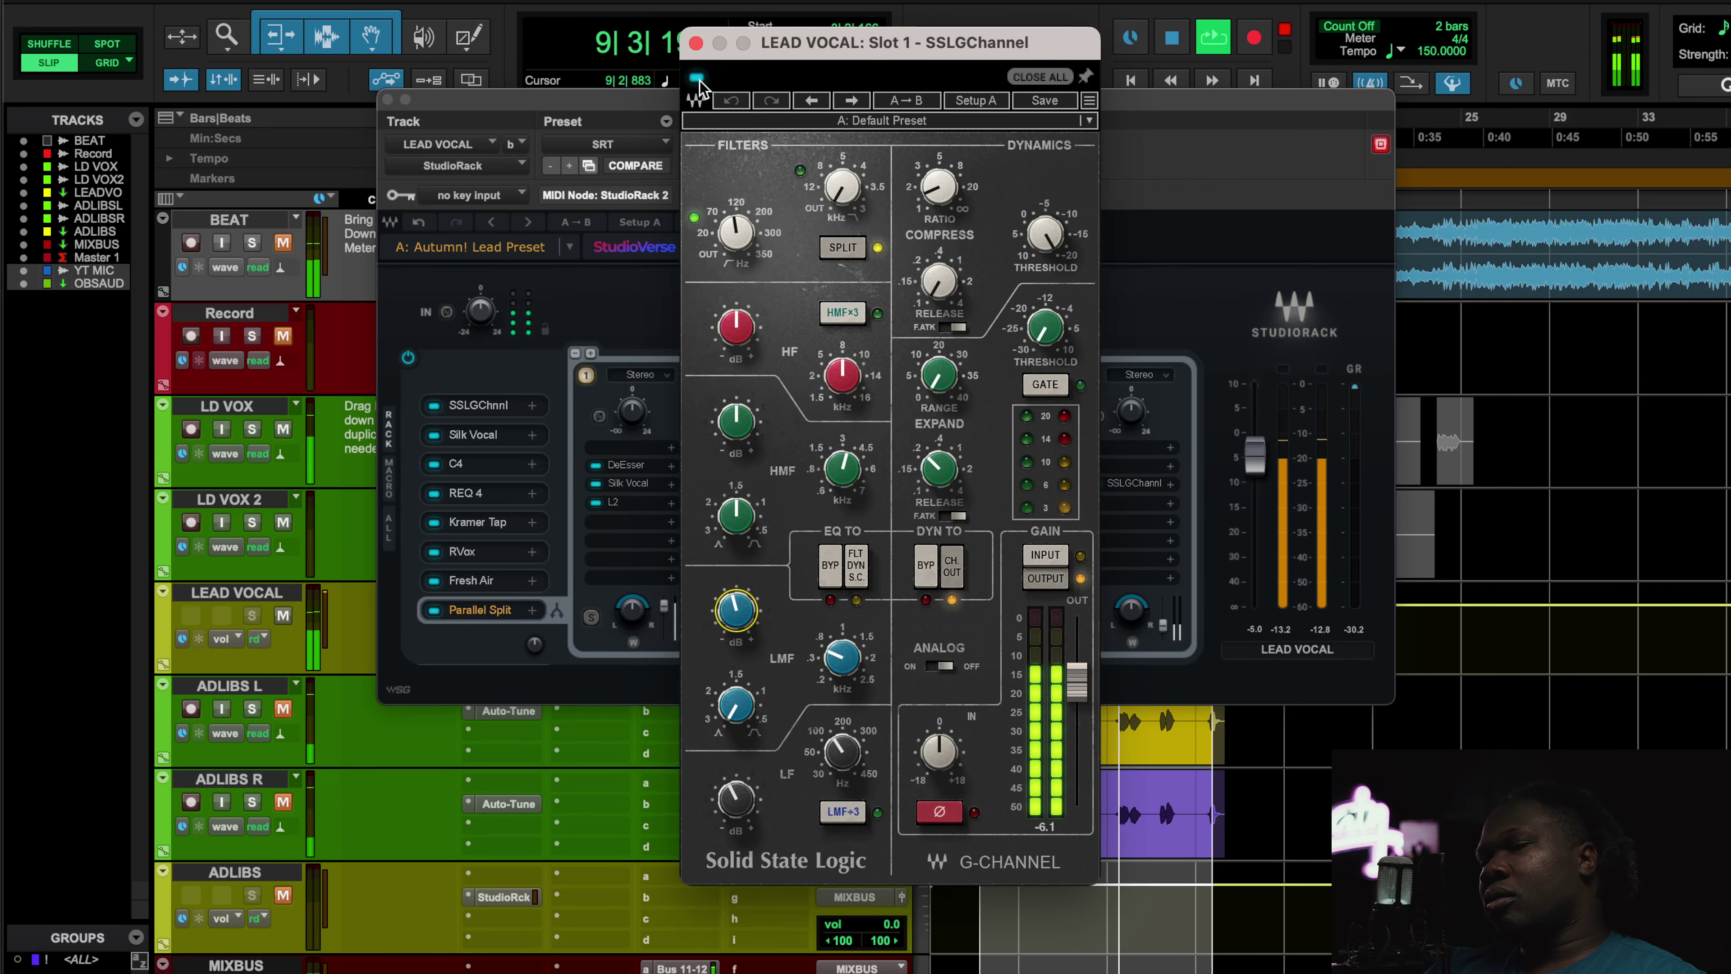
key("space")
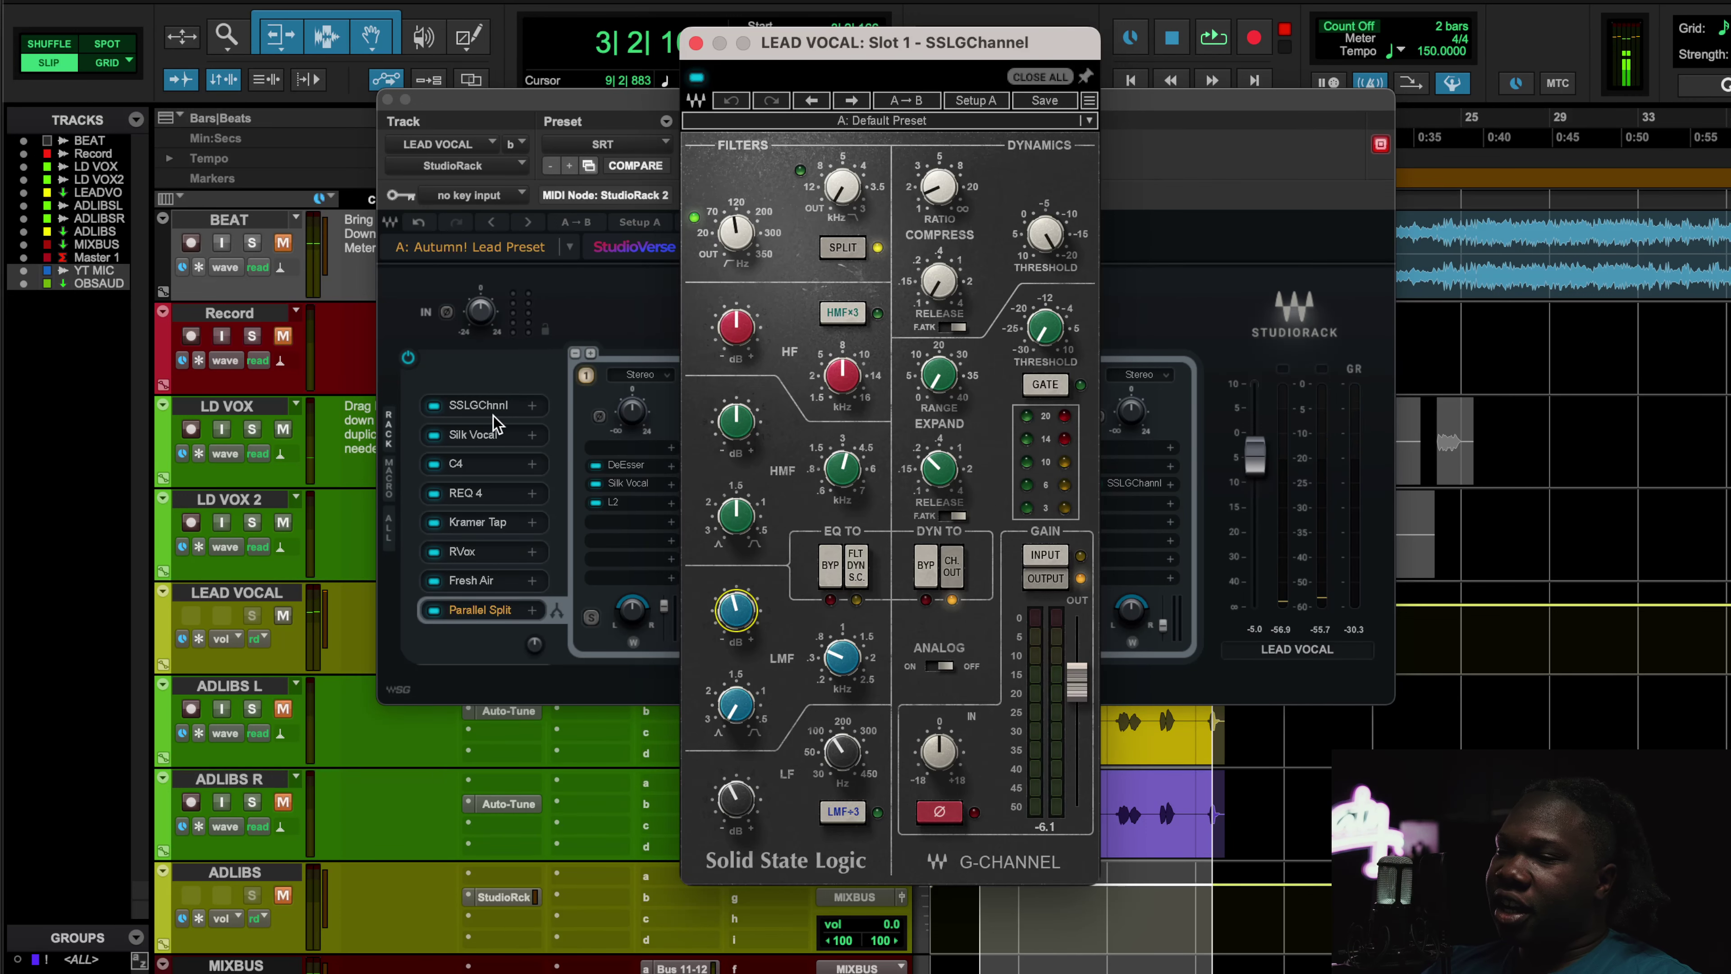
- Open Silk Vocal in the LEAD VOCAL StudioRack and switch it off and on during loop playback to compare its effect
left_click(471, 435)
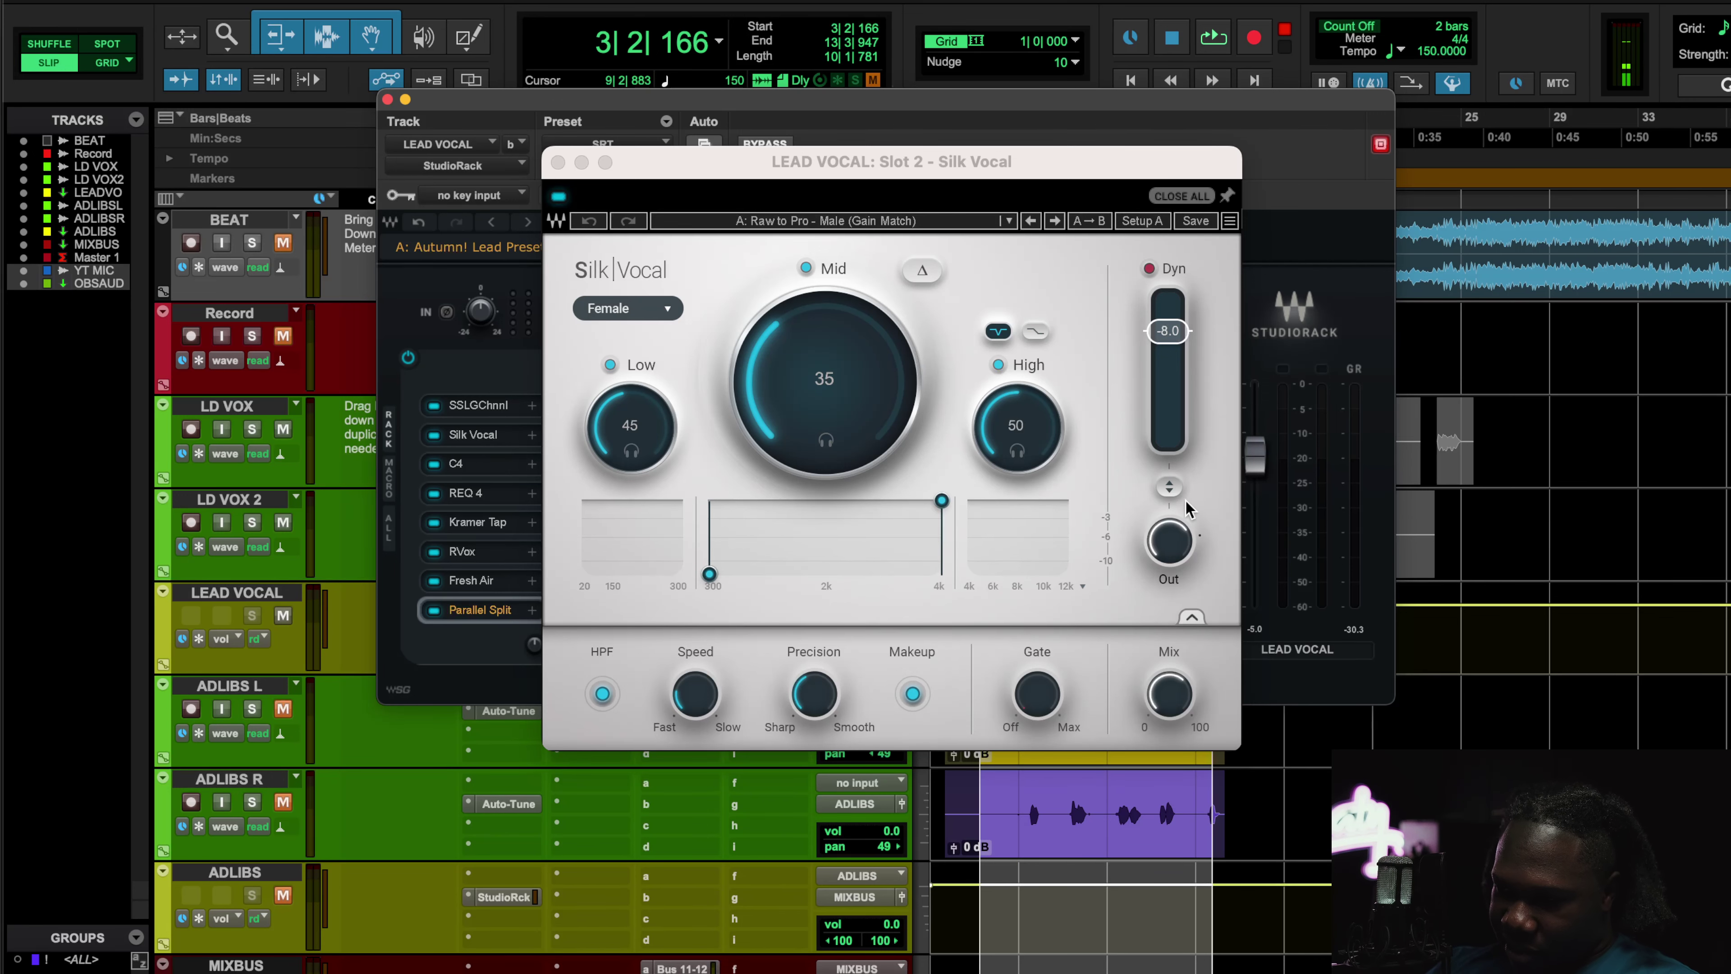
left_click(1171, 709)
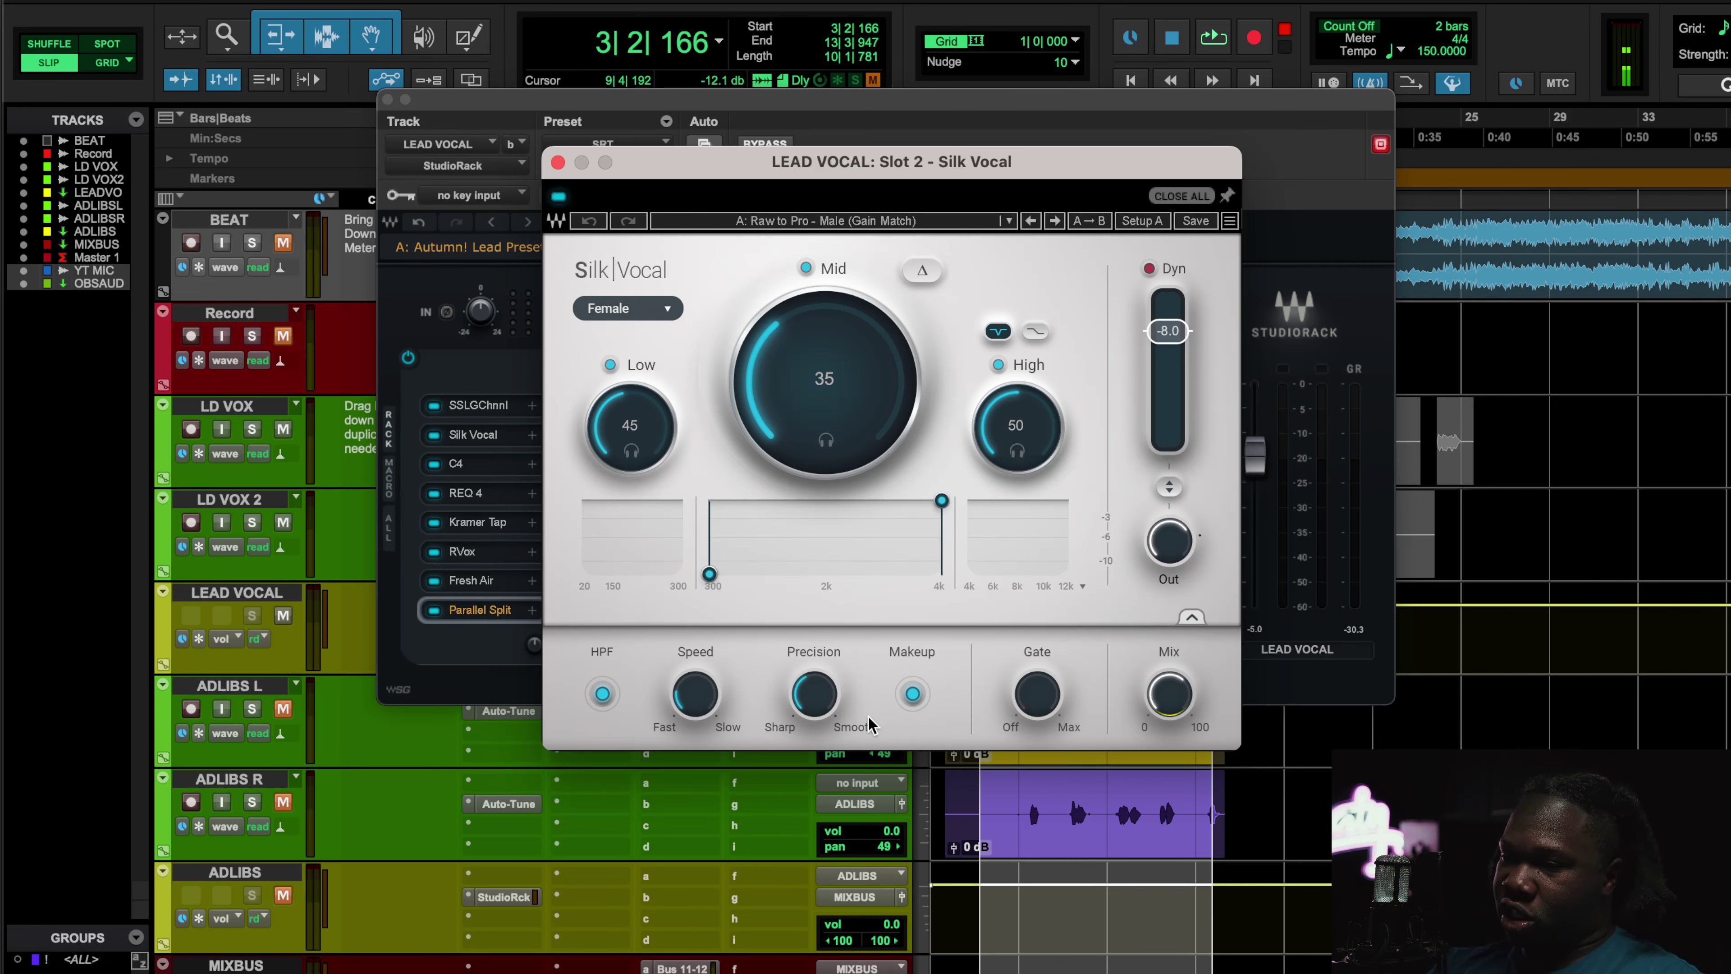
key("space")
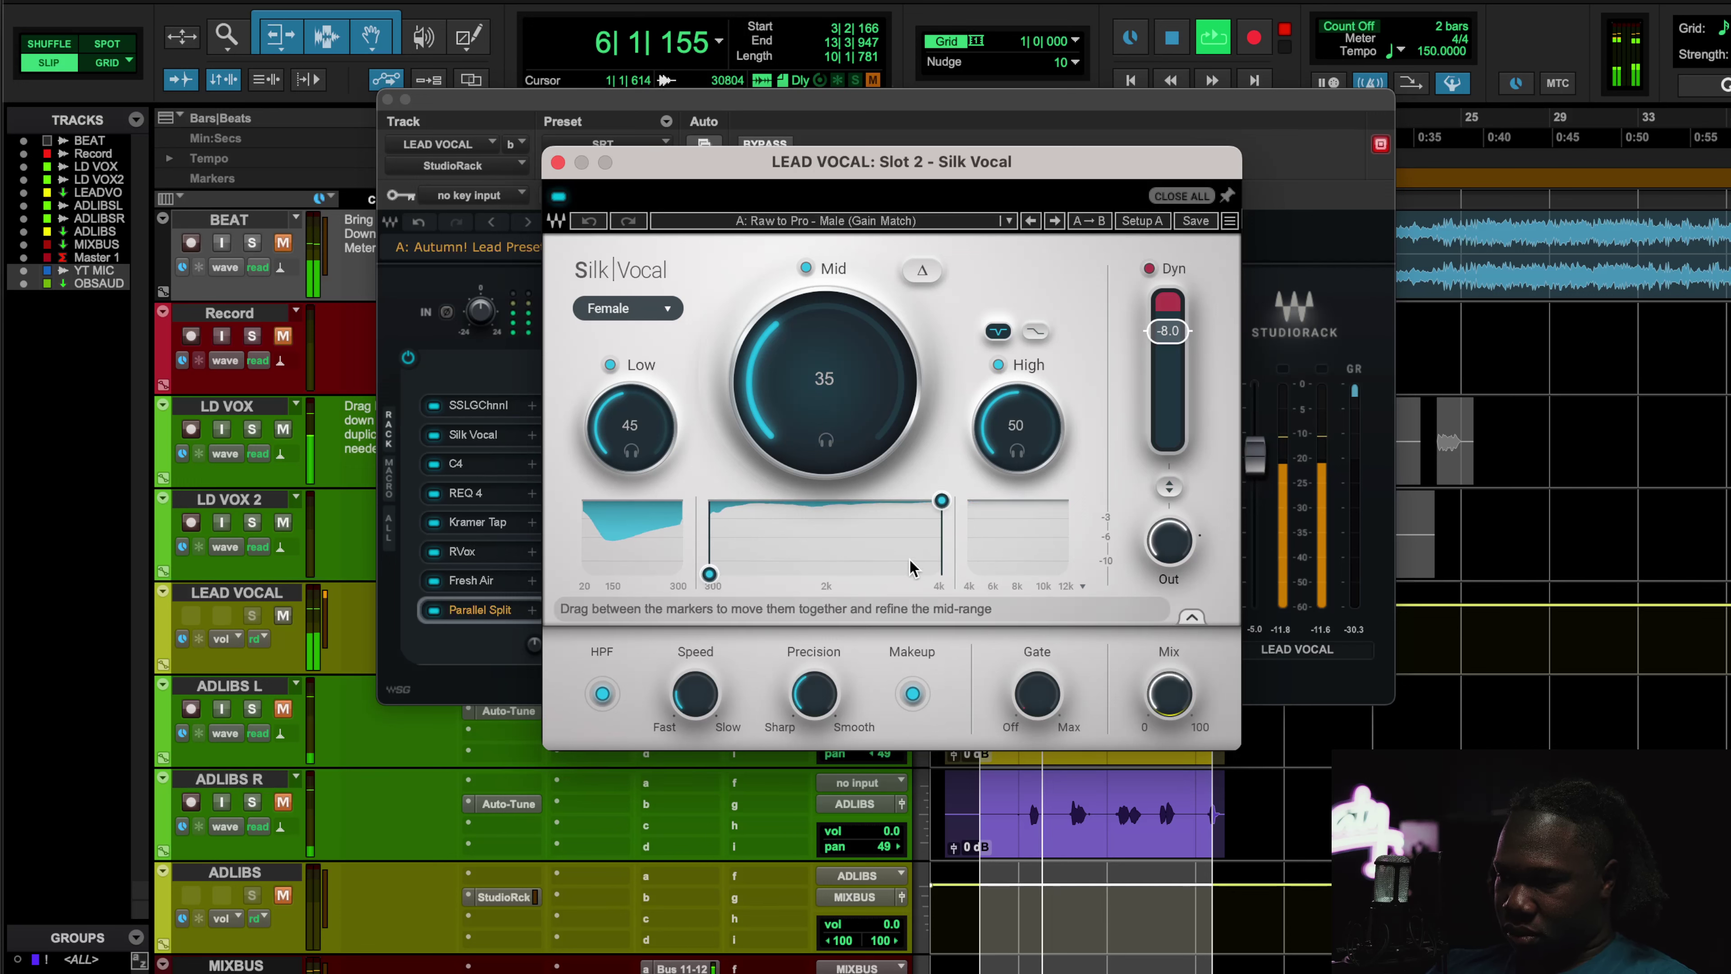
left_click_drag(1152, 696, 1177, 699)
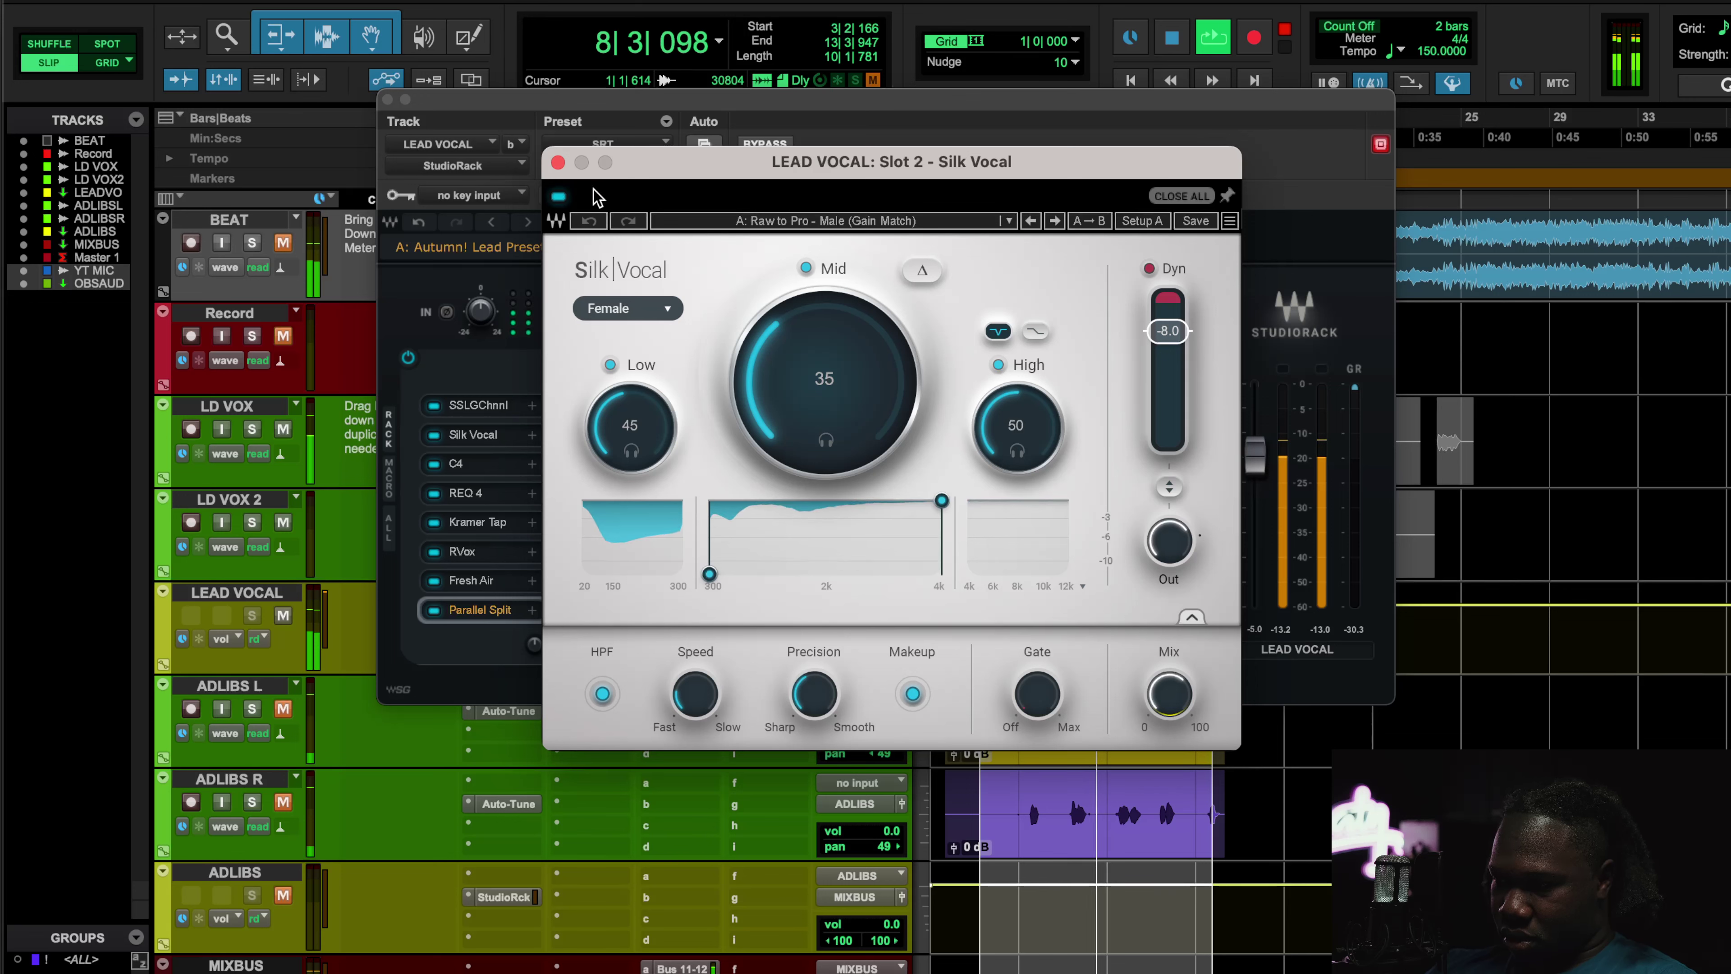
left_click(559, 196)
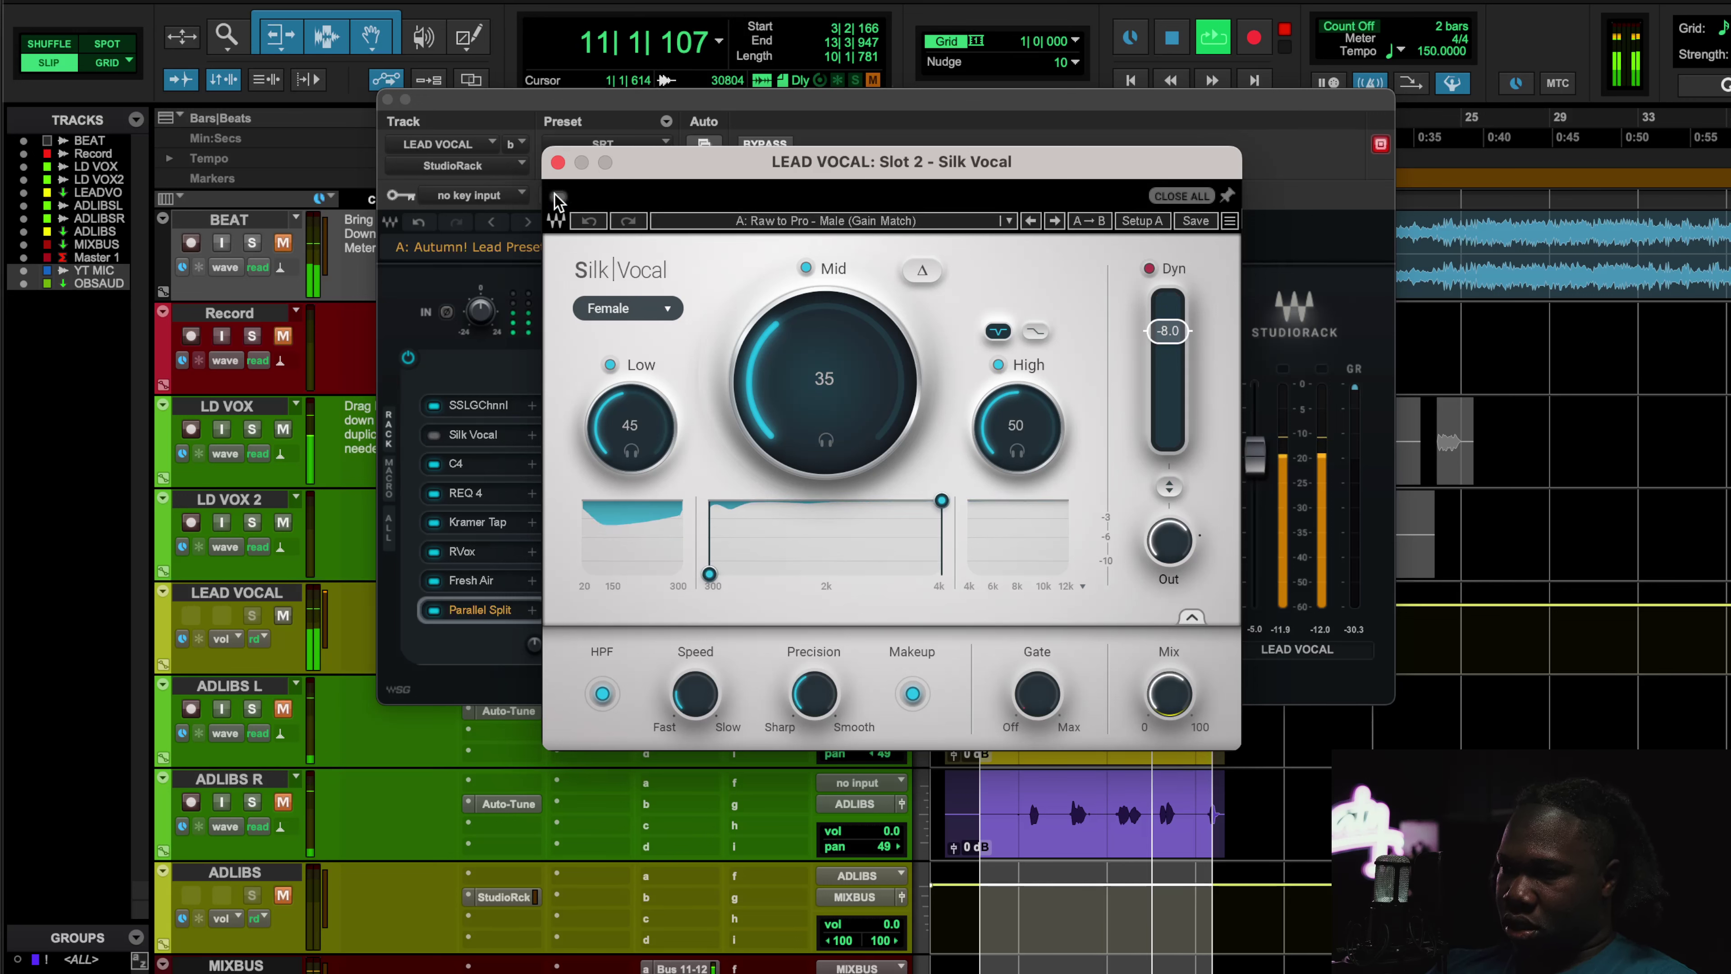
key("space")
key("space")
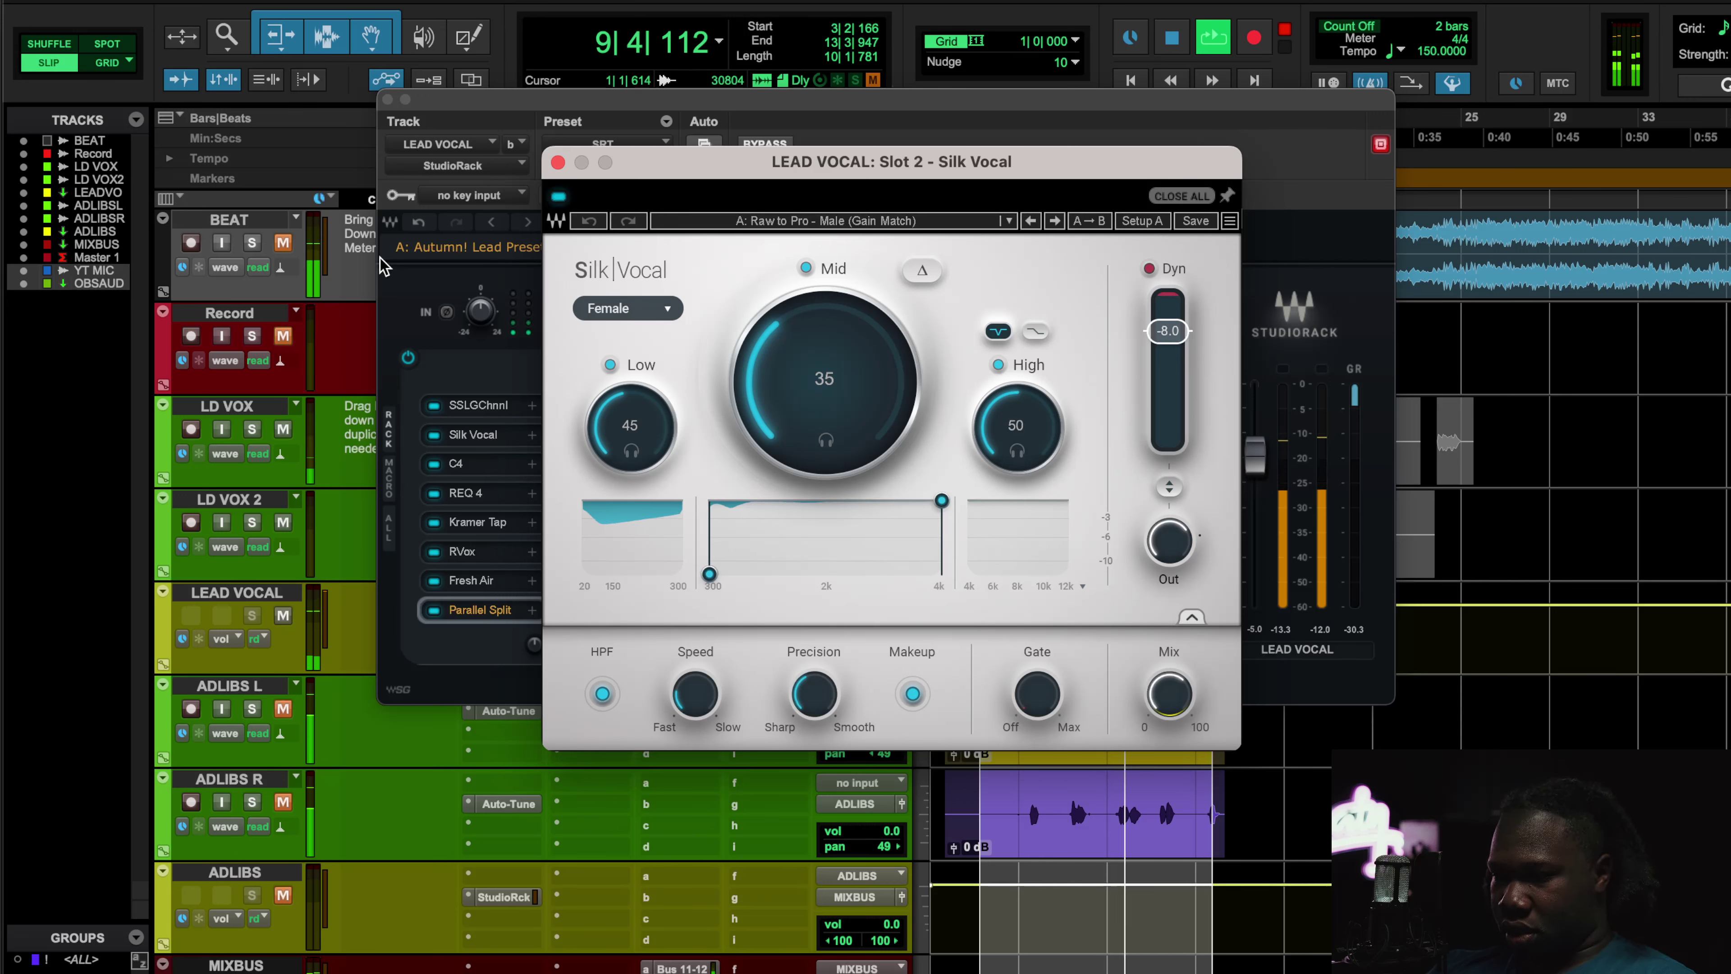
- Unmute the BEAT track to hear the vocal against it, mute it again and stop playback
left_click(283, 243)
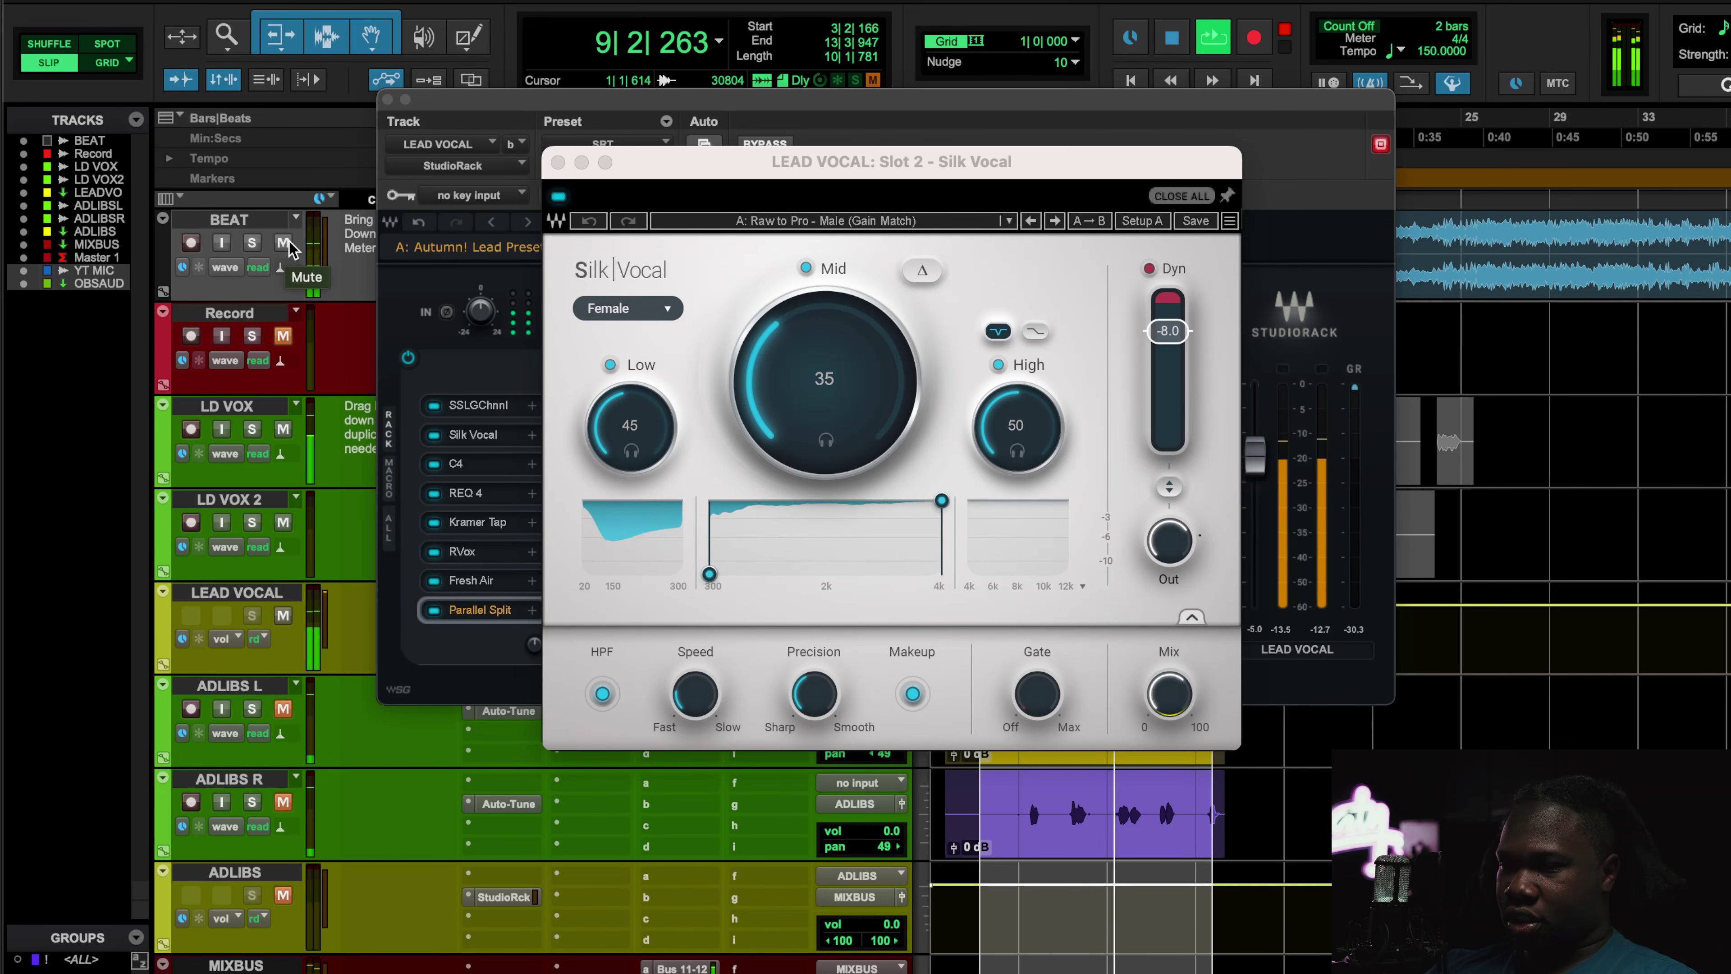
left_click(283, 242)
key("space")
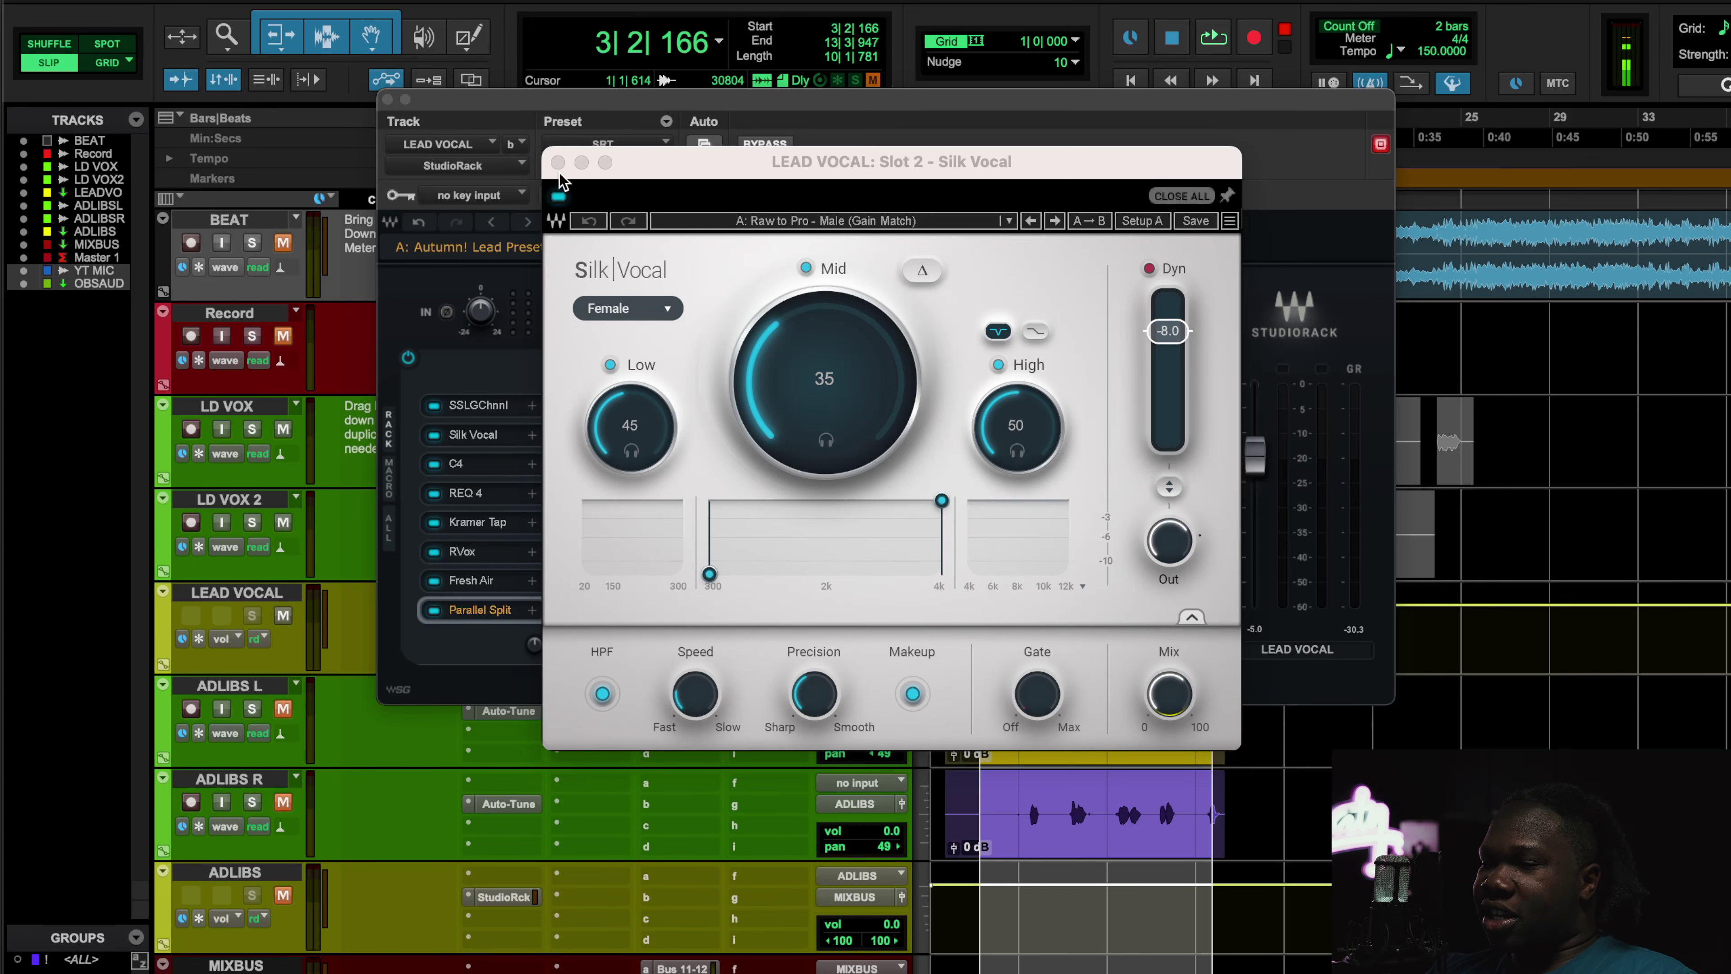
- Check Silk Vocal's Mix control, open C4 in the StudioRack and examine its upper-band Range settings
left_click(1176, 691)
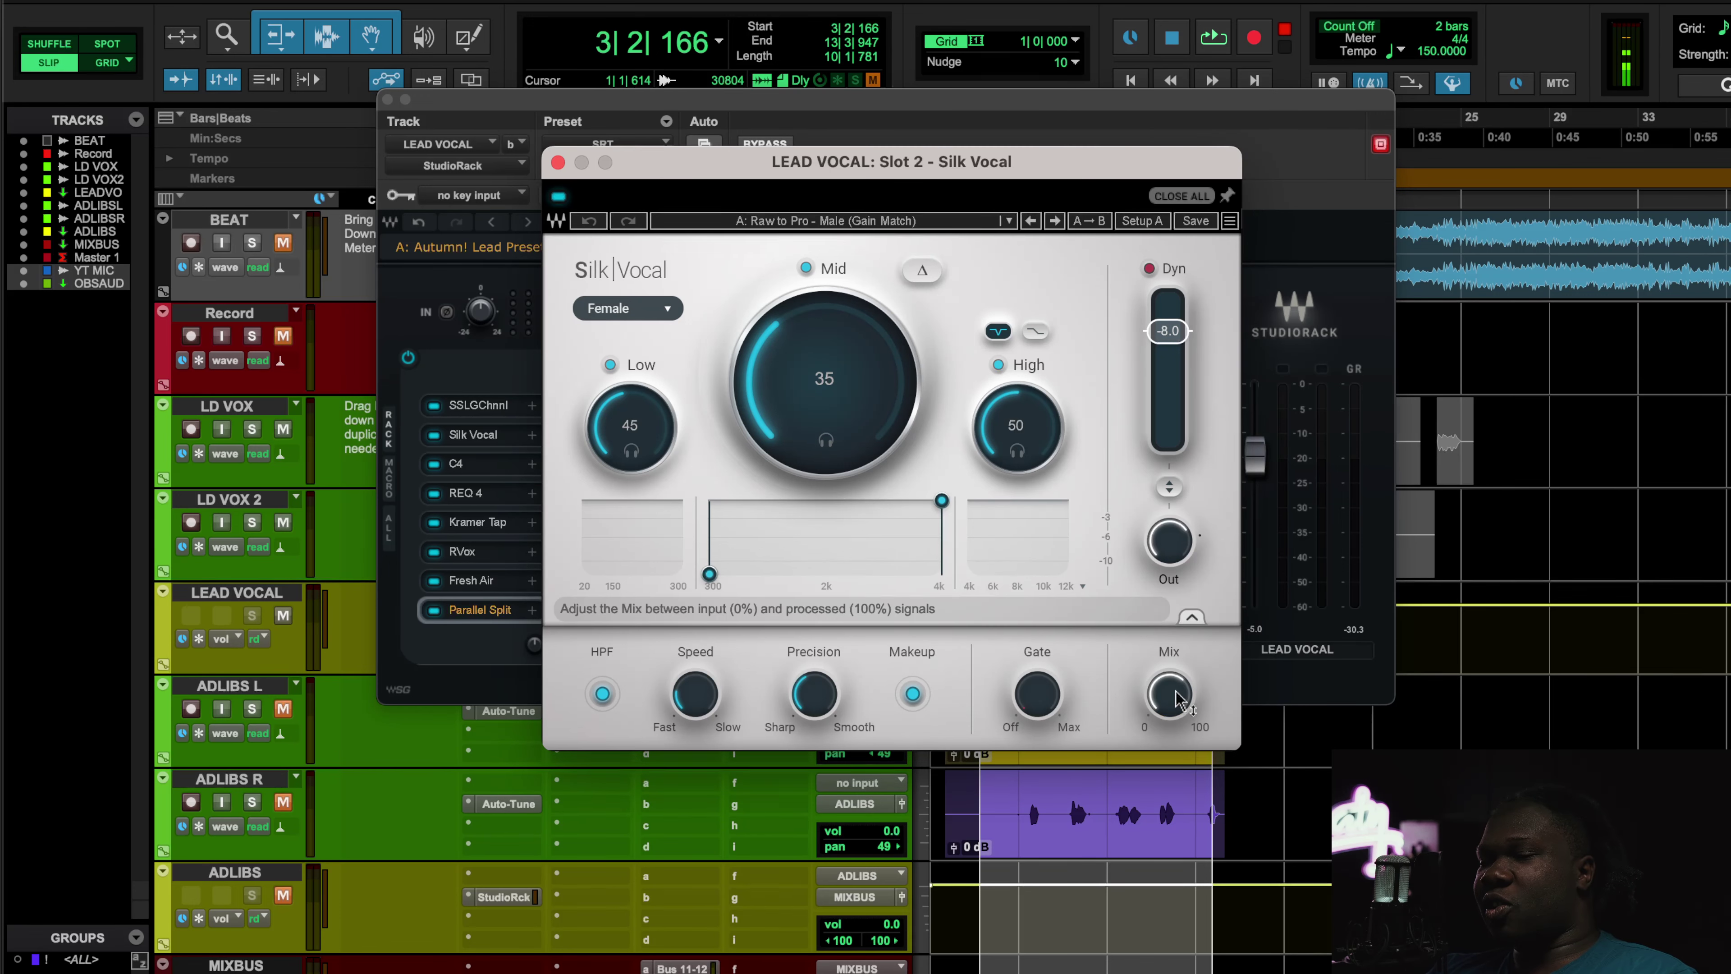
left_click(558, 164)
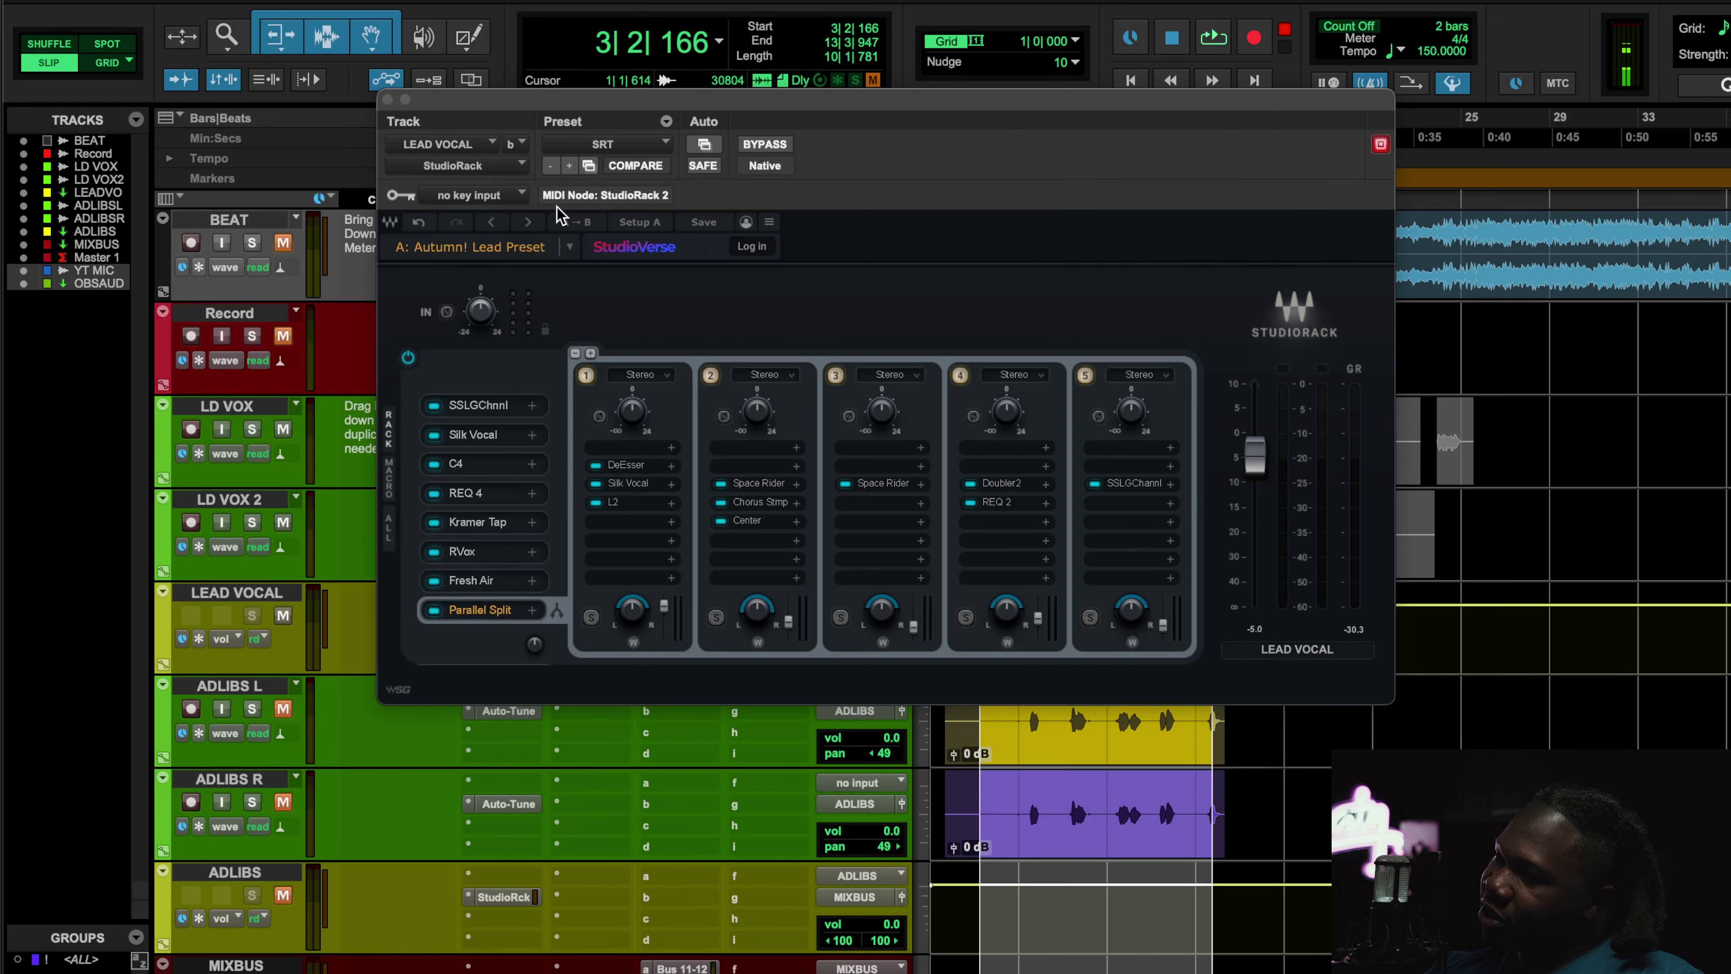
left_click(468, 471)
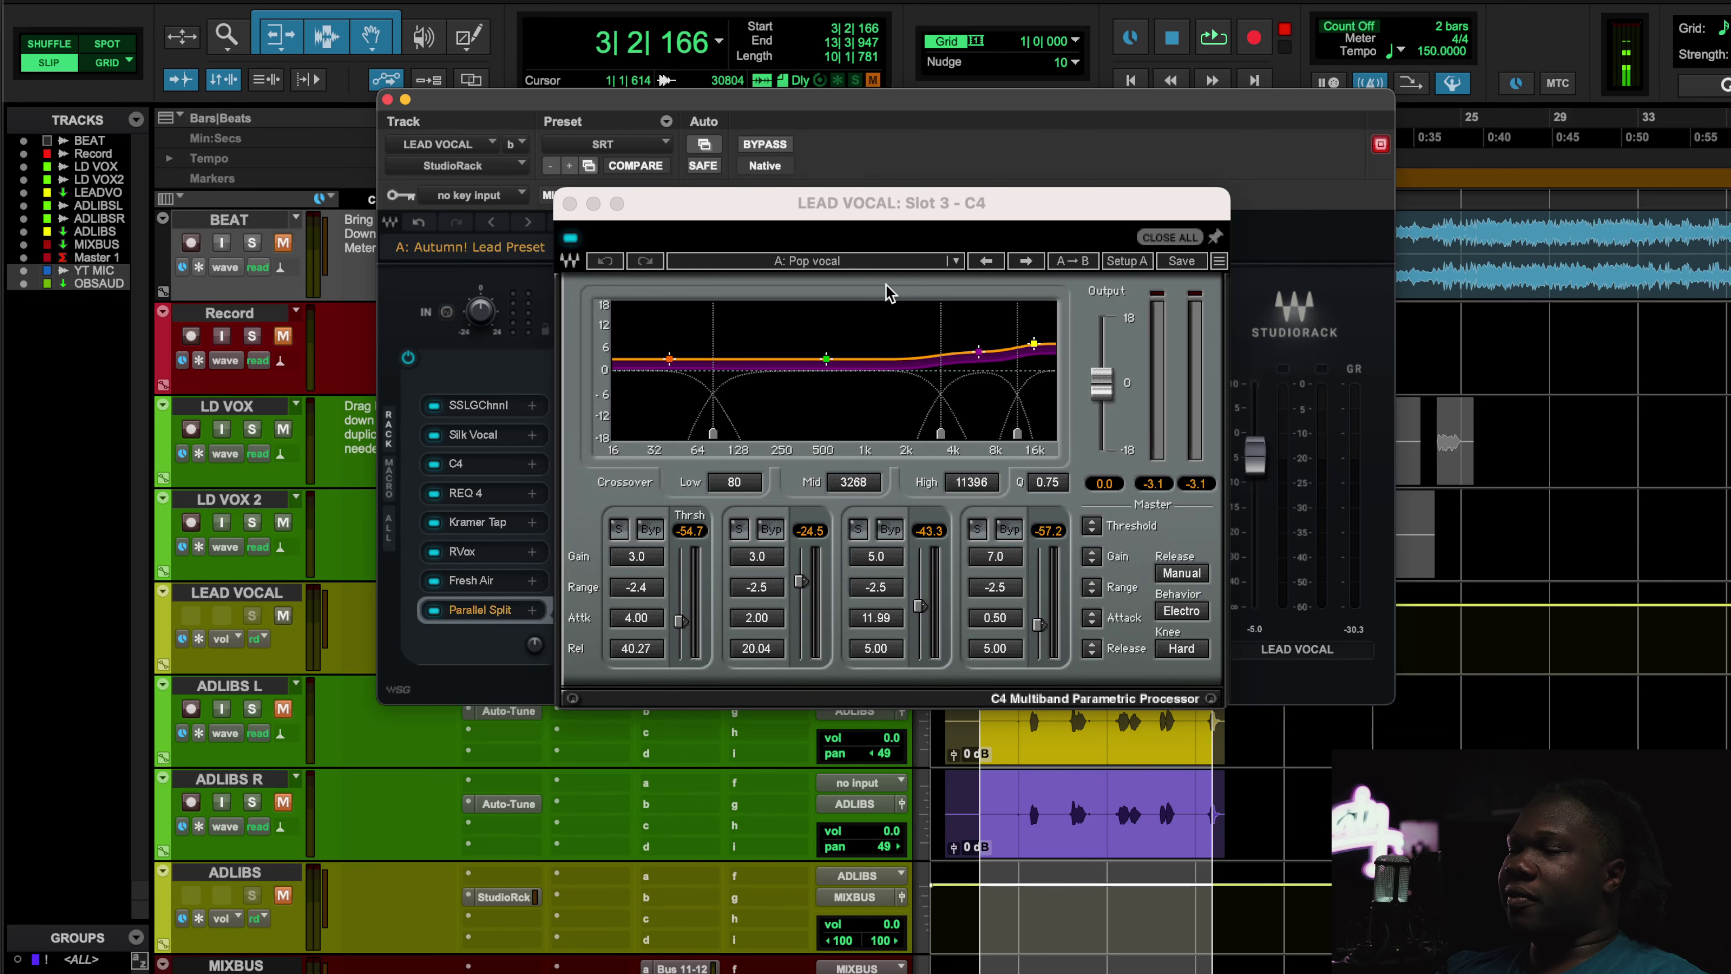
left_click(918, 211)
left_click(510, 442)
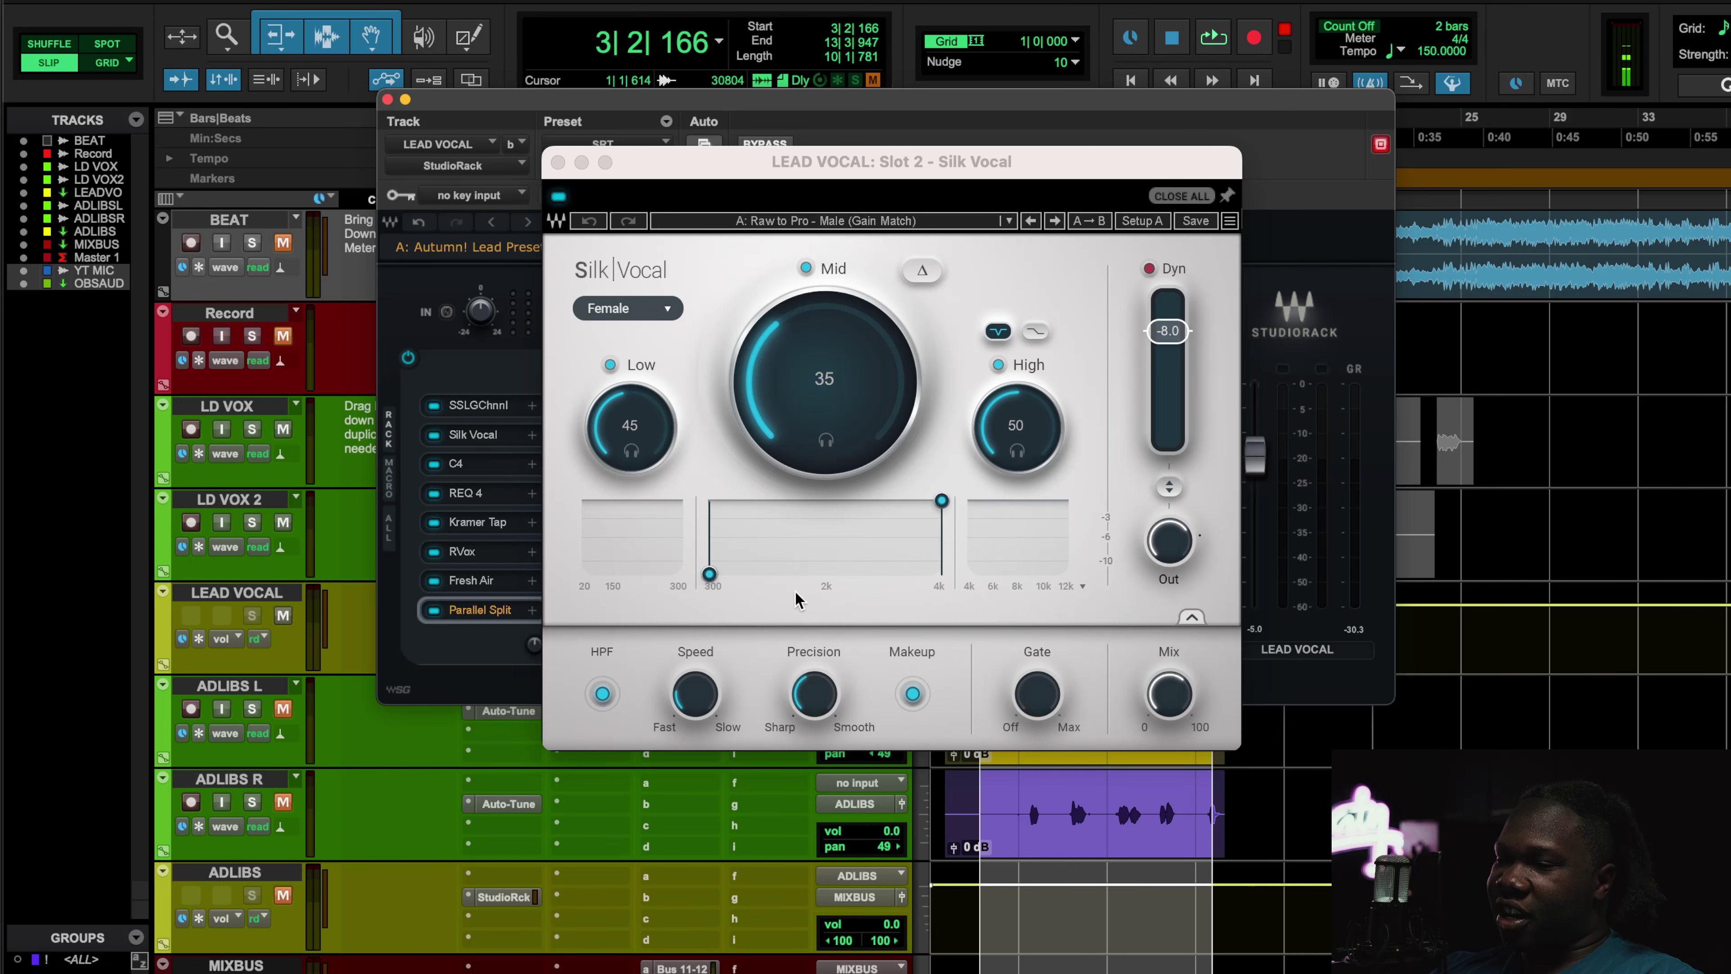
left_click(470, 468)
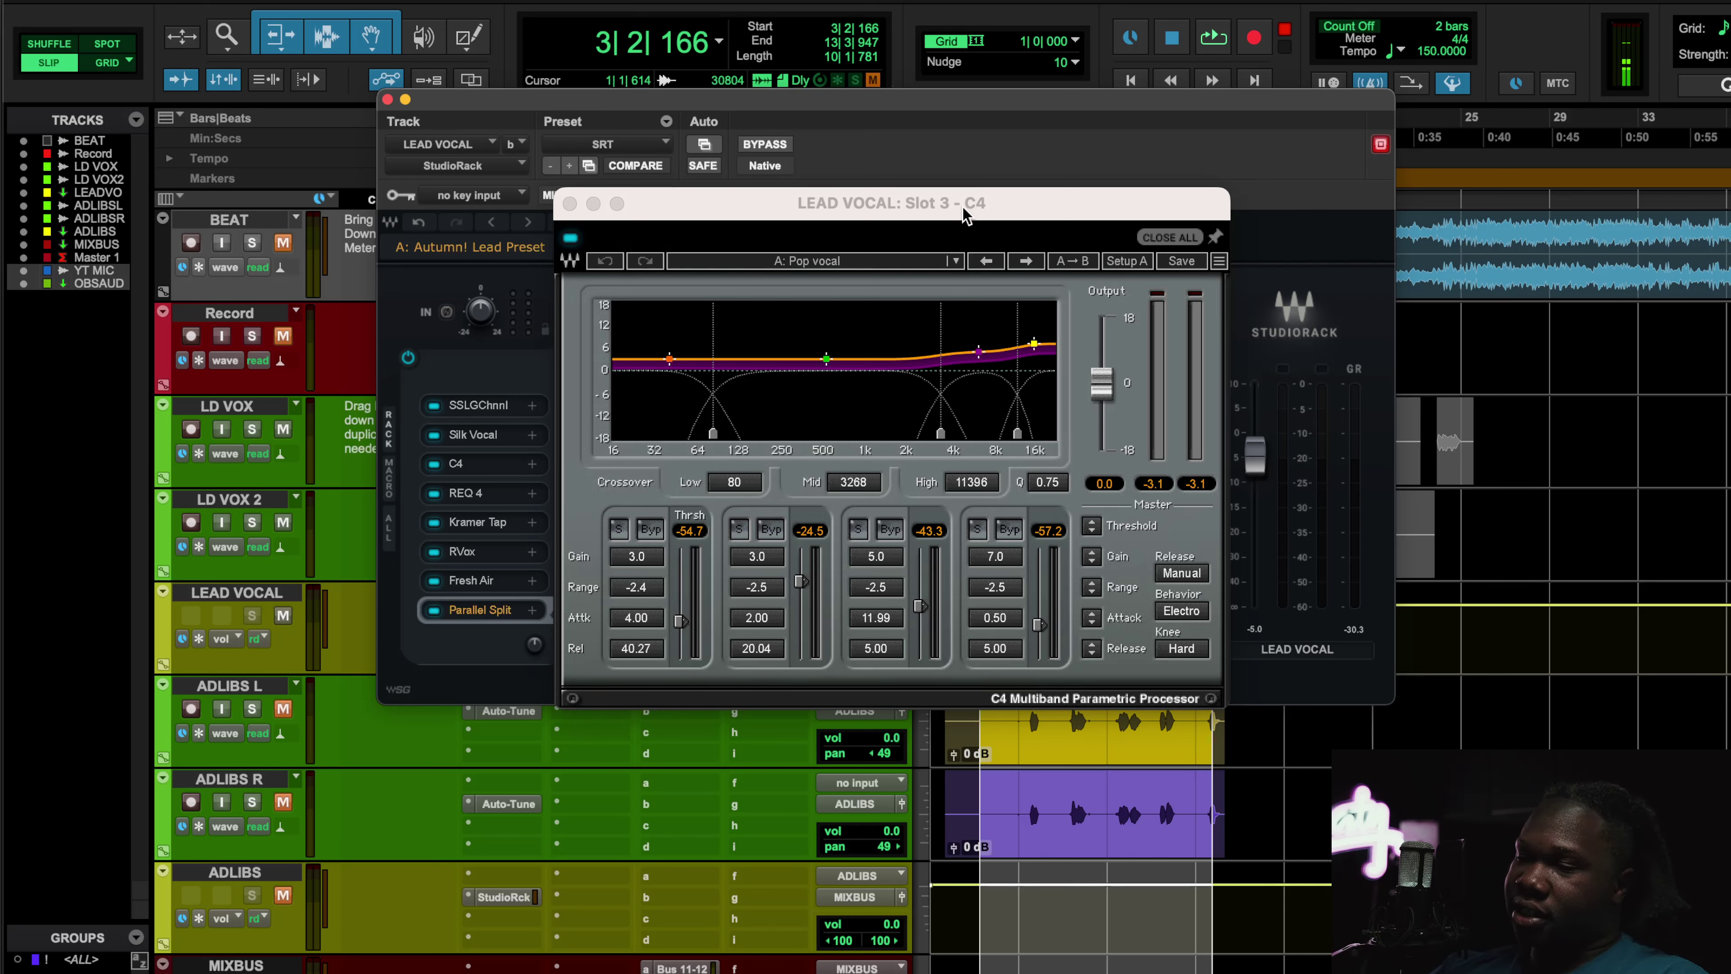
left_click(994, 588)
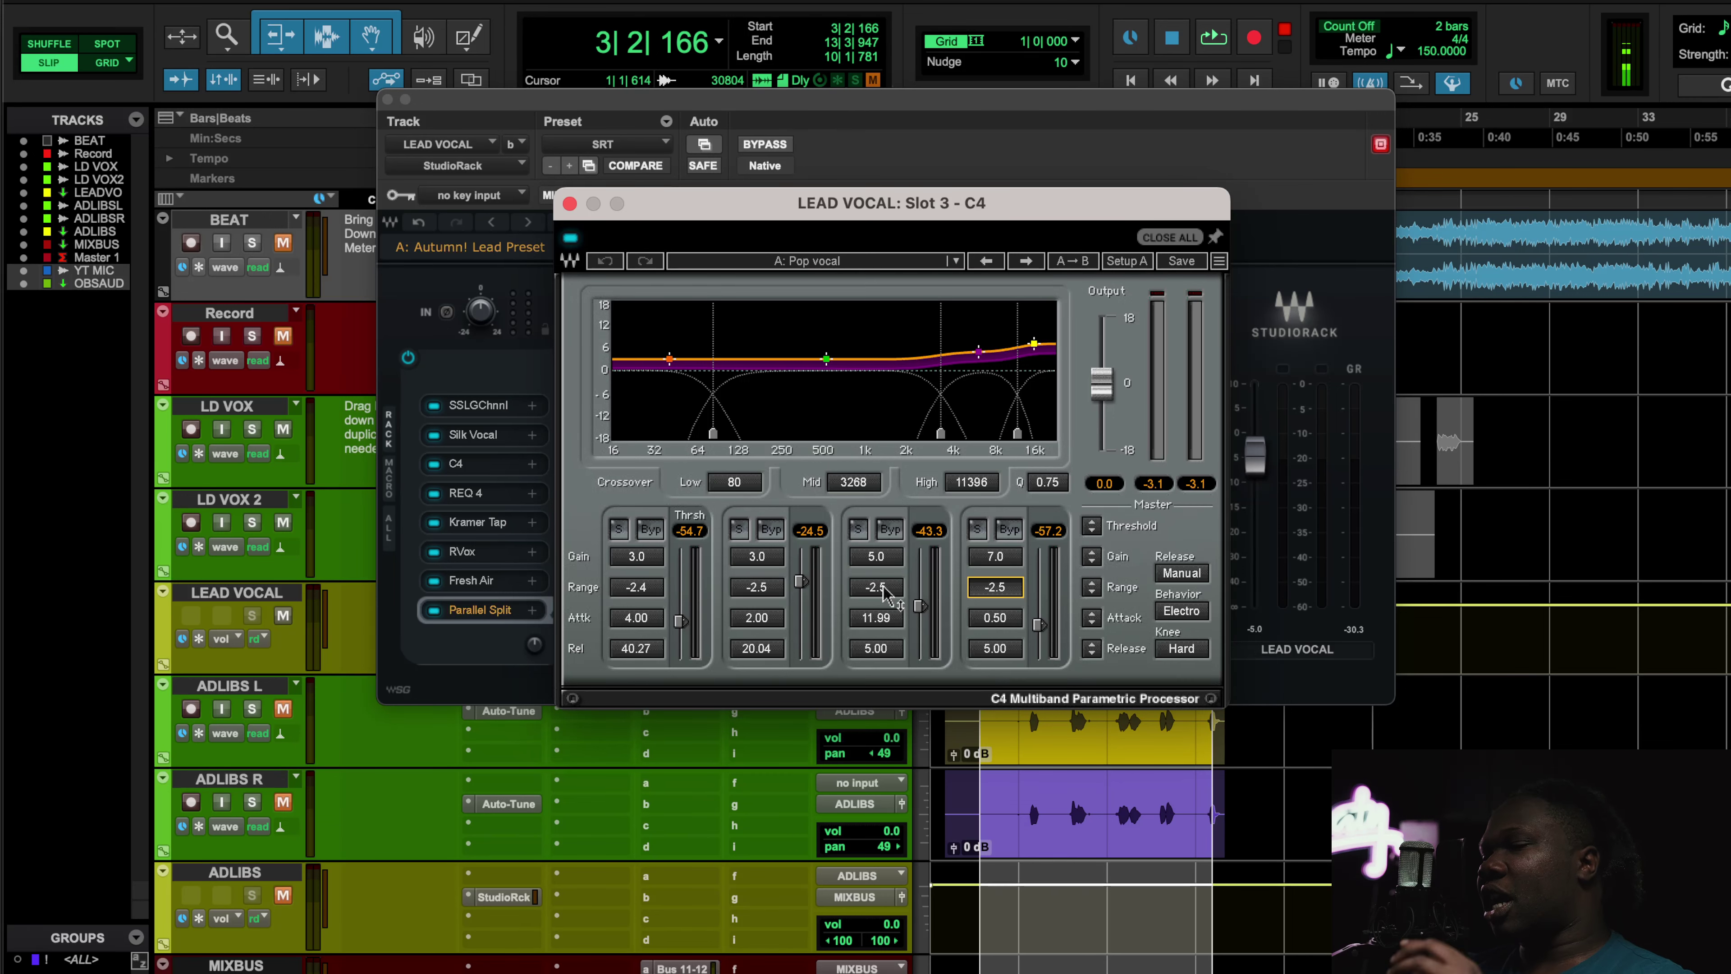
- Switch back and forth between Silk Vocal and C4 to compare their low and mid-range processing, ending on C4
left_click(467, 447)
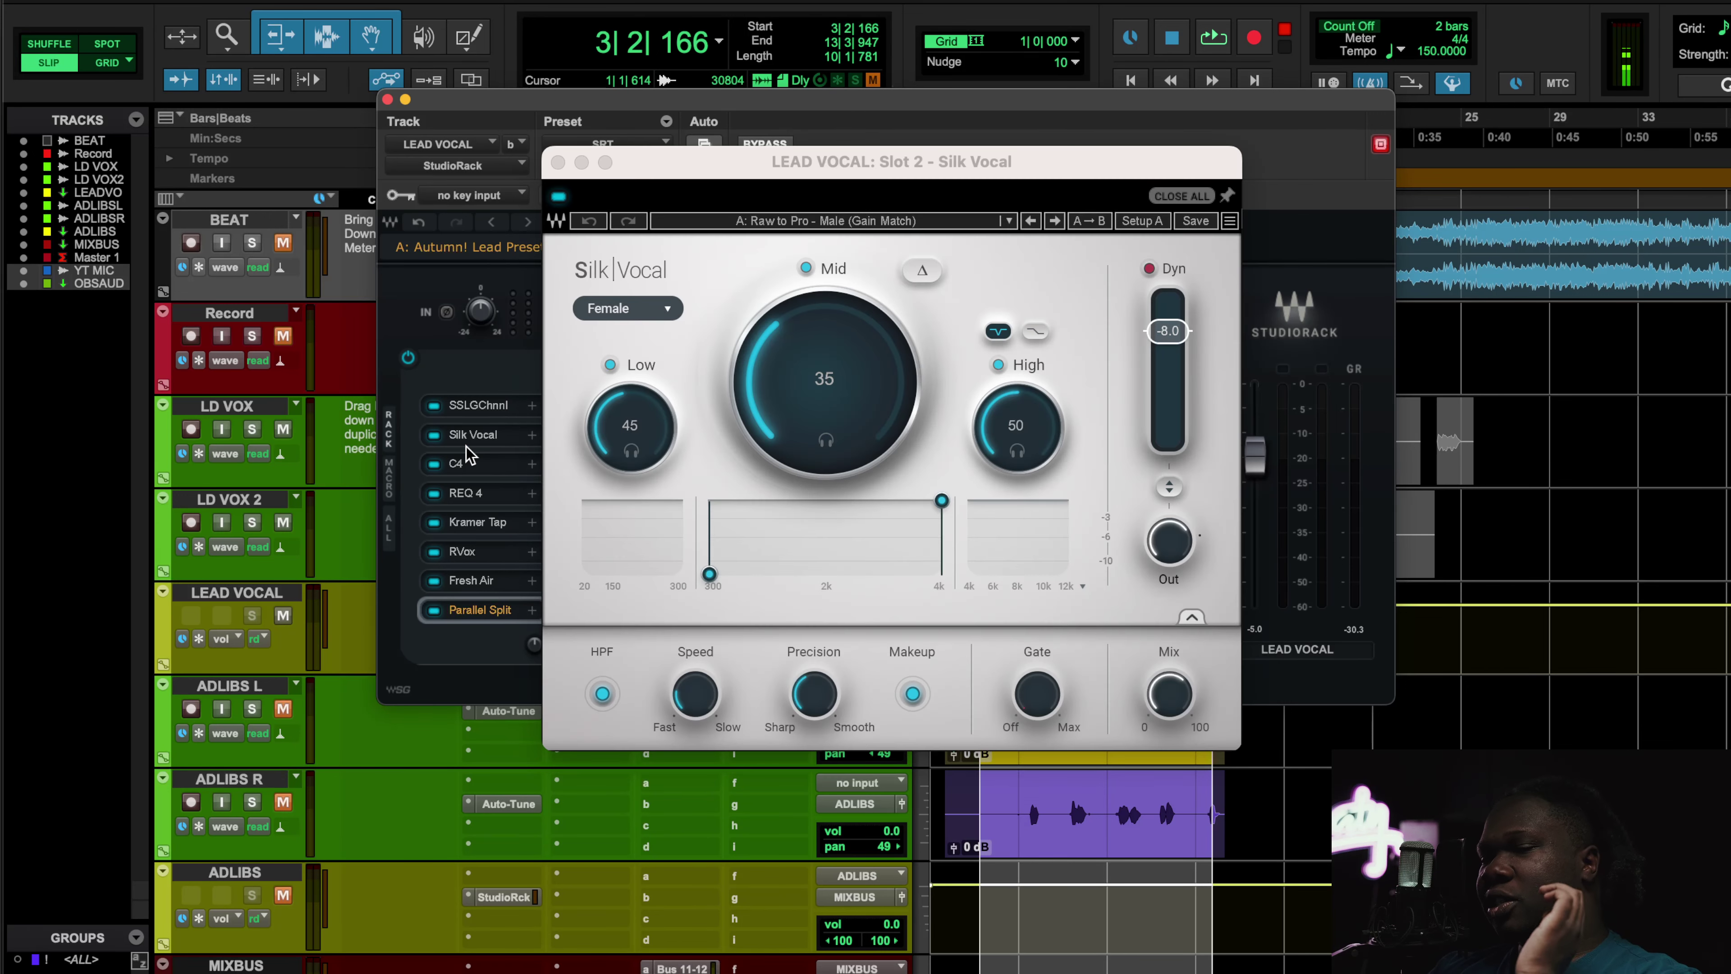
left_click(467, 464)
left_click(475, 444)
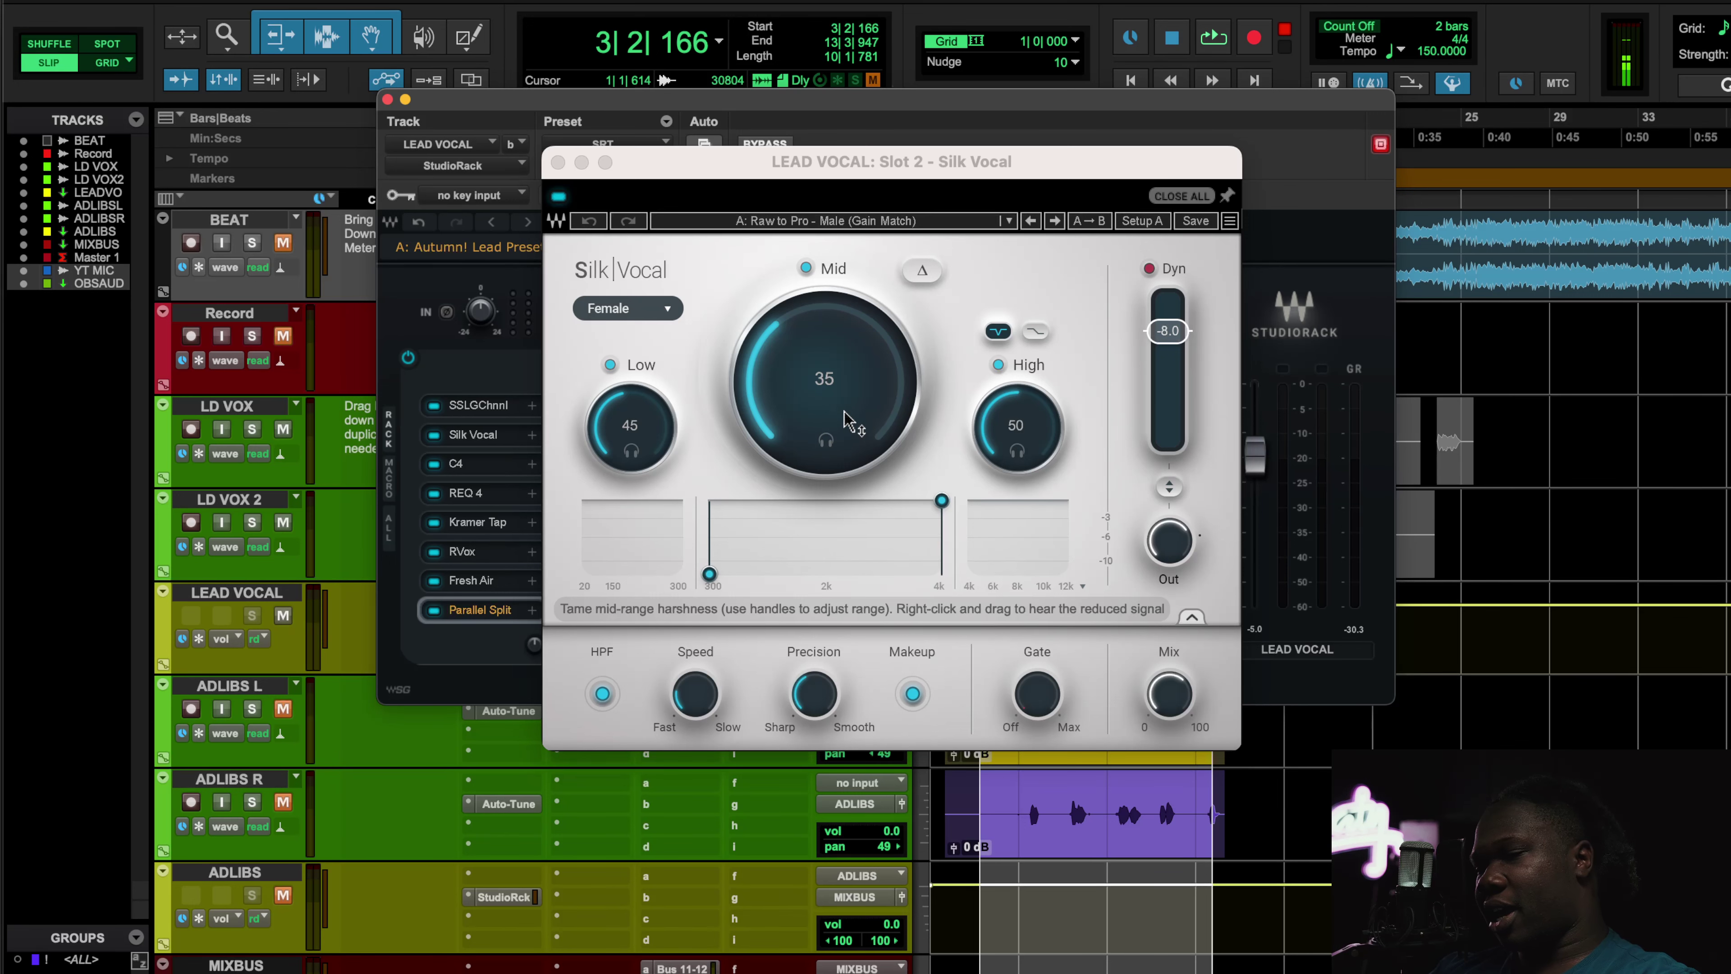
left_click(477, 464)
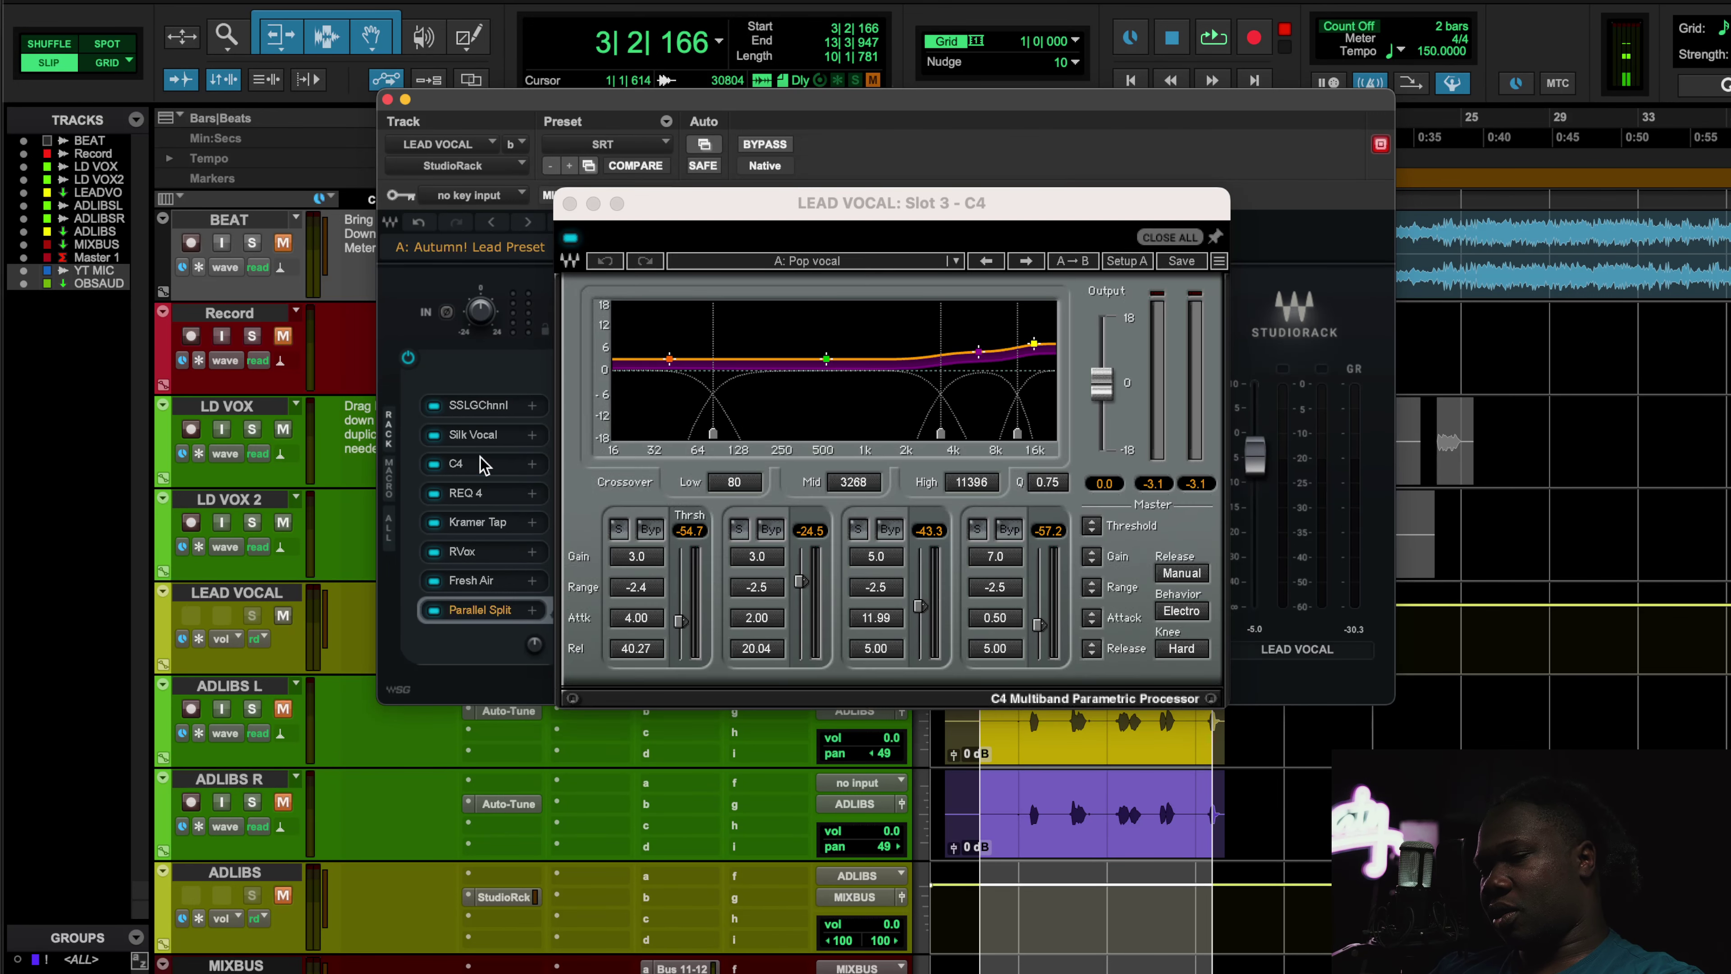
left_click(491, 435)
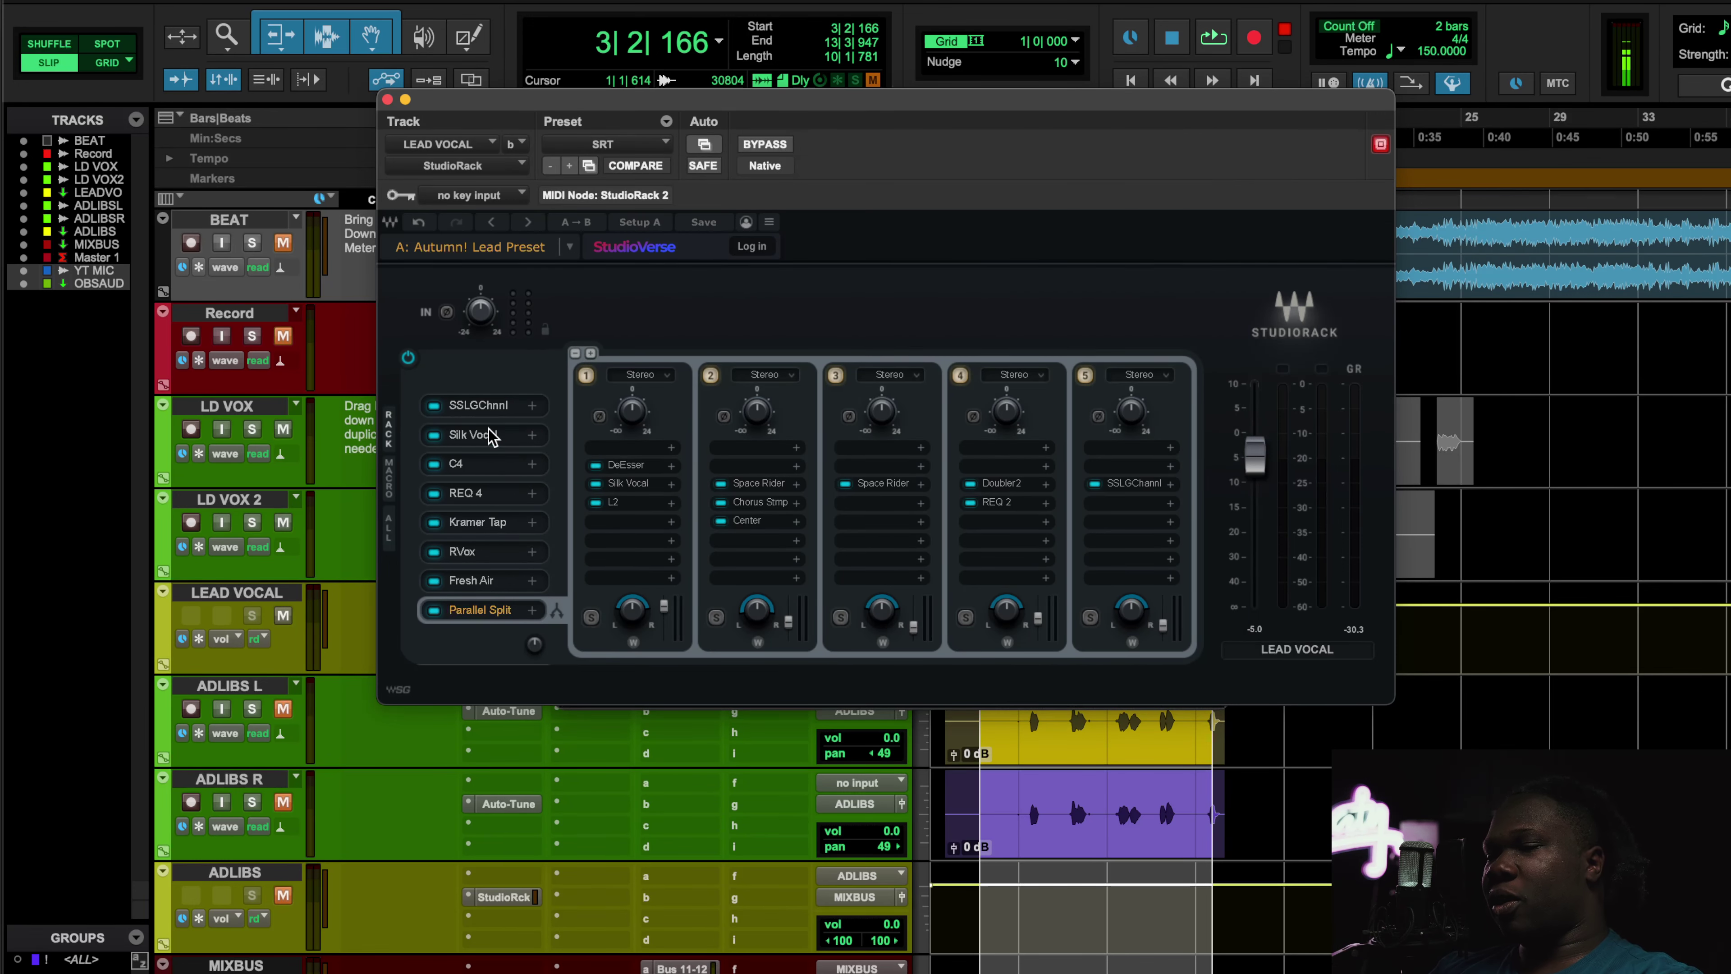
left_click(485, 439)
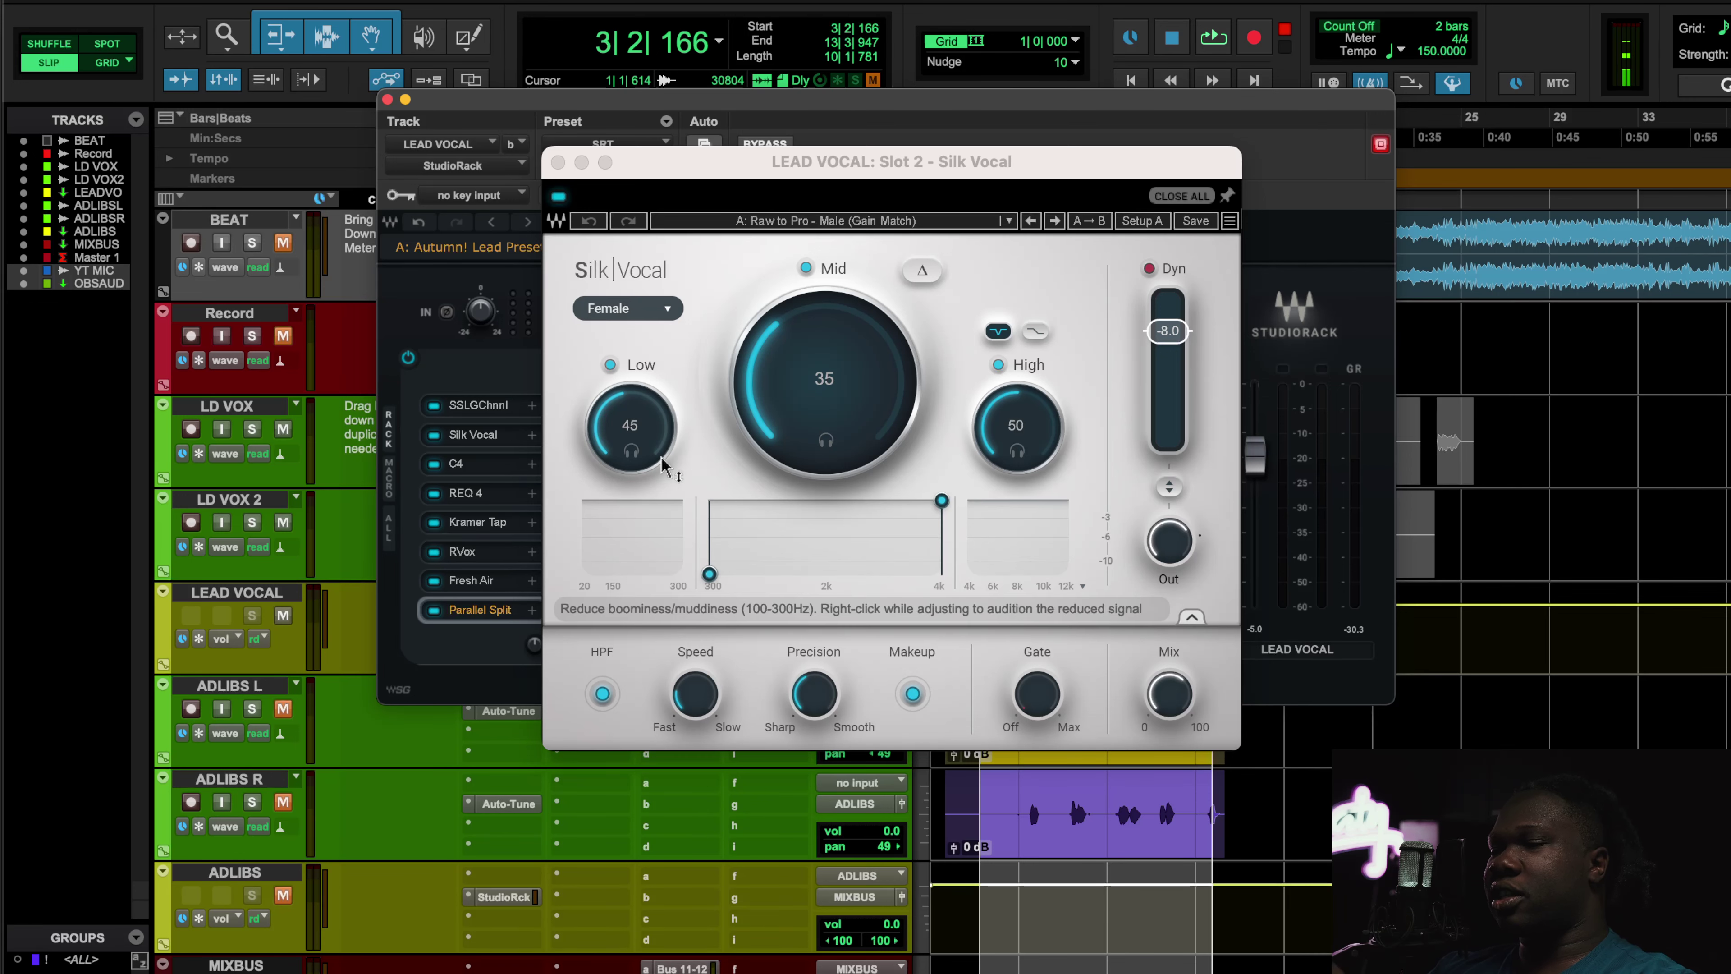
left_click(463, 467)
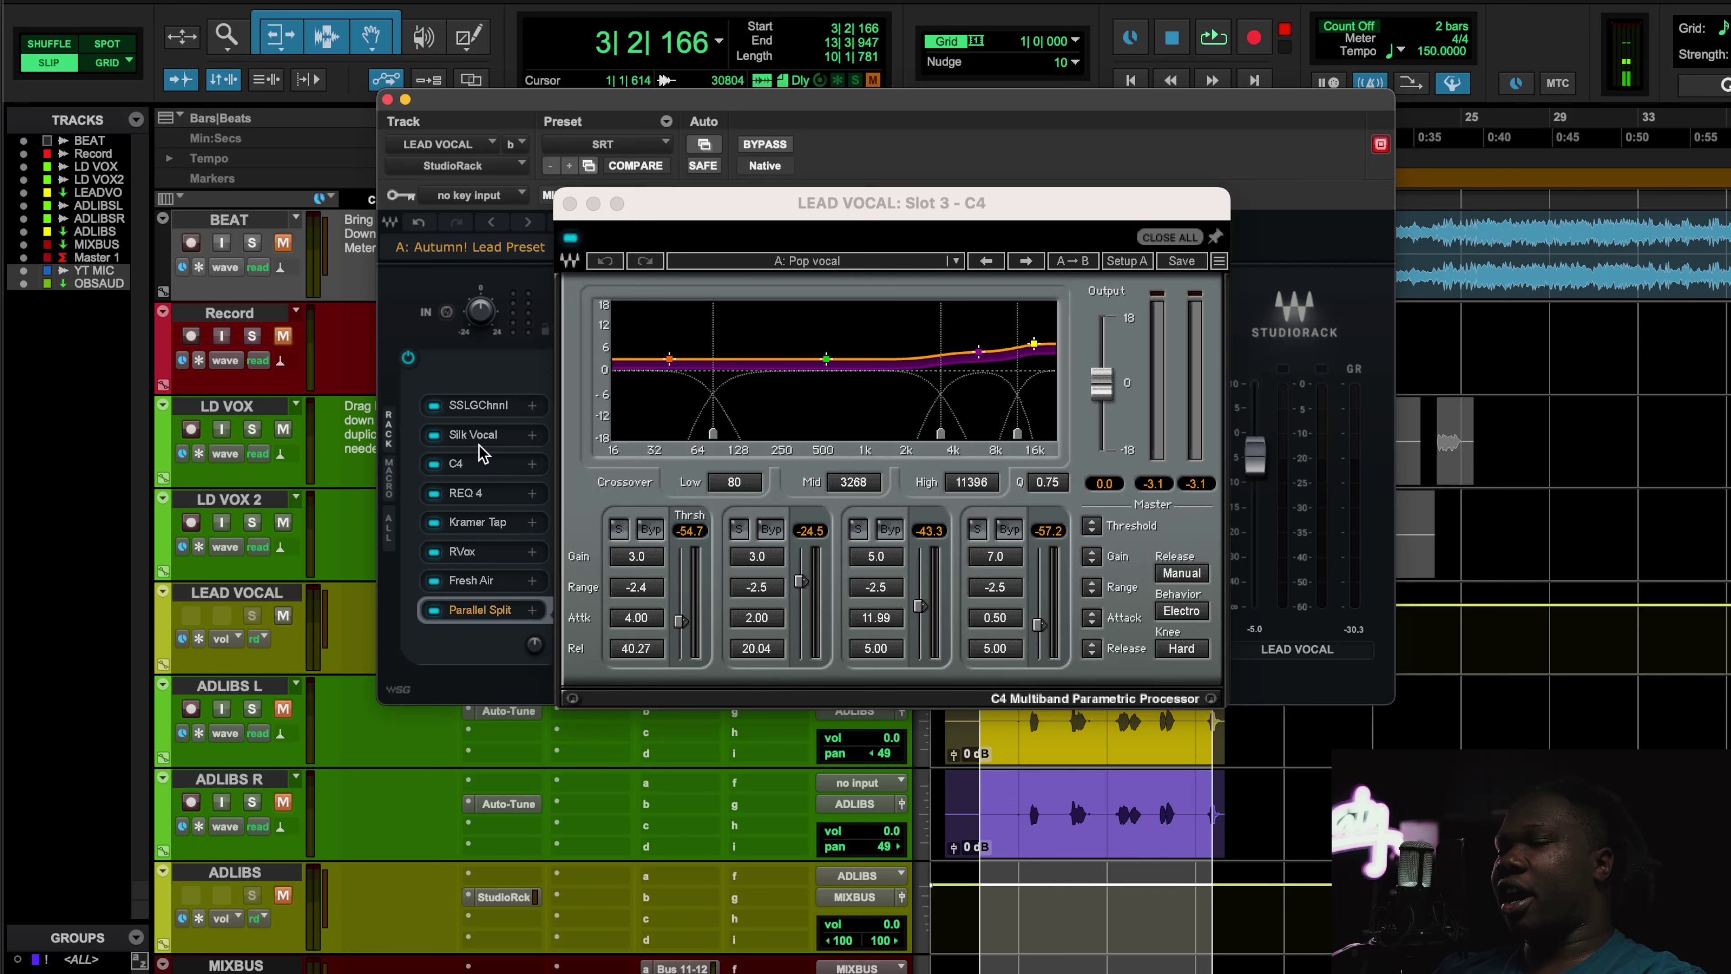
- Play the loop and switch C4 off and on to compare its effect on the lead vocal
key("space")
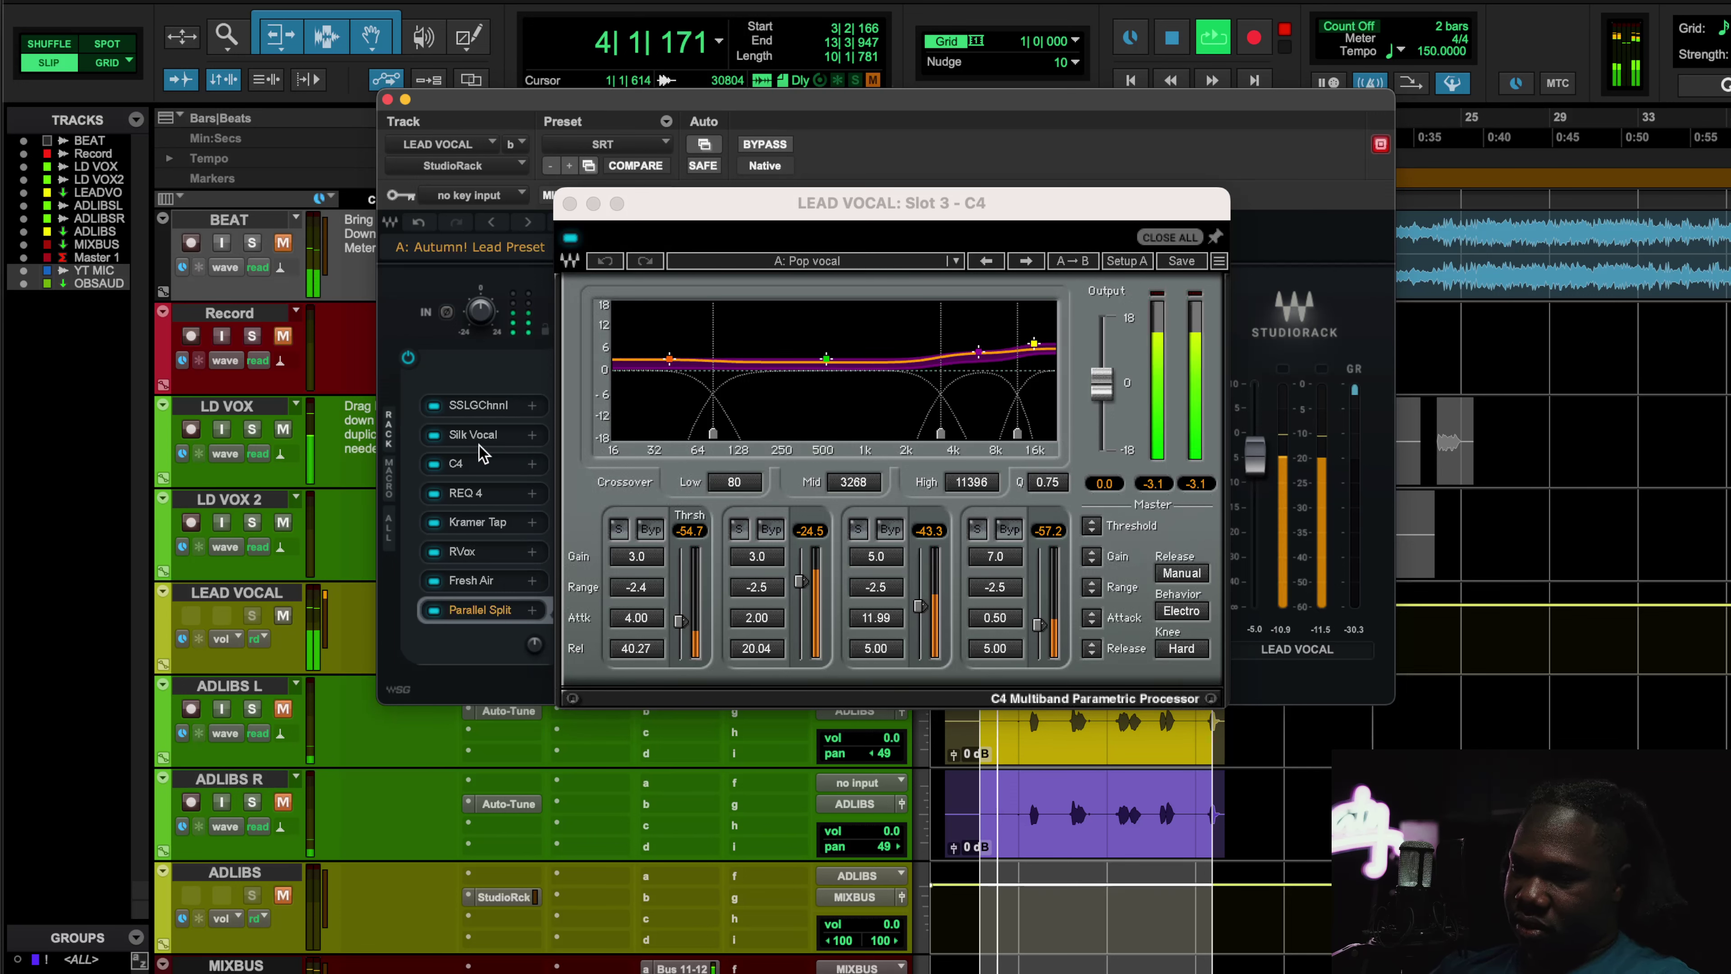
left_click(571, 248)
left_click(571, 238)
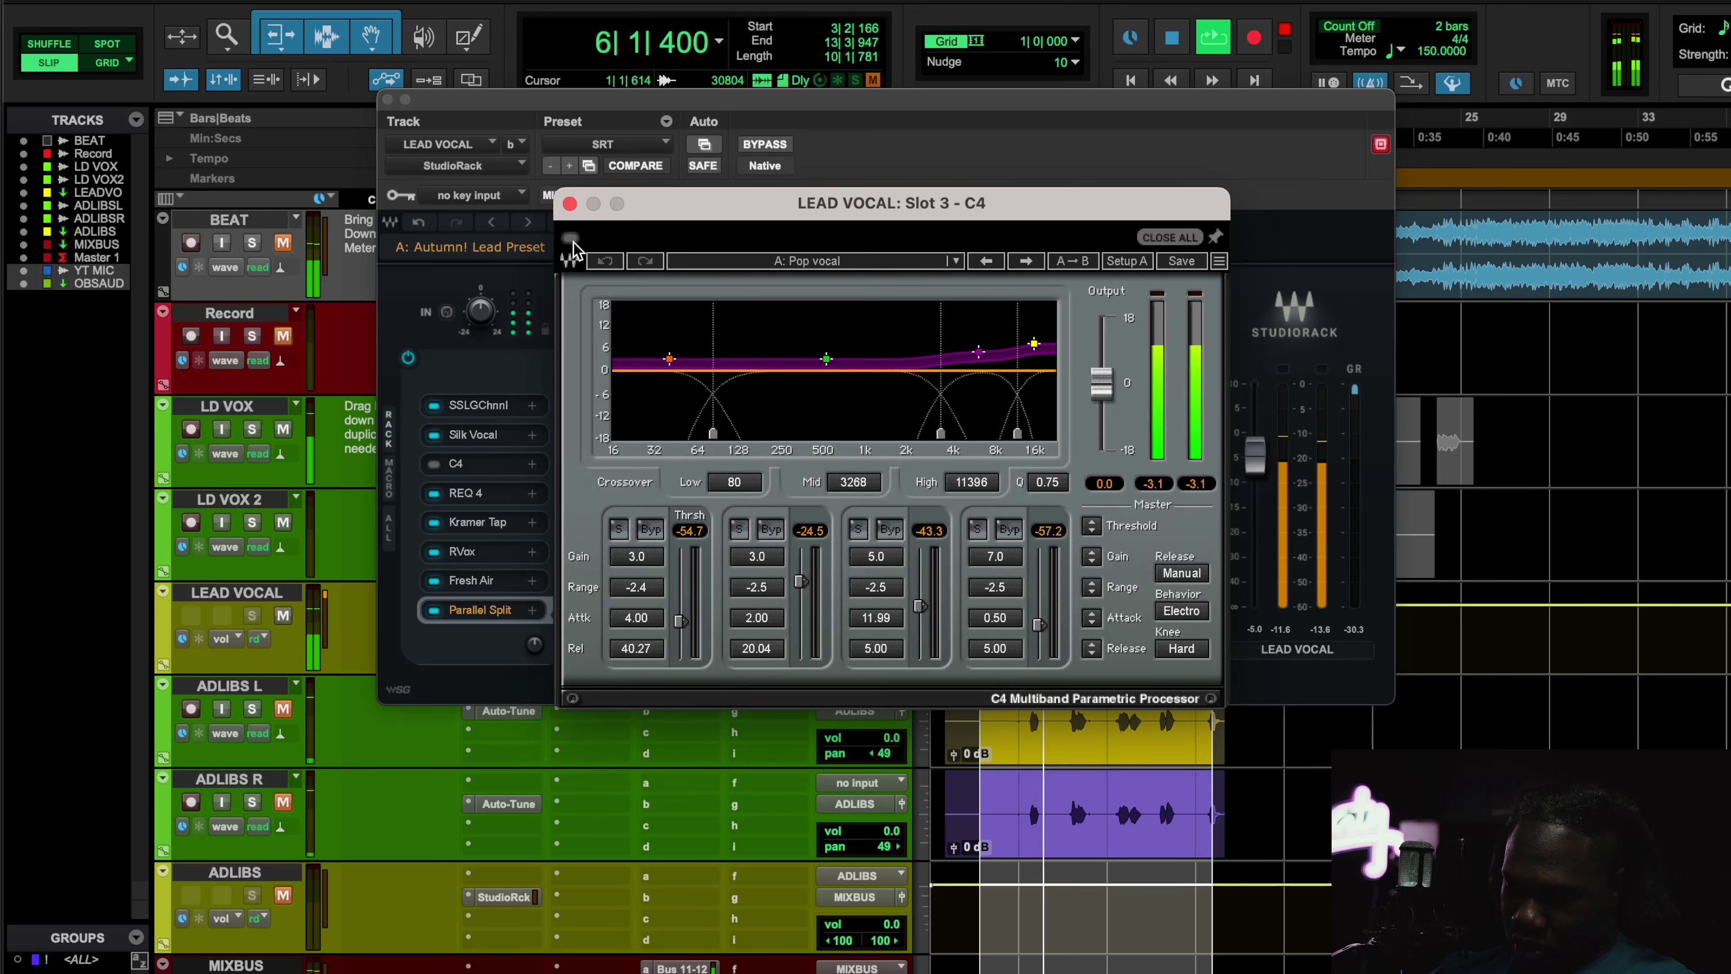
left_click(571, 238)
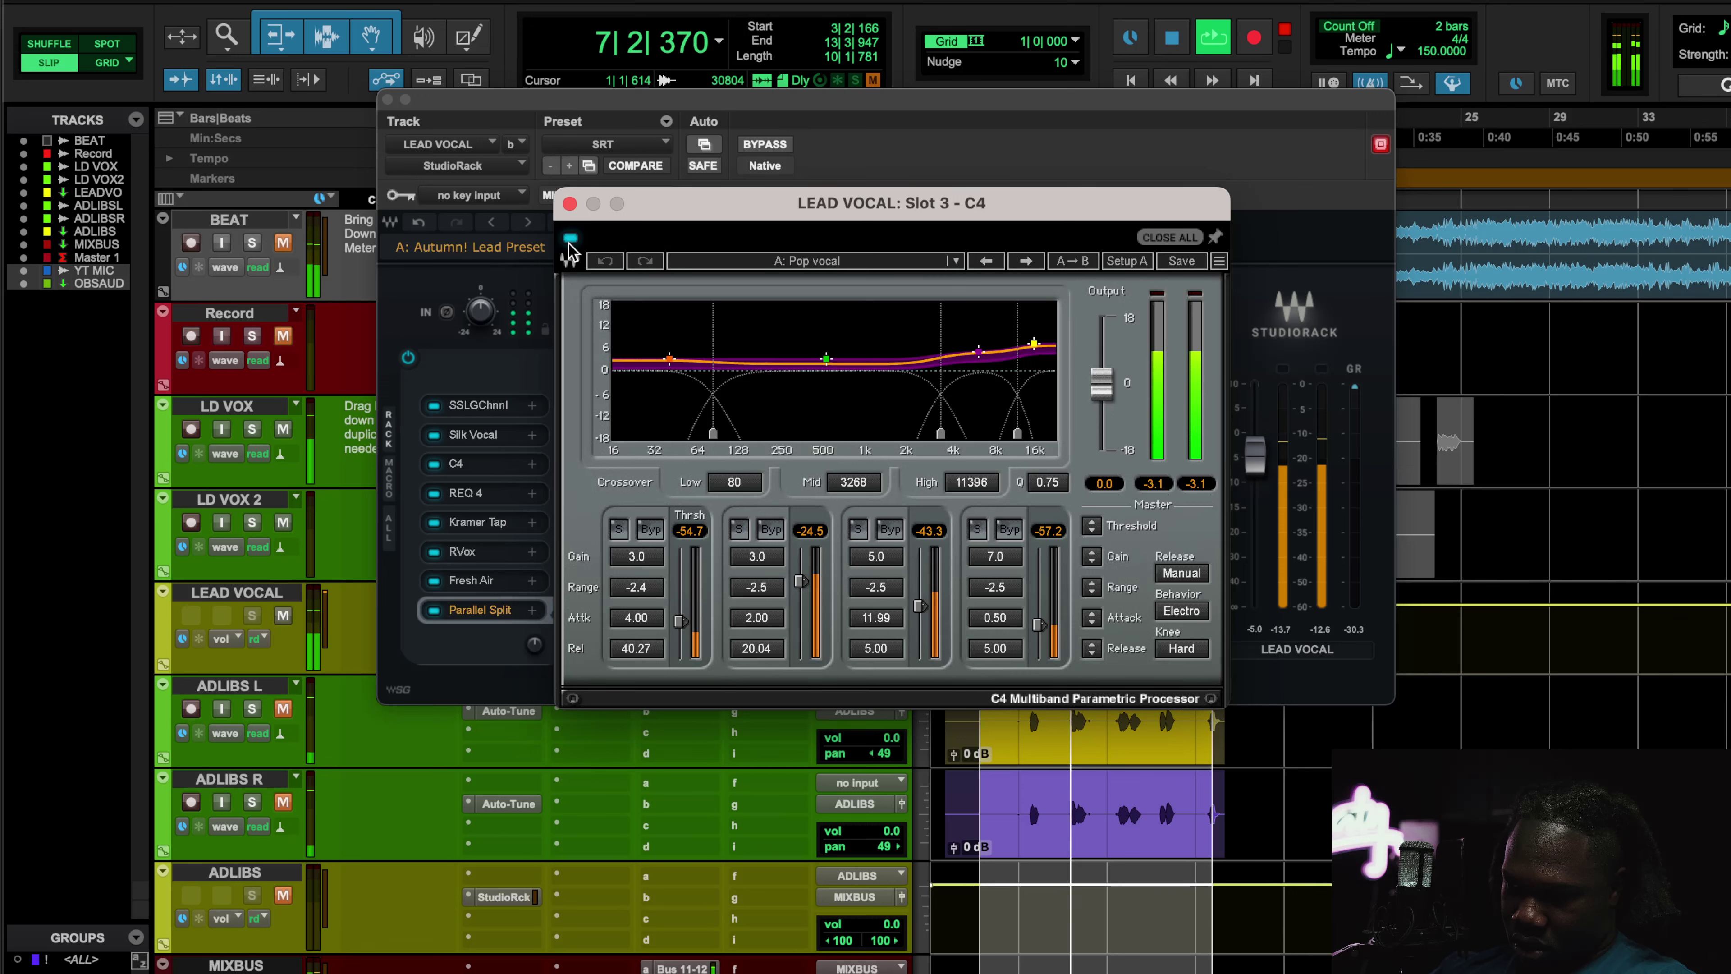
- Toggle the BEAT track's mute during playback to hear the C4-processed vocal with the beat, and stop playback
left_click(285, 244)
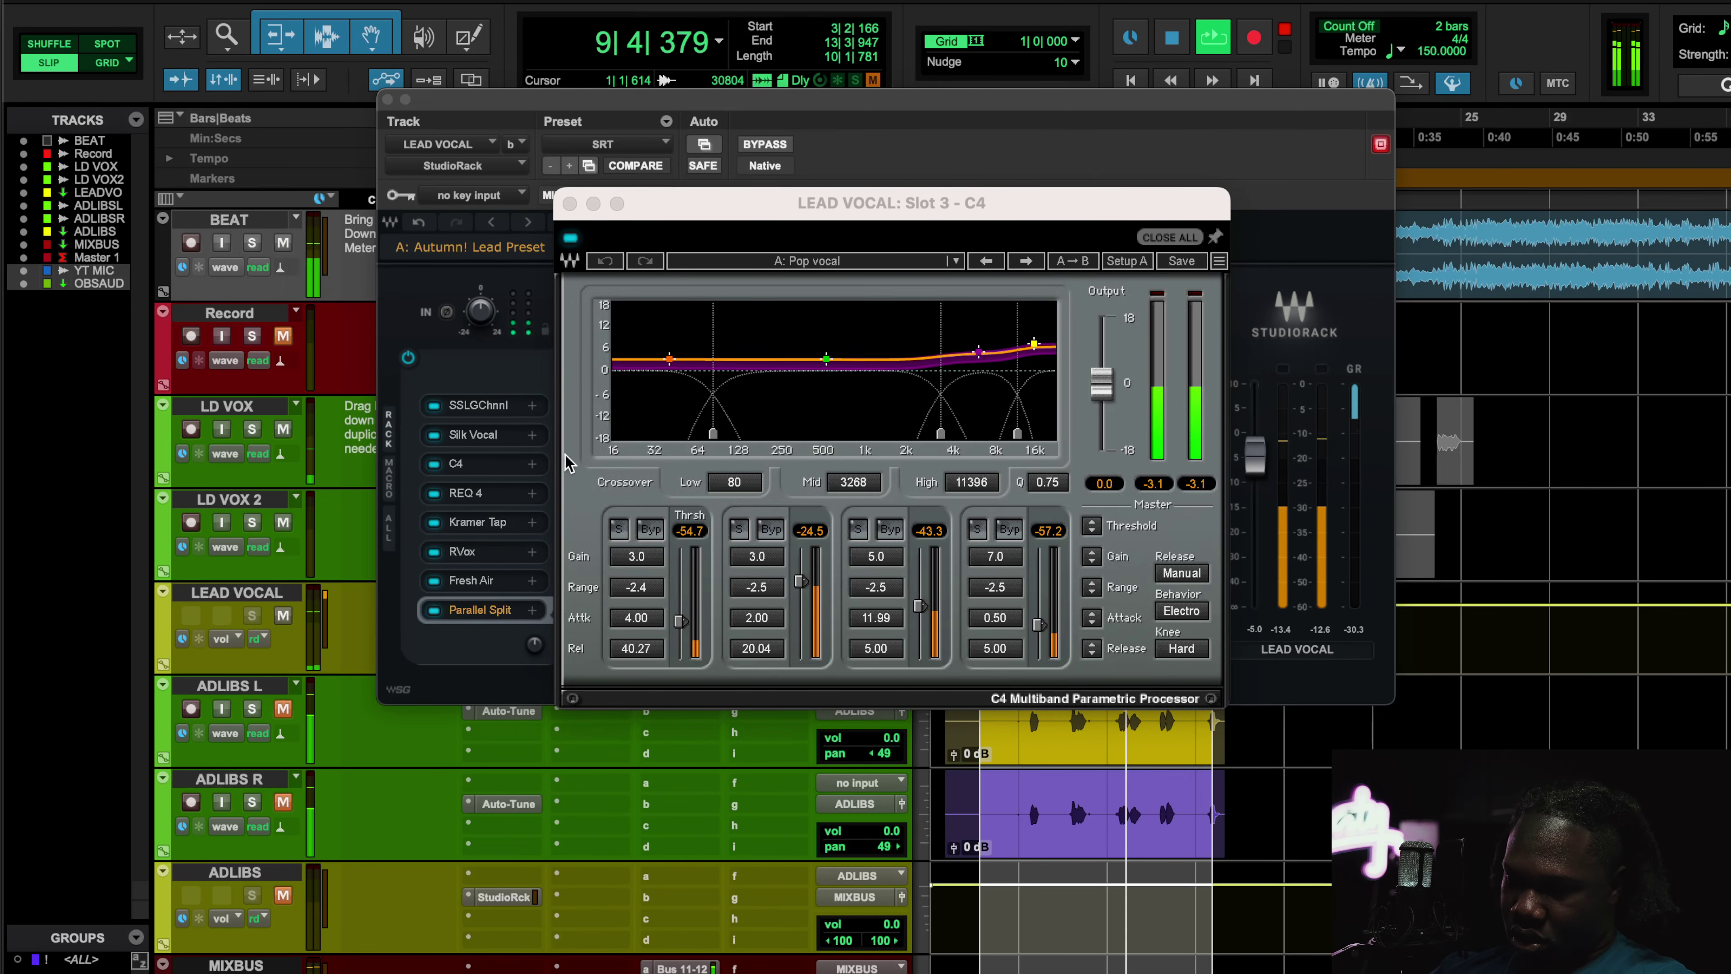
left_click(282, 616)
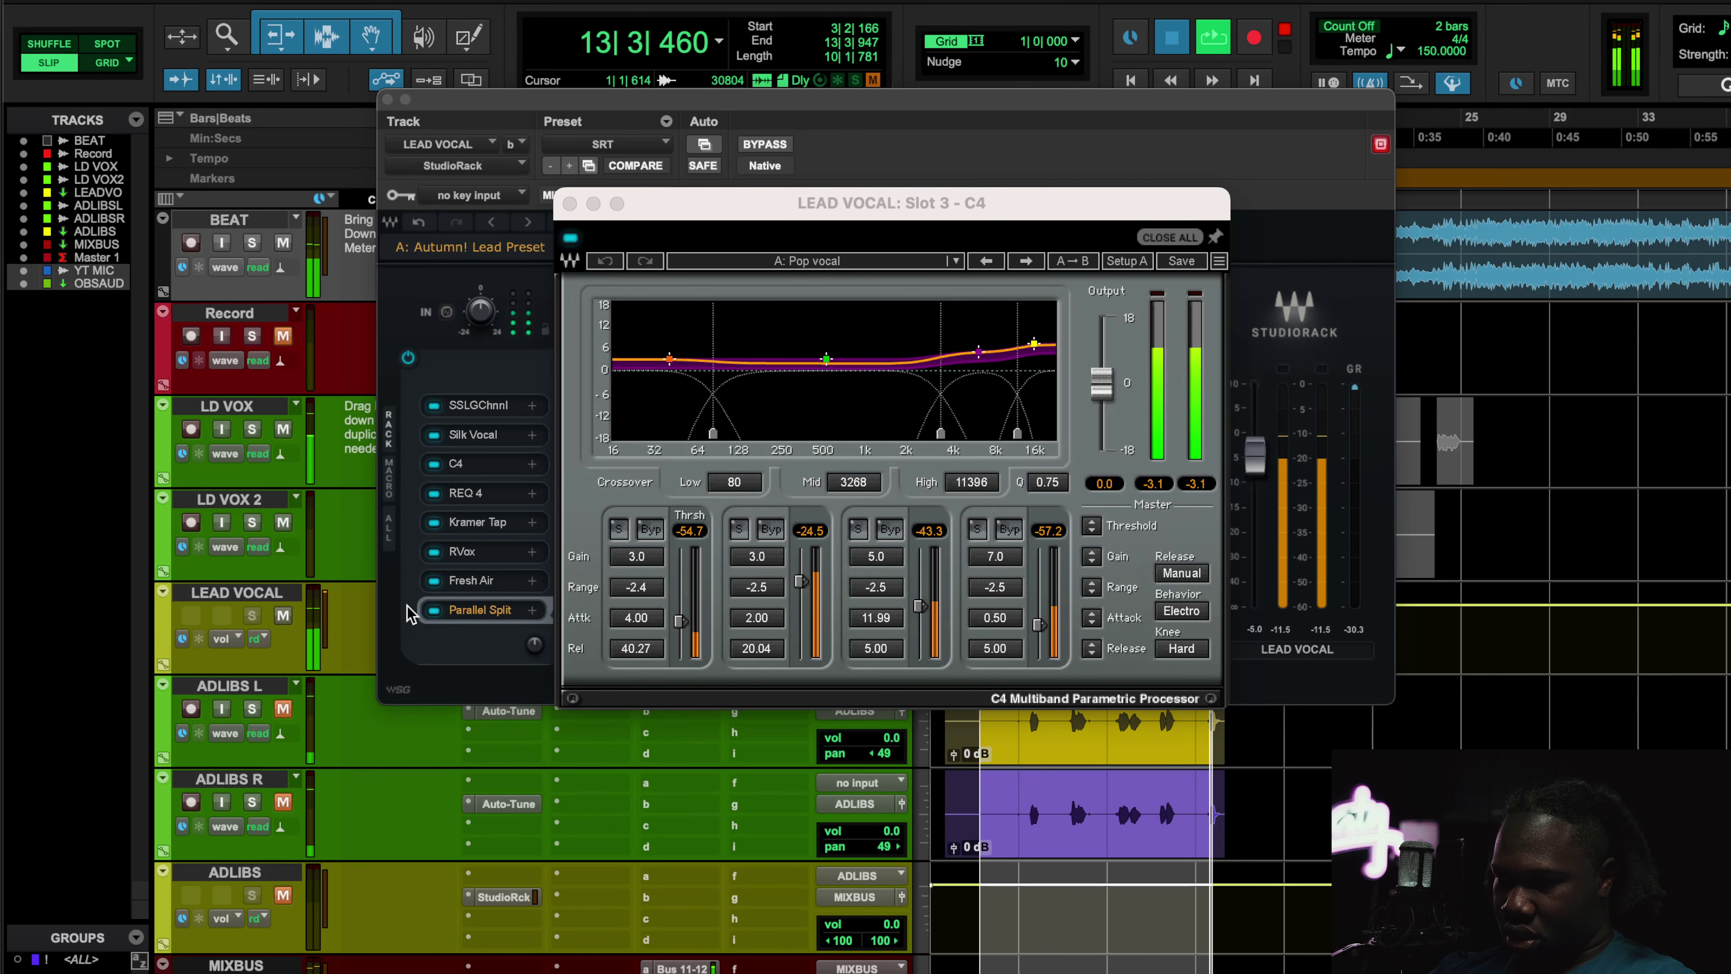
key("space")
- Open REQ 4 in the StudioRack, check it against Silk Vocal and examine the narrow band 6 cut
left_click(488, 494)
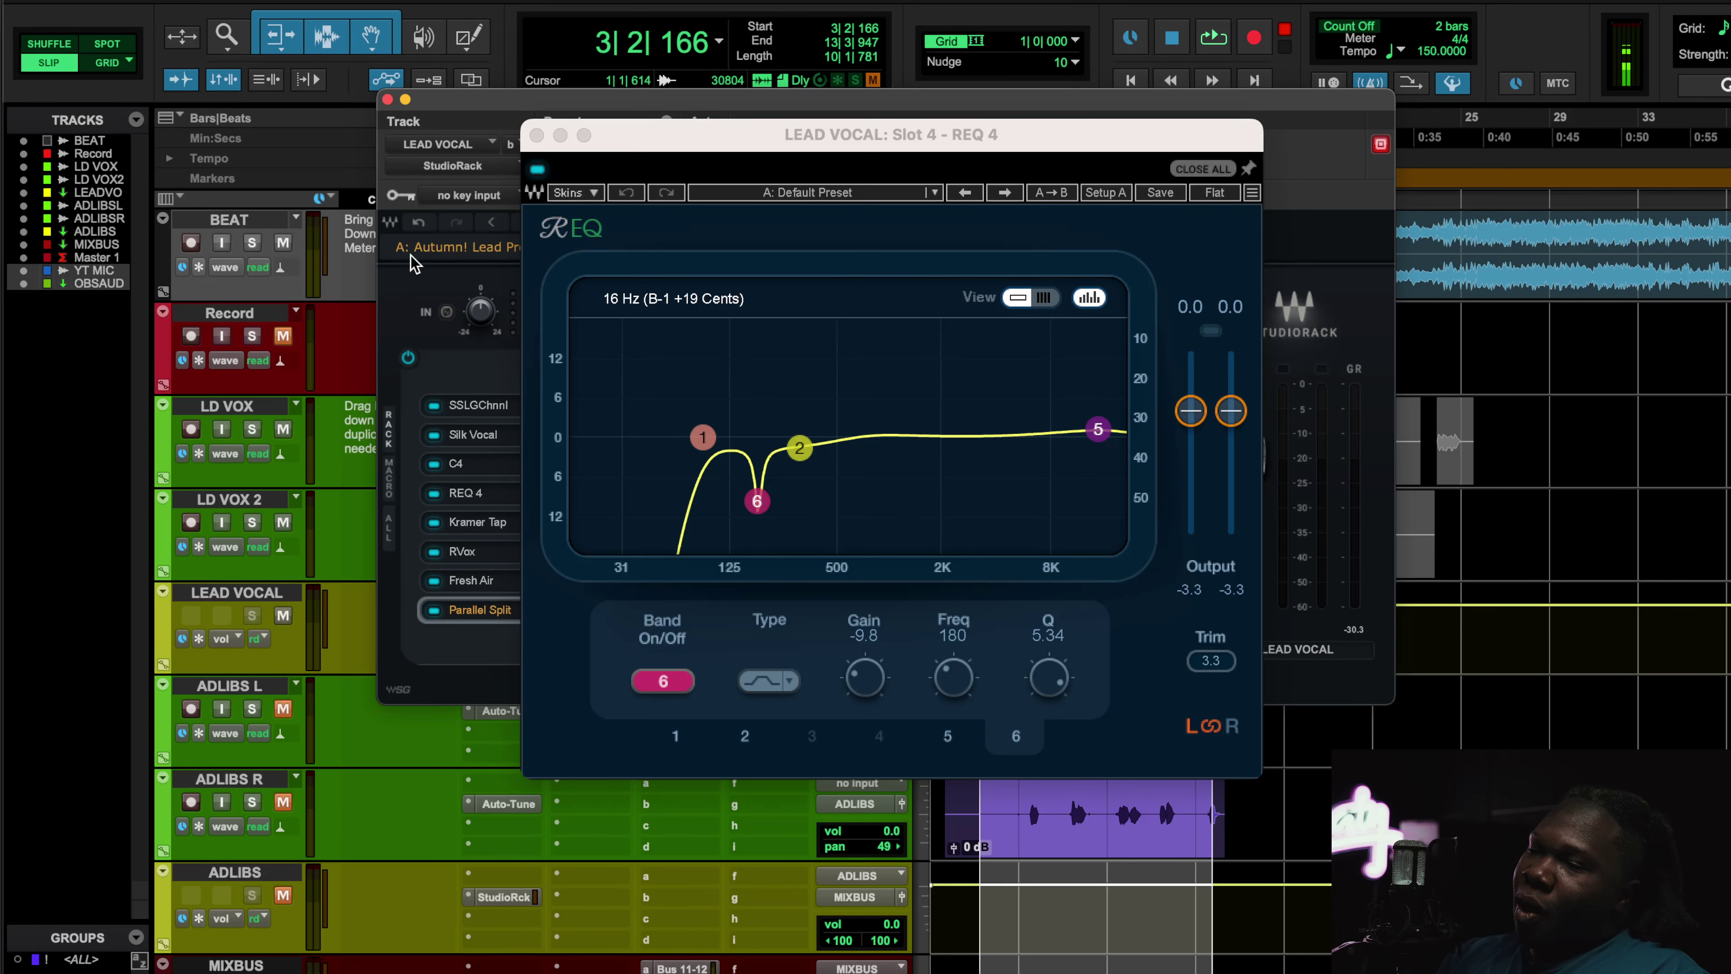
left_click(825, 462)
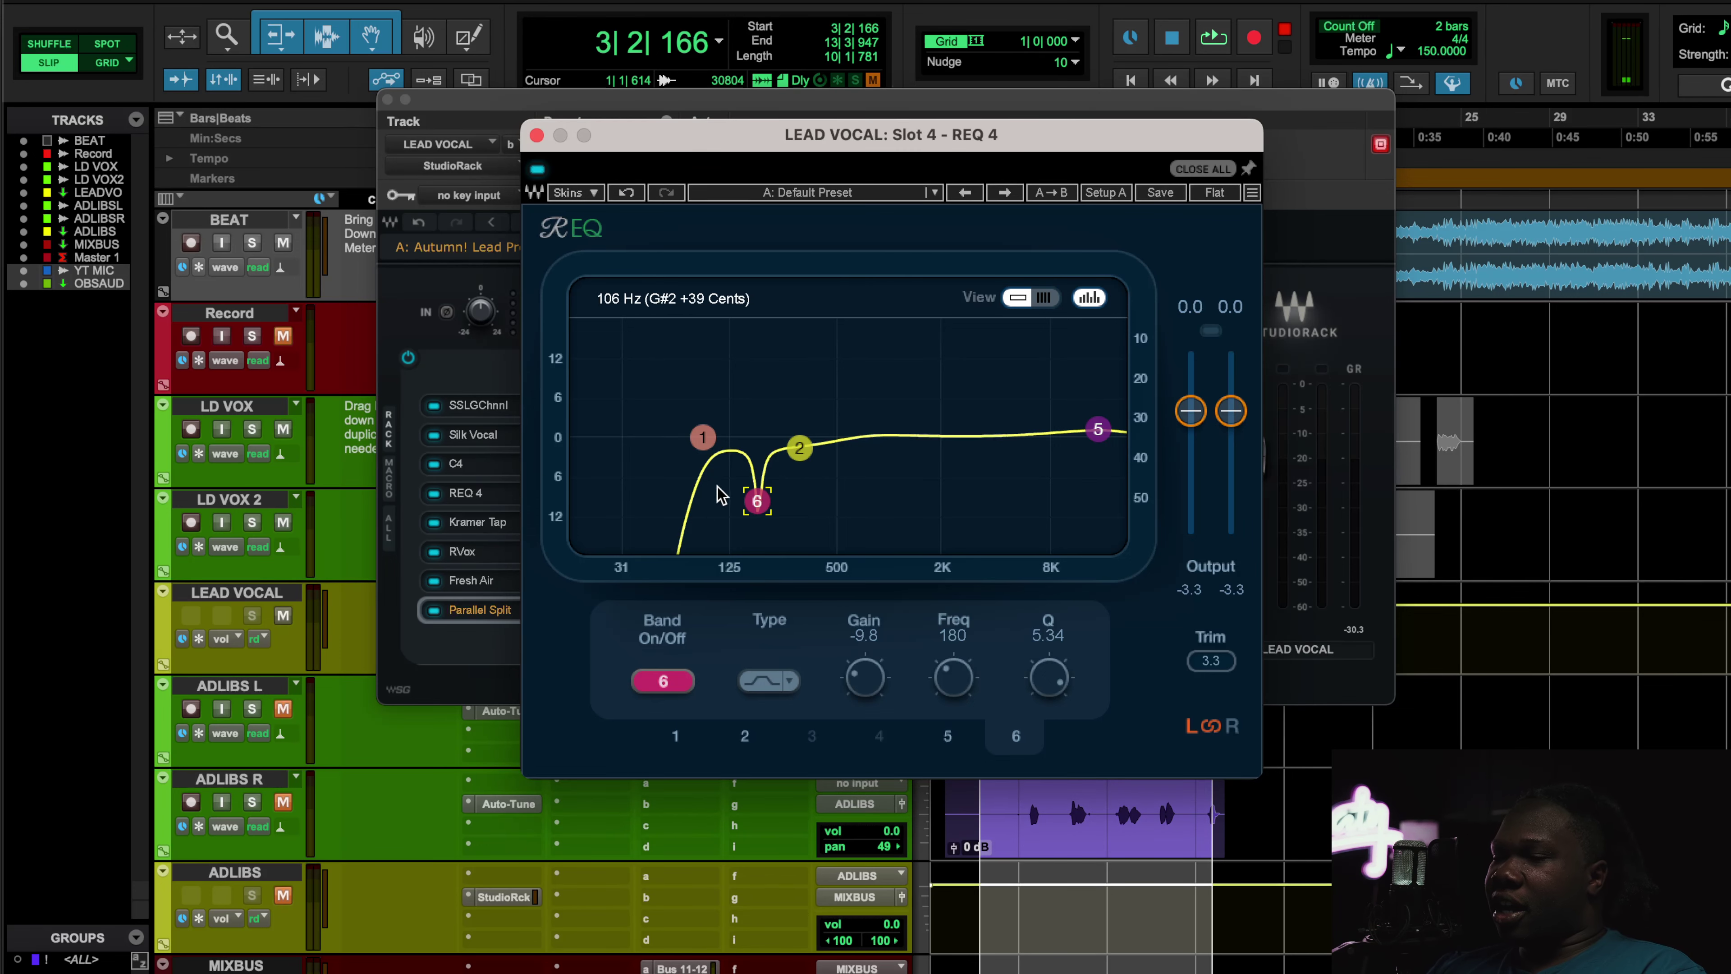
left_click(486, 438)
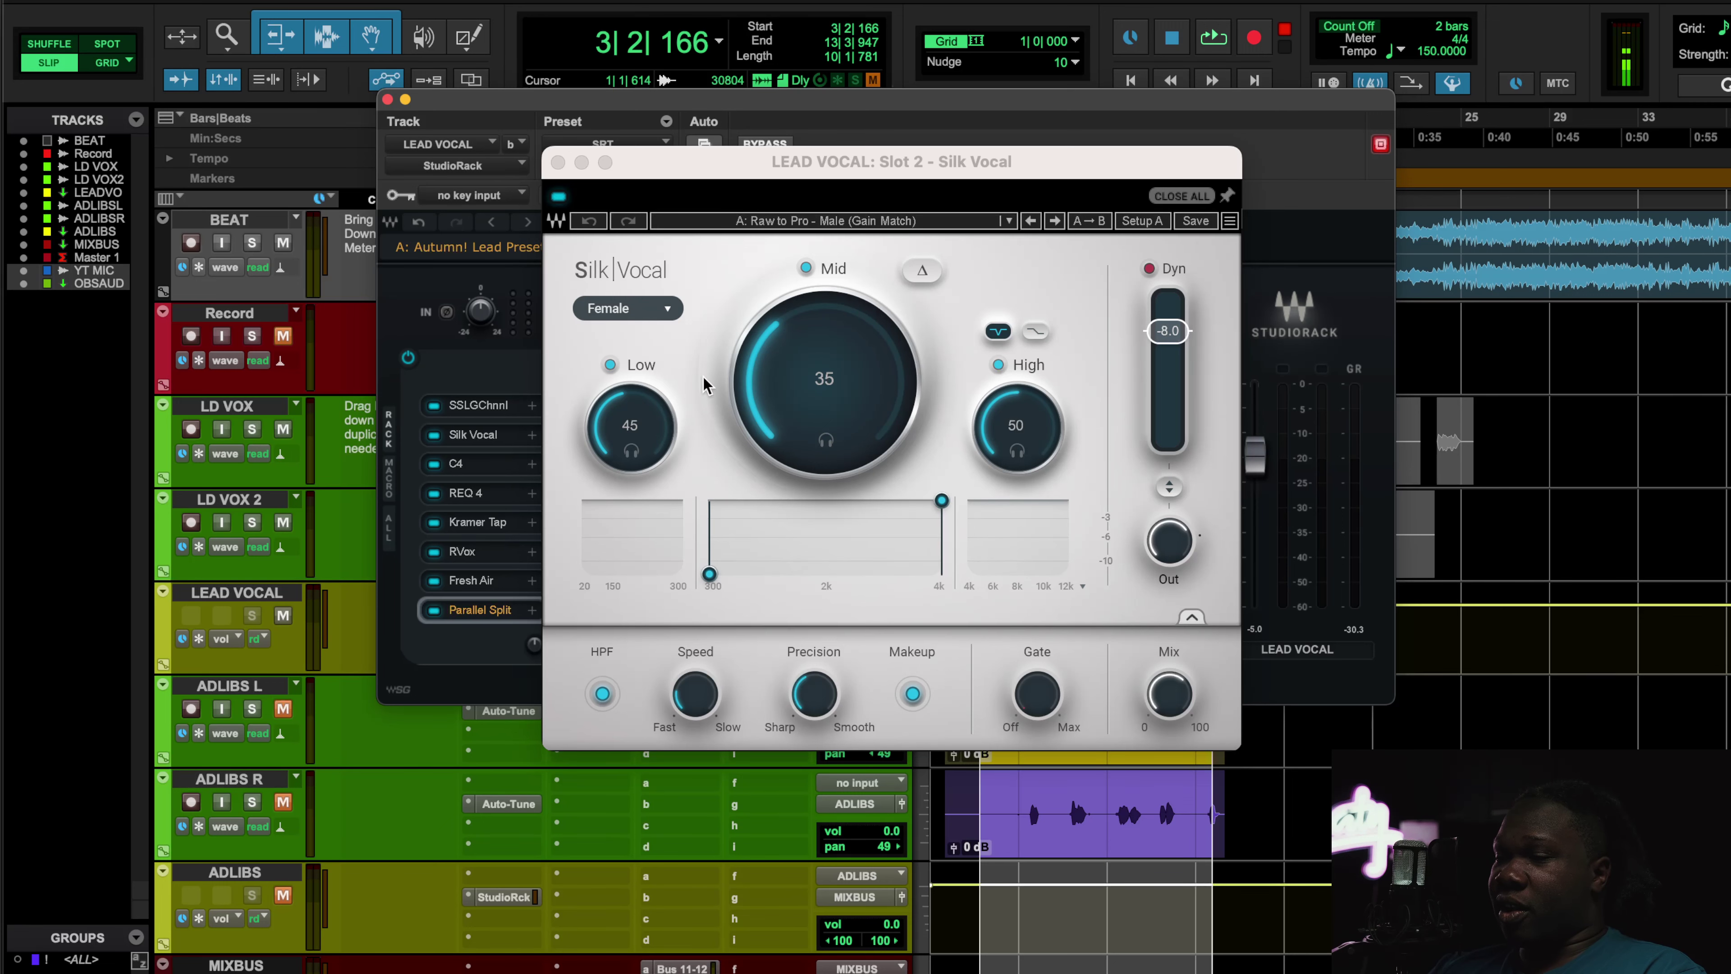
left_click(483, 494)
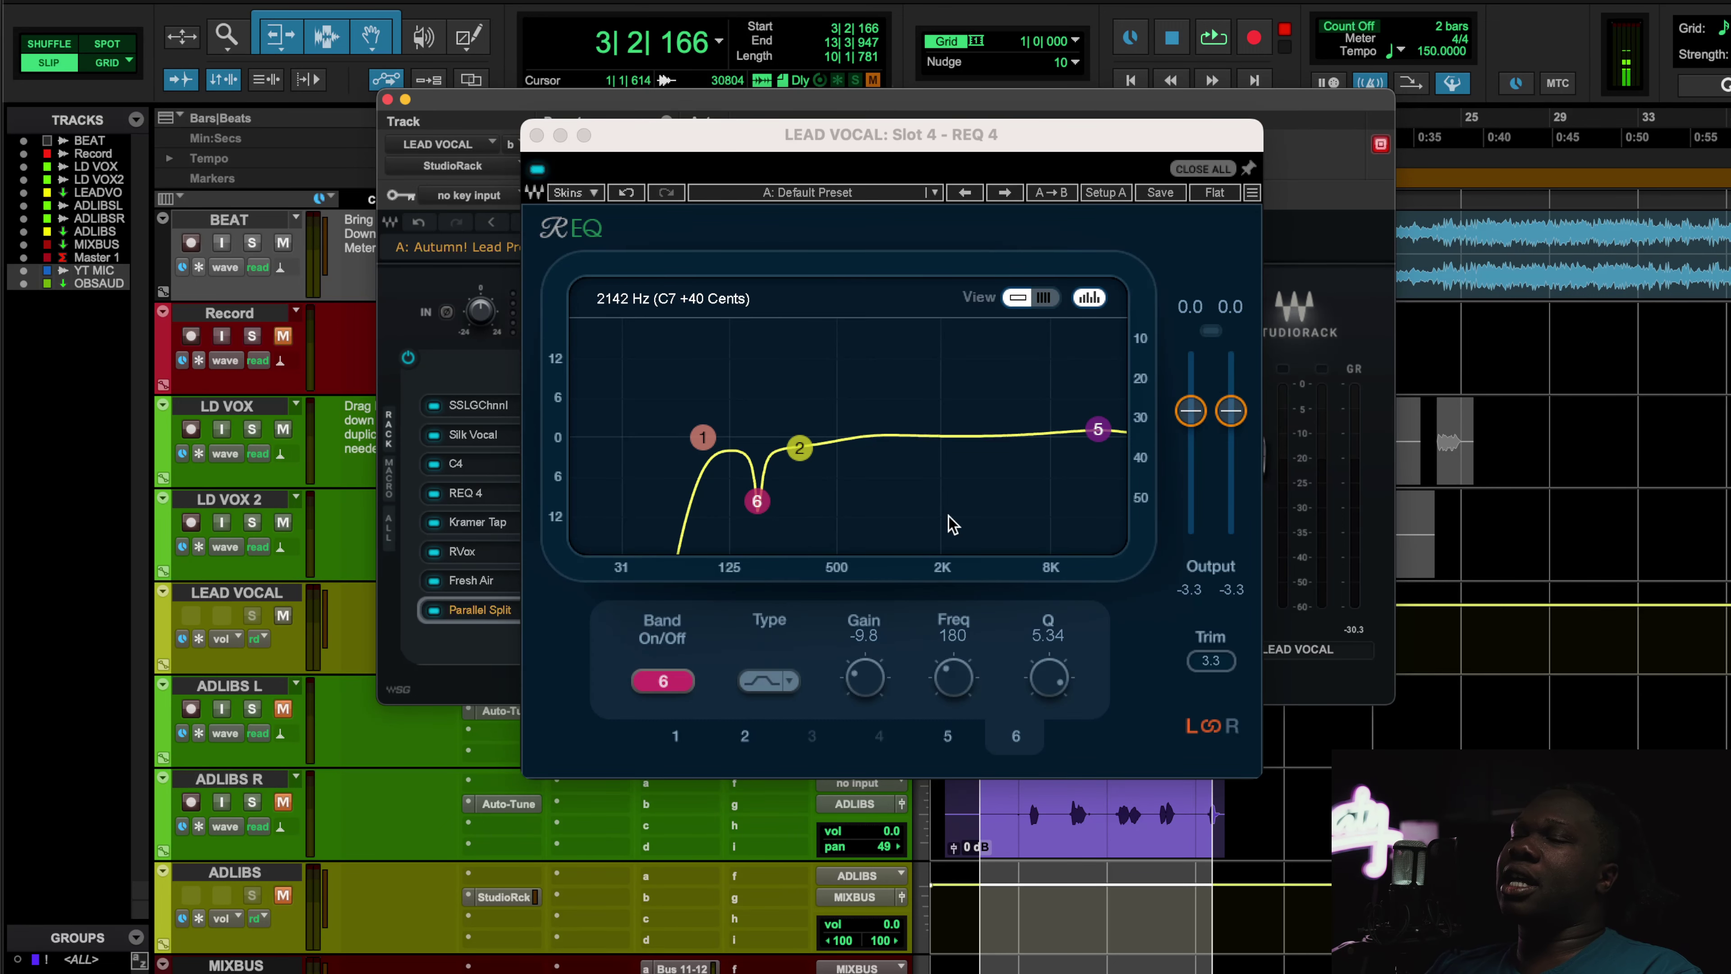
left_click(755, 500)
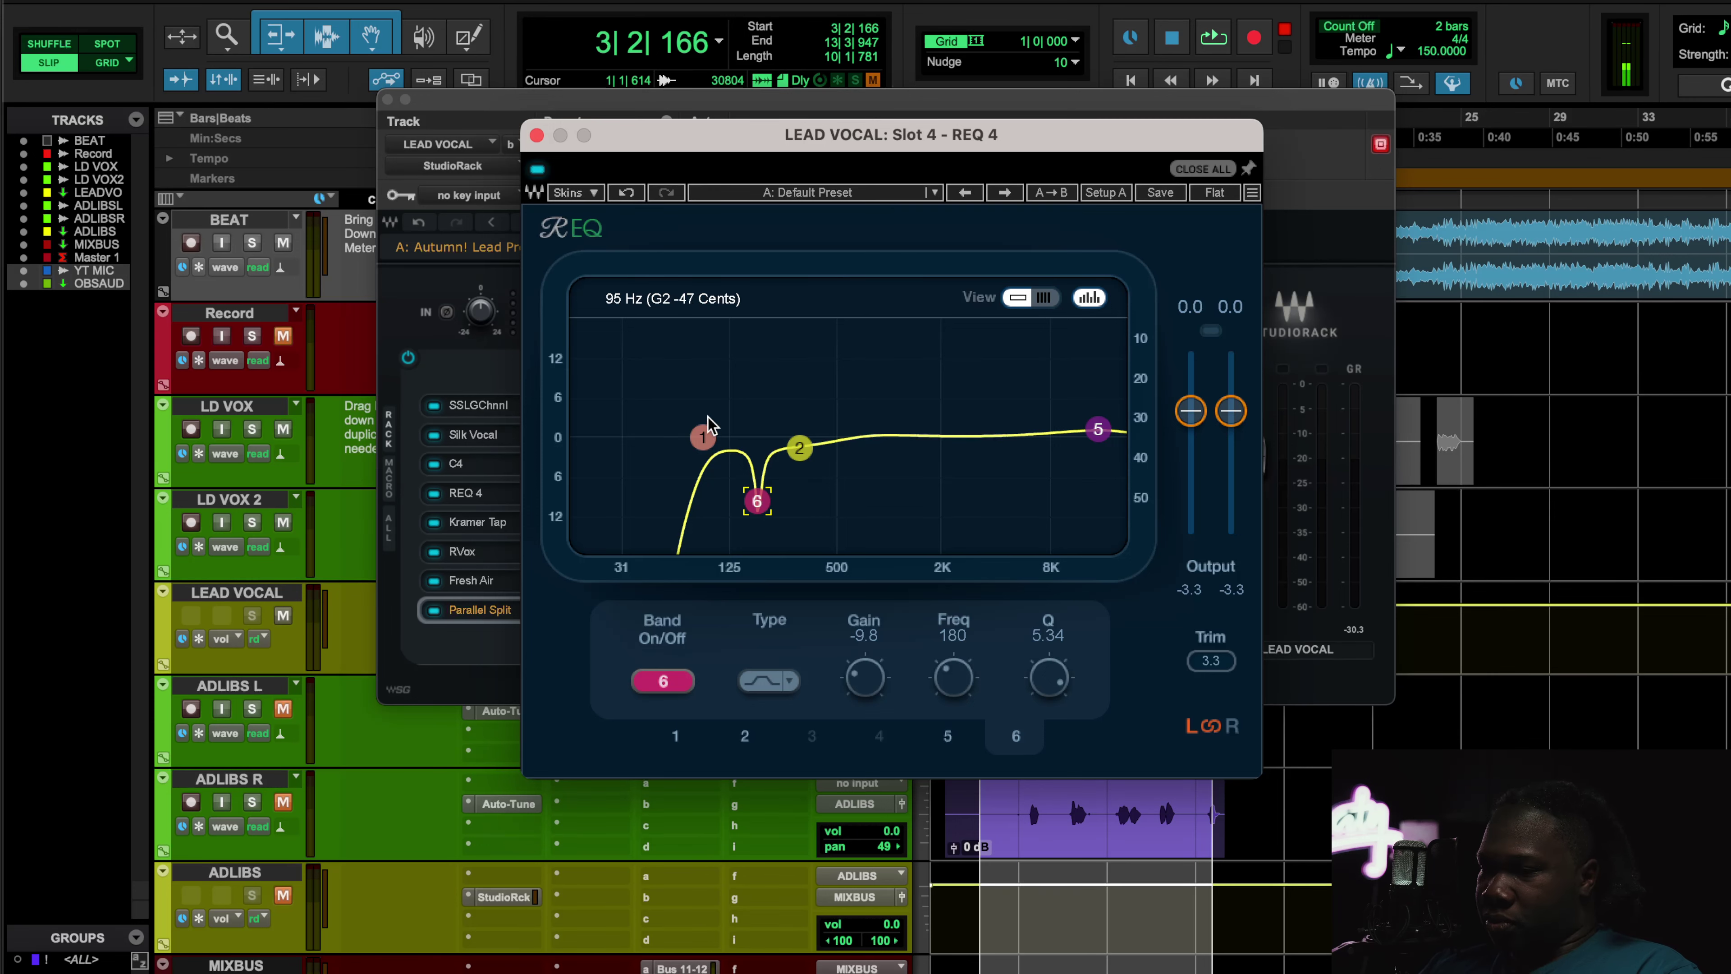
- Revisit SSLGChannel and C4, then return to REQ 4 and examine its band 6 and band 2 settings
left_click(493, 399)
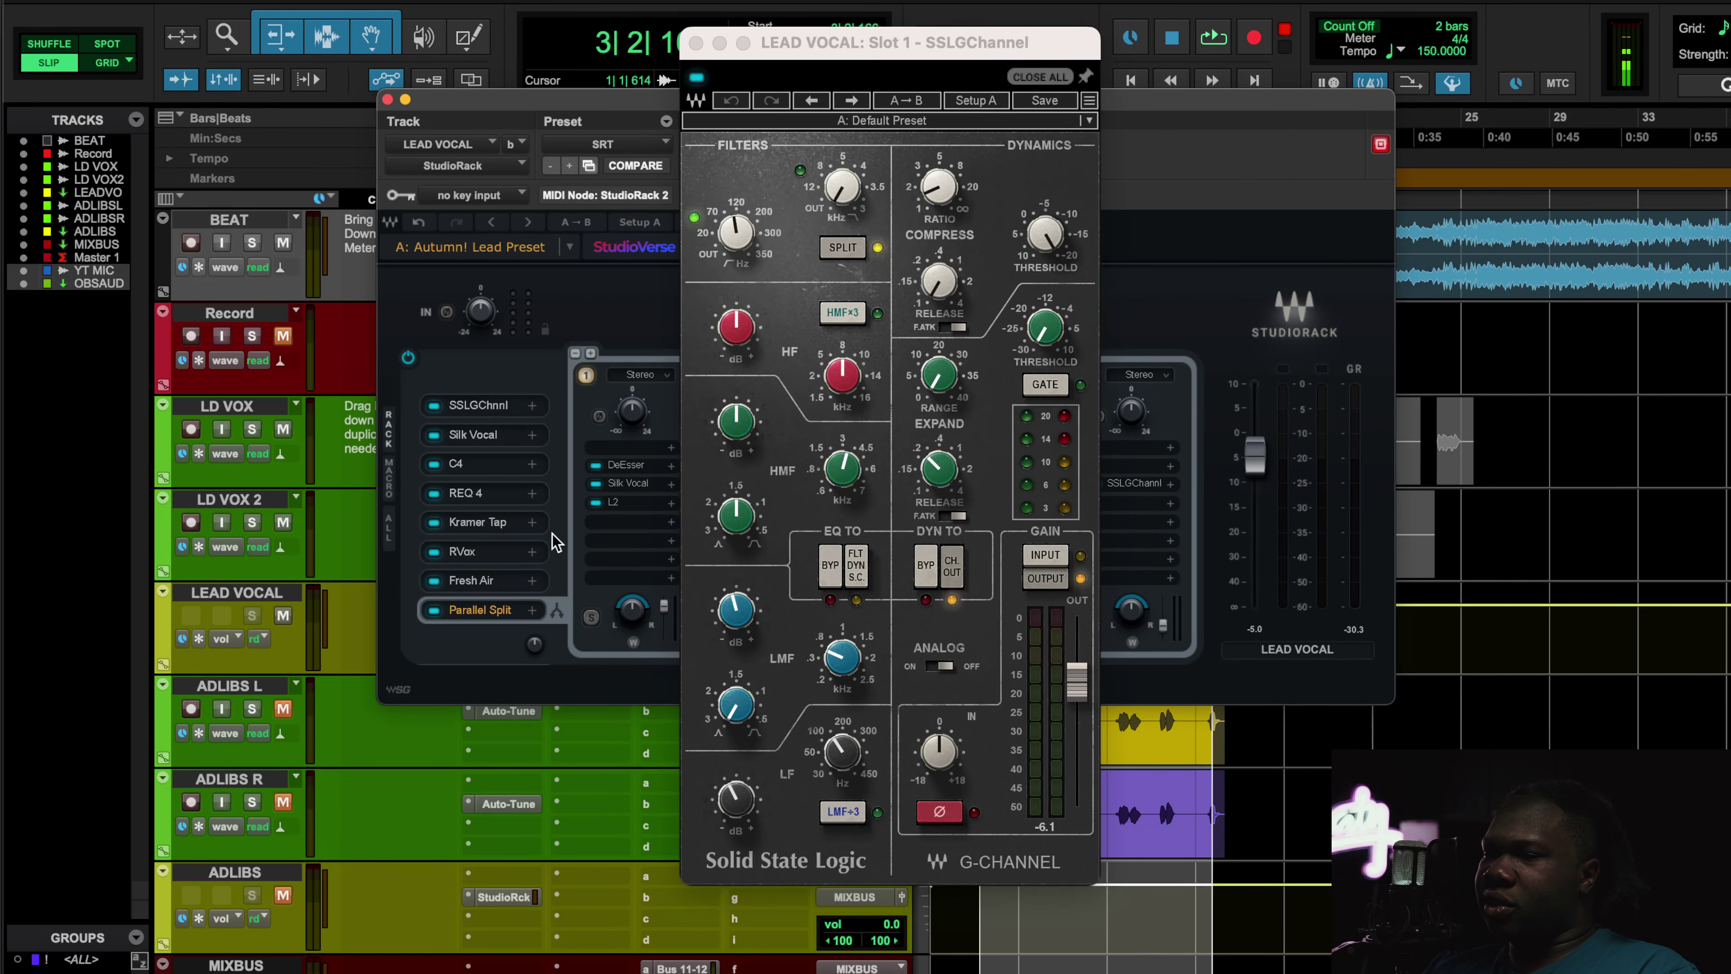
left_click(474, 471)
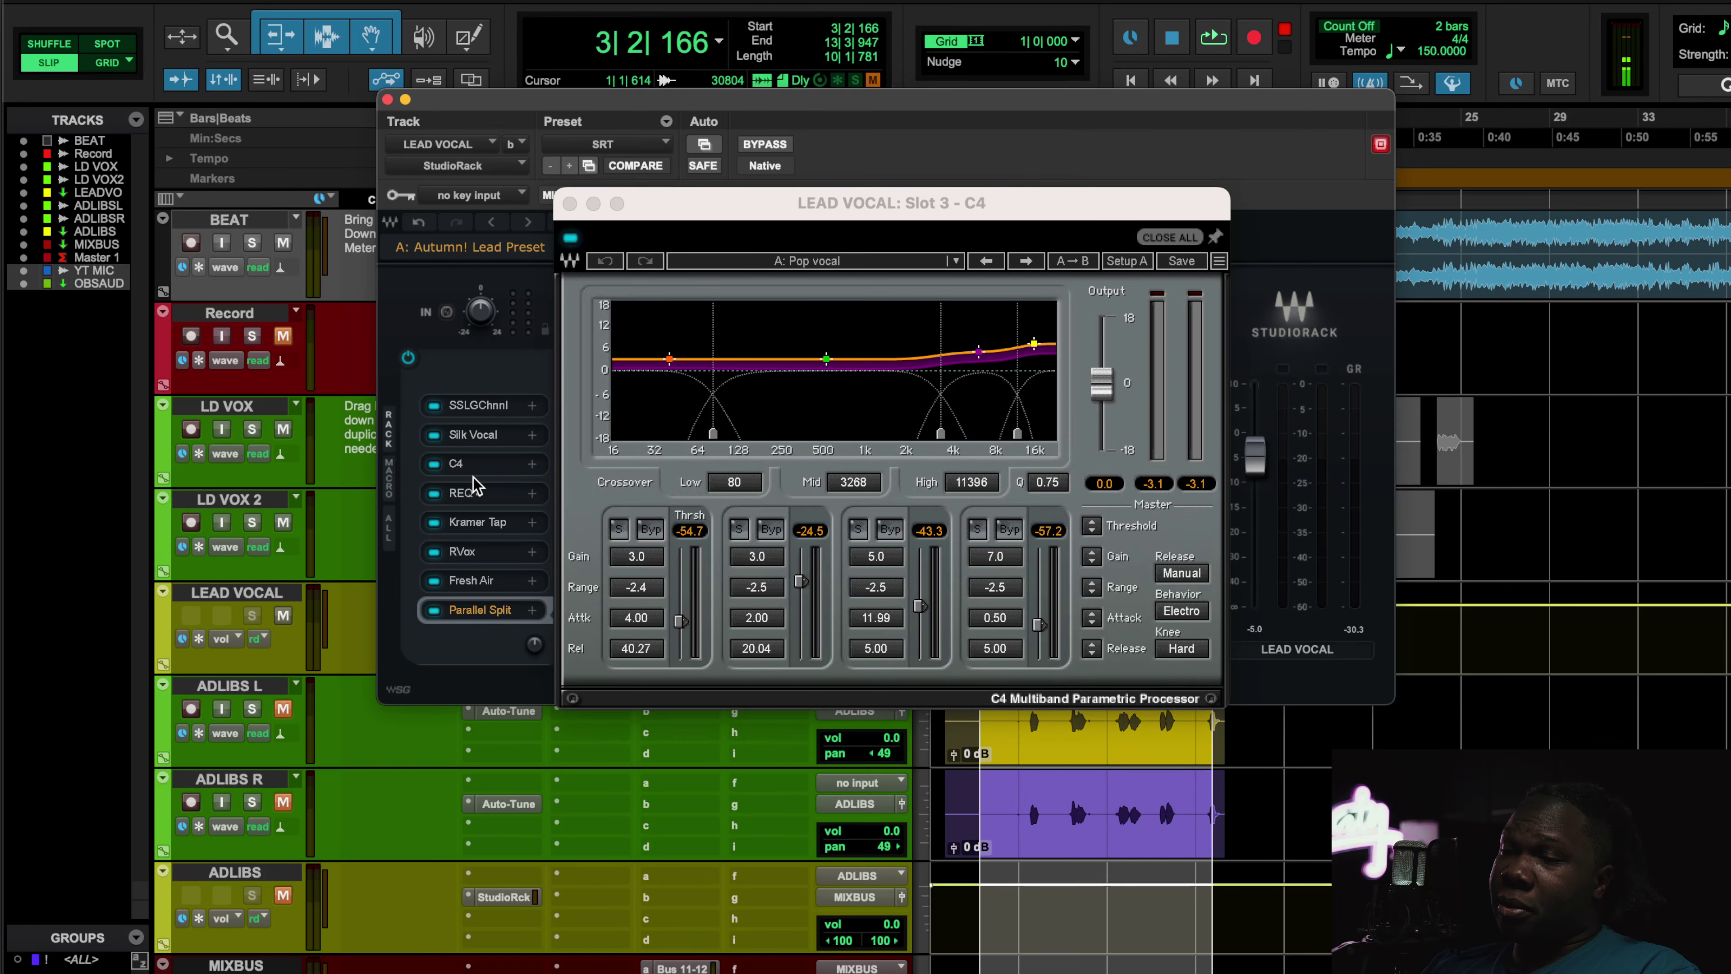
left_click(478, 498)
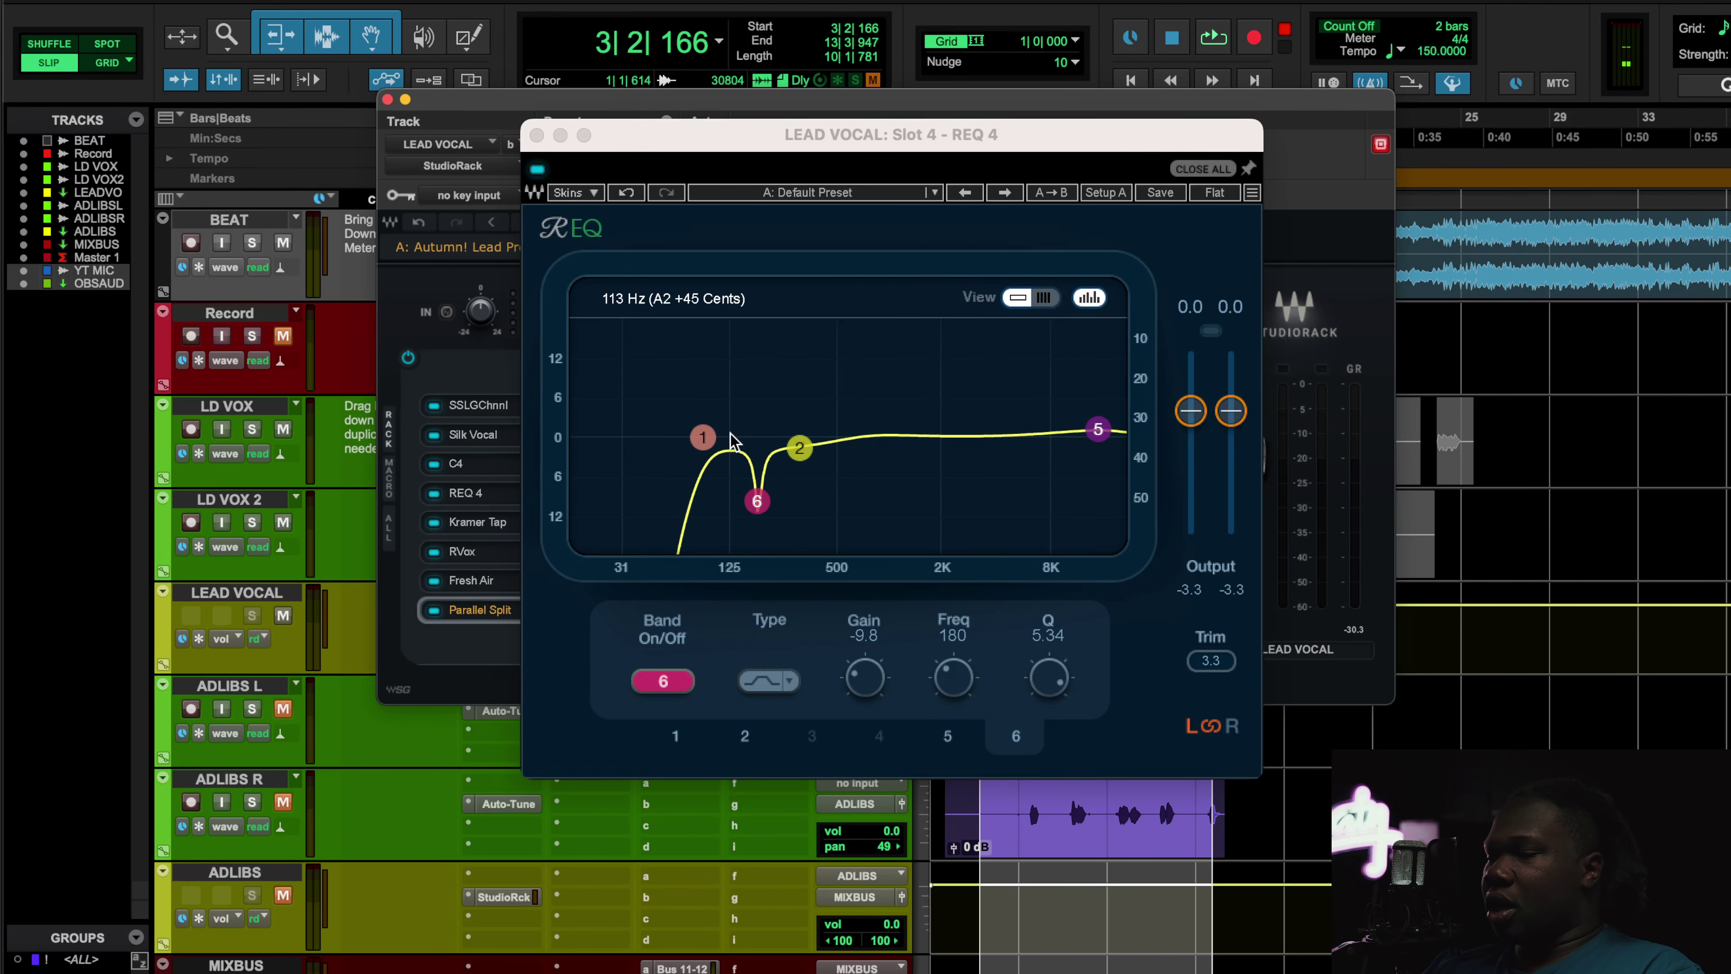
left_click(756, 503)
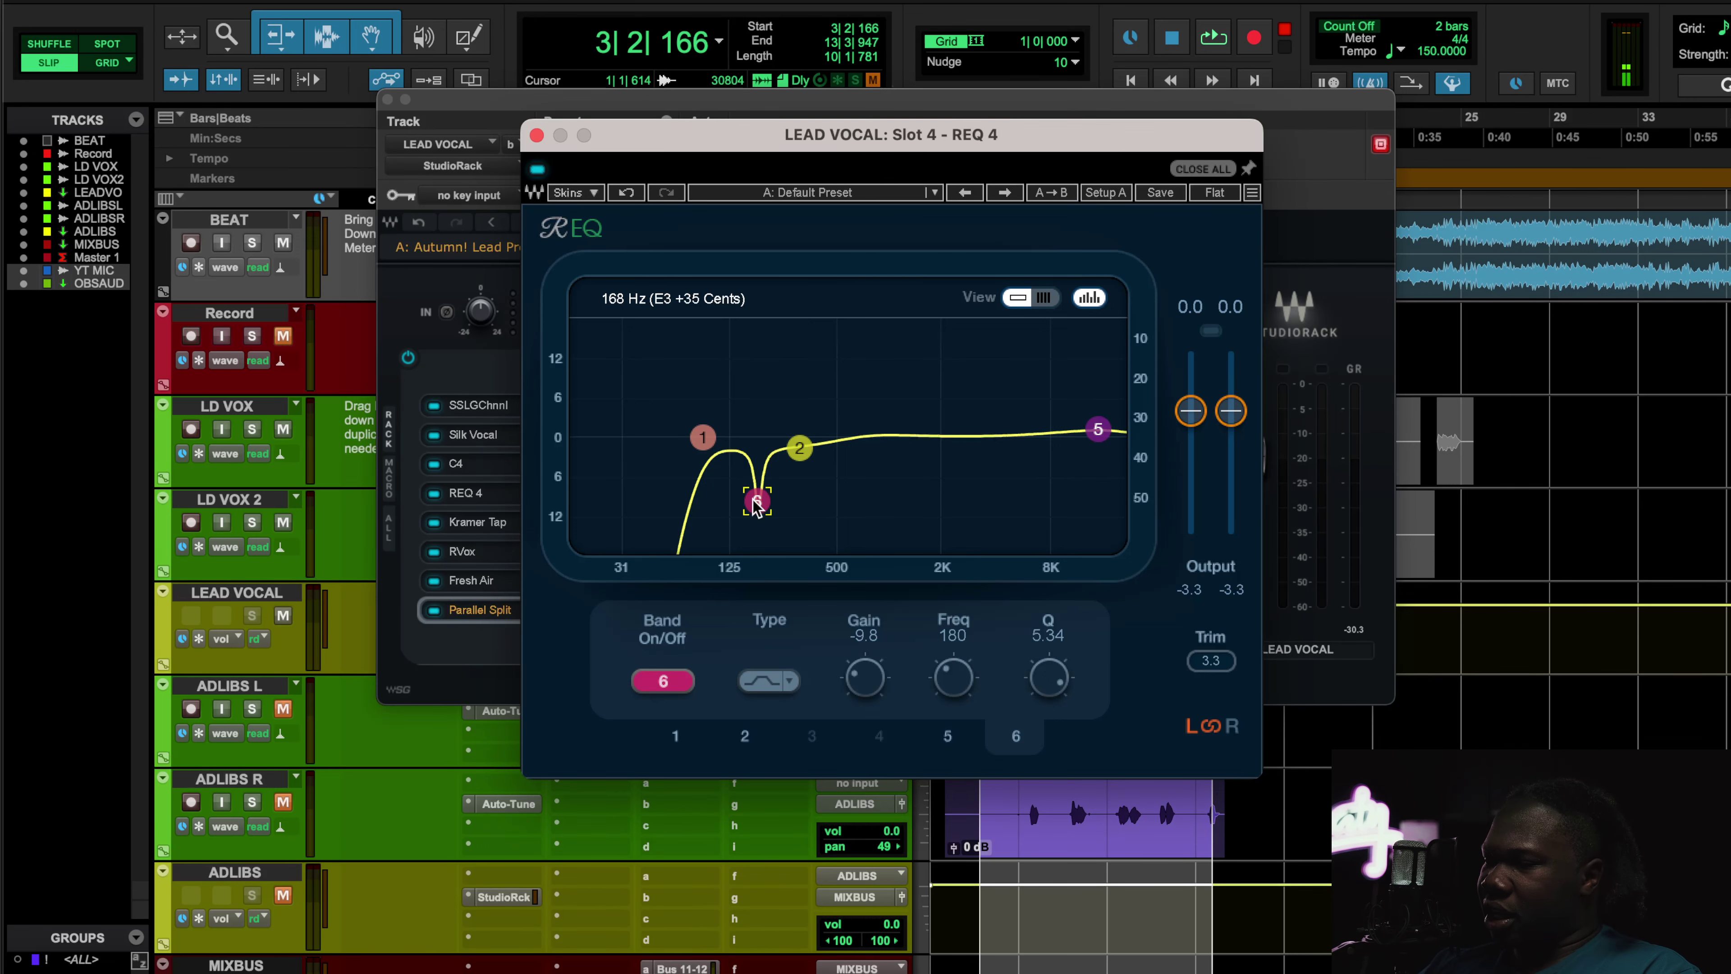
left_click(799, 448)
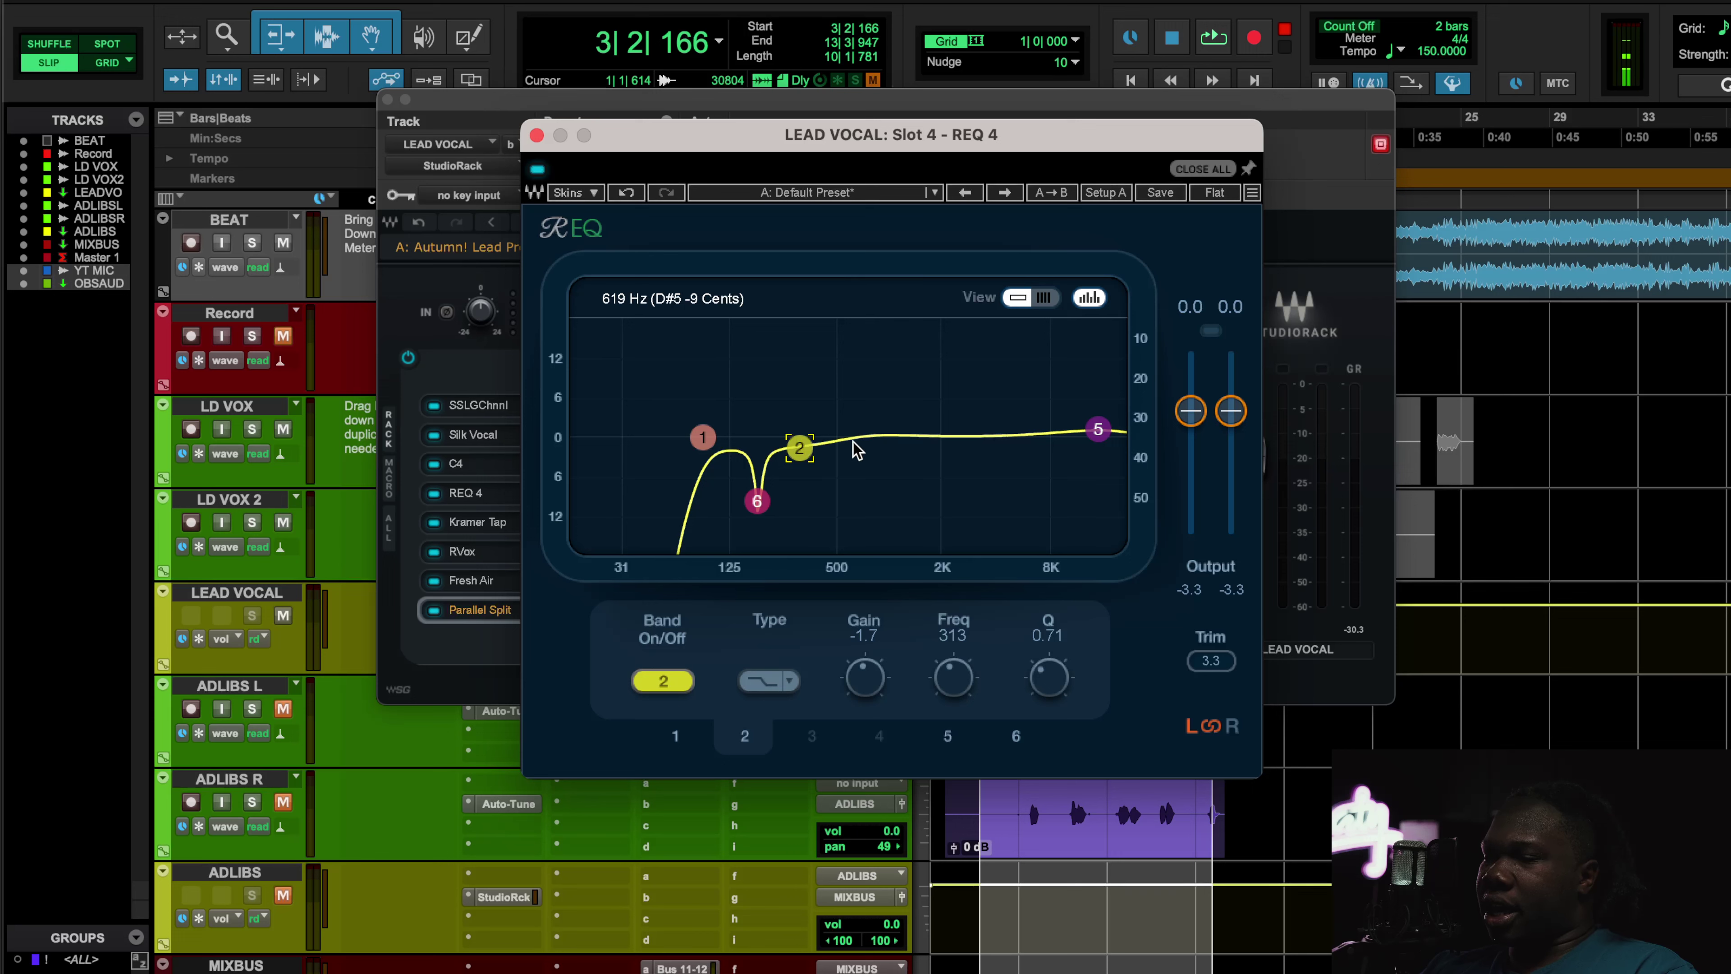
- Examine REQ 4's band 5 and switch the plug-in off and on during loop playback to compare its effect on the lead vocal
left_click(1099, 429)
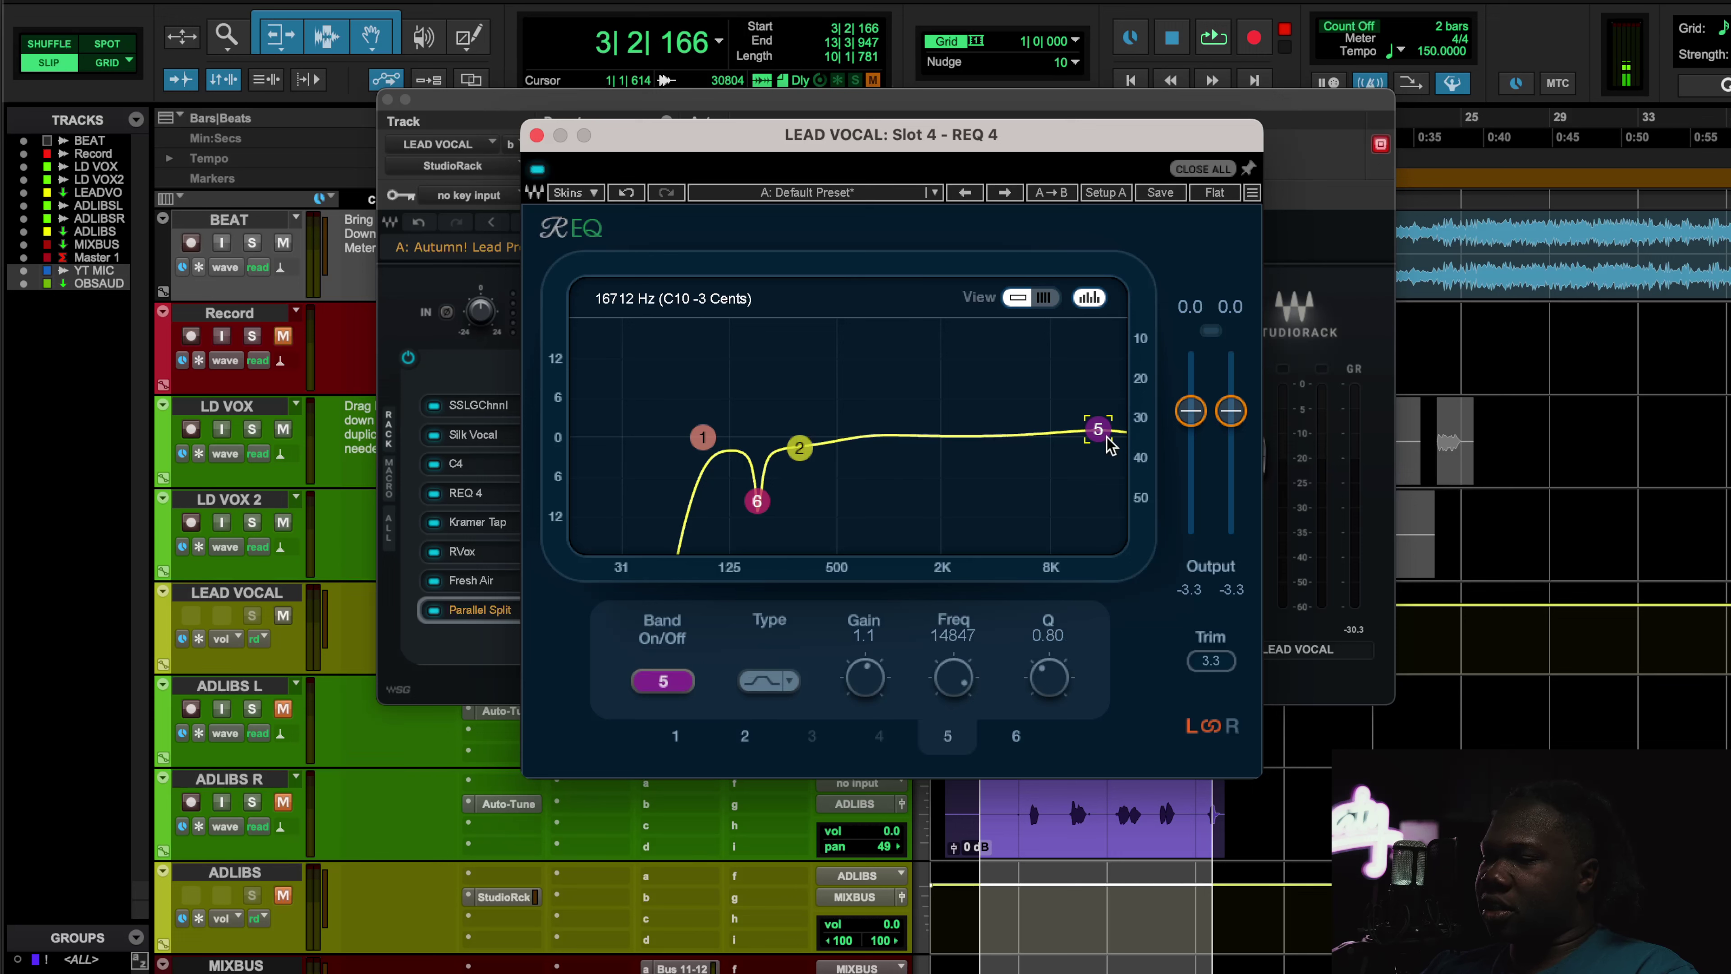
key("space")
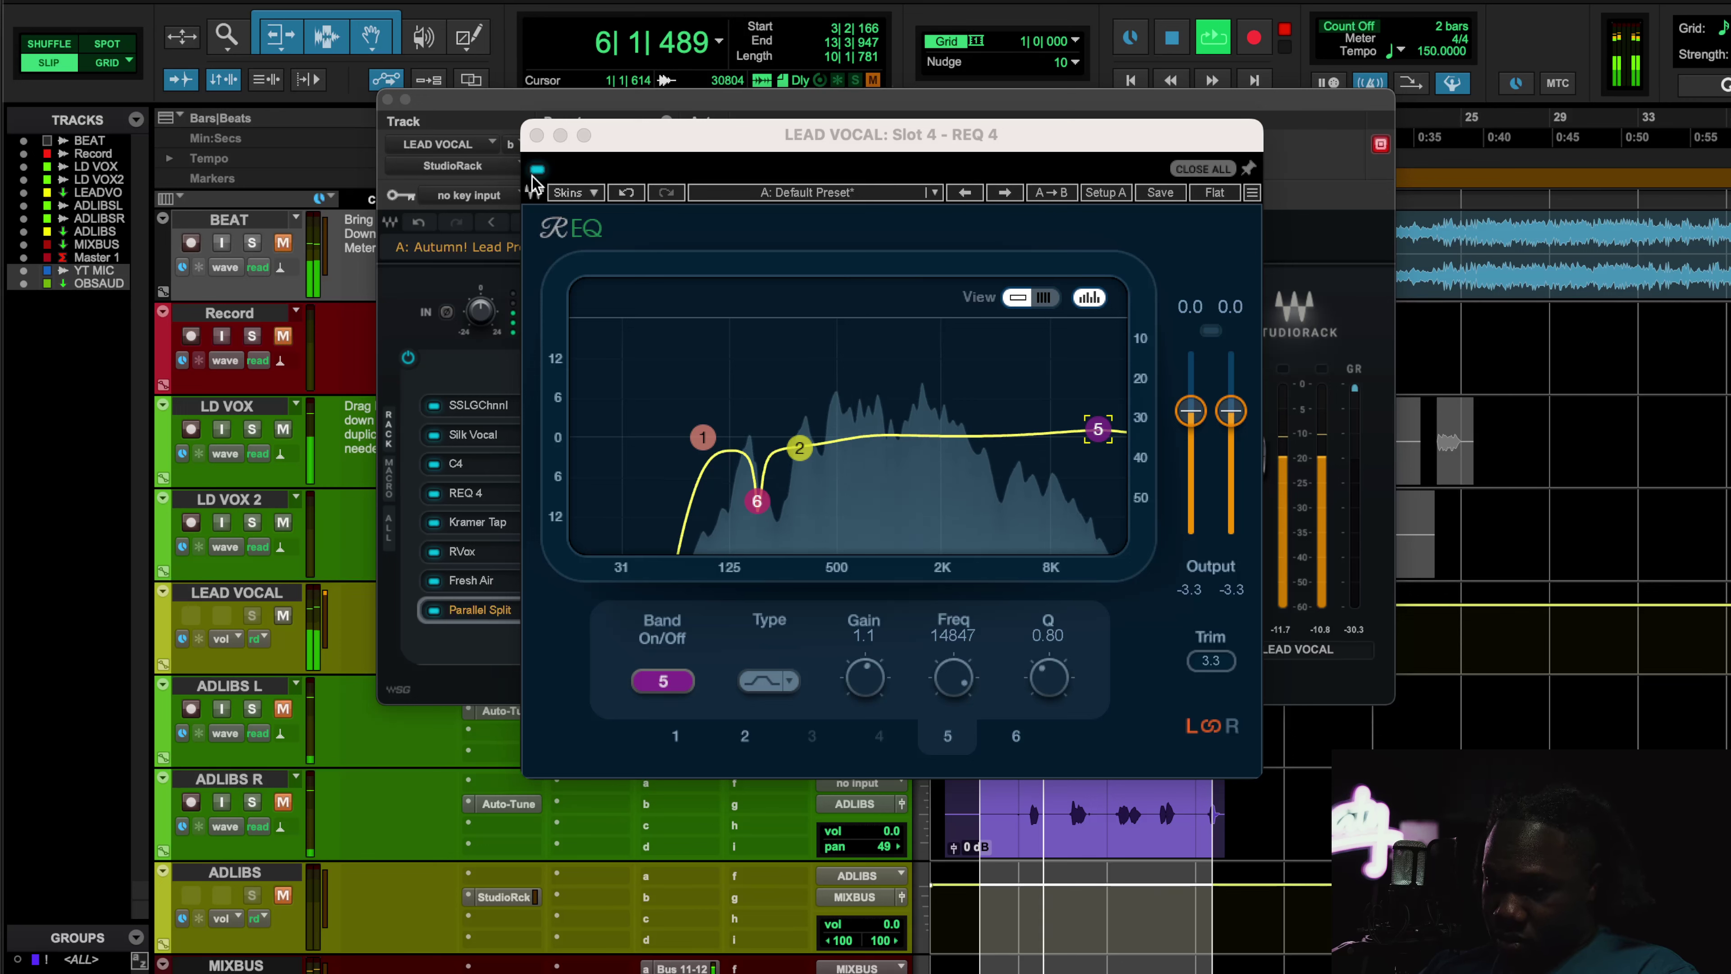
left_click(537, 170)
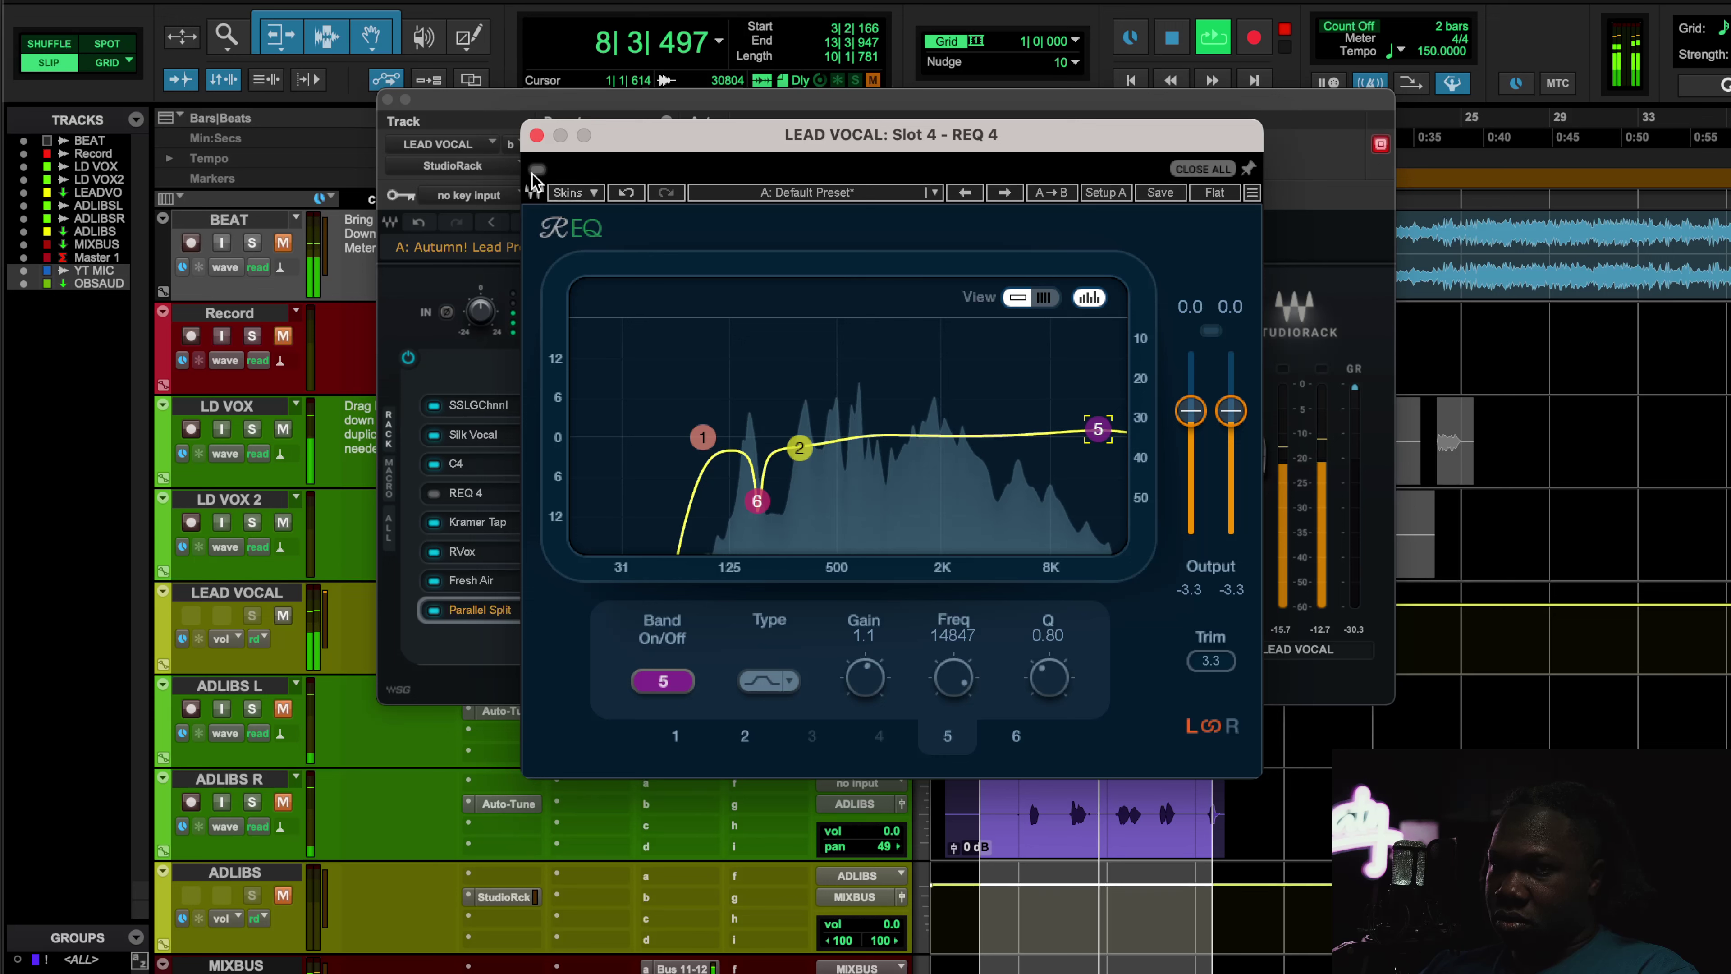
left_click(535, 172)
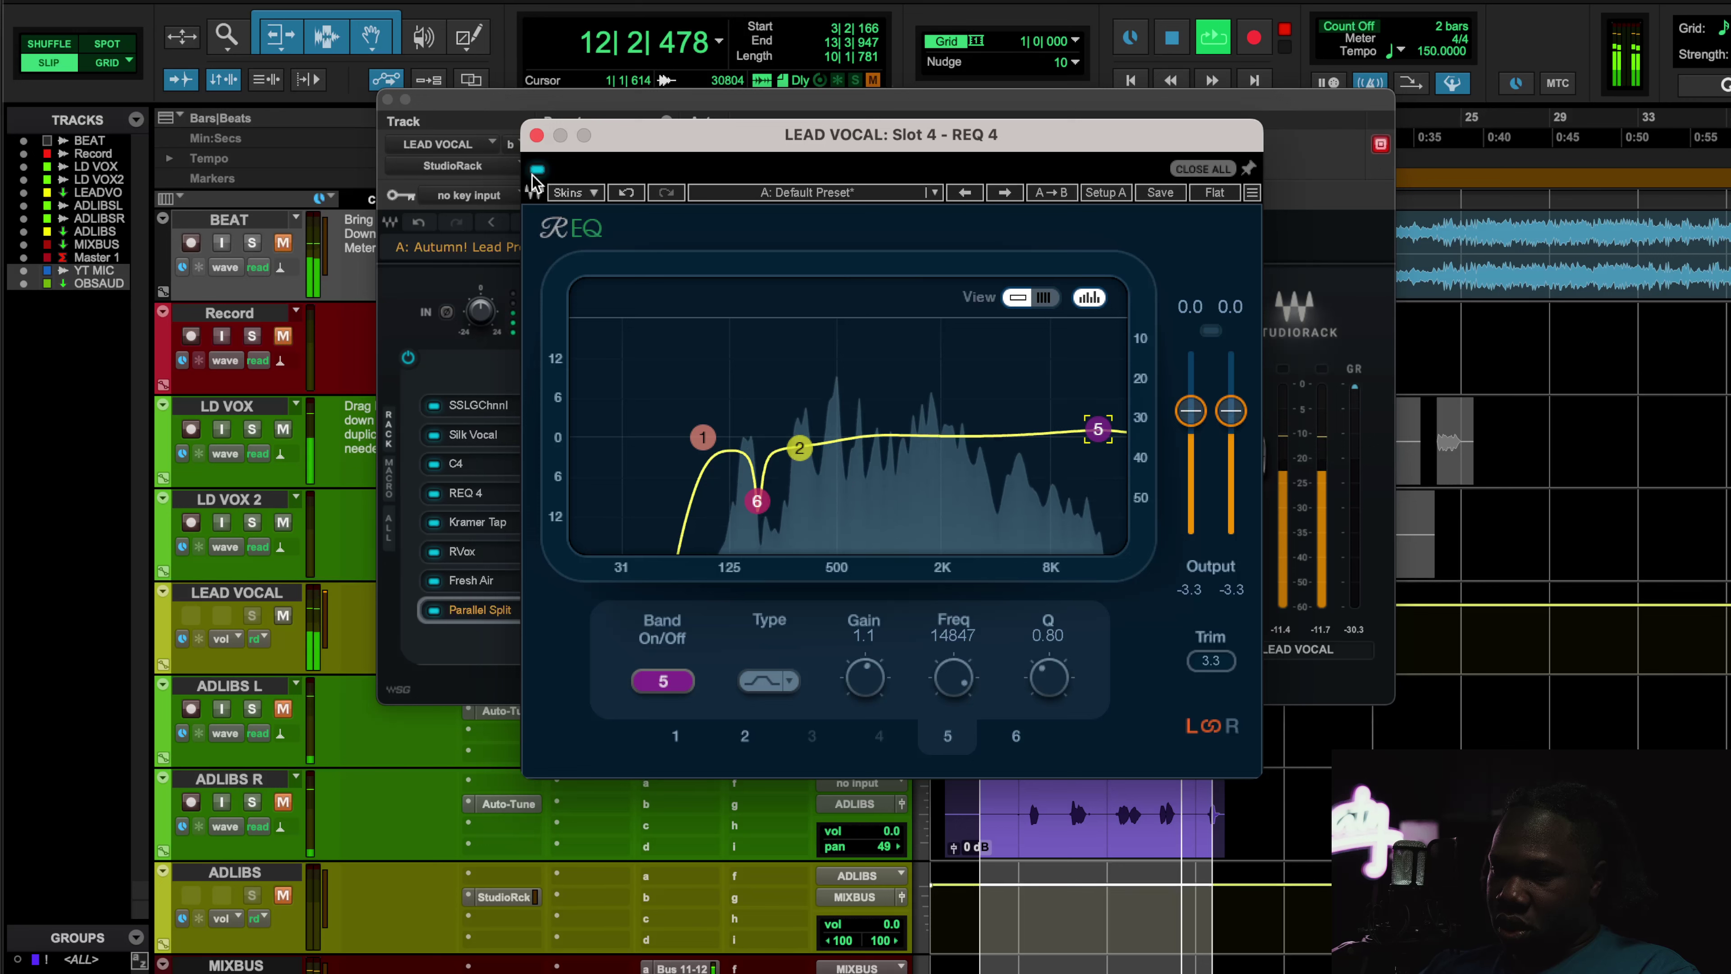
left_click(536, 172)
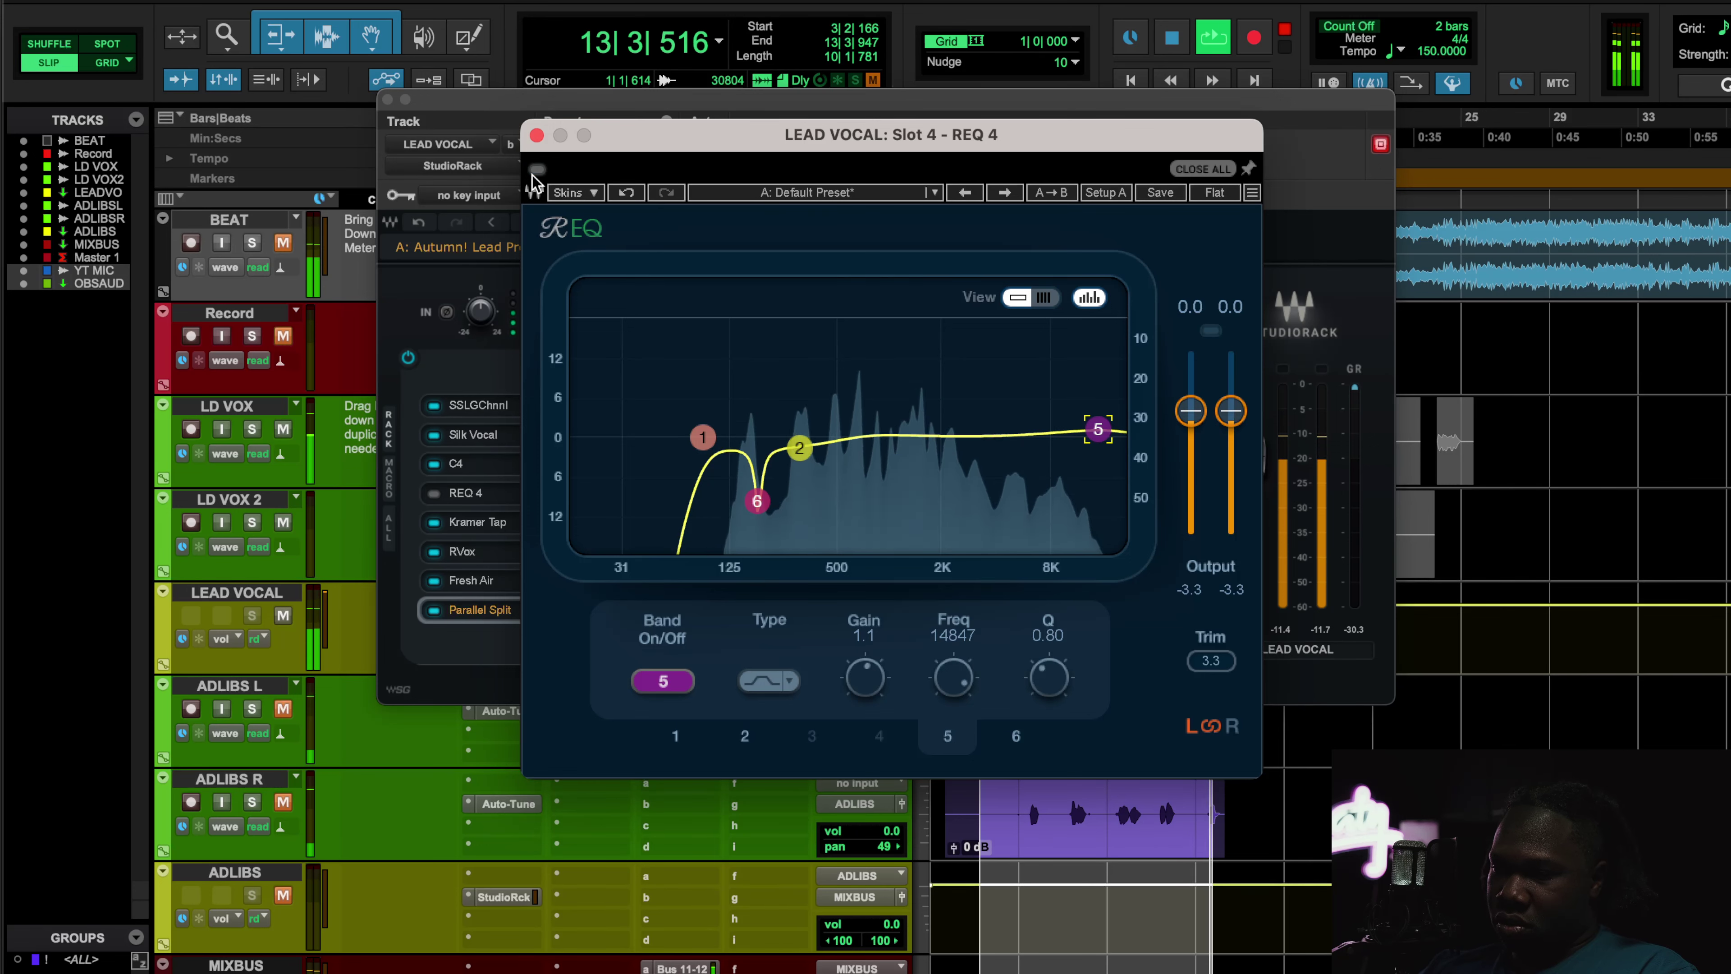
left_click(536, 171)
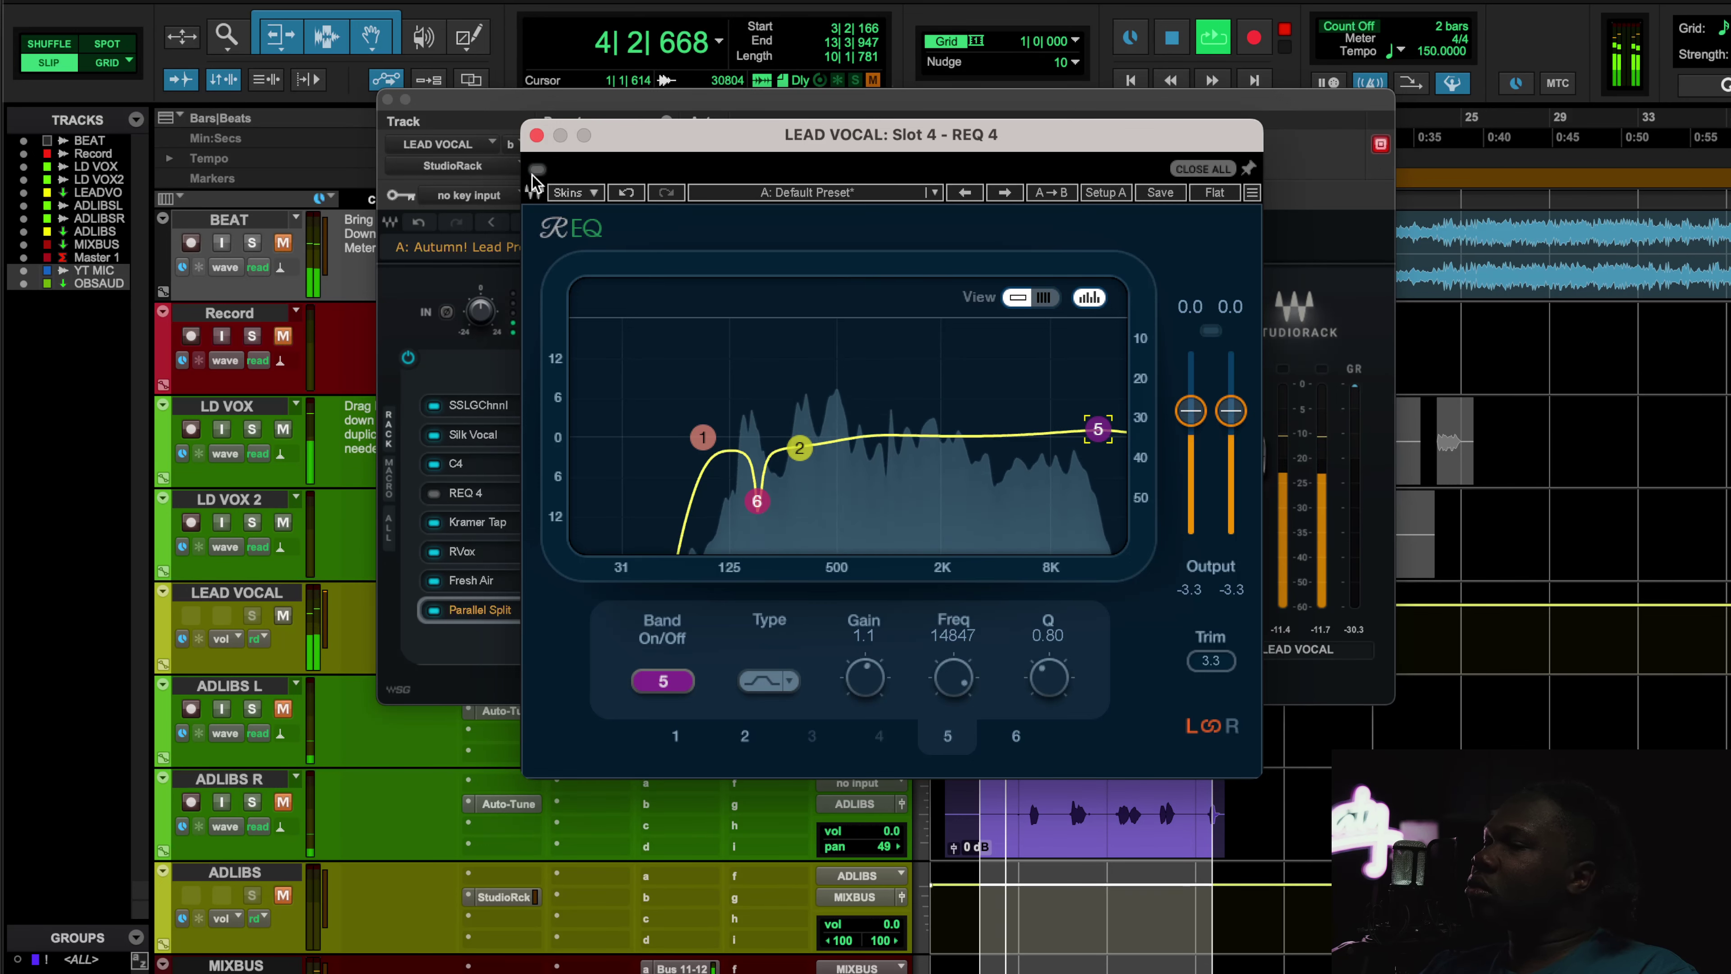
left_click(537, 137)
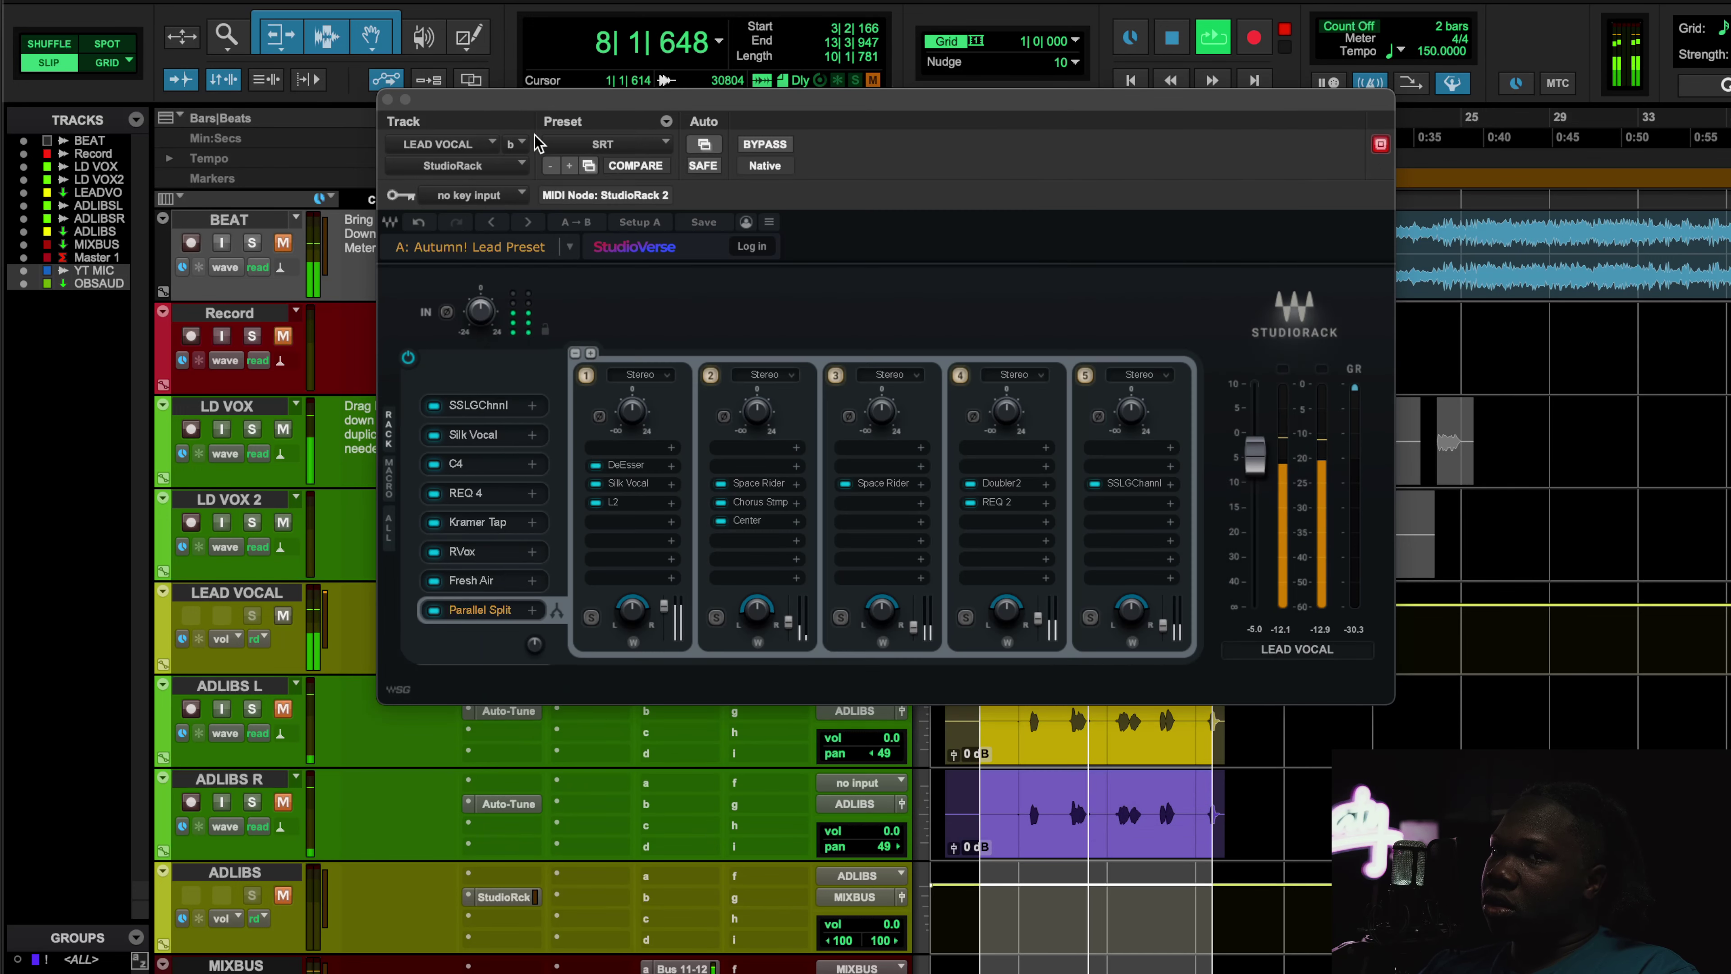
key("space")
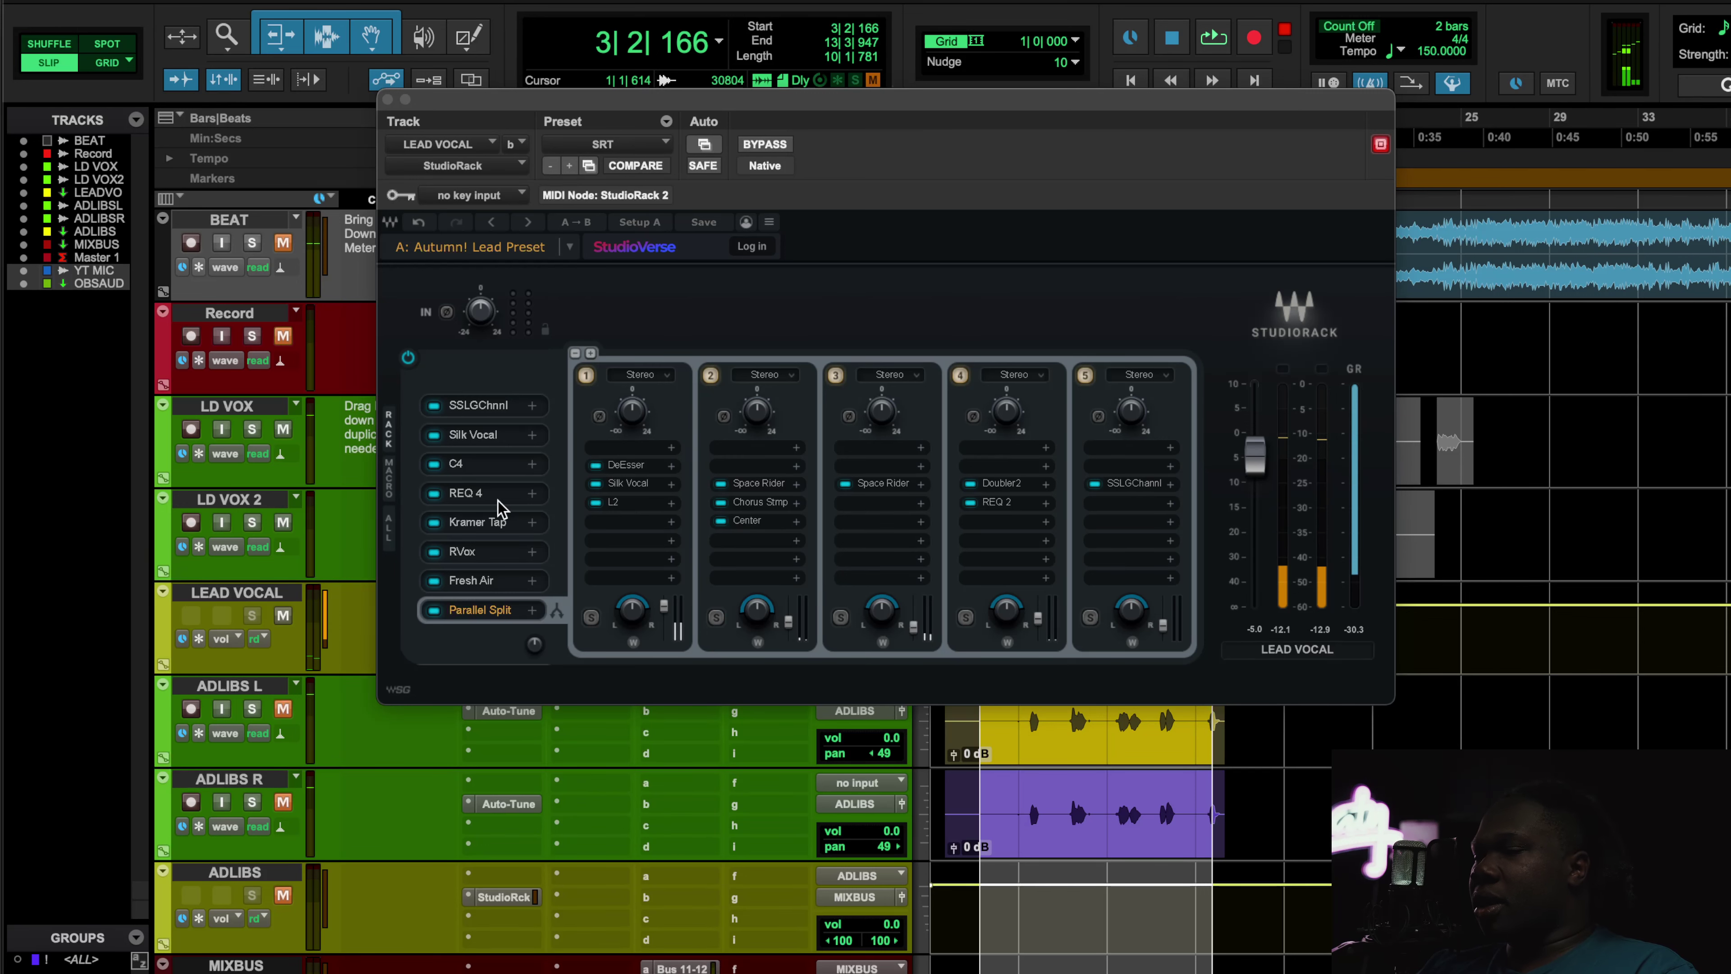
- Open Kramer Tape in the StudioRack and examine its Wow & Flutter and Flux settings
left_click(501, 523)
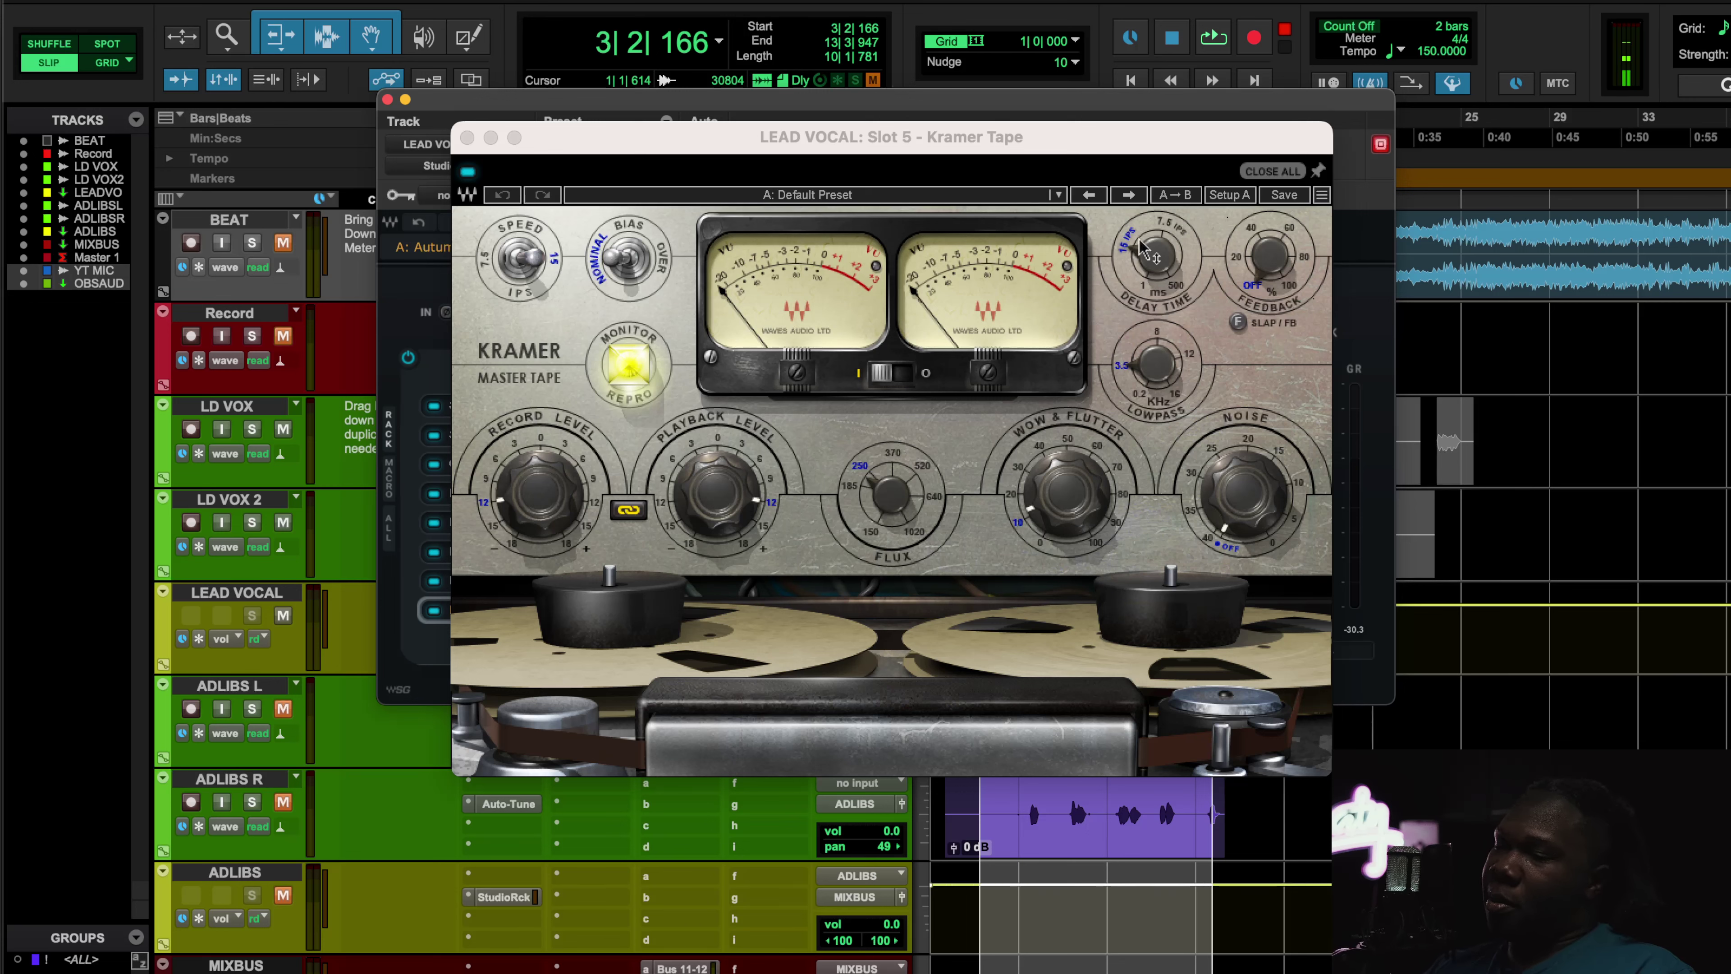
left_click(900, 504)
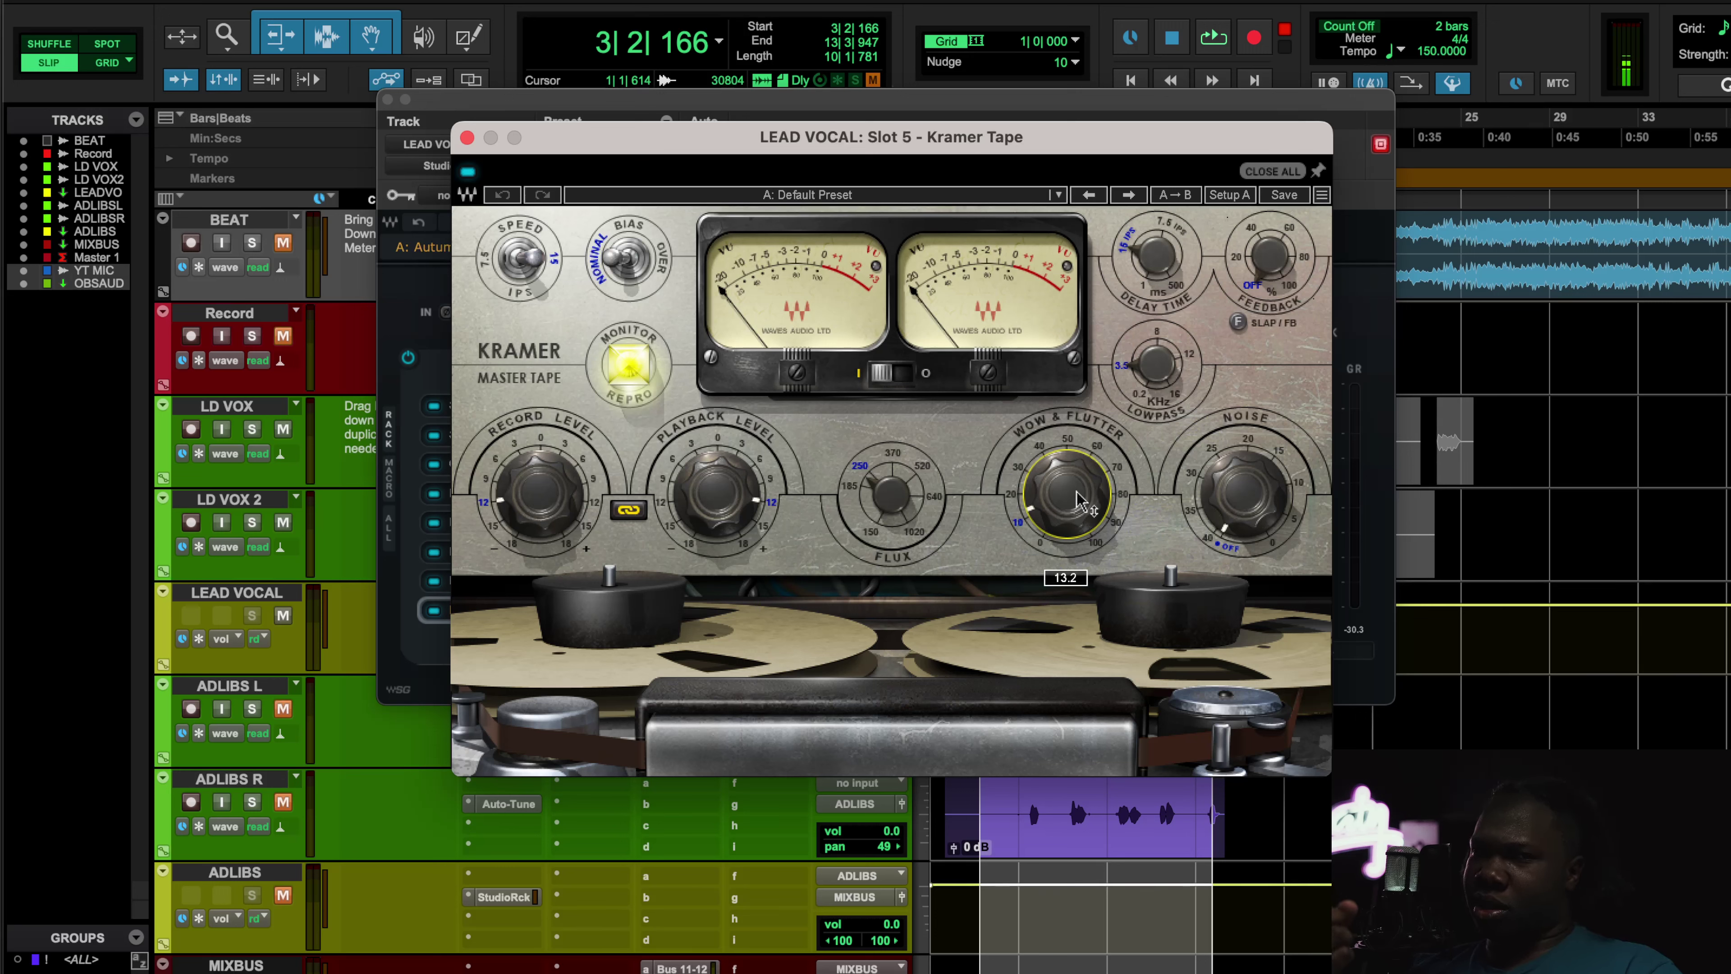
left_click(901, 496)
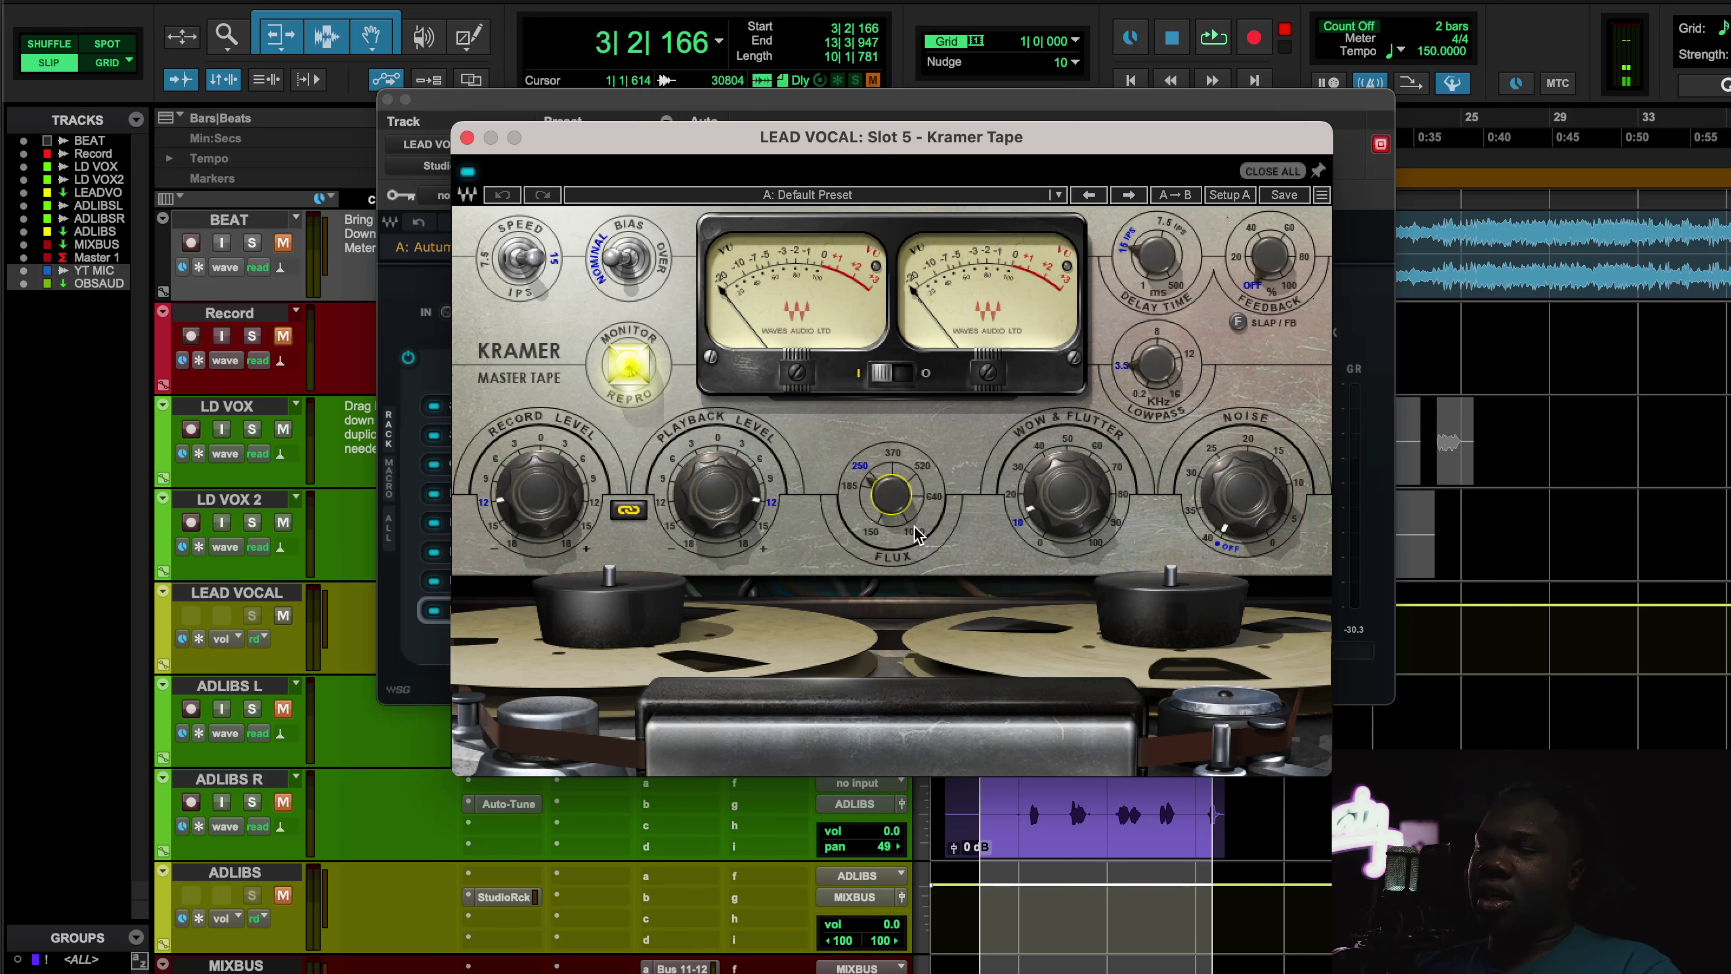
mouse_move(914, 527)
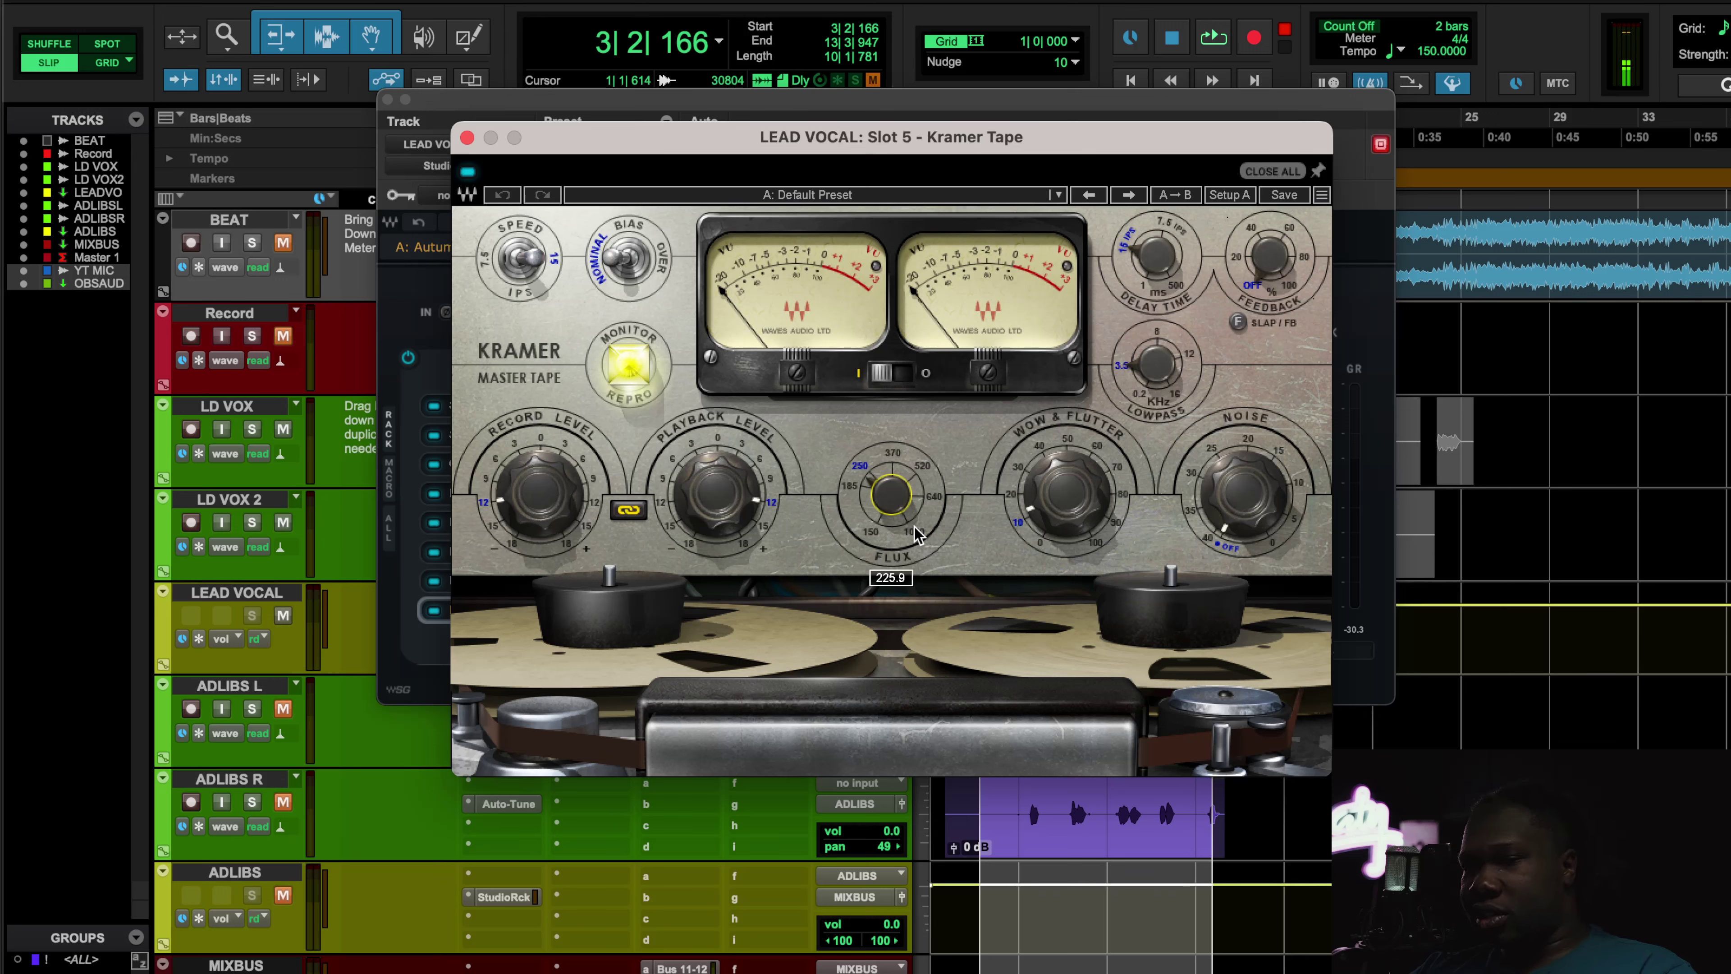
- Play the loop and switch Kramer Tape off and on to compare its effect on the lead vocal
key("space")
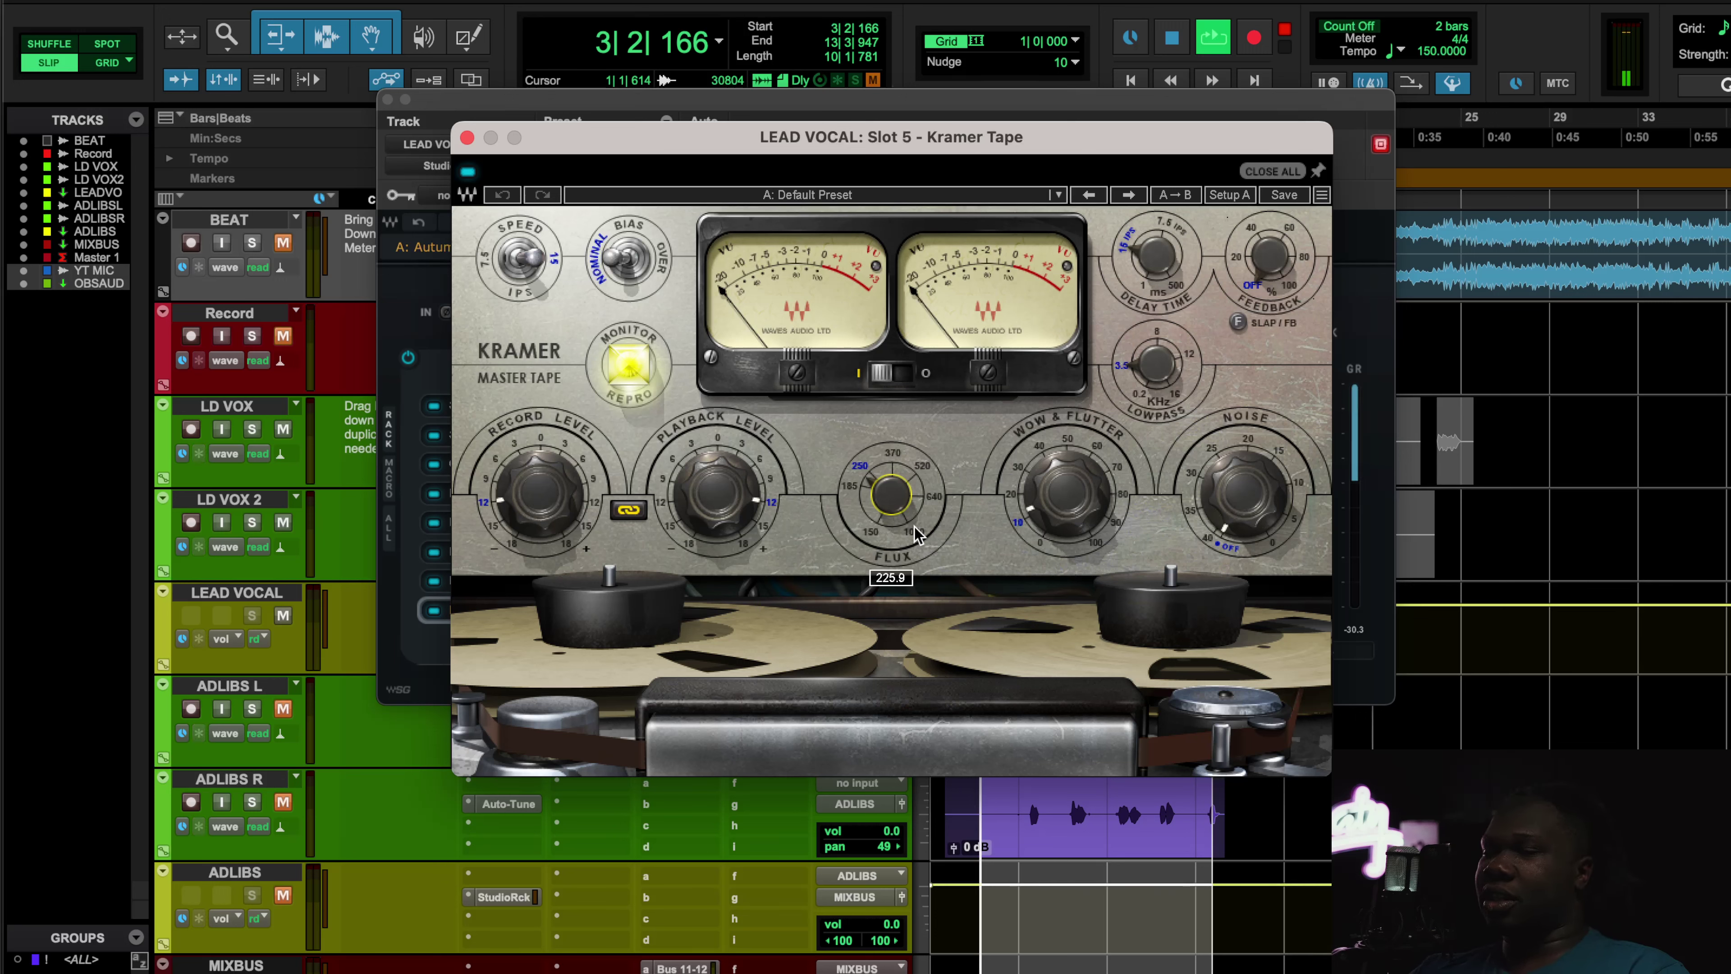
left_click(469, 172)
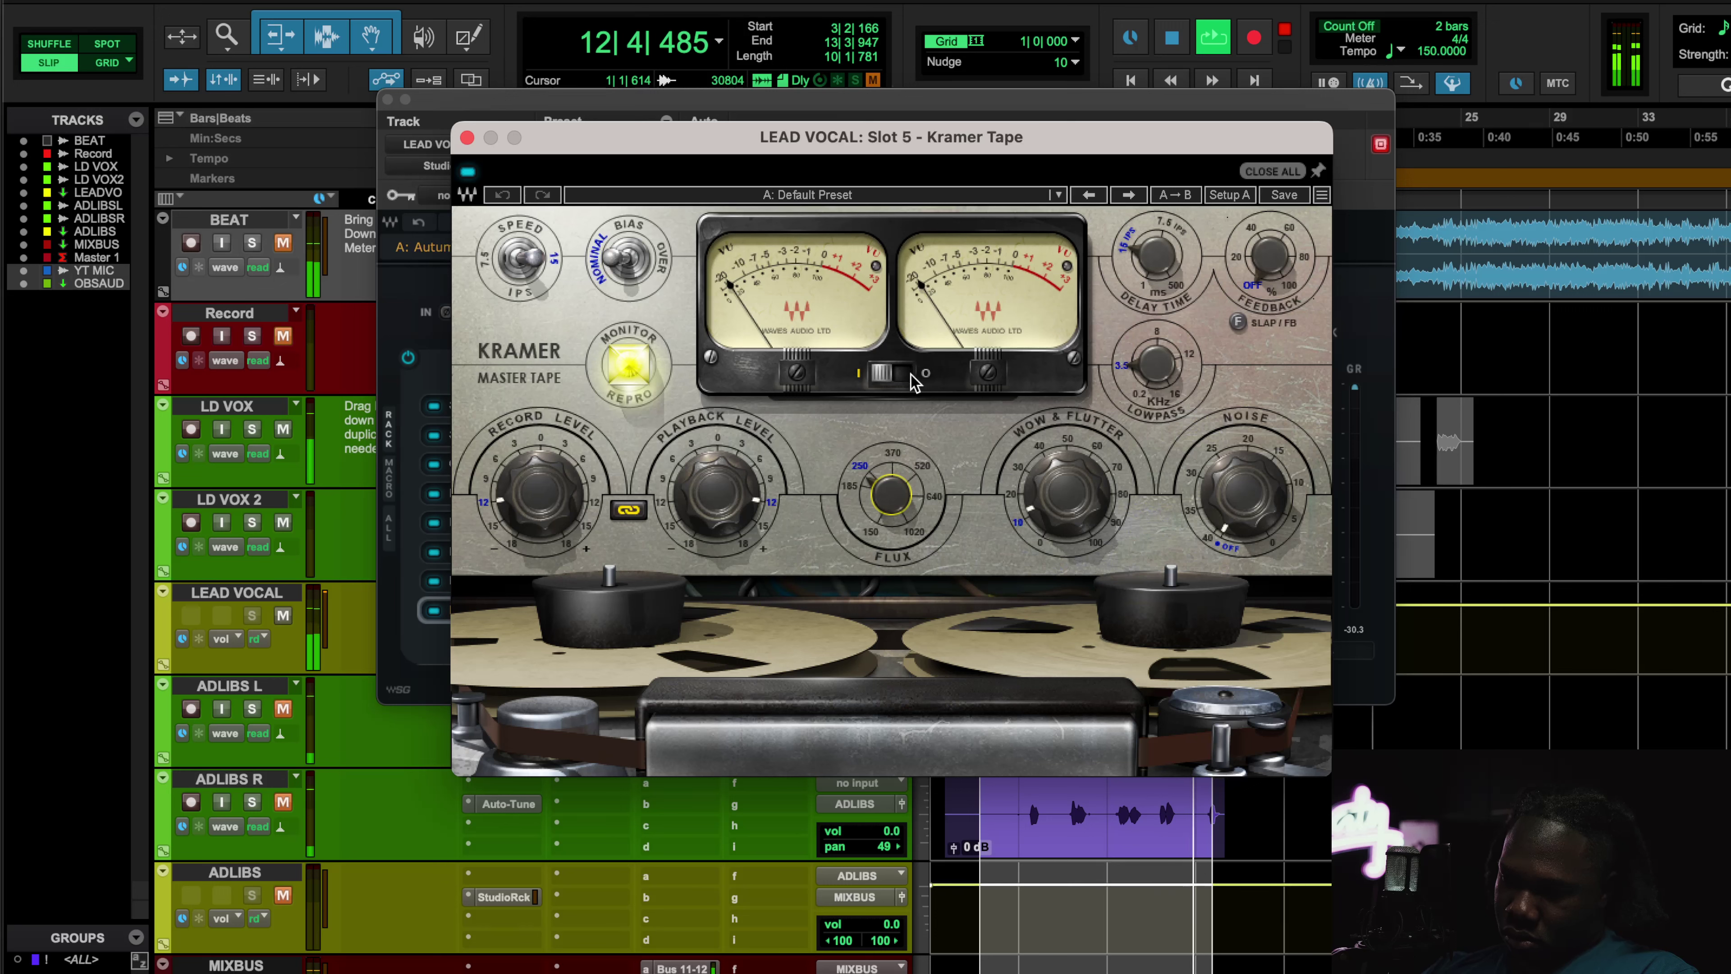
key("space")
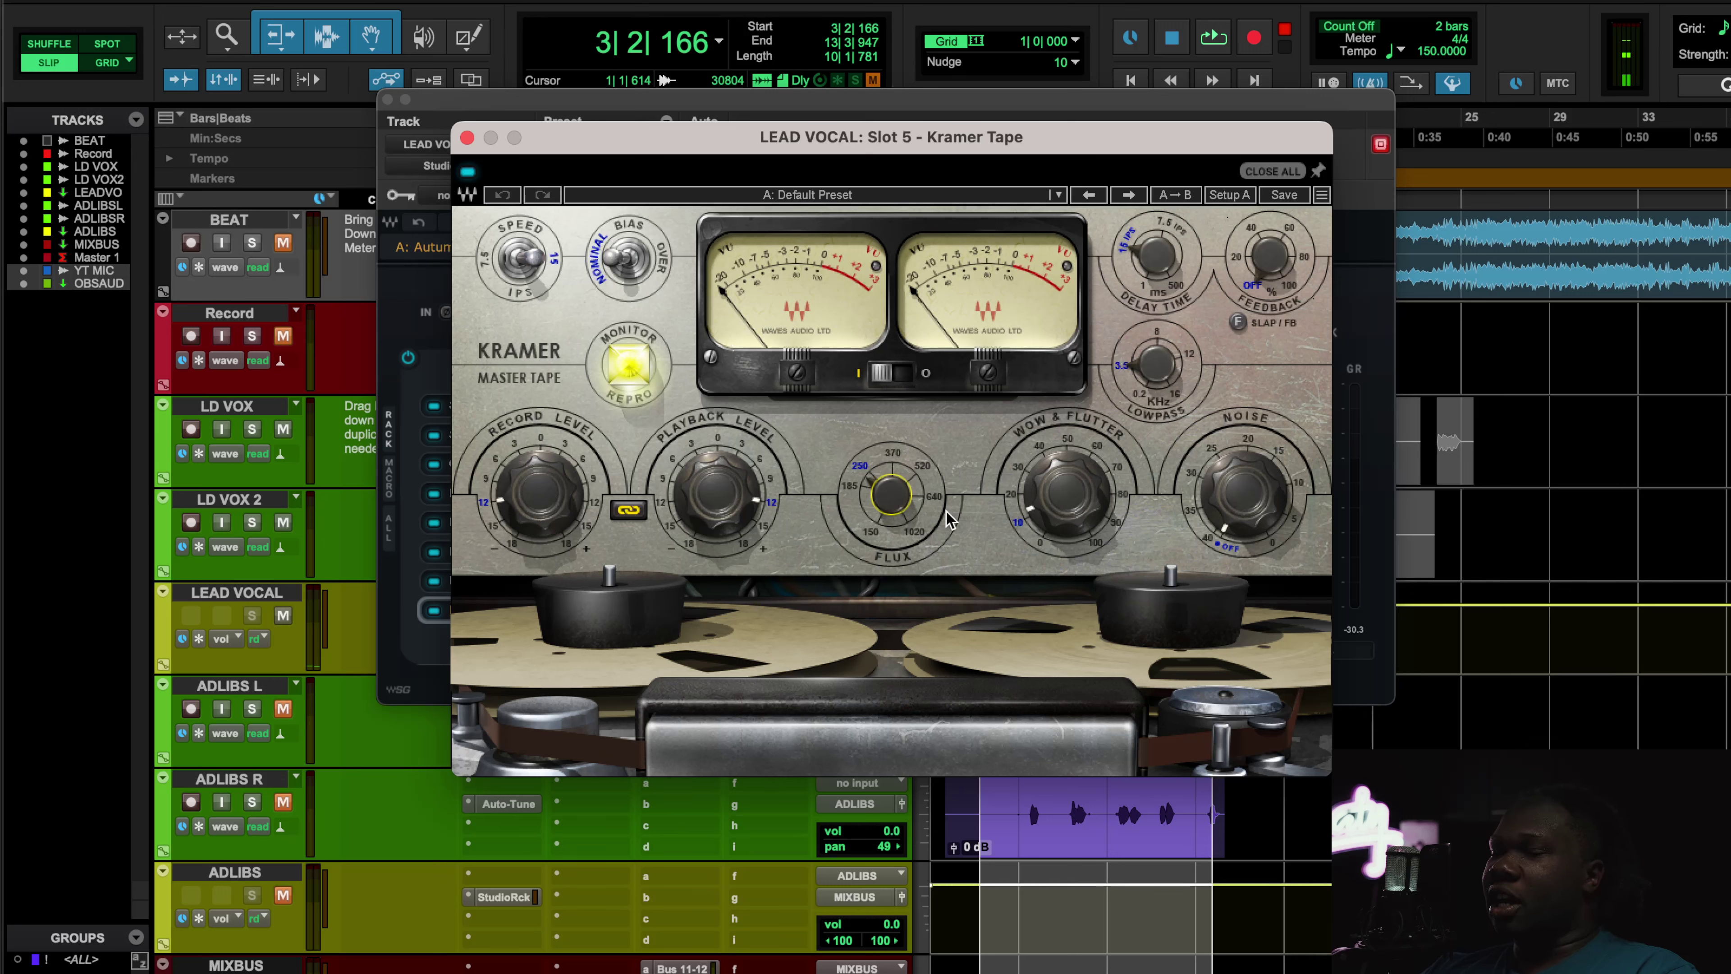
- Try raising Kramer Tape's Flux to about 1006.8 during loop playback, undoing each change to compare the vocal saturation
key("space")
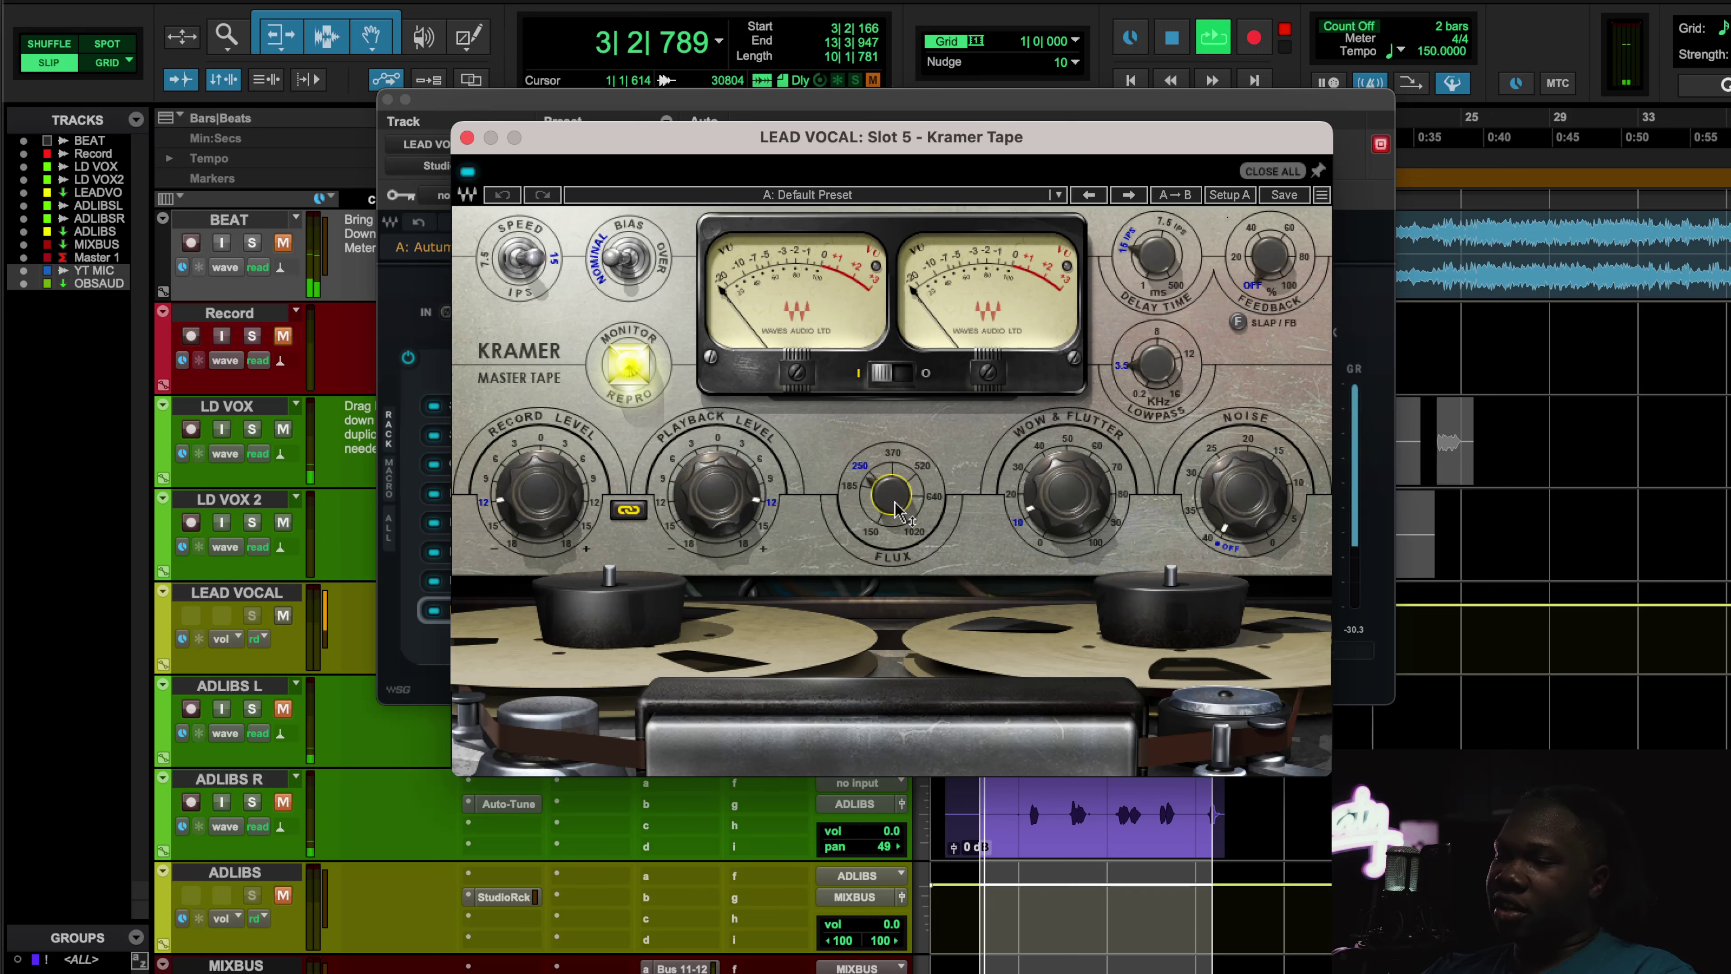
scroll(895, 508, "up", 5)
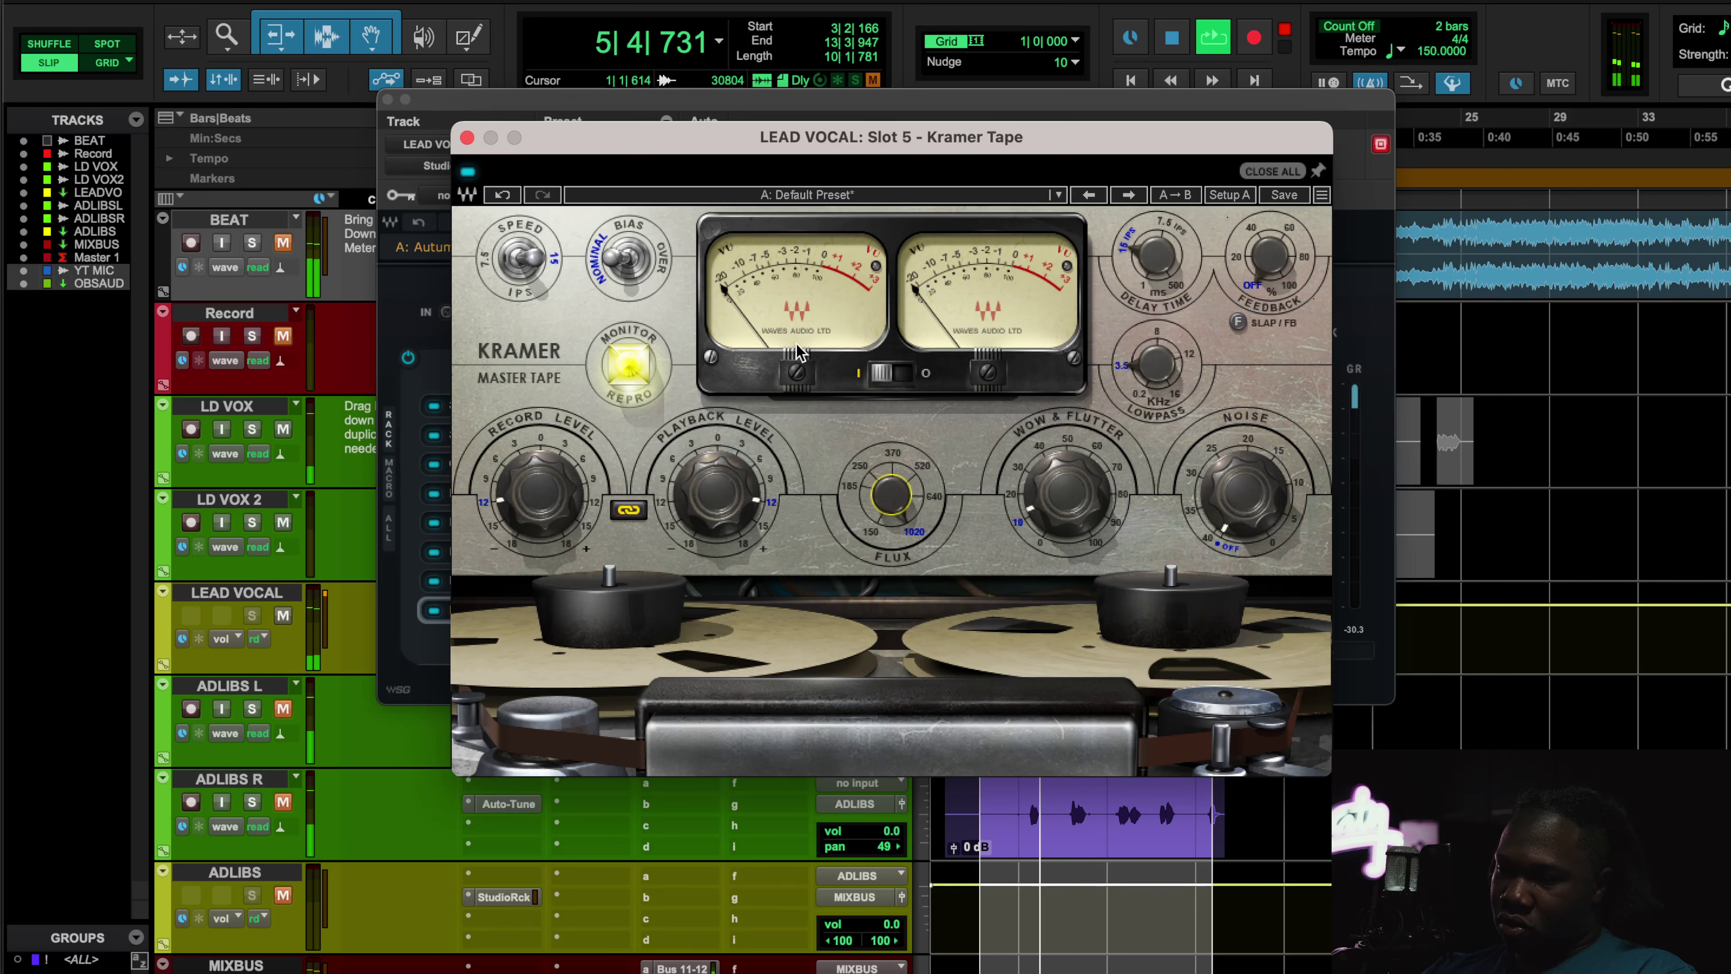
left_click(503, 195)
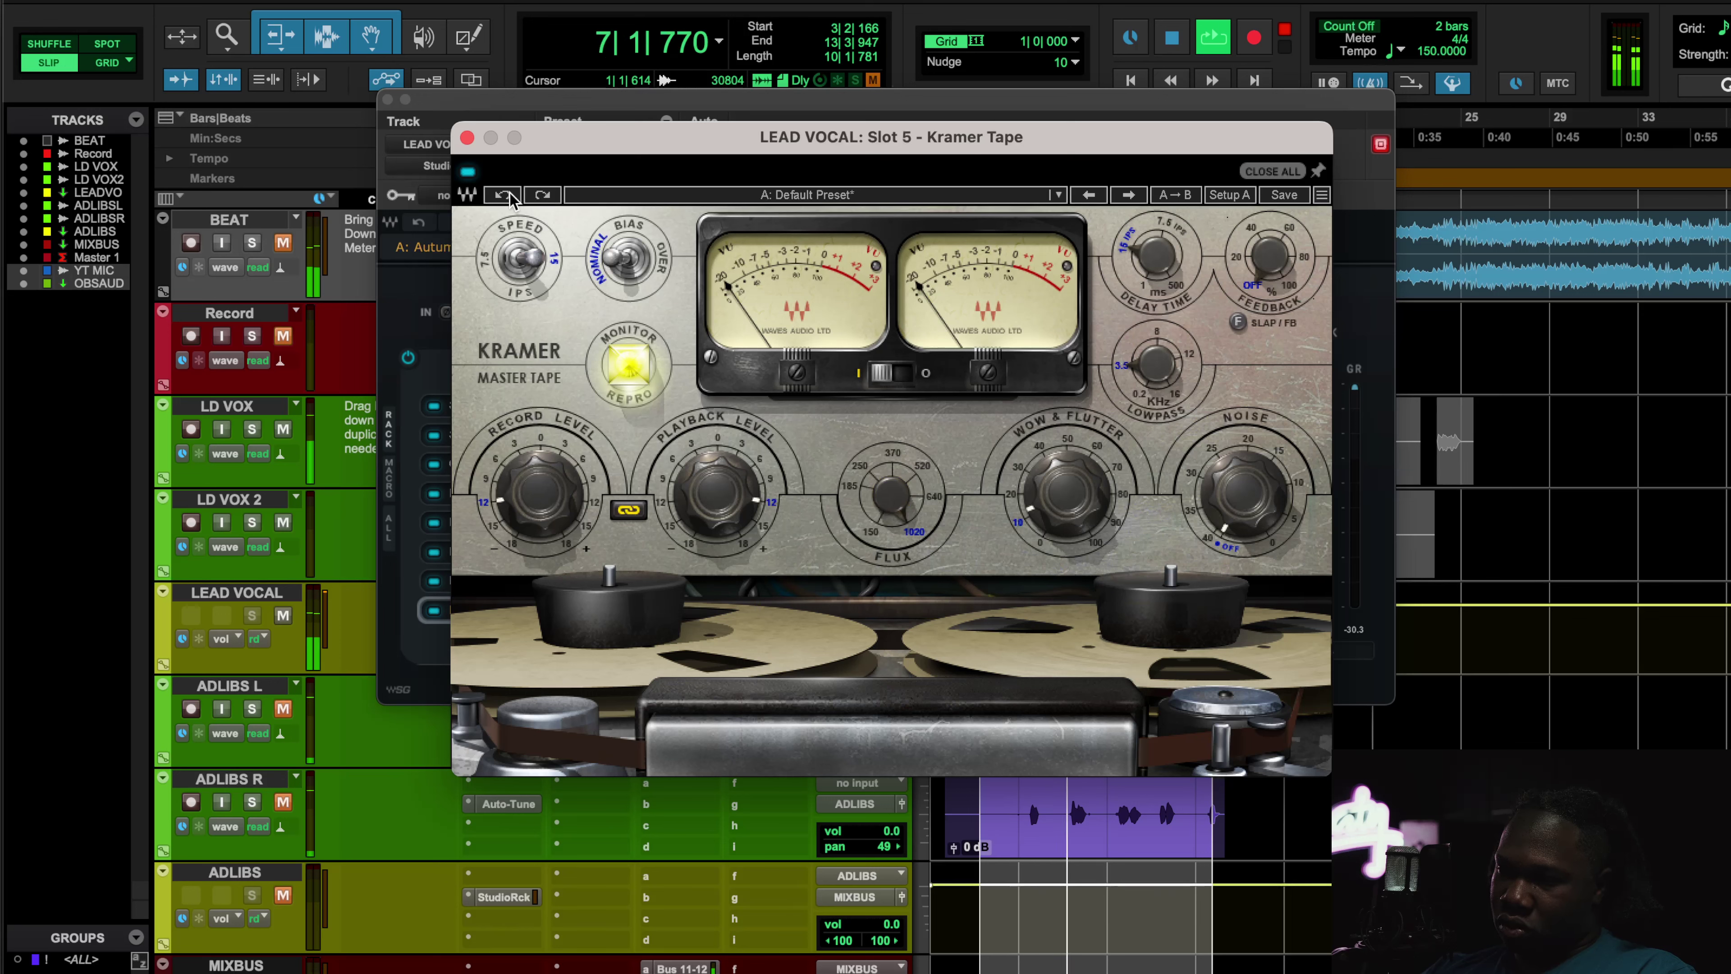
scroll(895, 489, "up", 3)
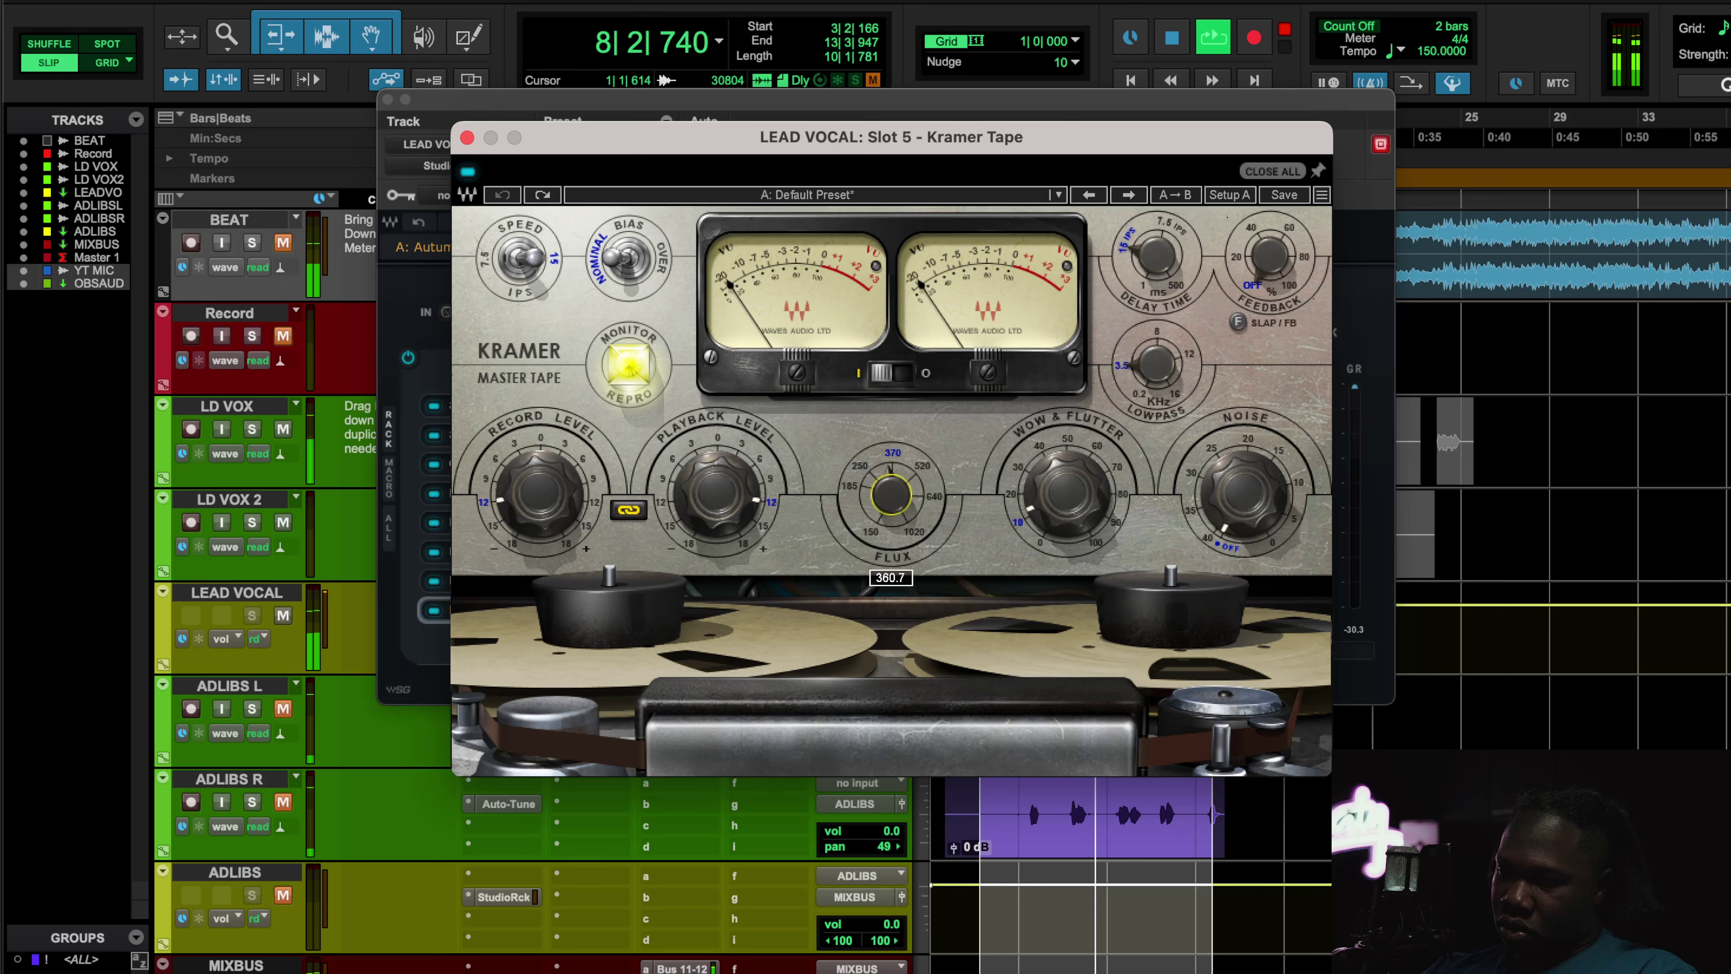
scroll(895, 489, "up", 3)
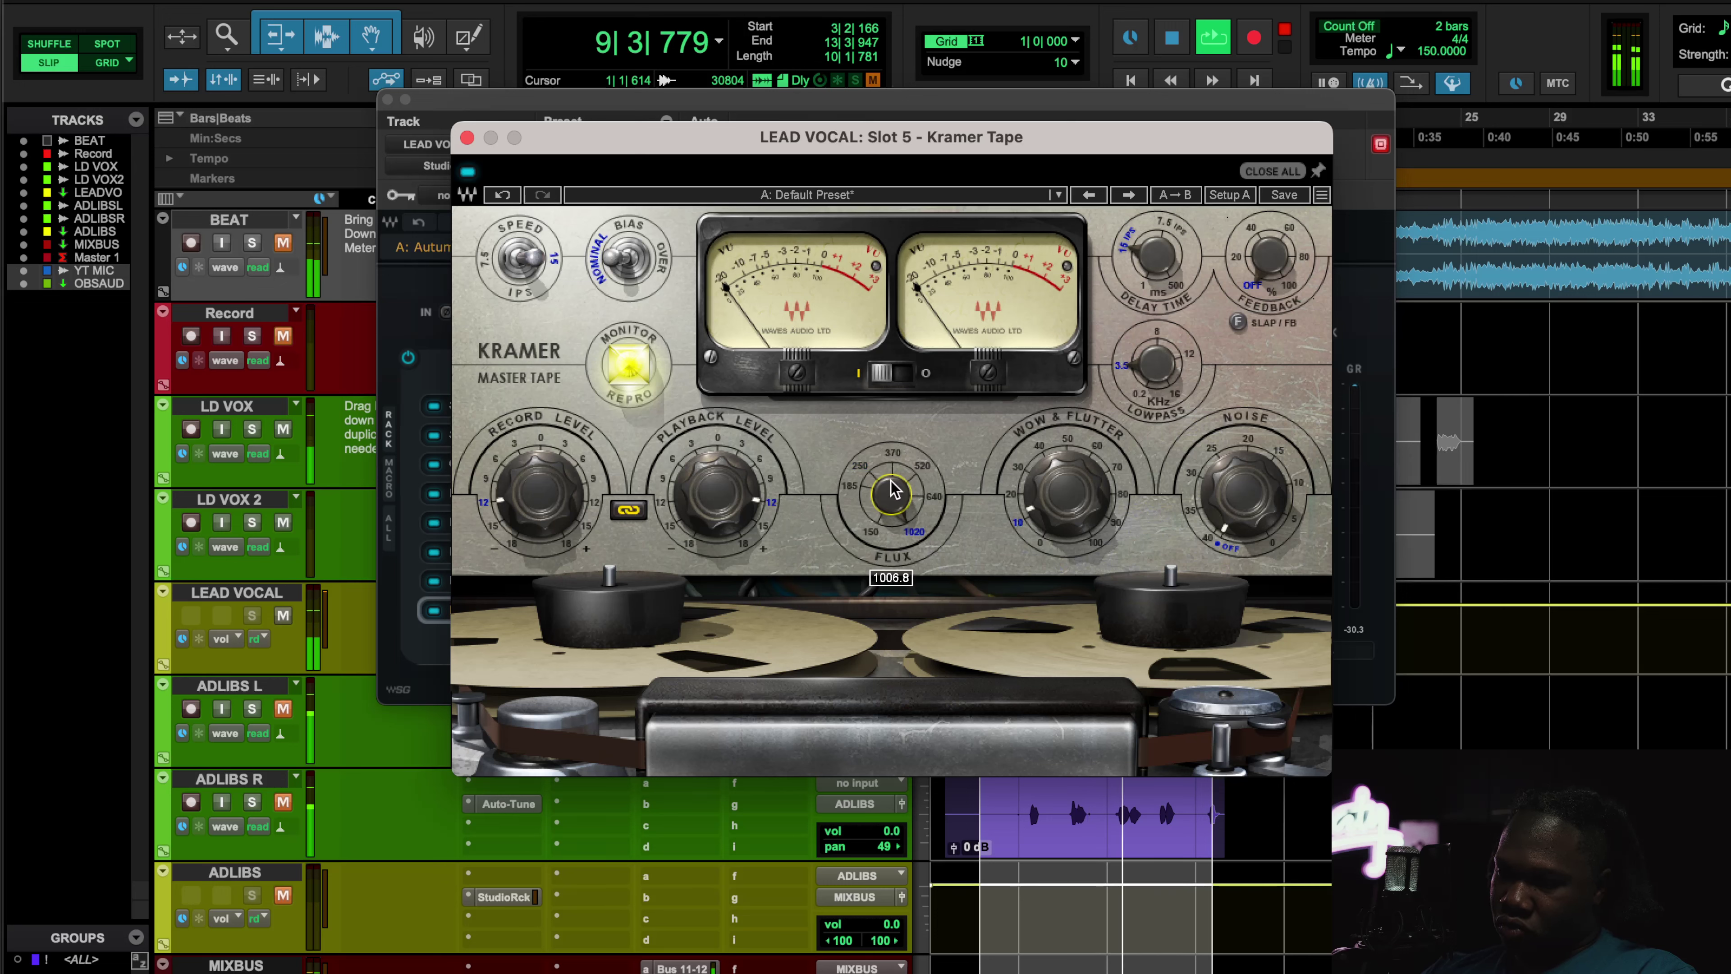
left_click(502, 196)
key("space")
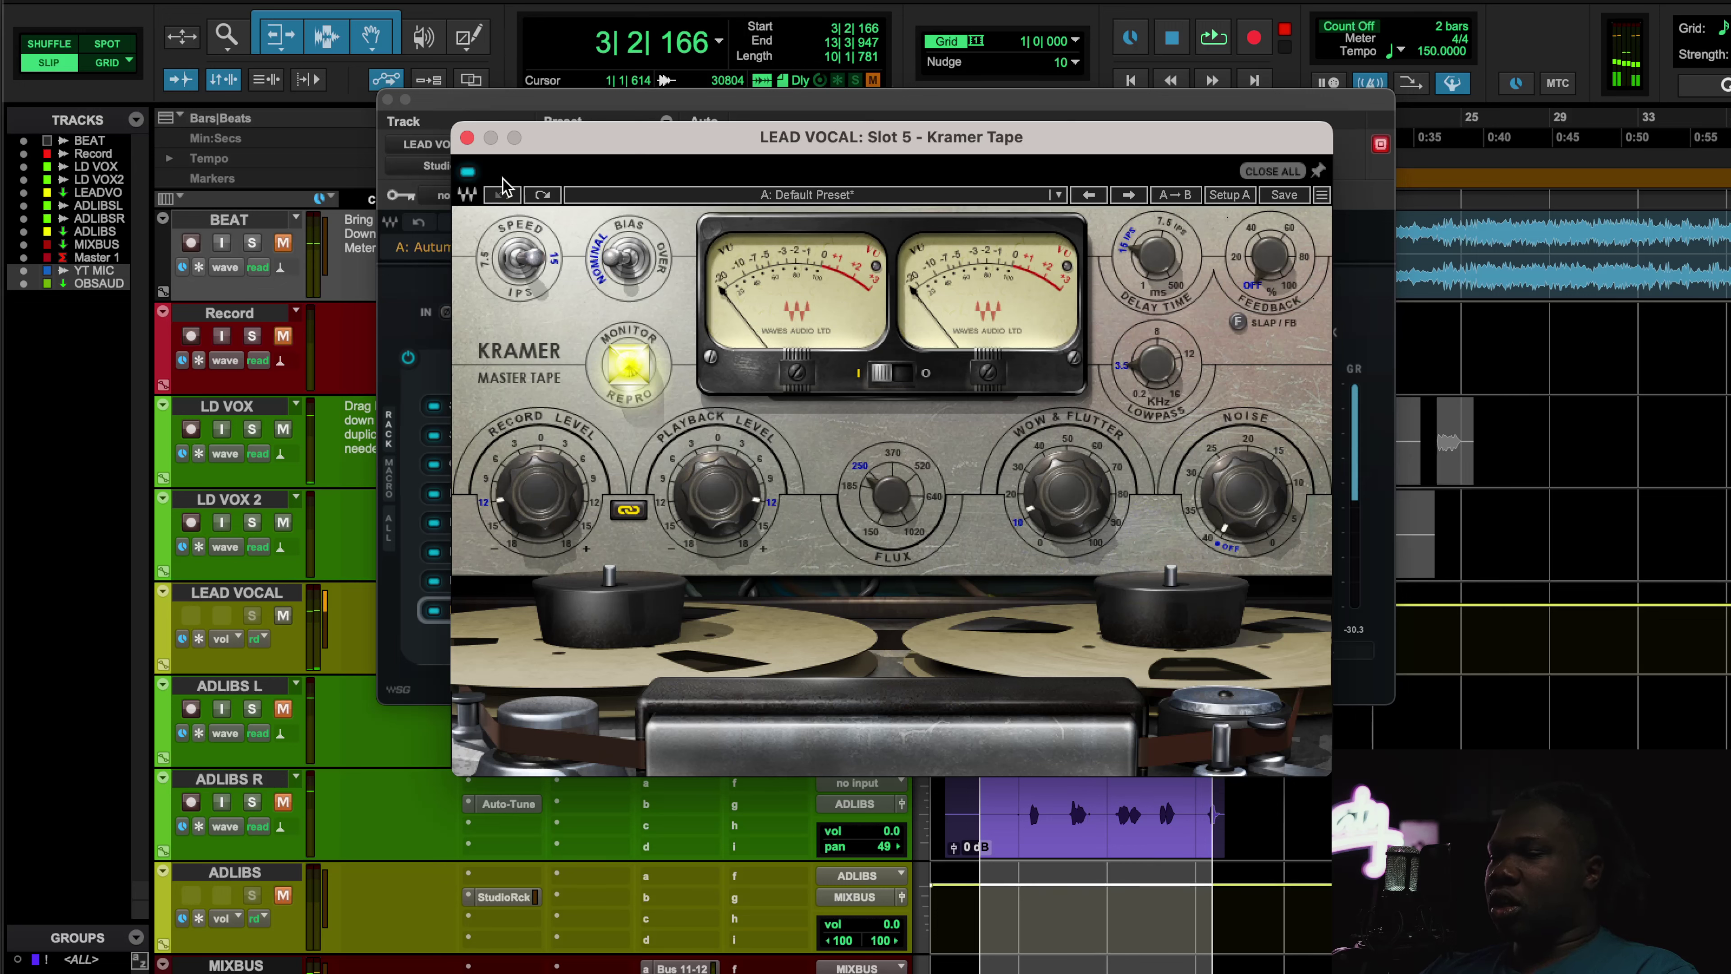
- Close Kramer Tape, open RVox and switch it off and on during loop playback to compare its compression on the lead vocal
left_click(467, 138)
left_click(464, 552)
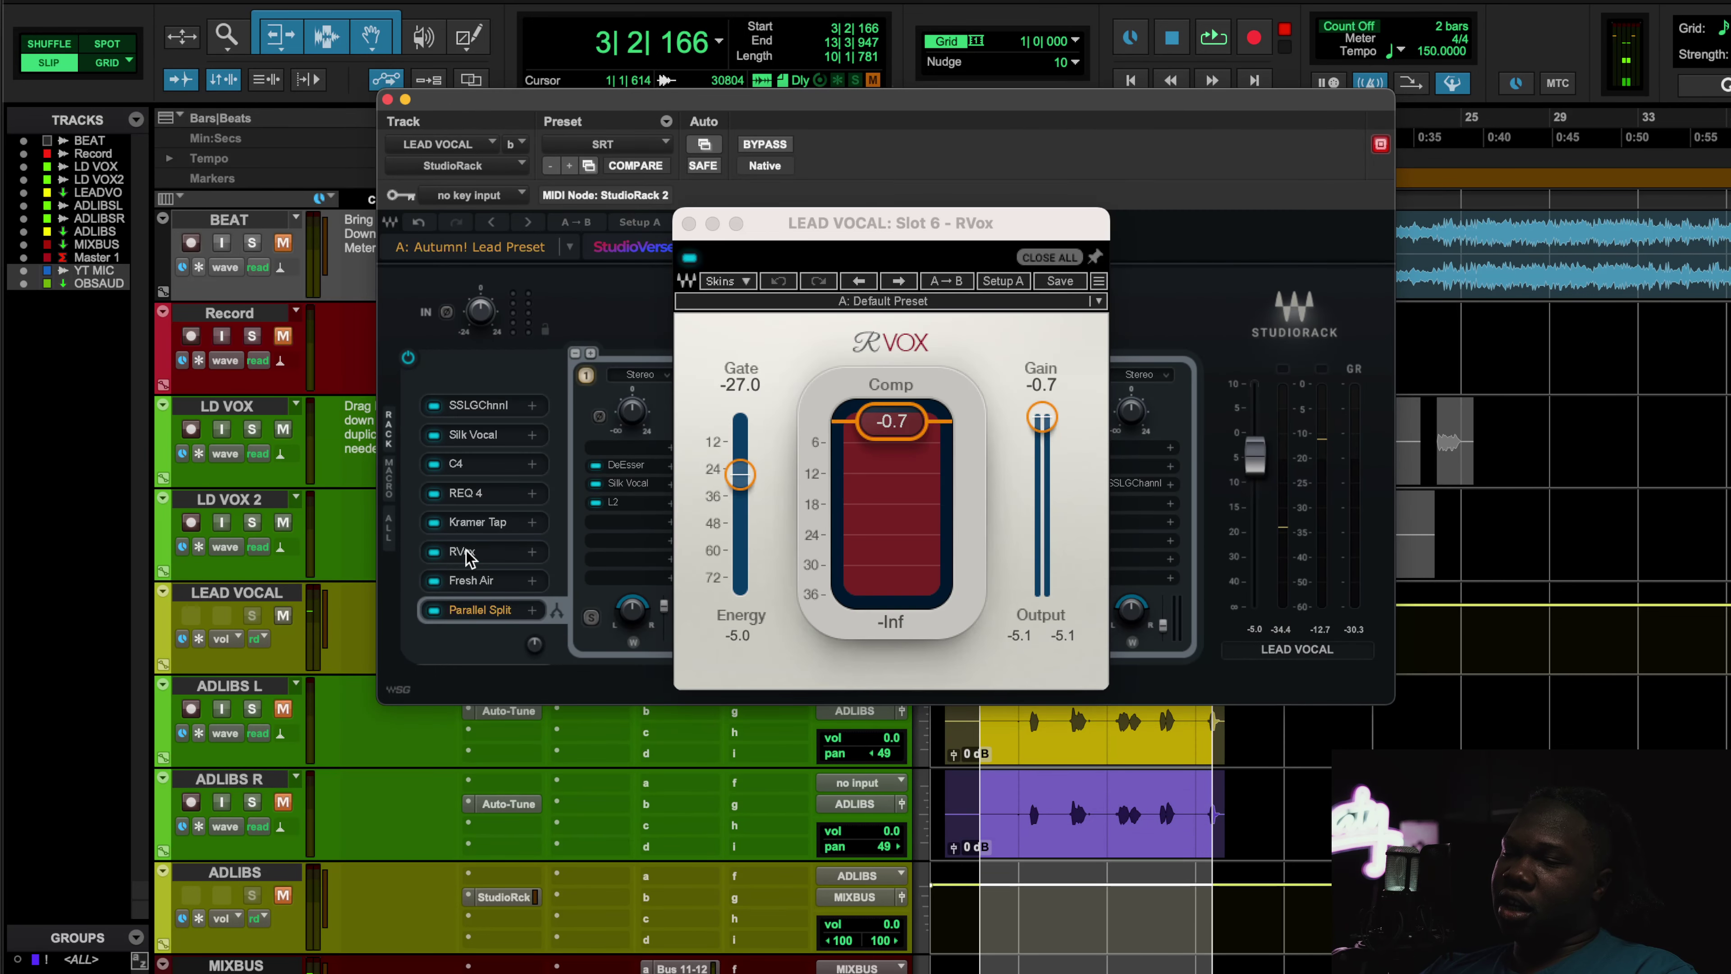
left_click_drag(915, 225, 1091, 298)
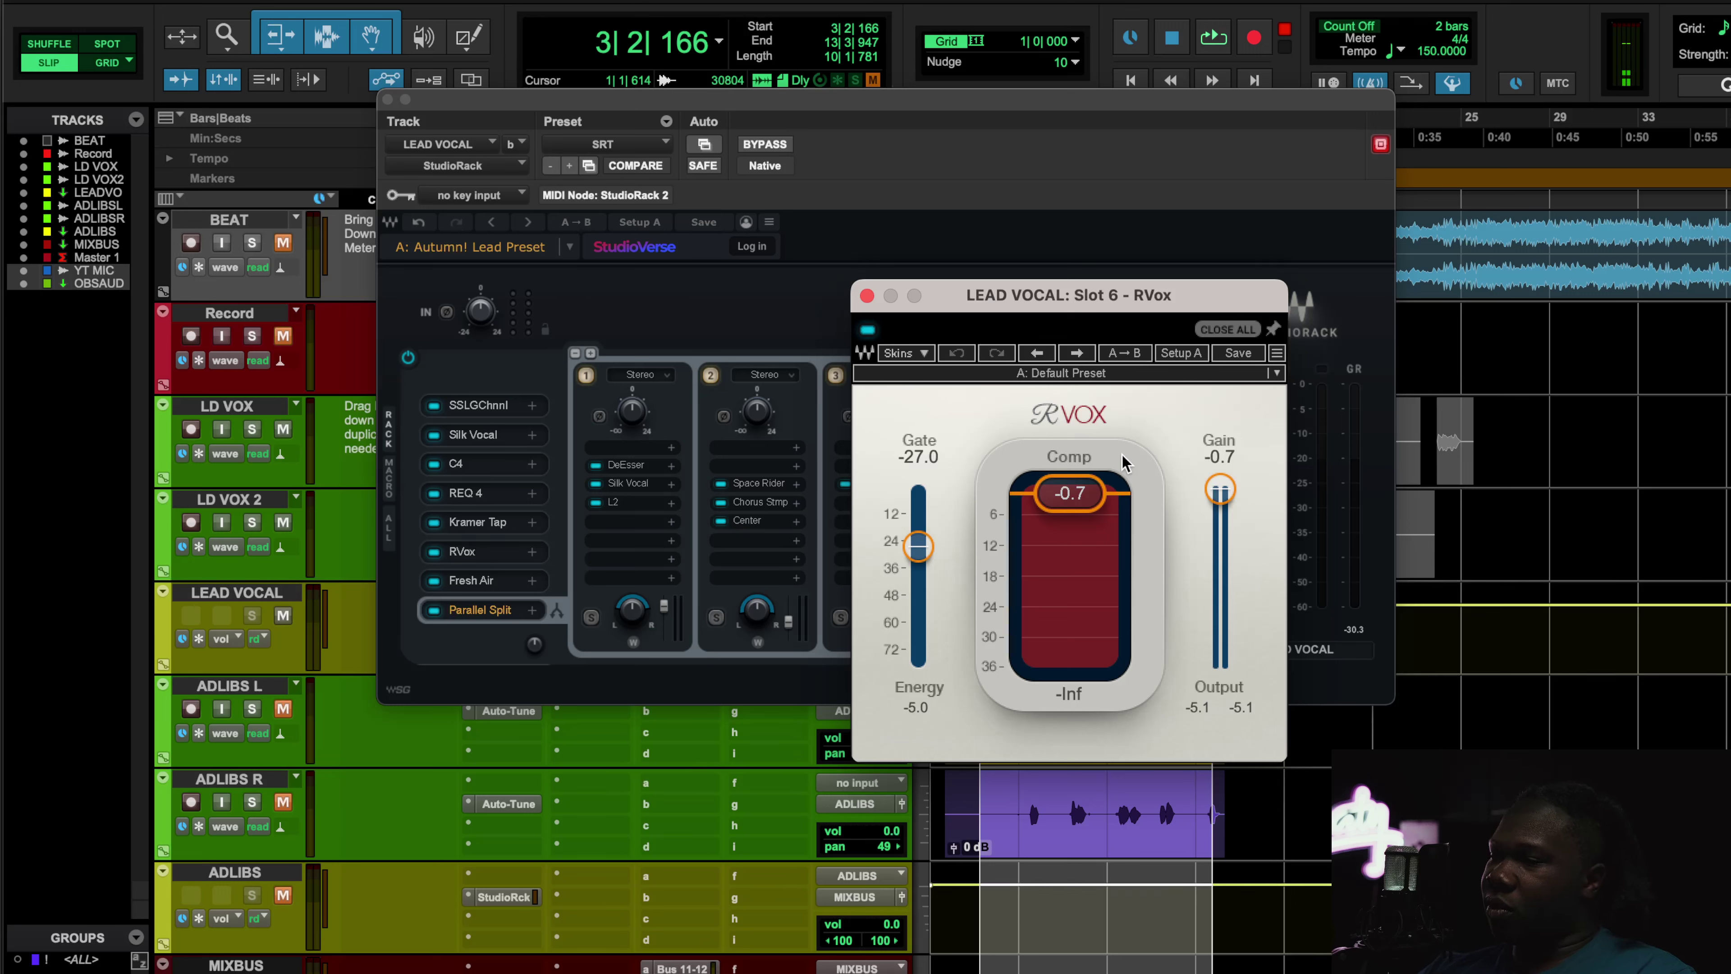
key("space")
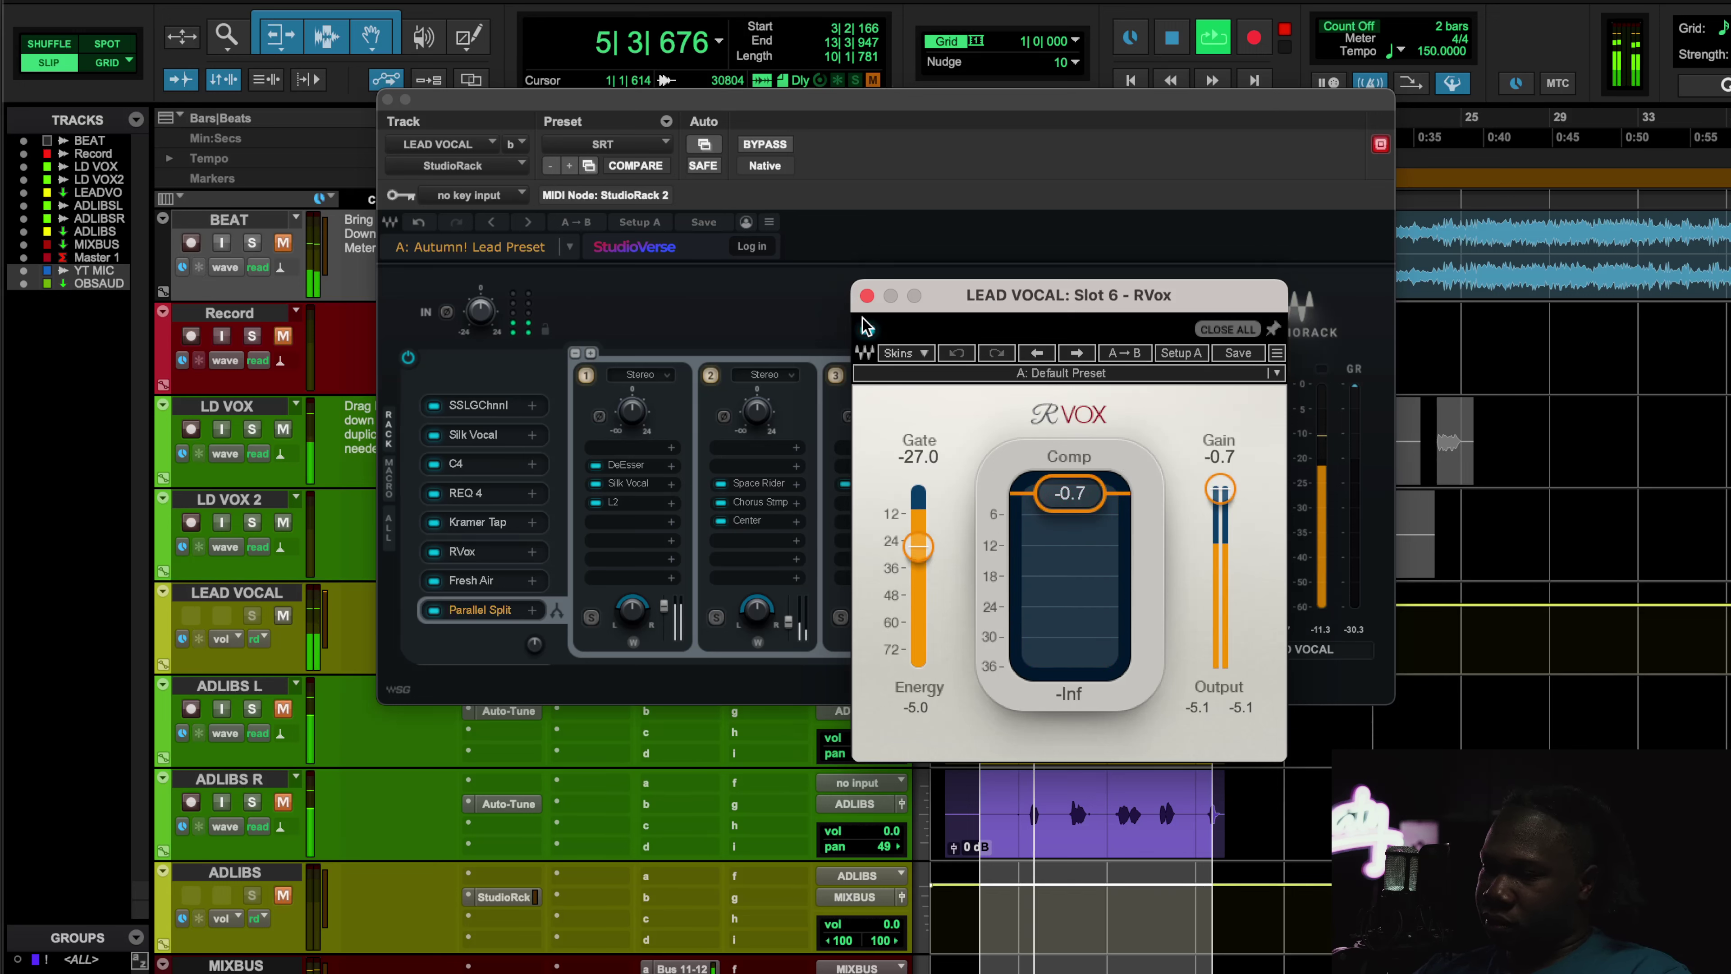
left_click(868, 330)
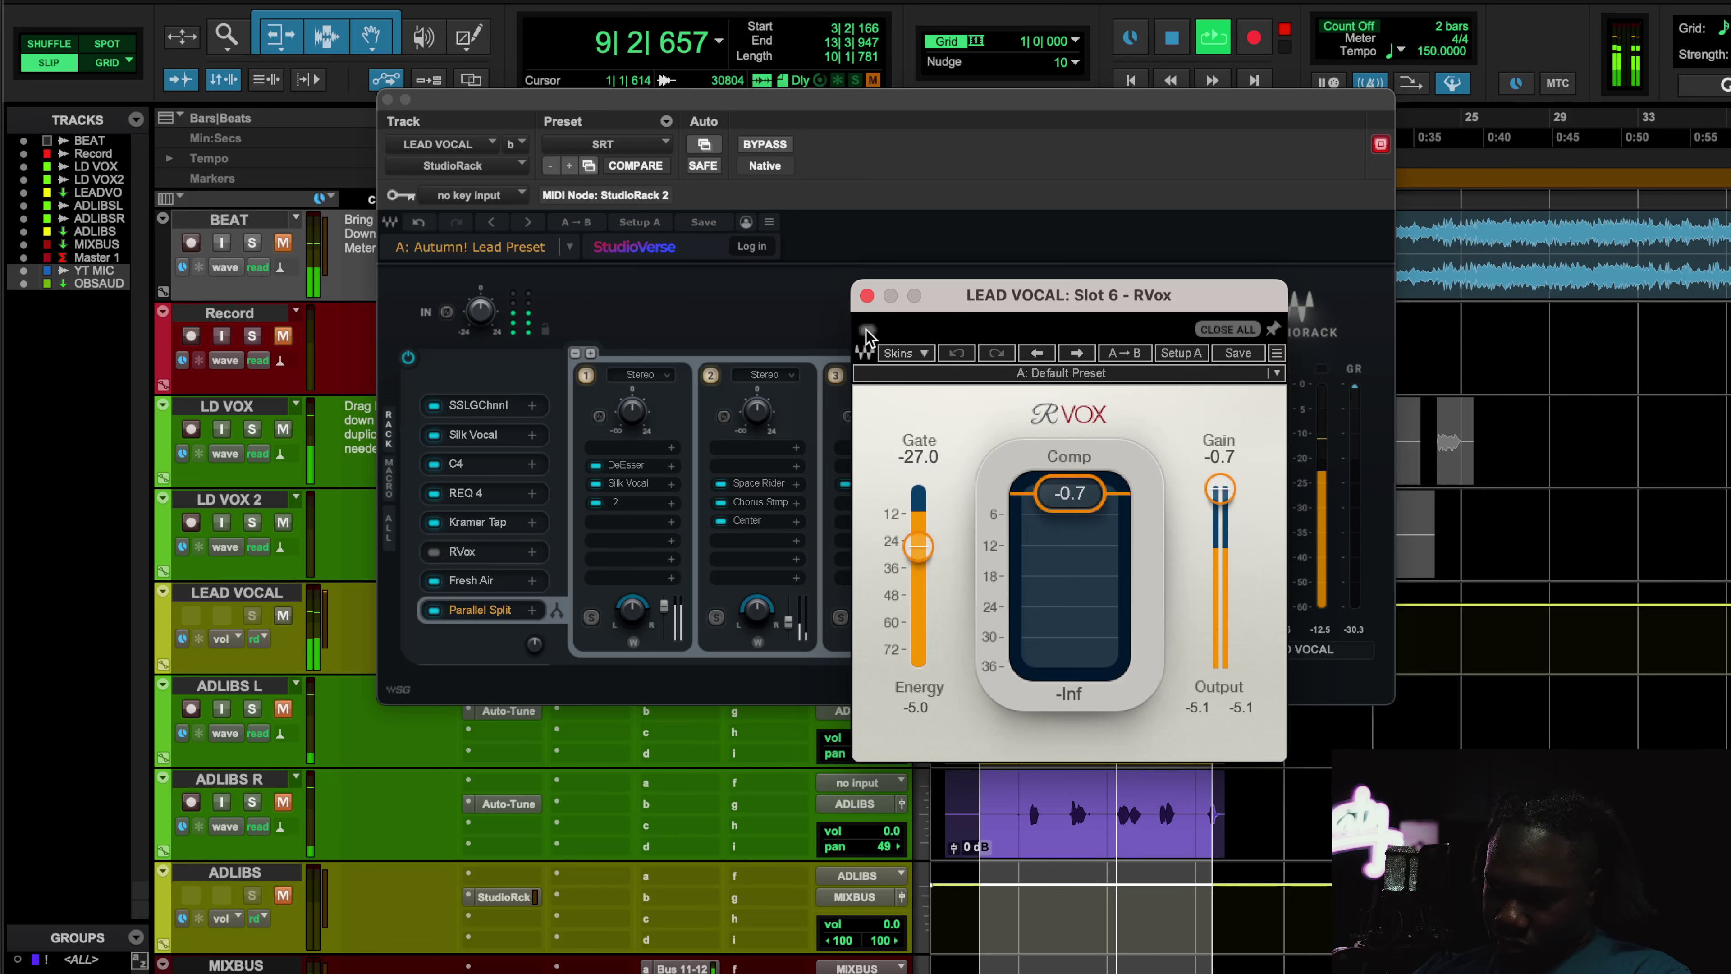
left_click(866, 330)
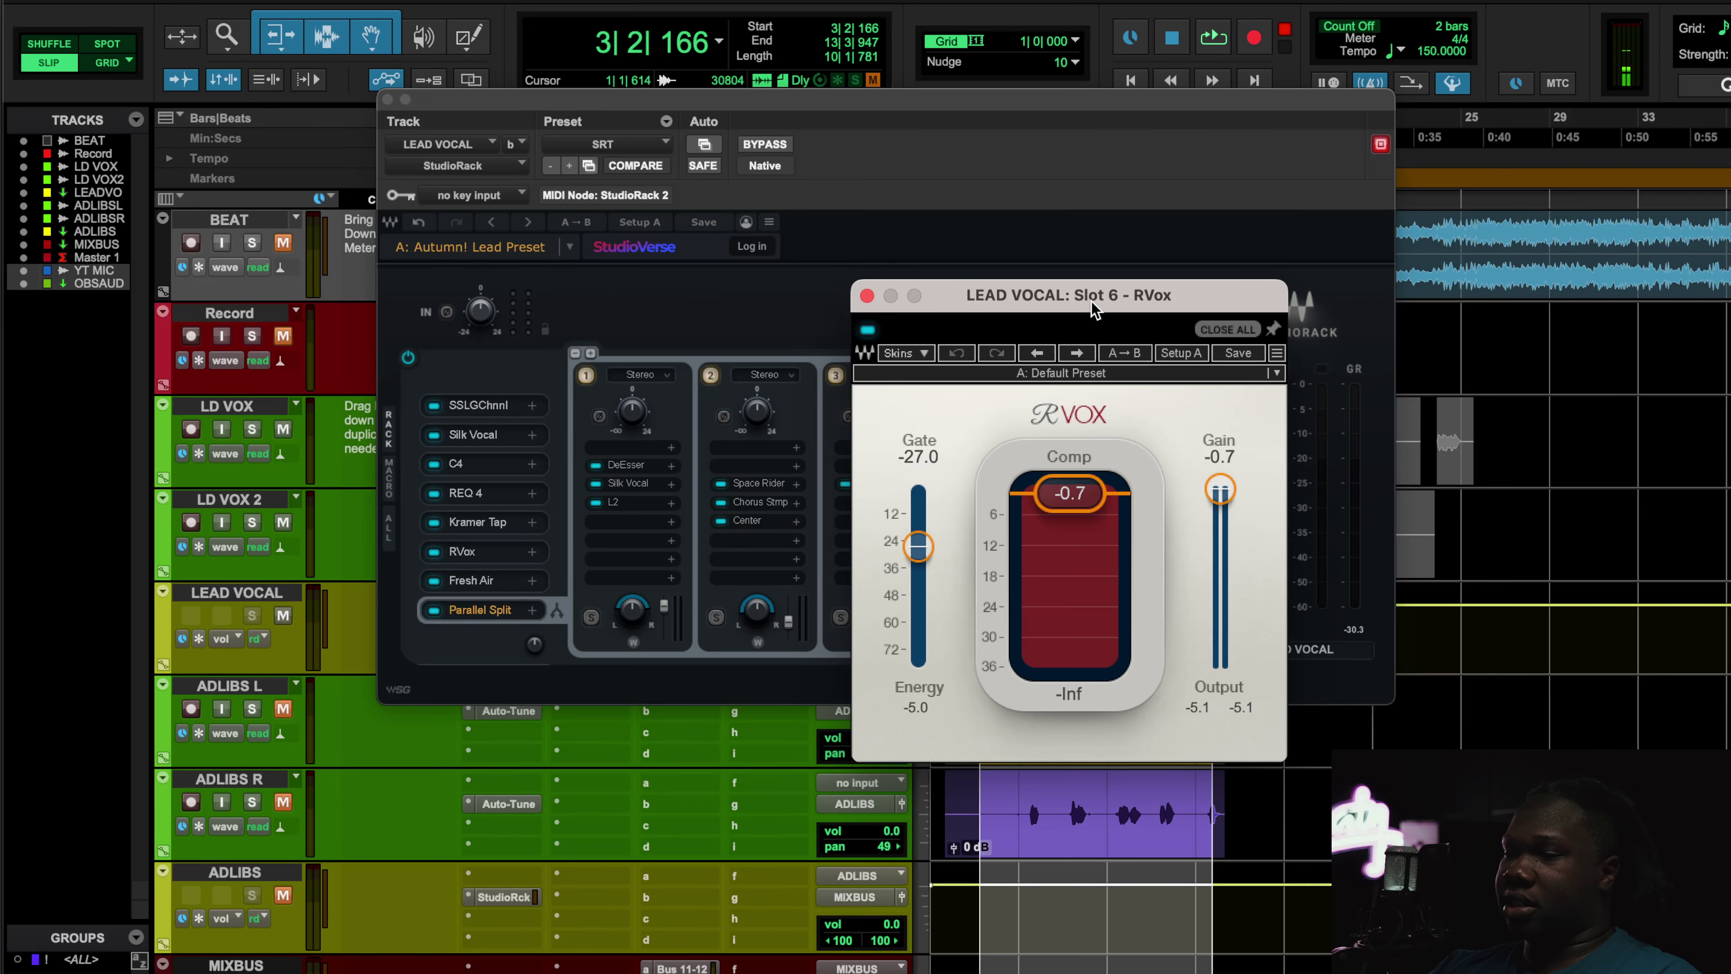
- Open Fresh Air in the StudioRack and switch it off and on during loop playback to compare its effect on the lead vocal
left_click(477, 585)
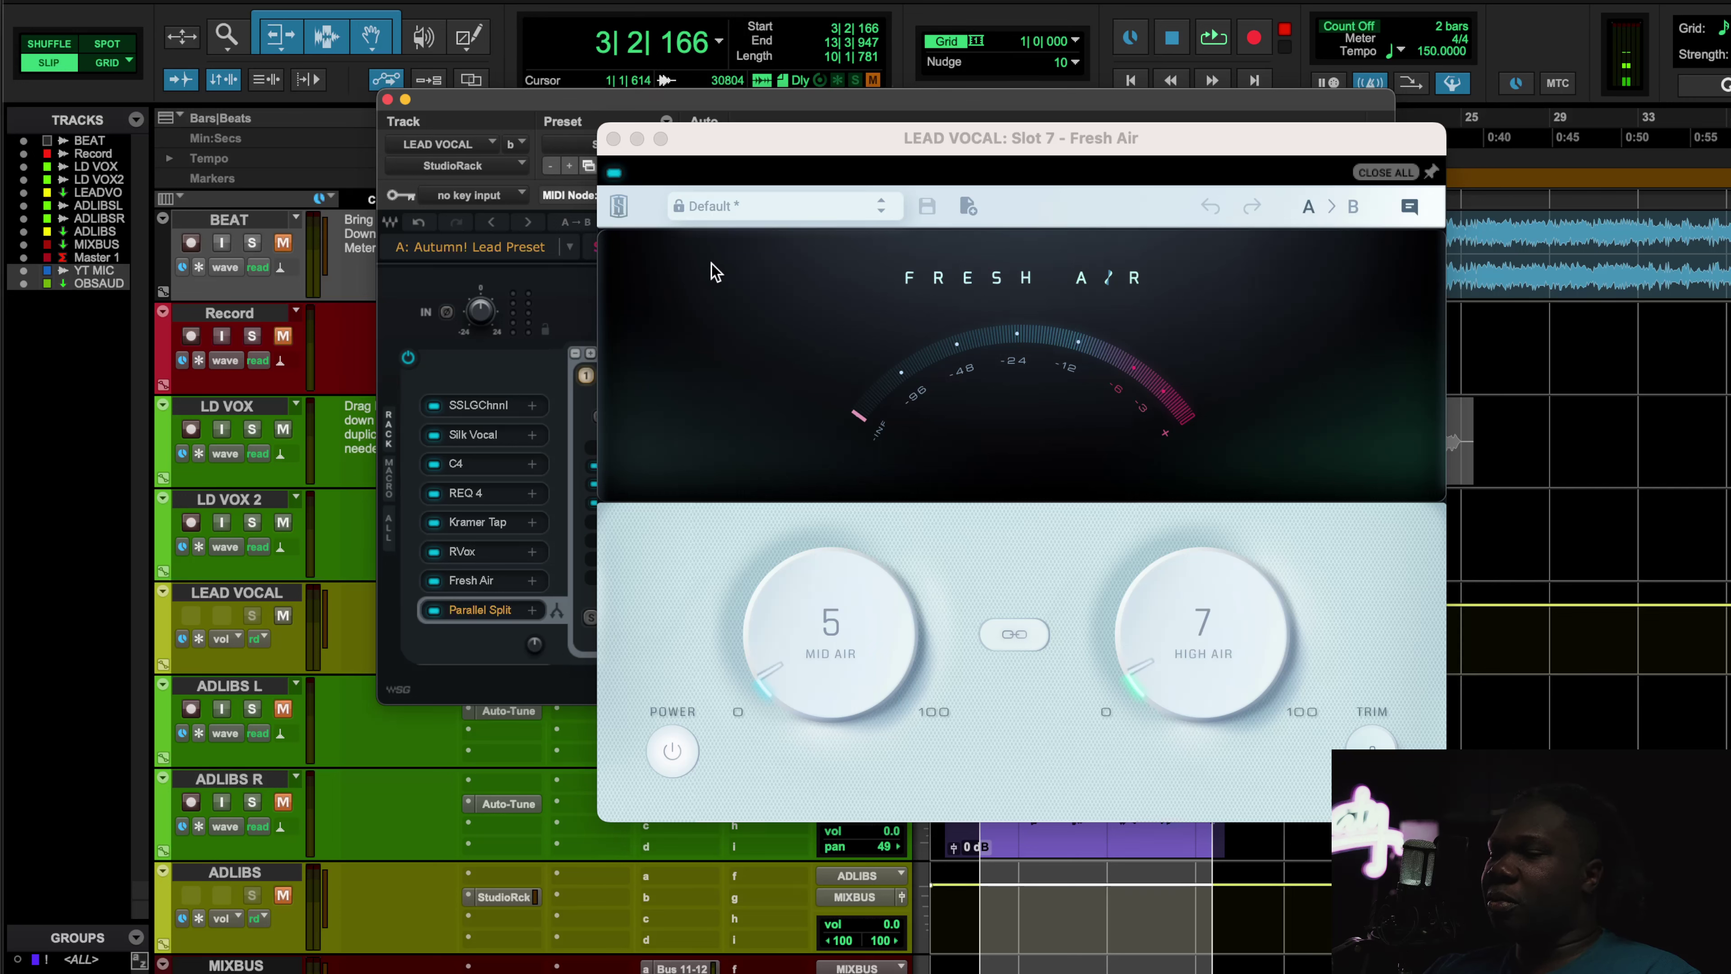
key("space")
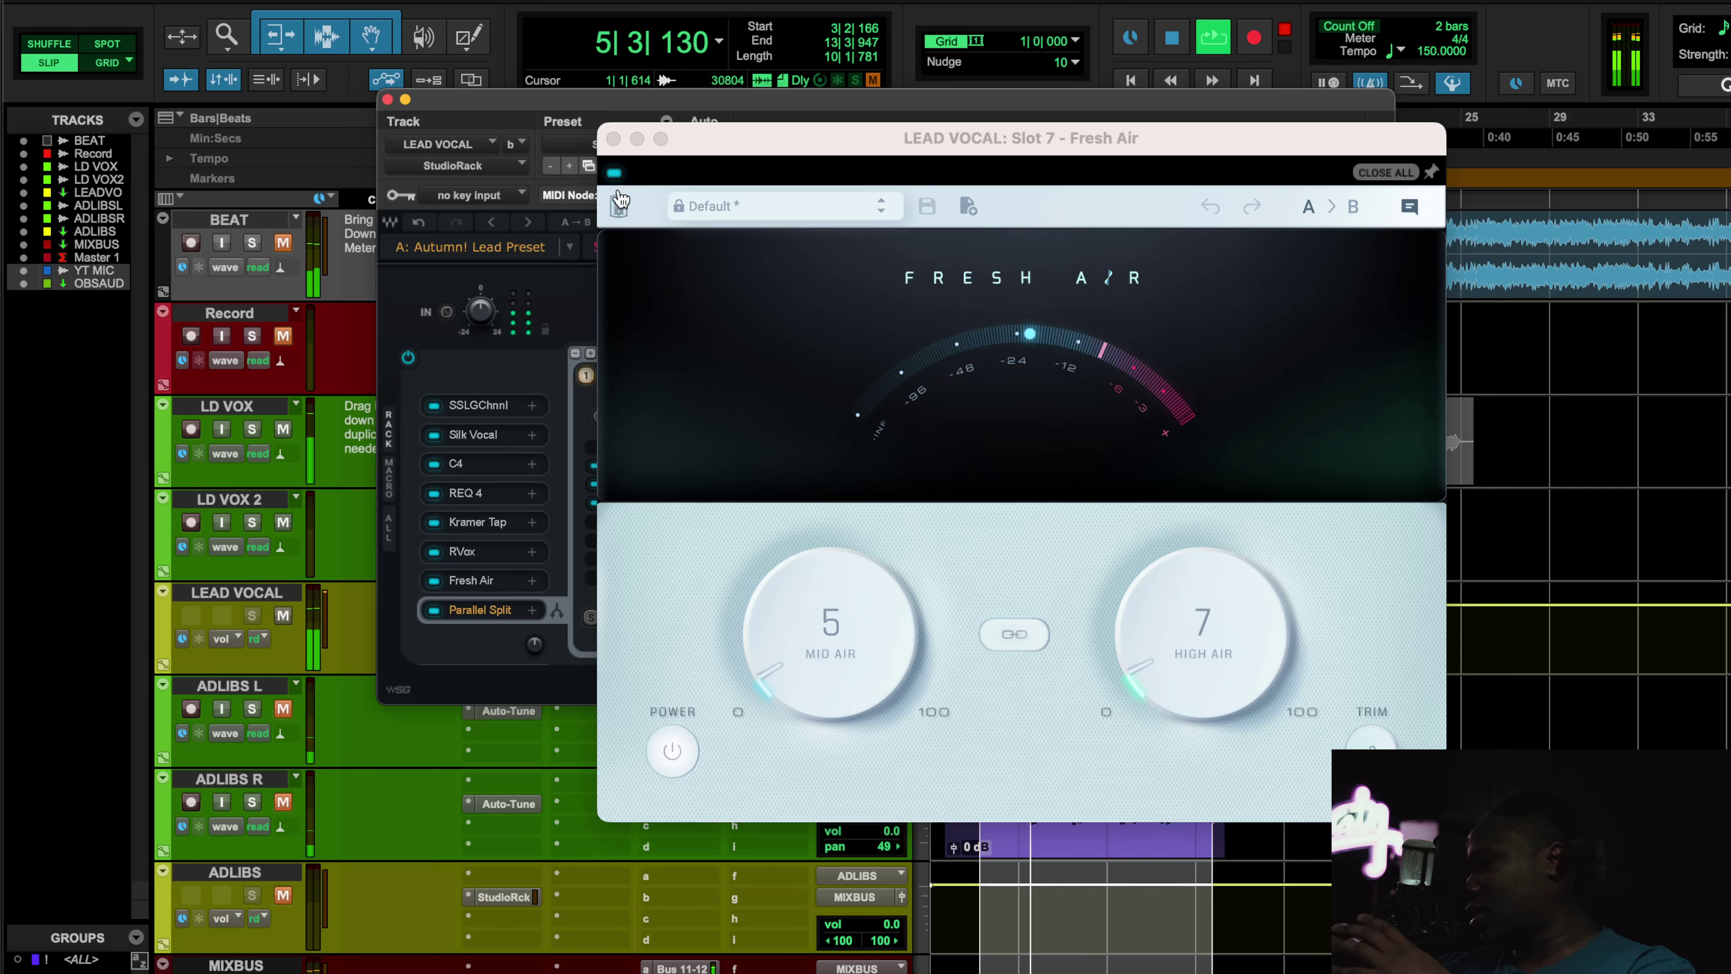
left_click(614, 174)
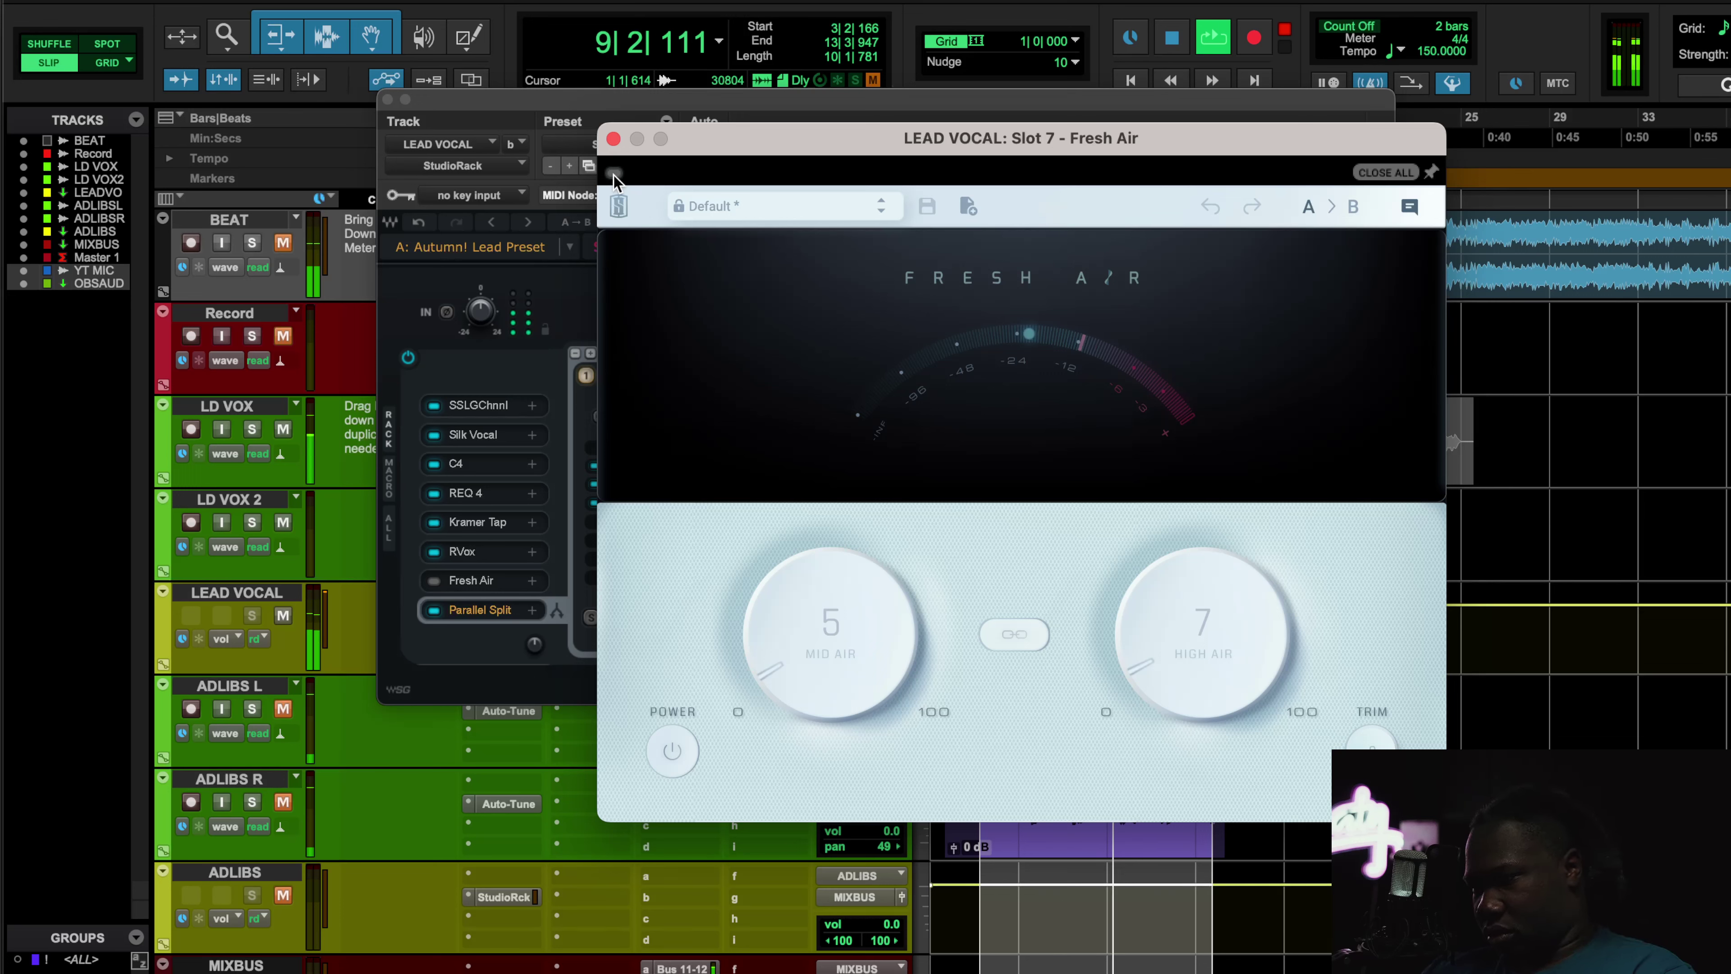
left_click(614, 174)
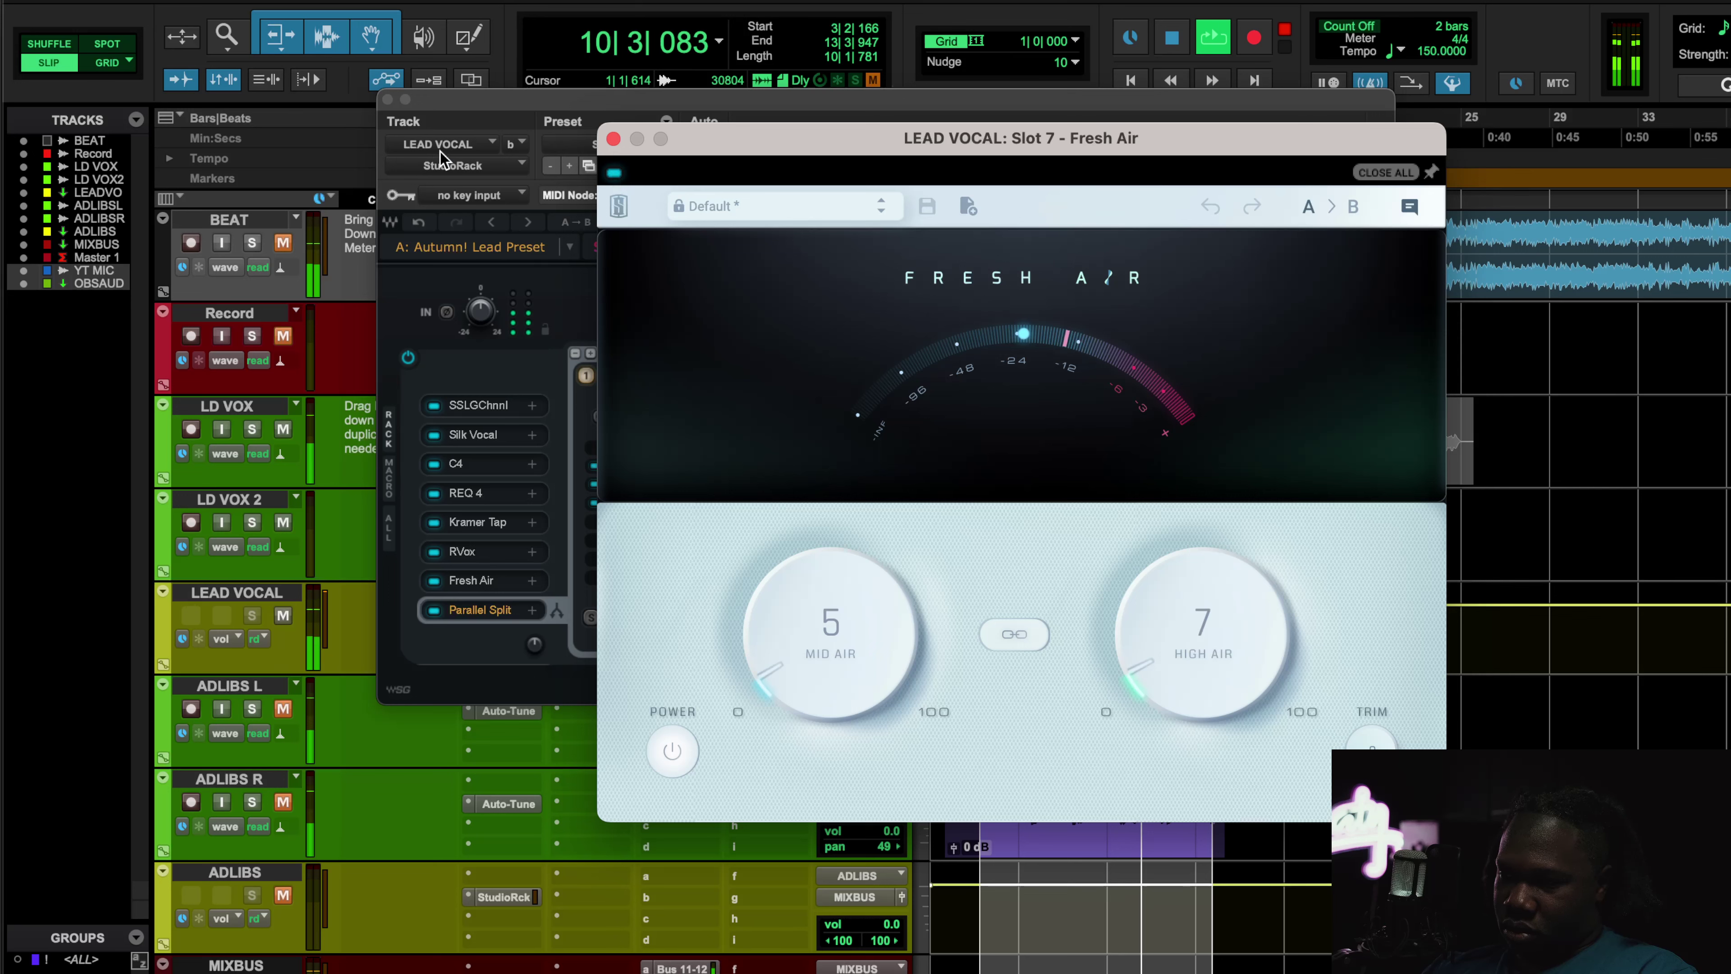
- Restart the loop with the BEAT track's mute toggled to hear the Fresh Air-processed vocal with the beat, and close Fresh Air
key("space")
key("space")
left_click(283, 245)
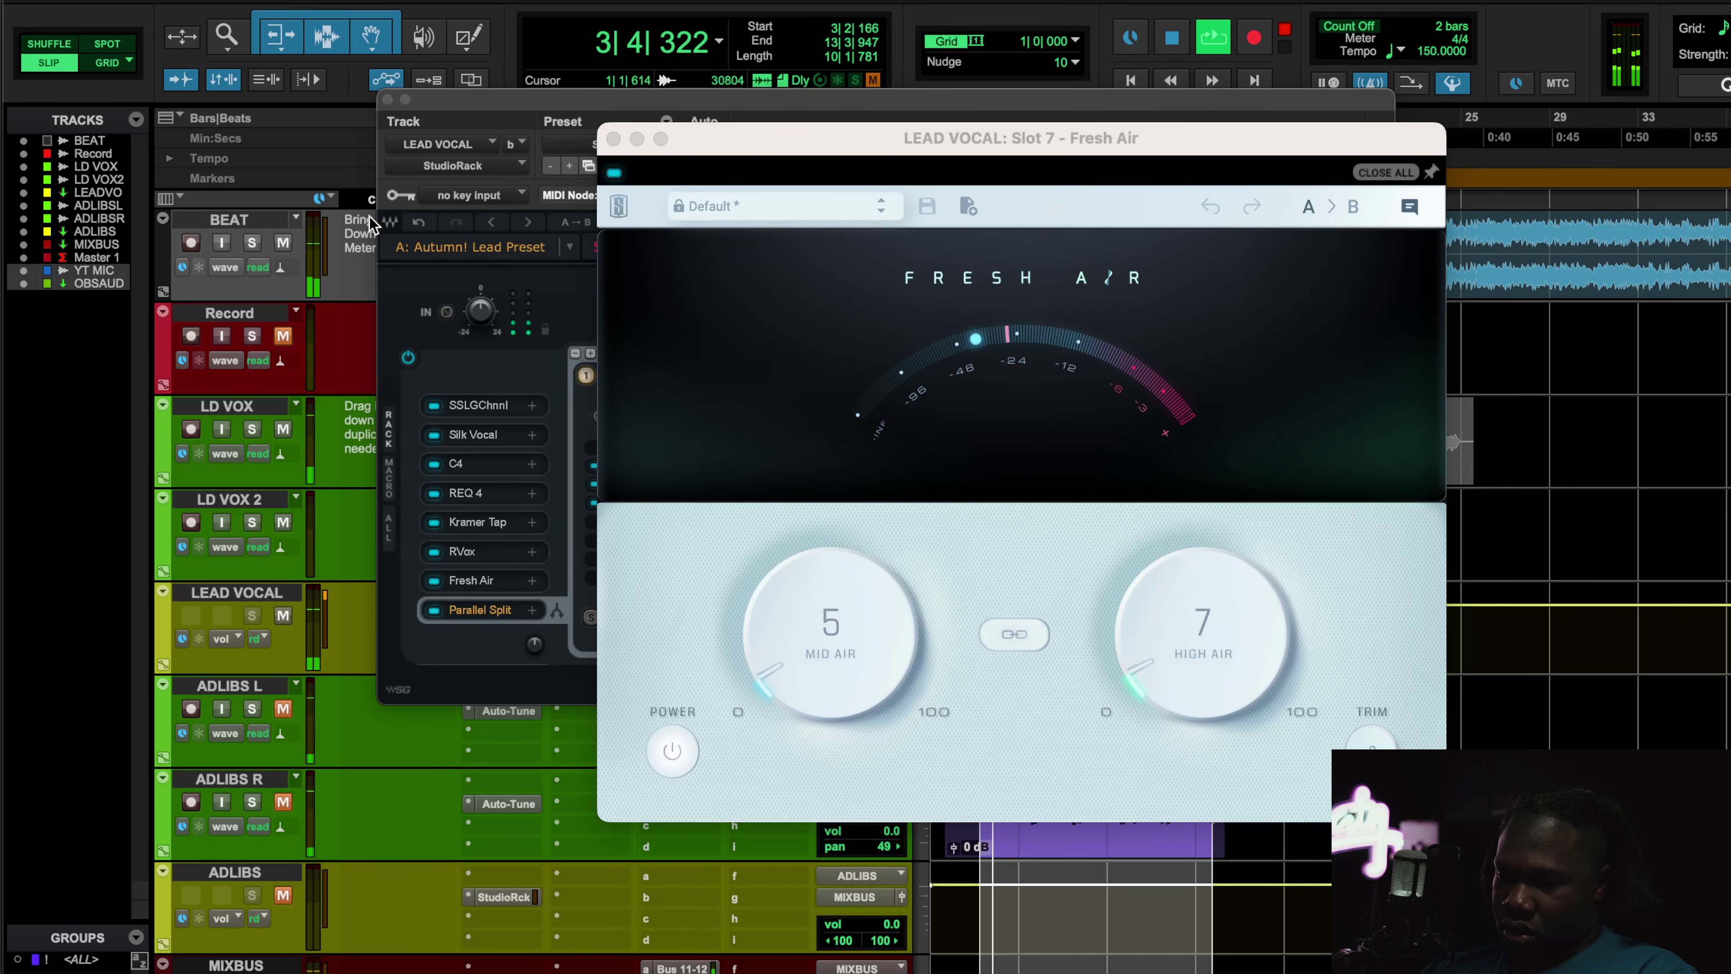
left_click(611, 142)
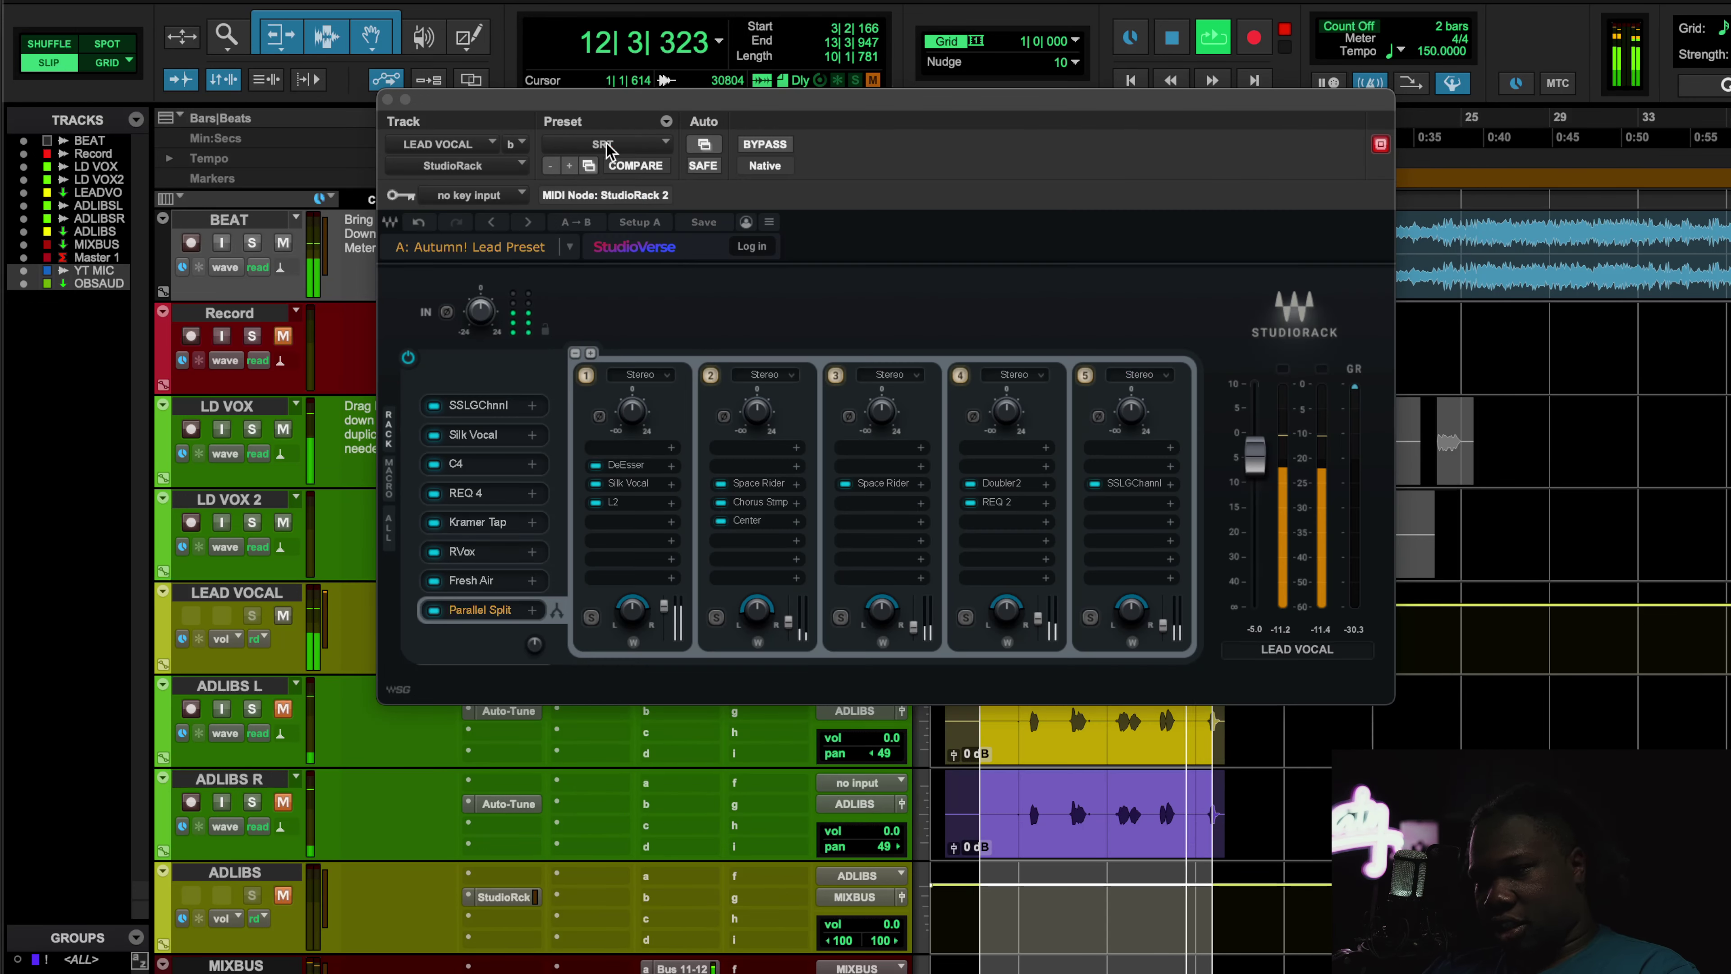
key("space")
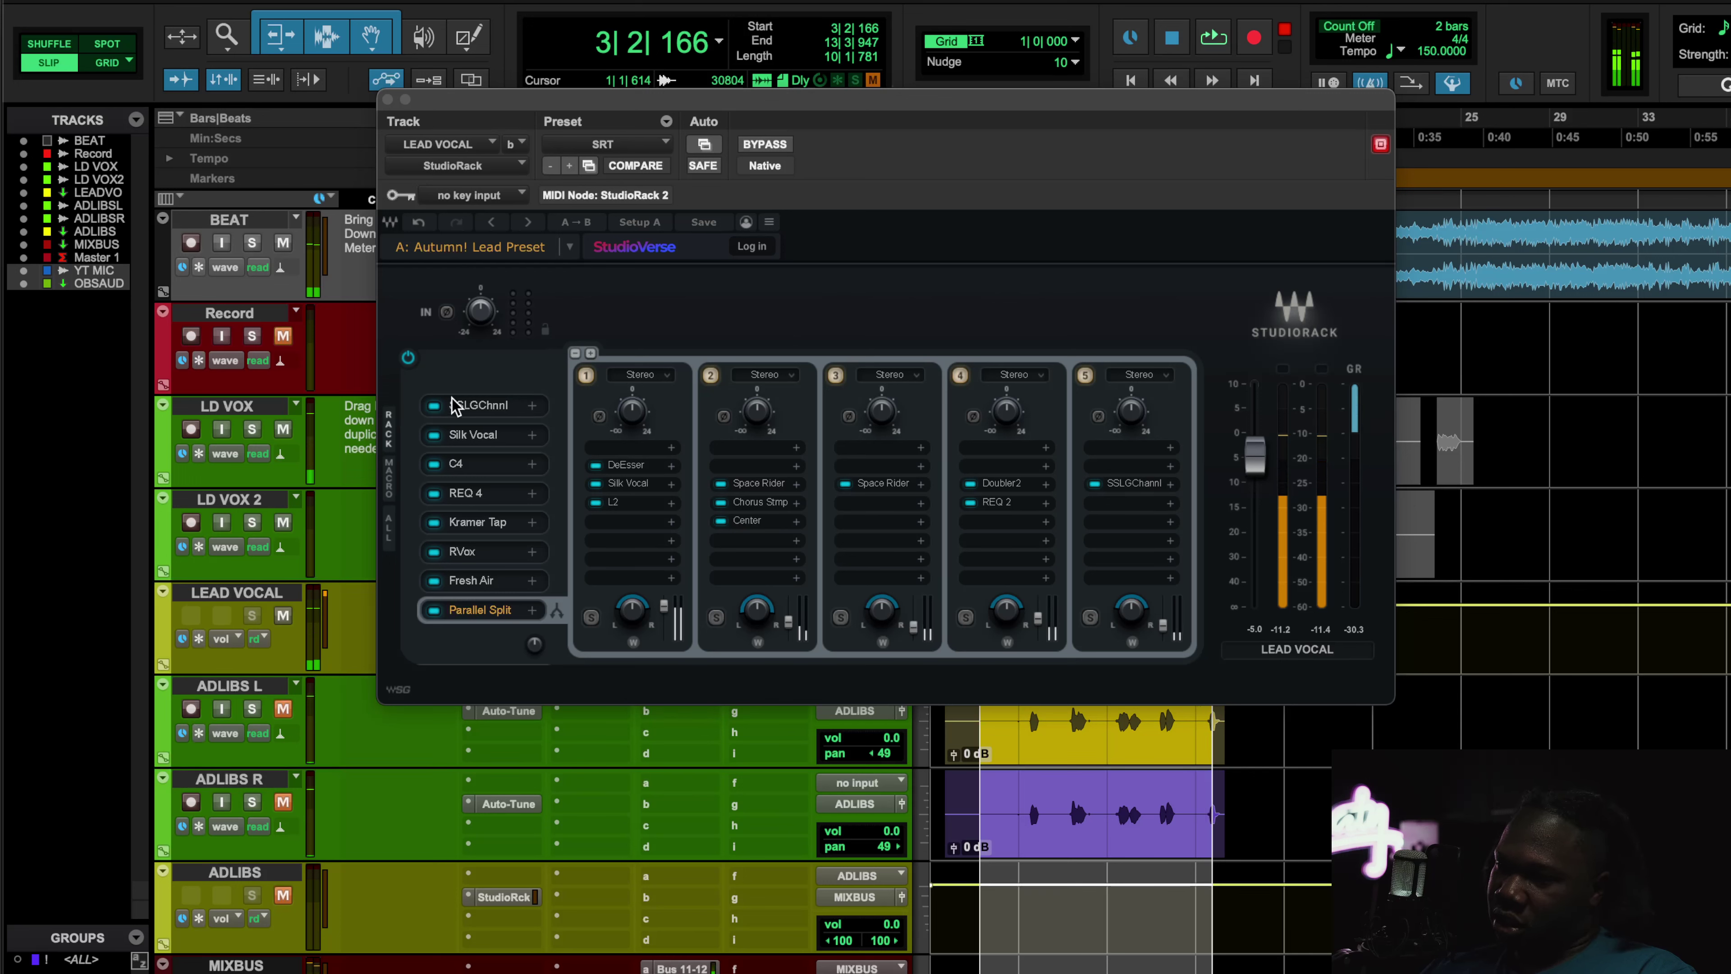
- Open the DeEsser in the first parallel rack, audition it during loop playback, and close it
left_click(627, 473)
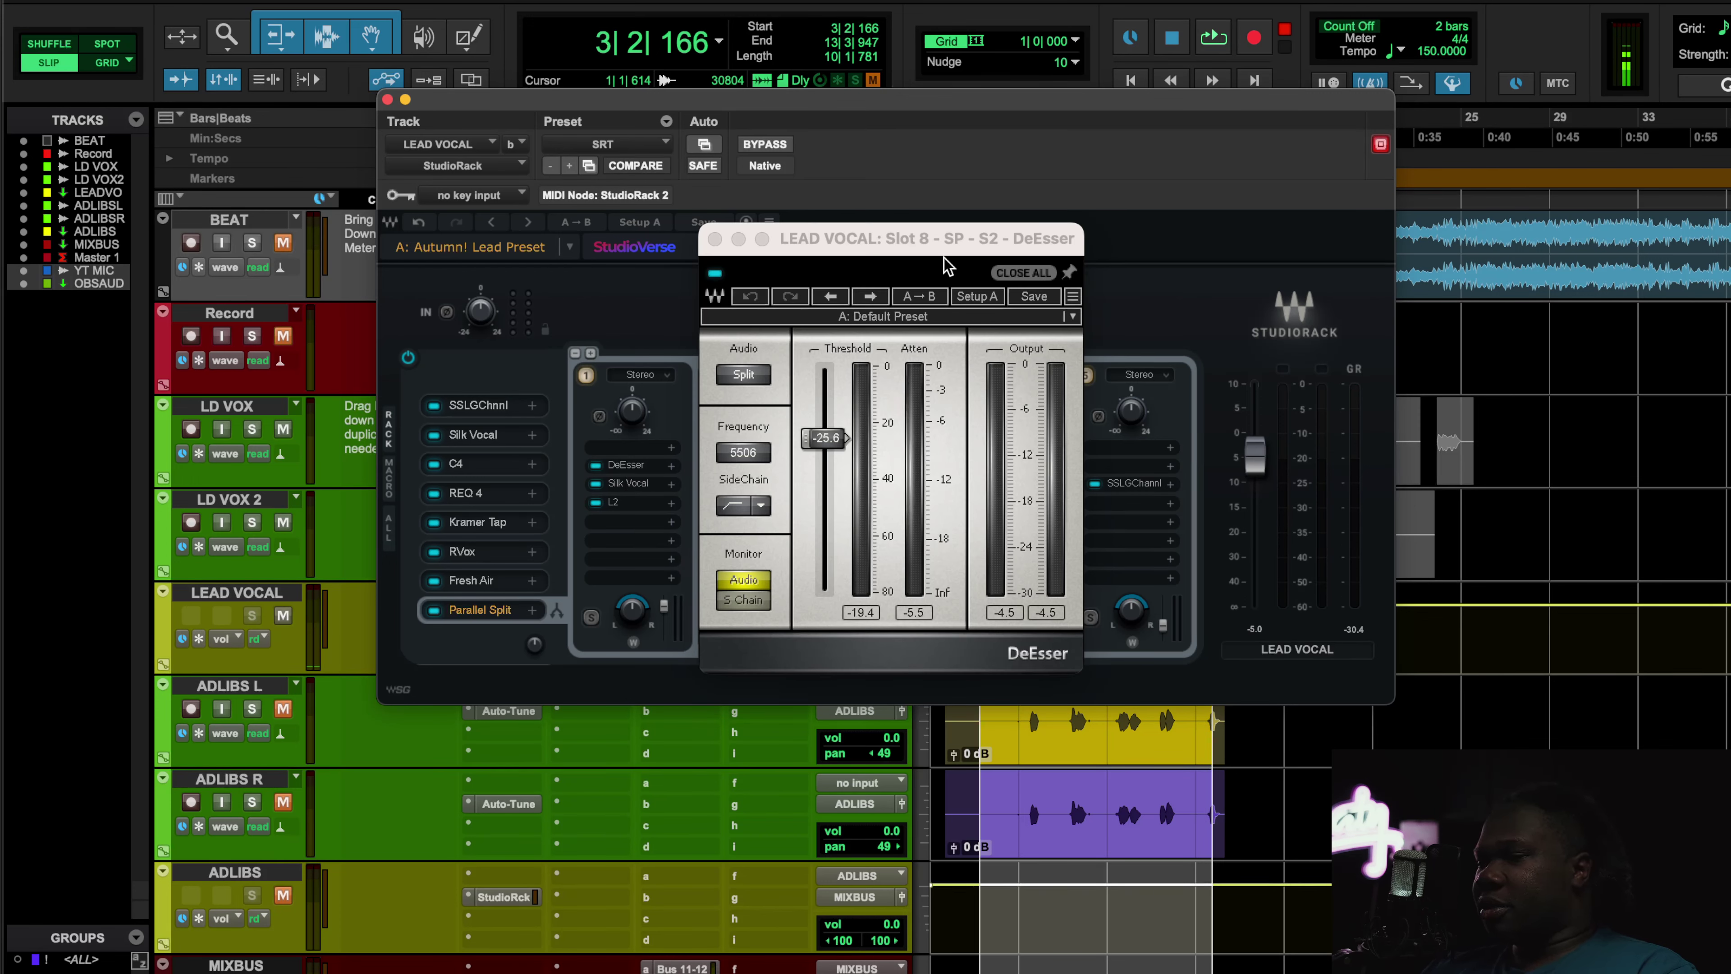
key("space")
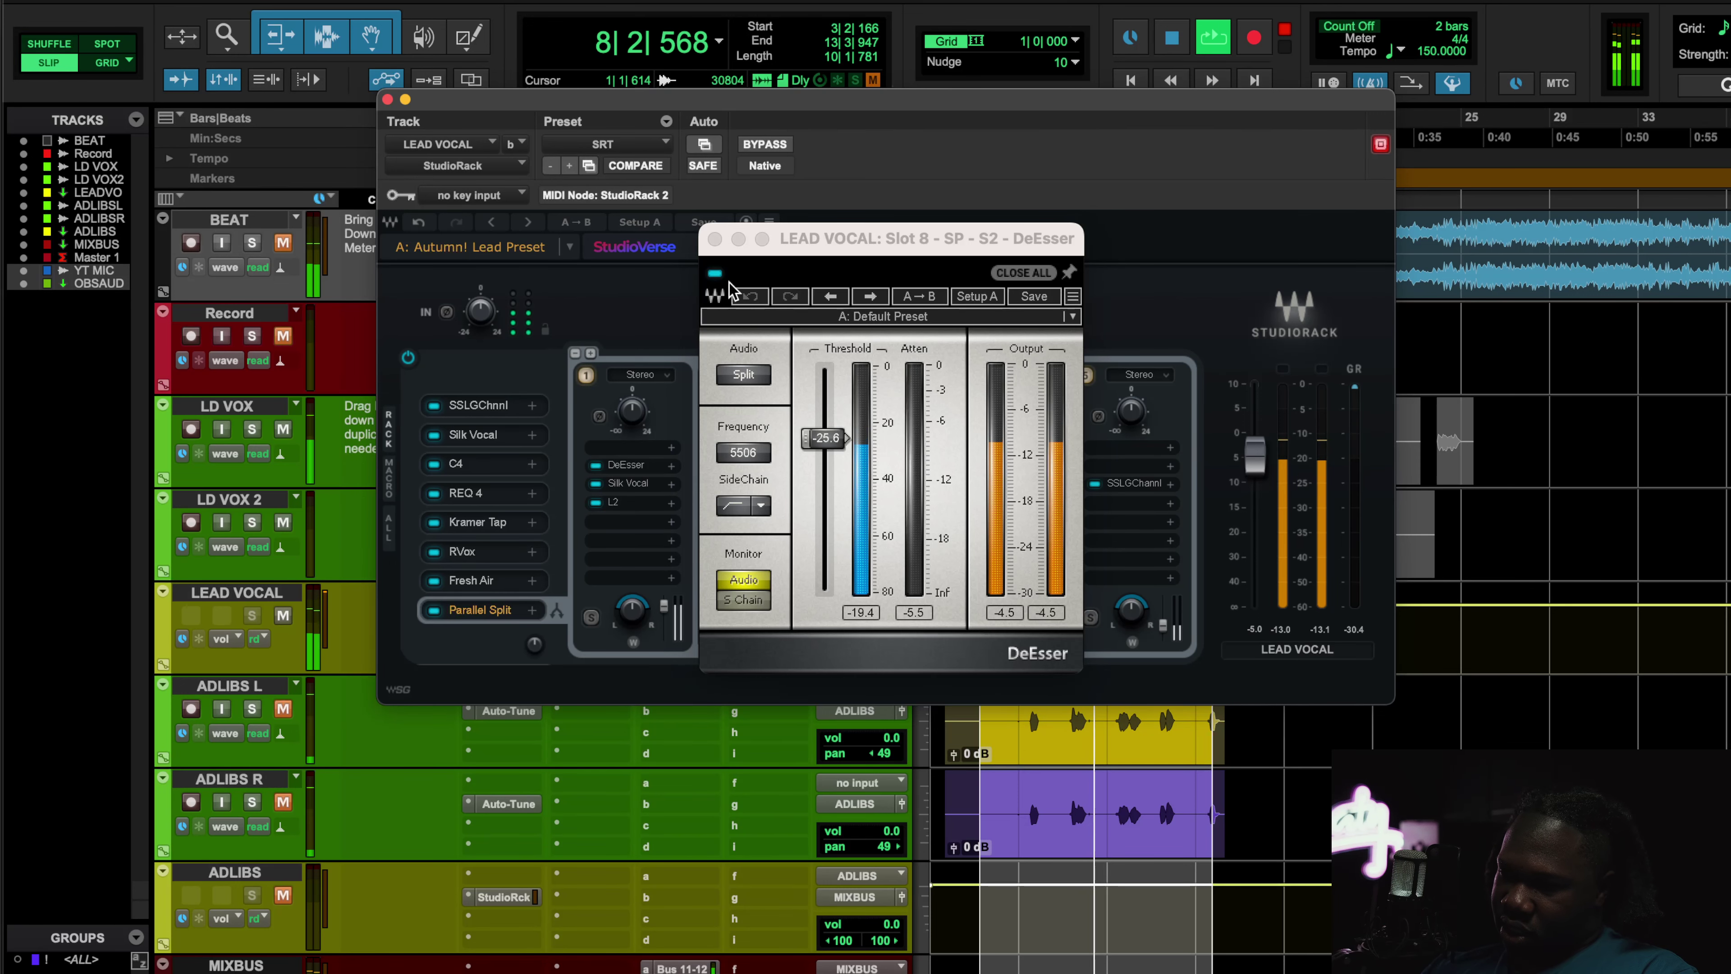
left_click(715, 239)
key("space")
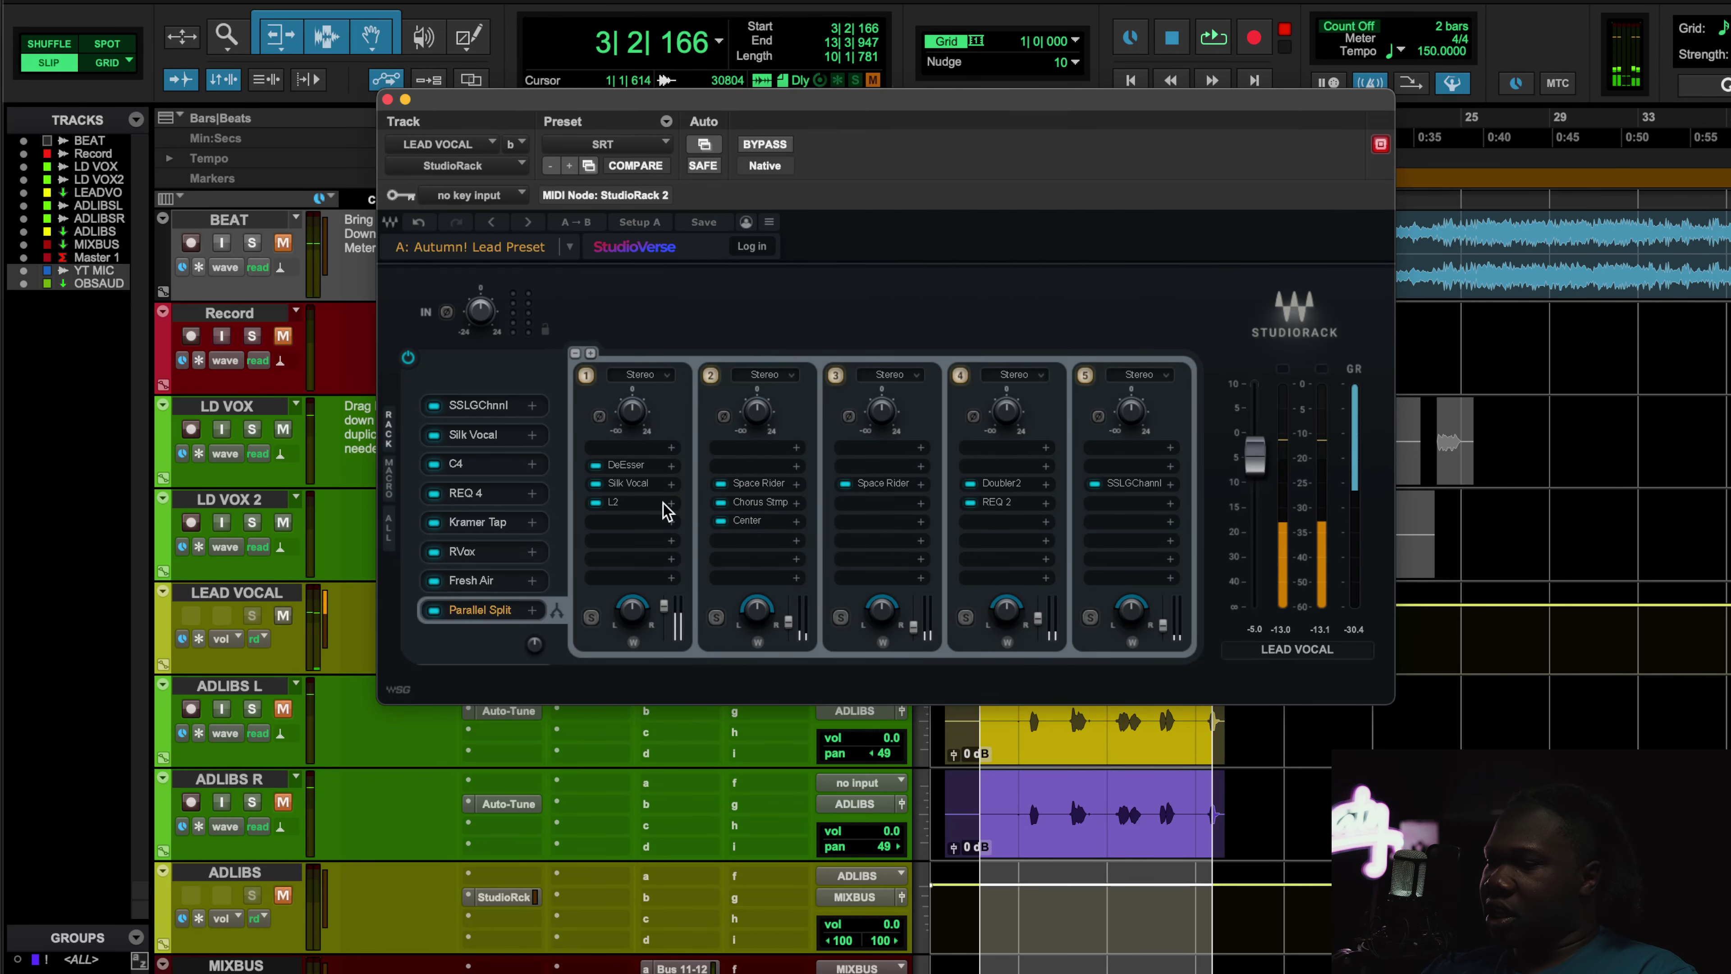
- Review the first parallel rack's Silk Vocal settings against the main chain's Silk Vocal and Kramer Tape
left_click(628, 483)
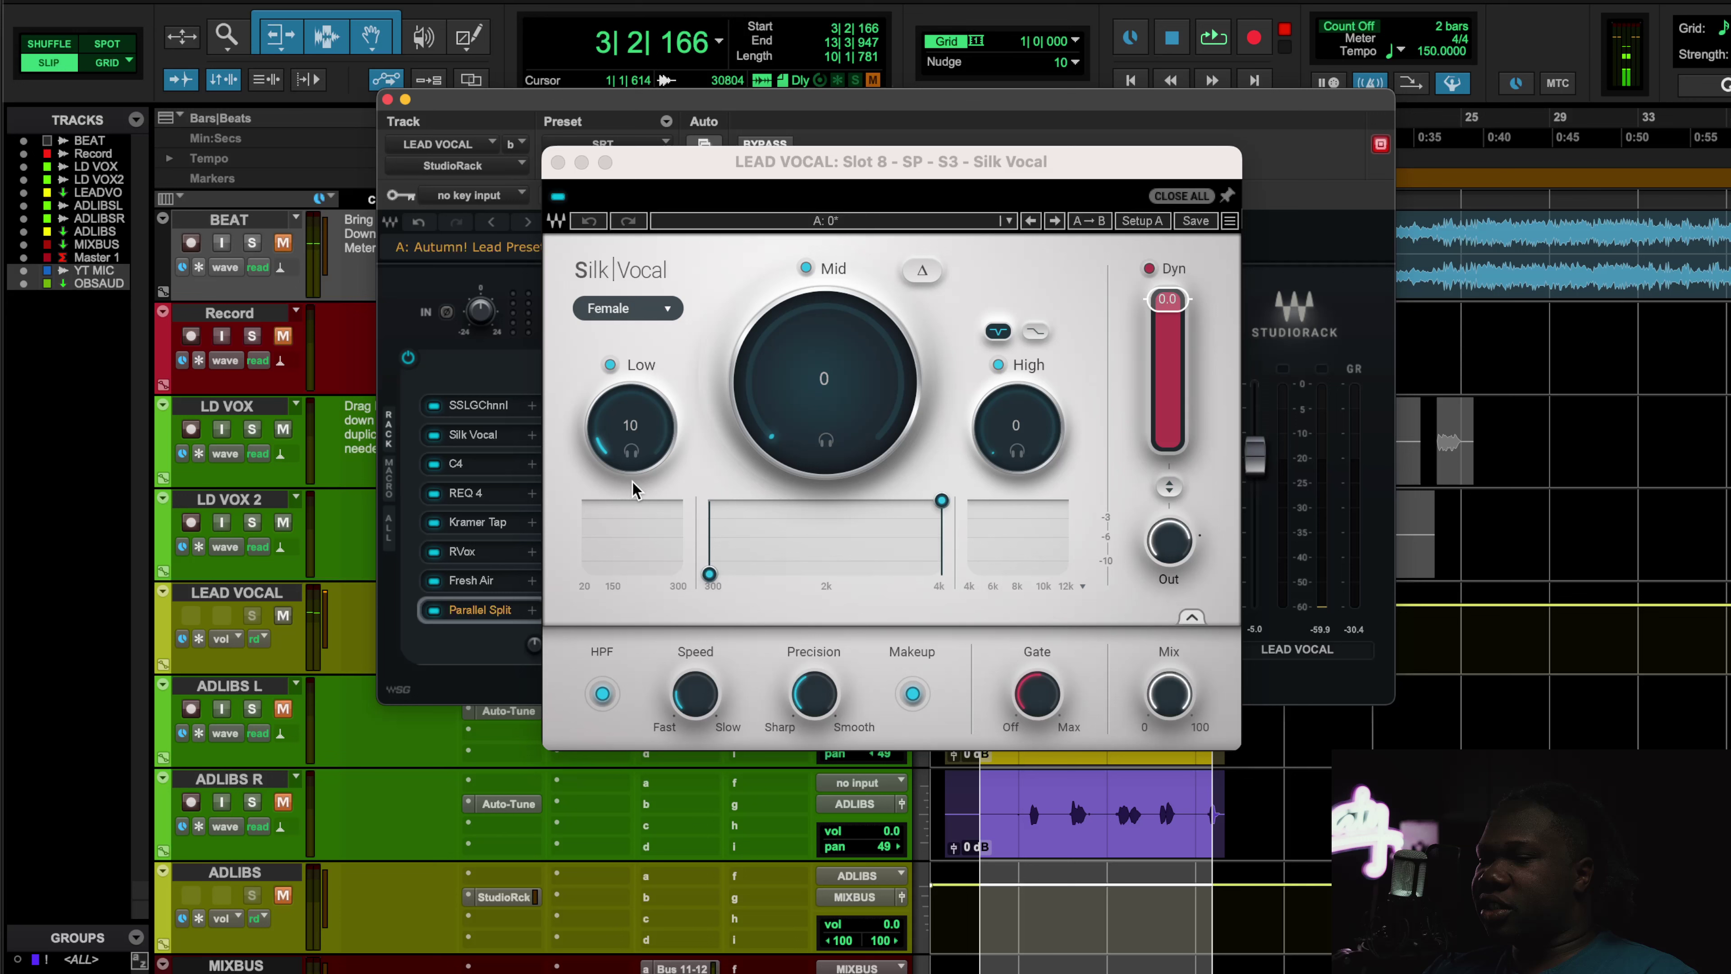
left_click(506, 448)
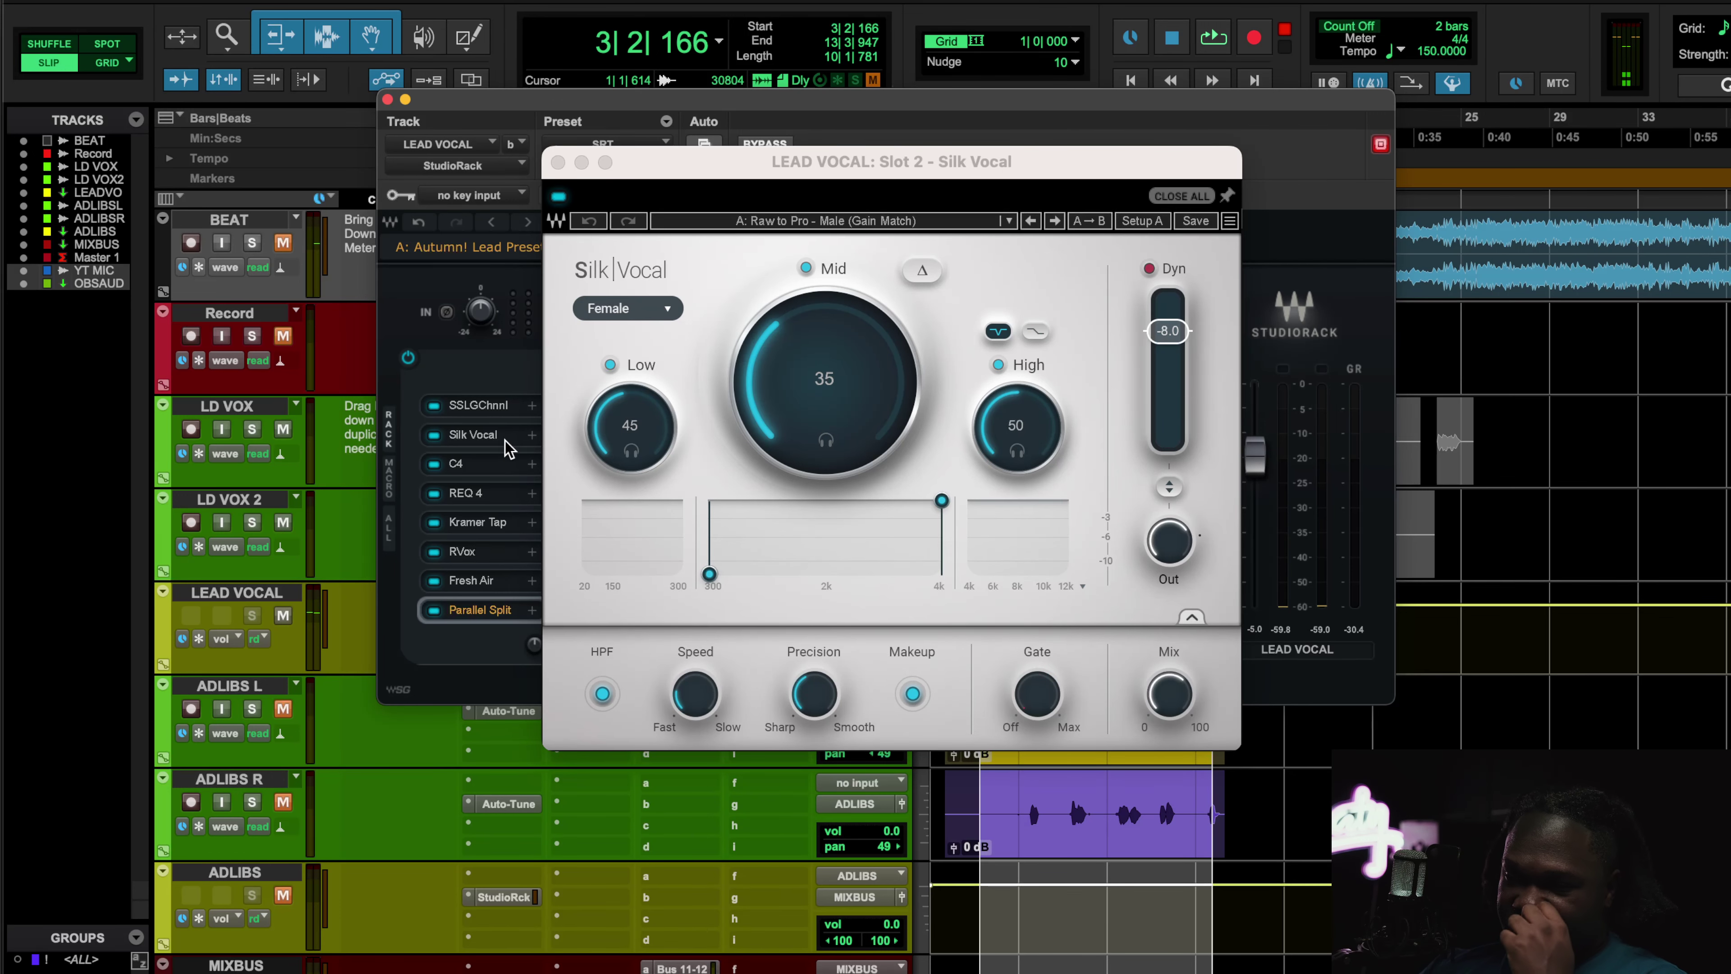
left_click(485, 527)
left_click(466, 137)
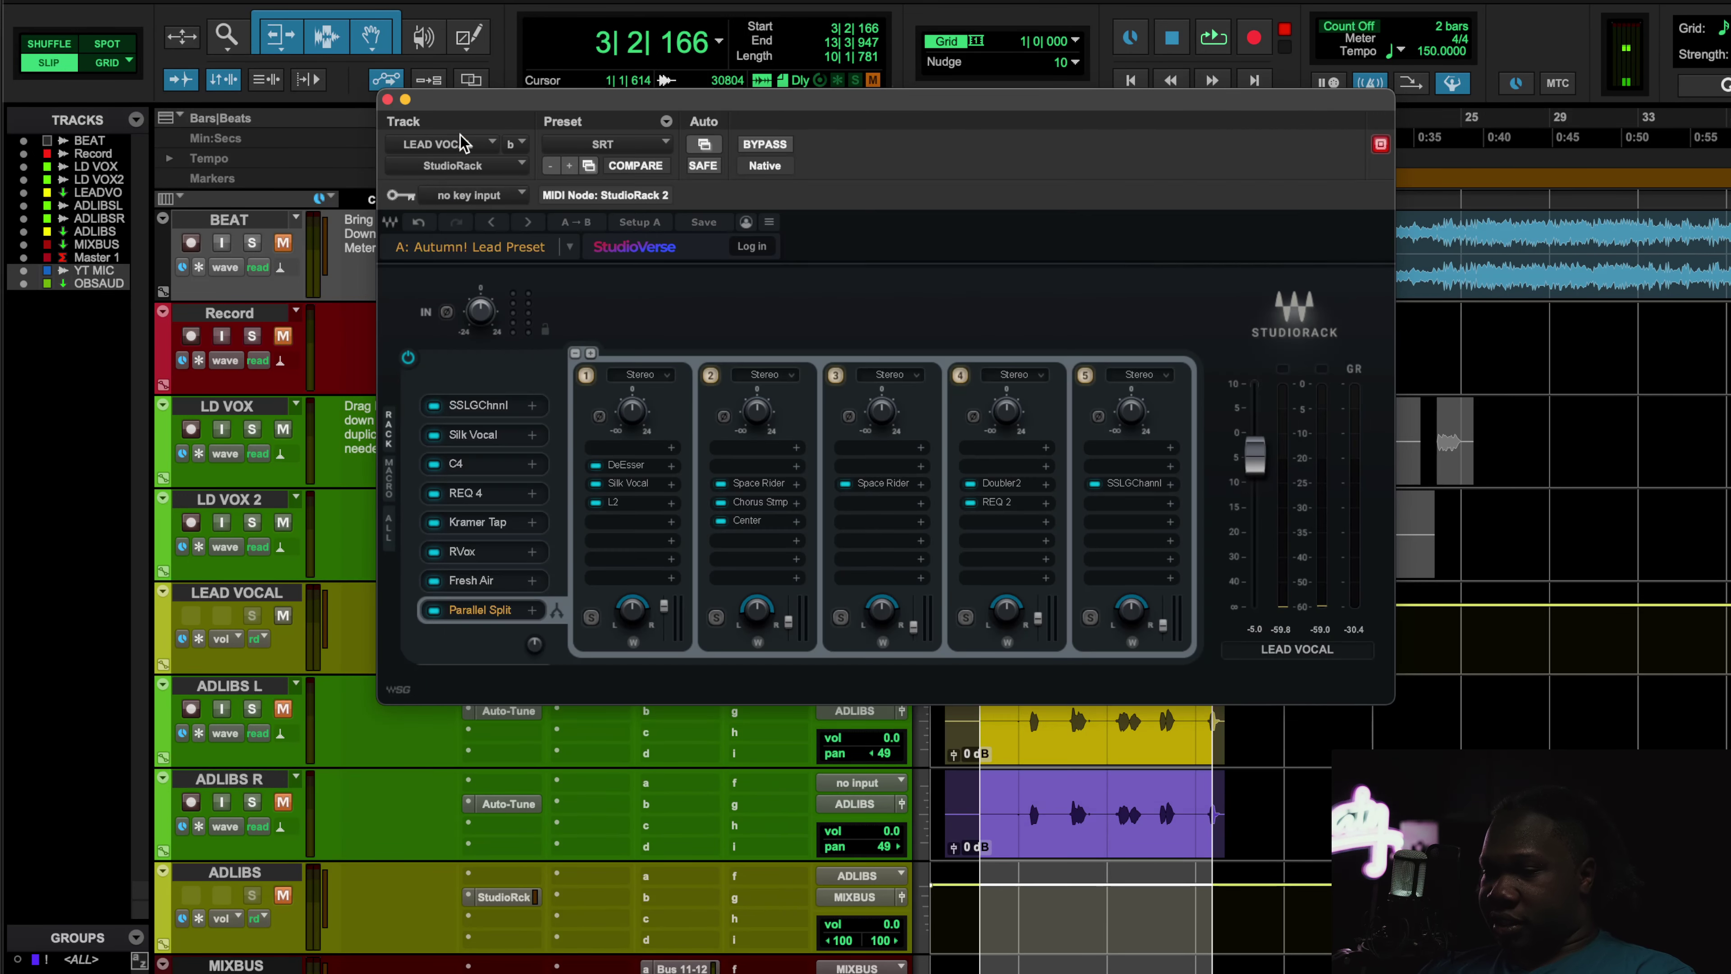
left_click(623, 485)
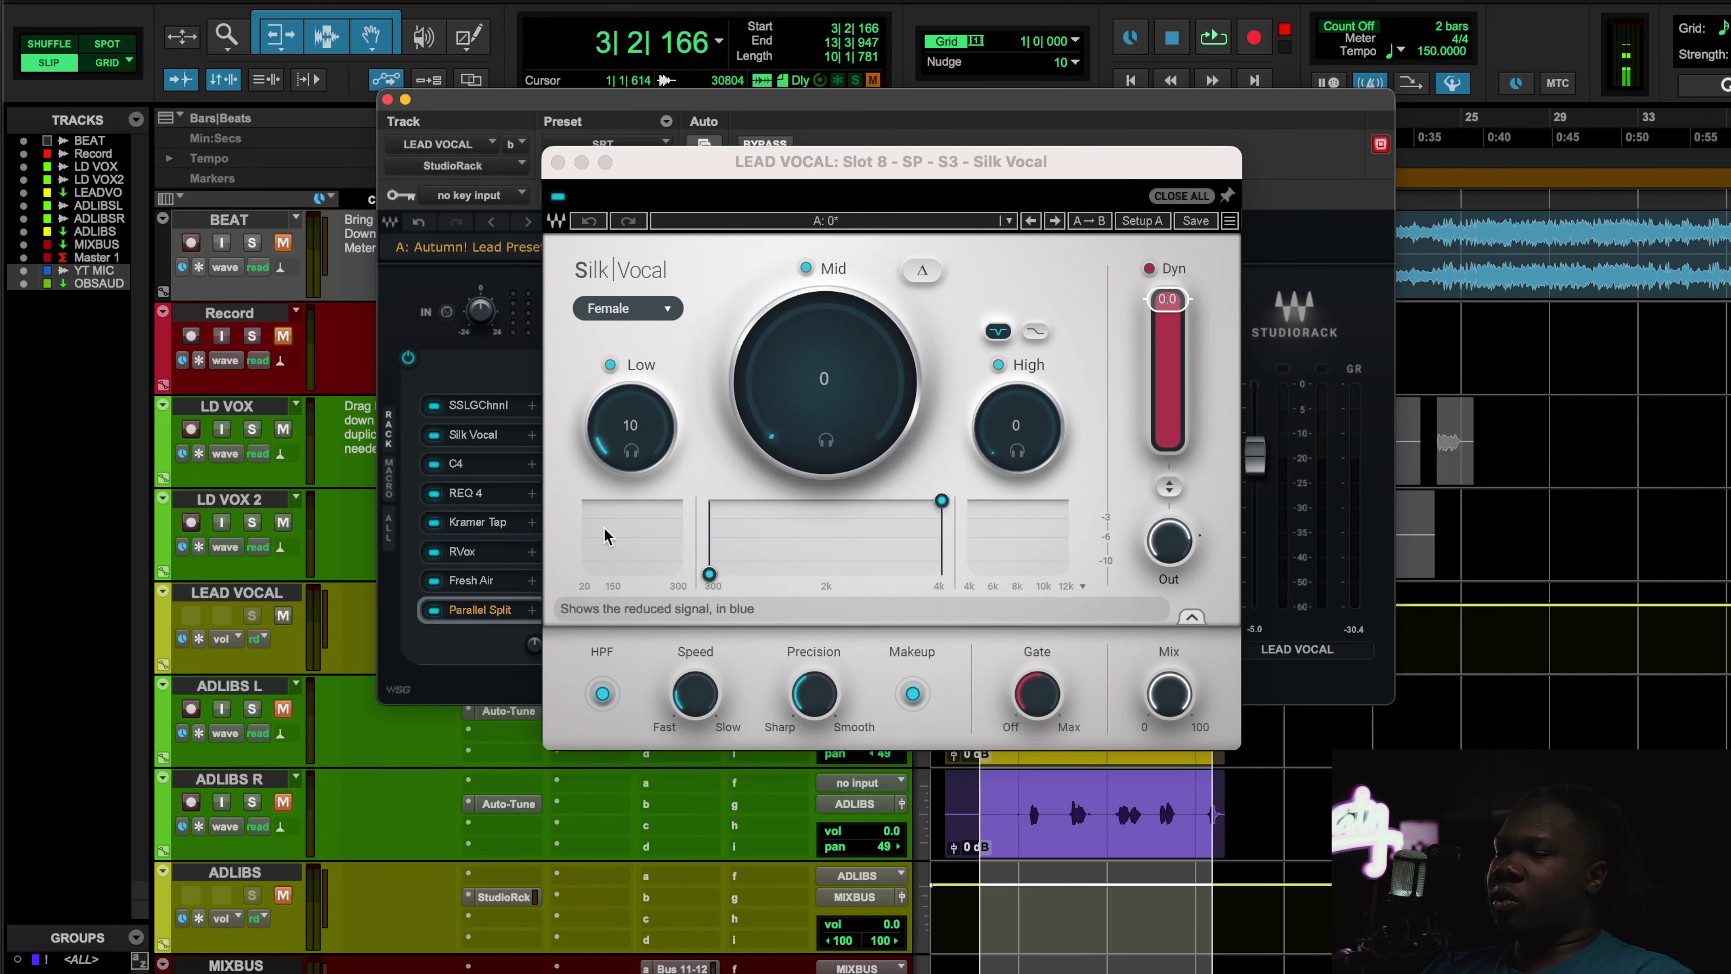
left_click(510, 522)
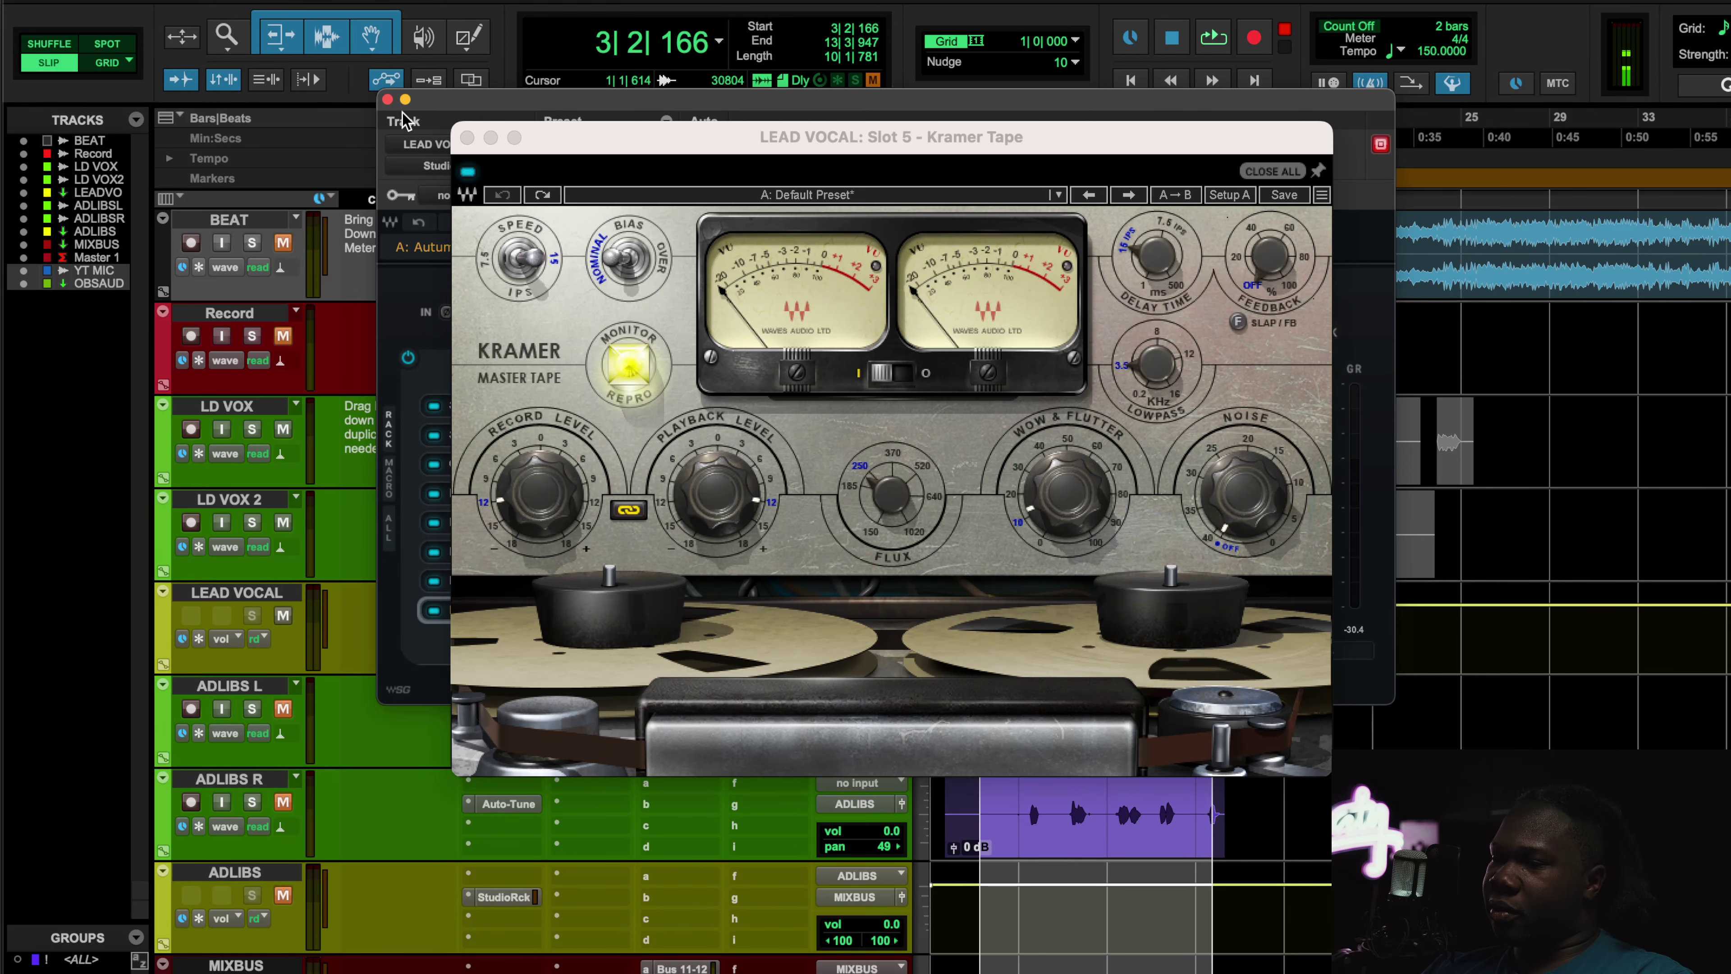
left_click(467, 138)
left_click(462, 552)
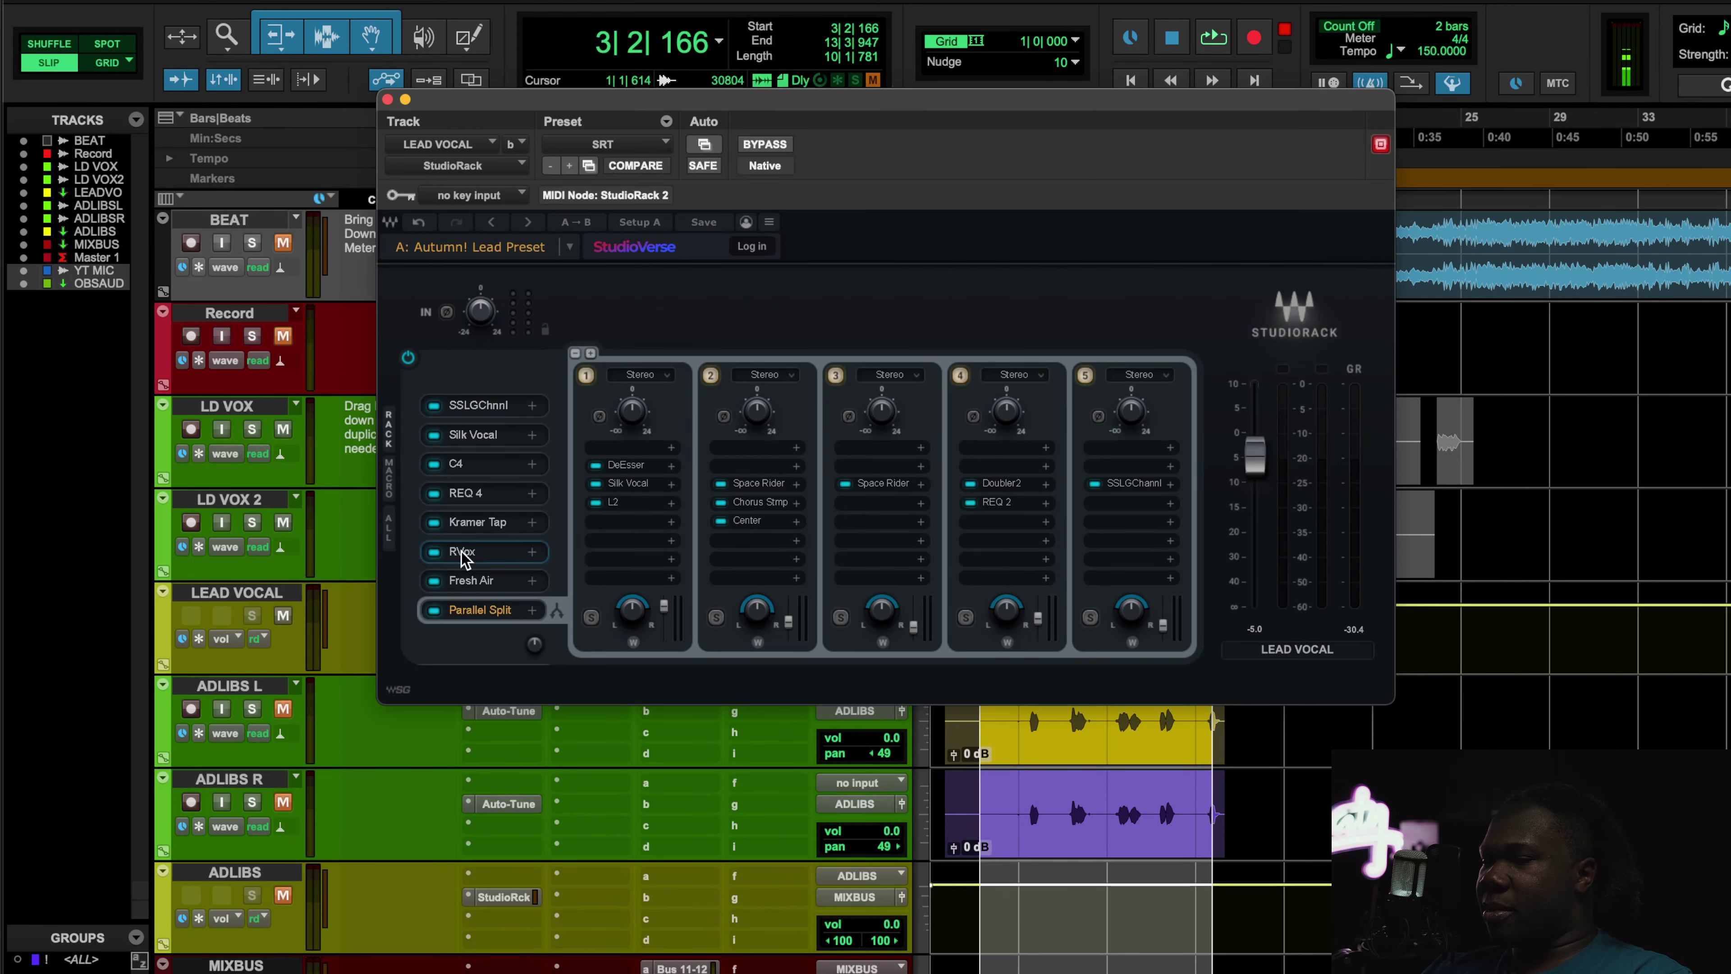
- Open Silk Vocal in the first parallel rack and switch it off and on during loop playback to compare its effect
left_click(619, 485)
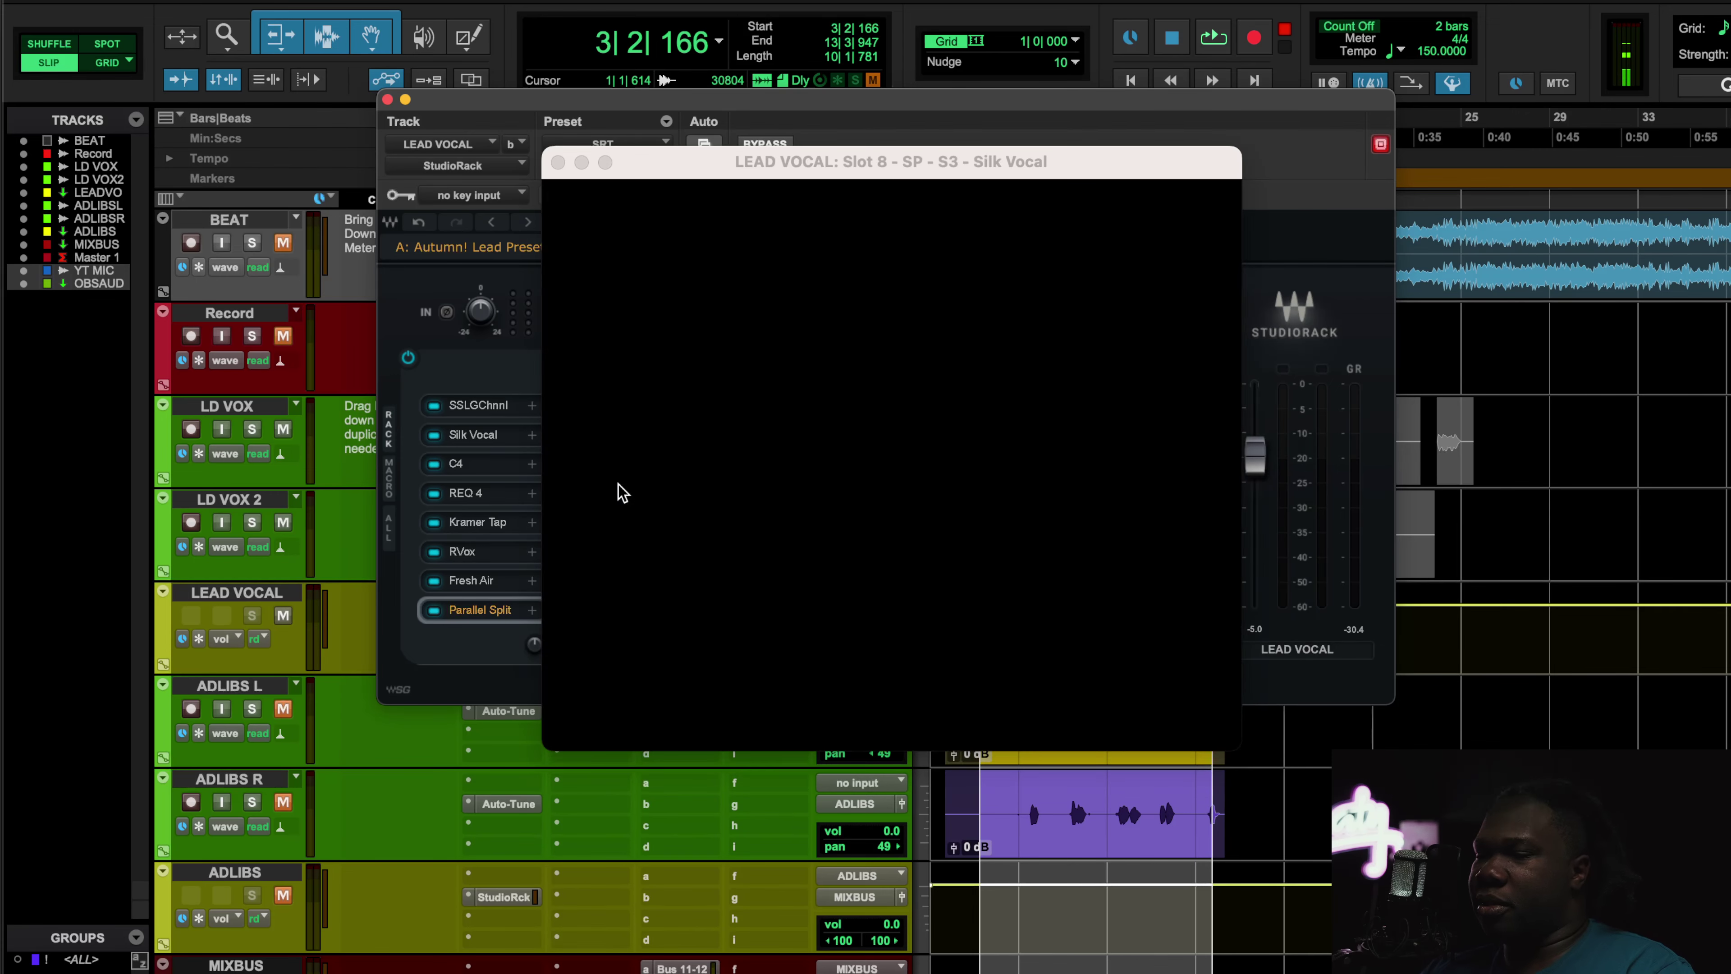
key("space")
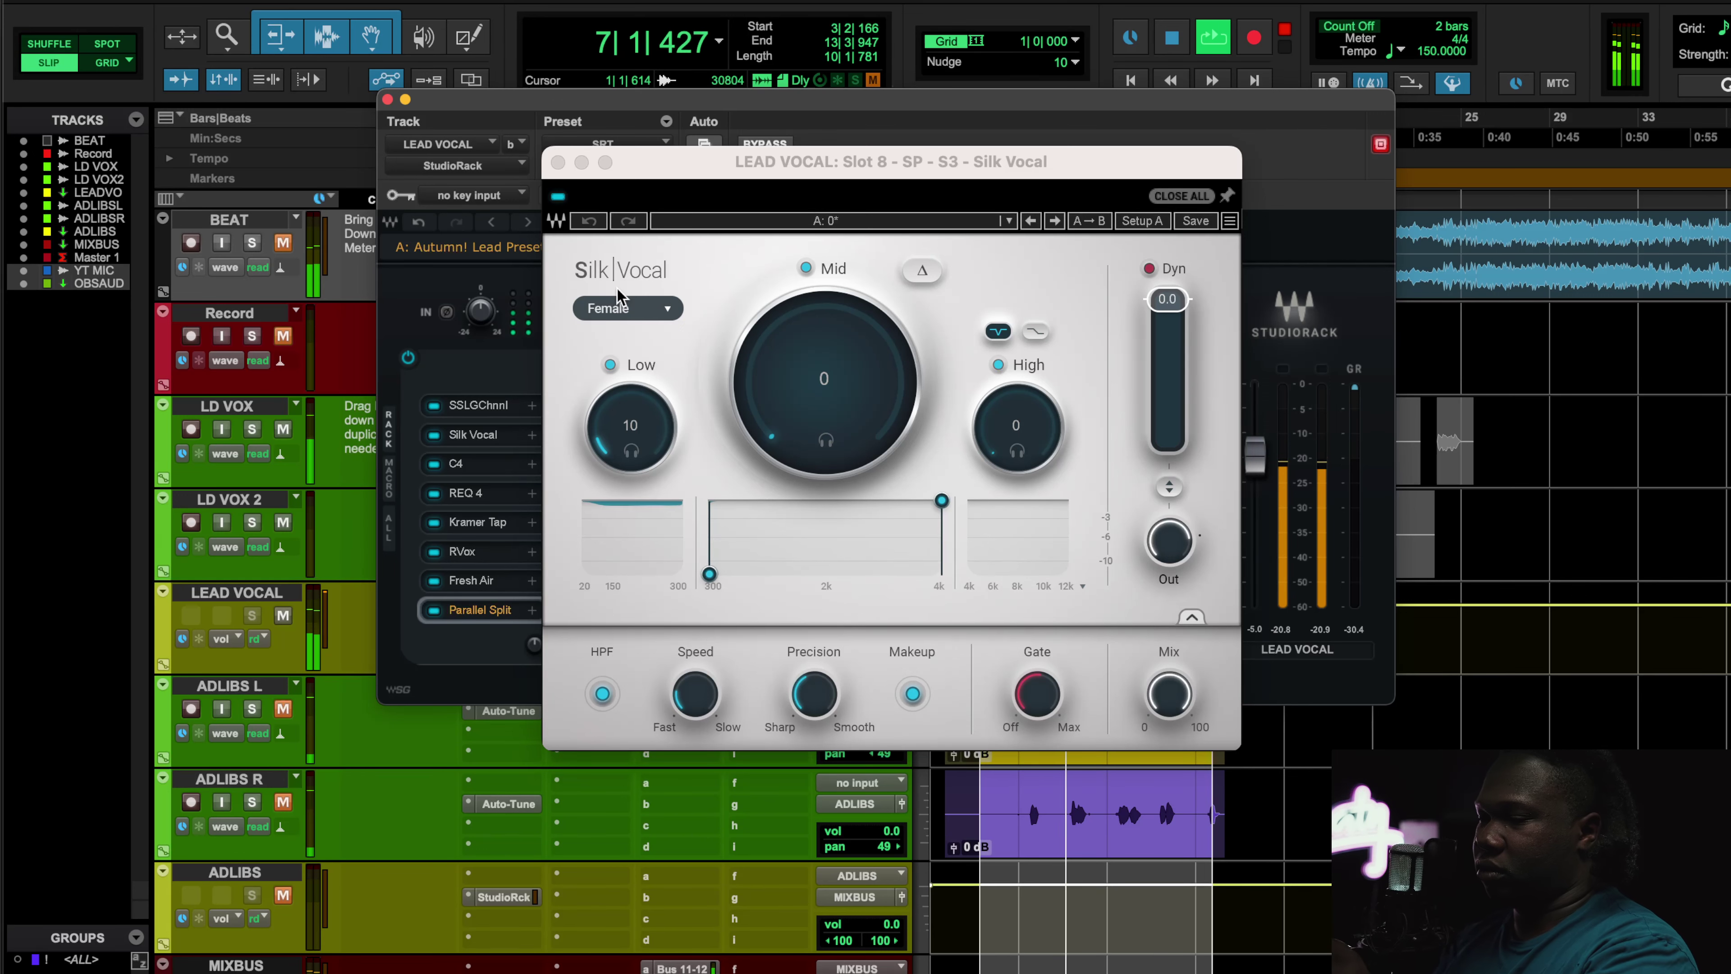
left_click(557, 199)
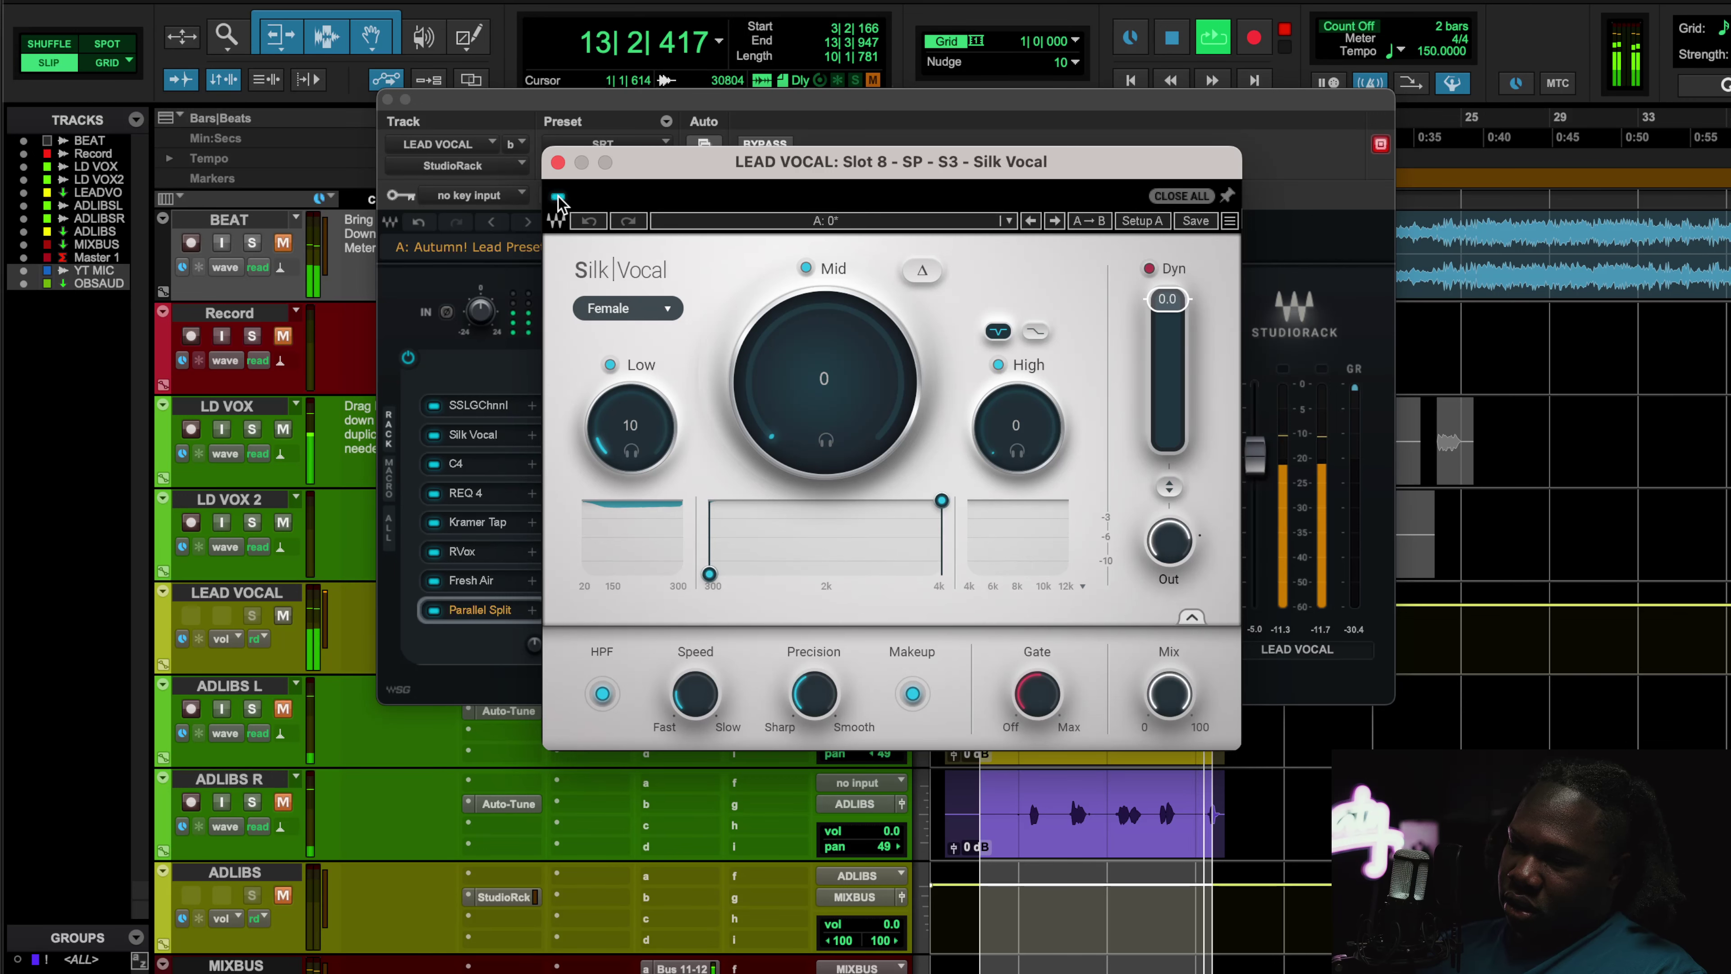
key("space")
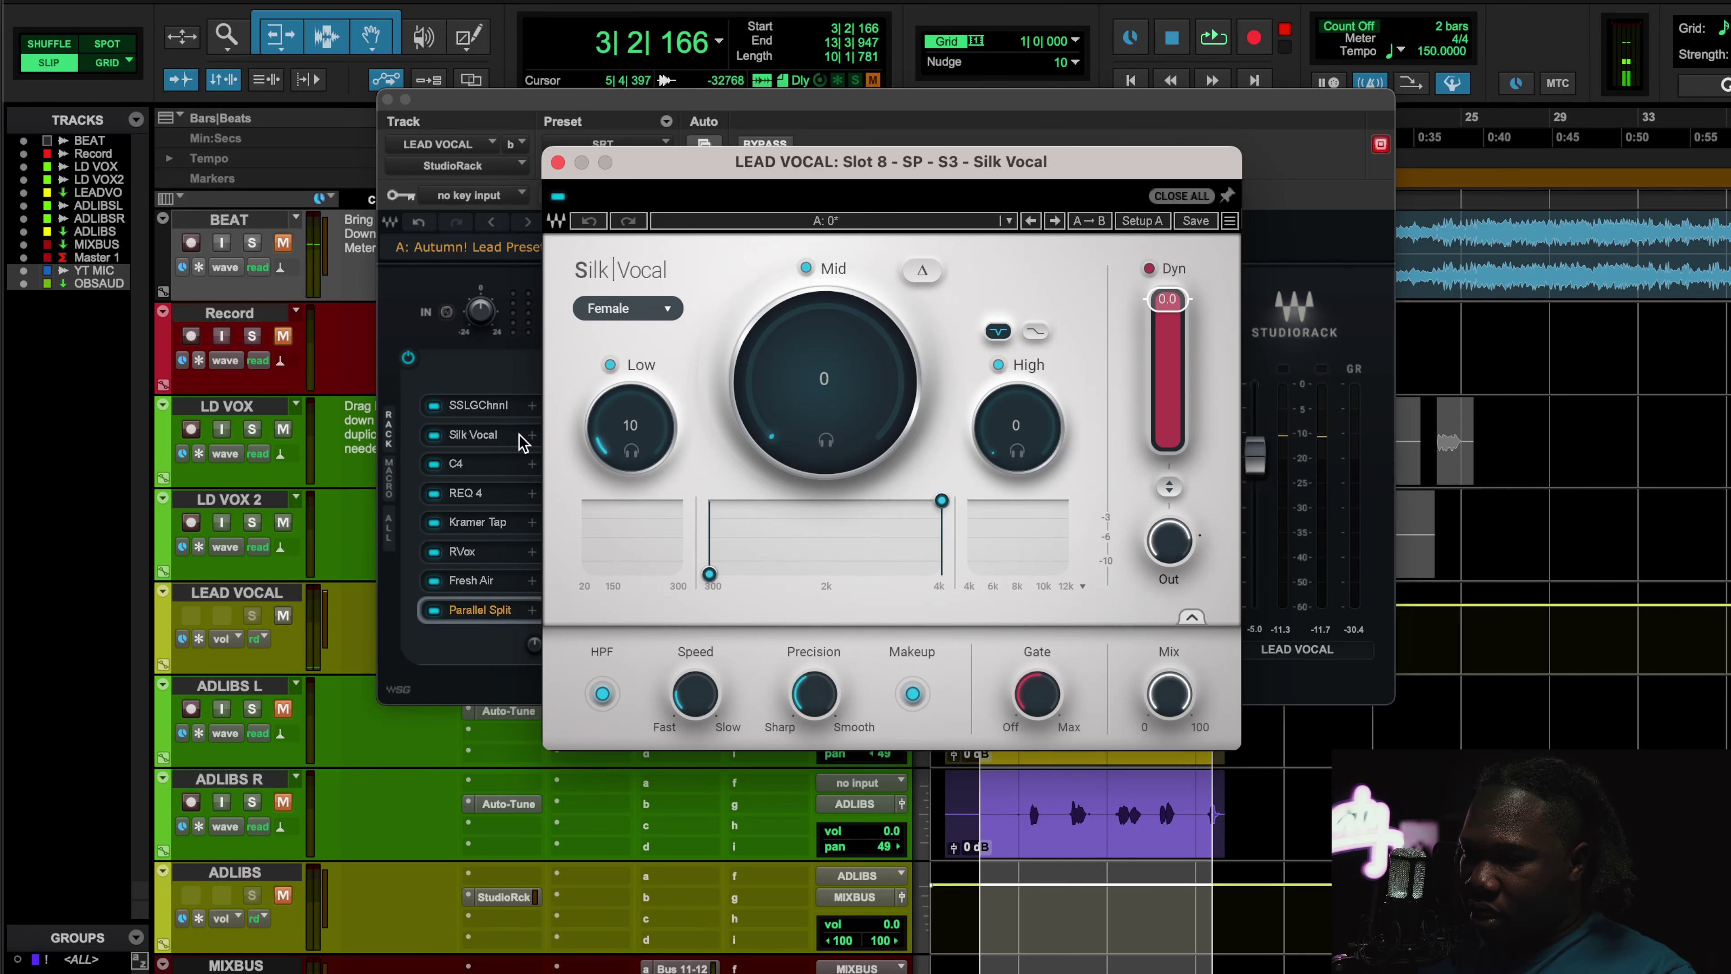
- Review the main chain's RVox, the first parallel rack's L2, and the main chain's Fresh Air settings
left_click(494, 547)
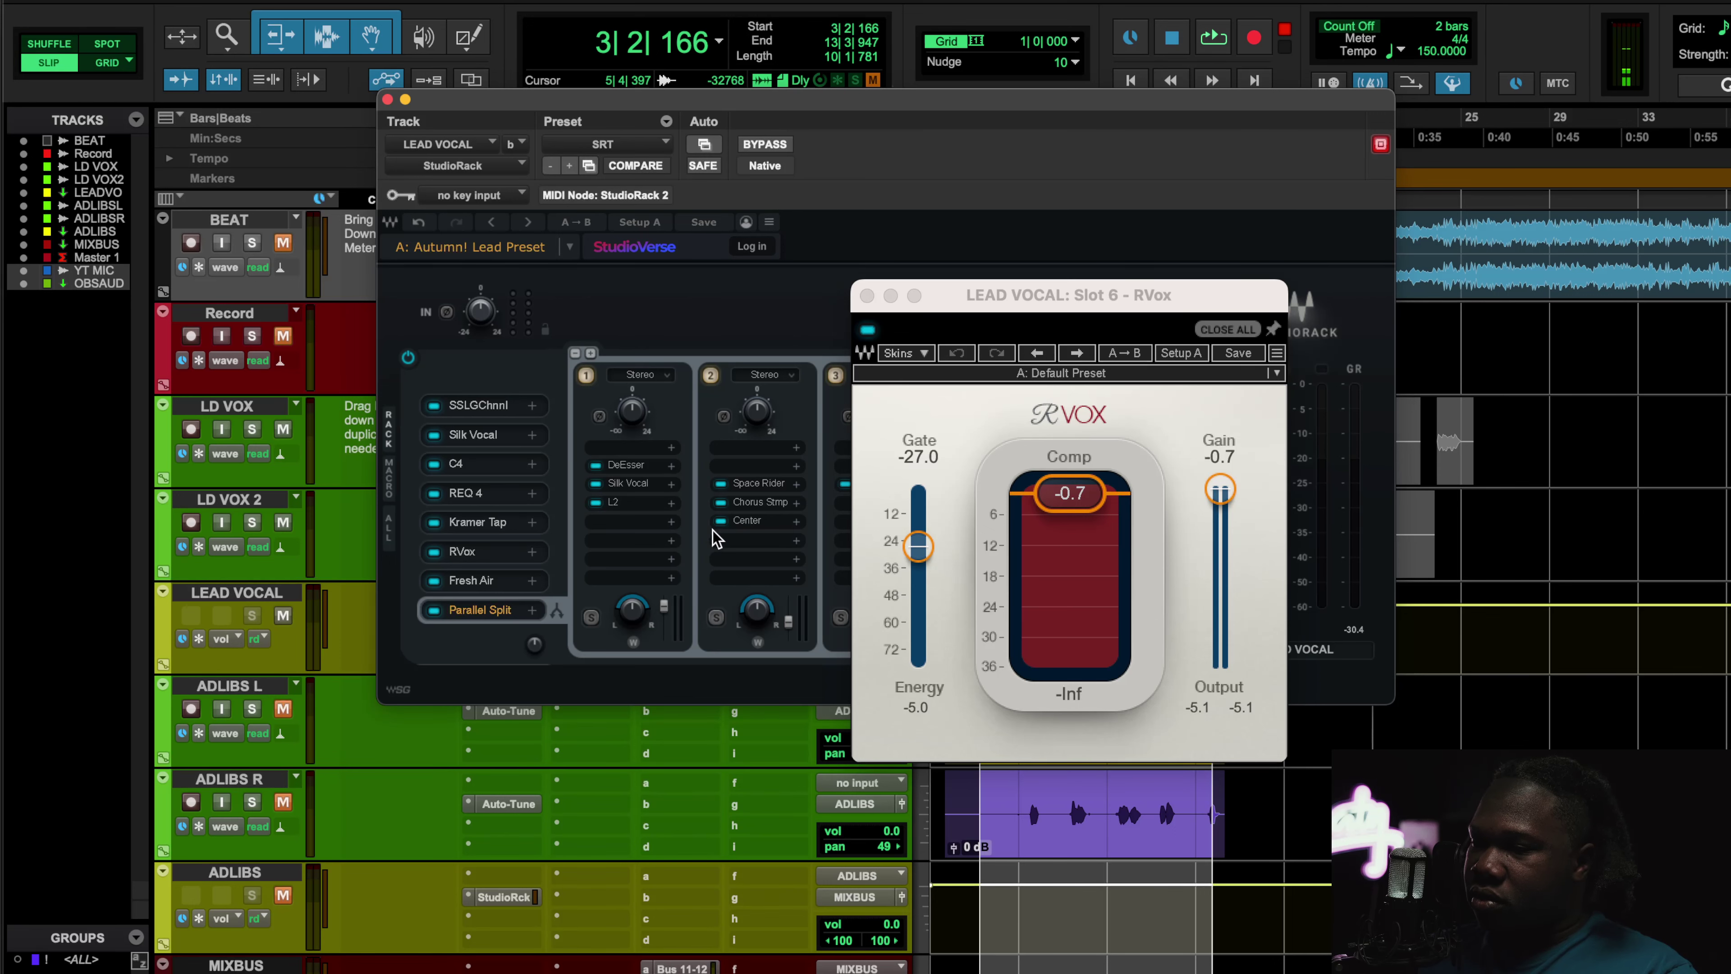
left_click(625, 502)
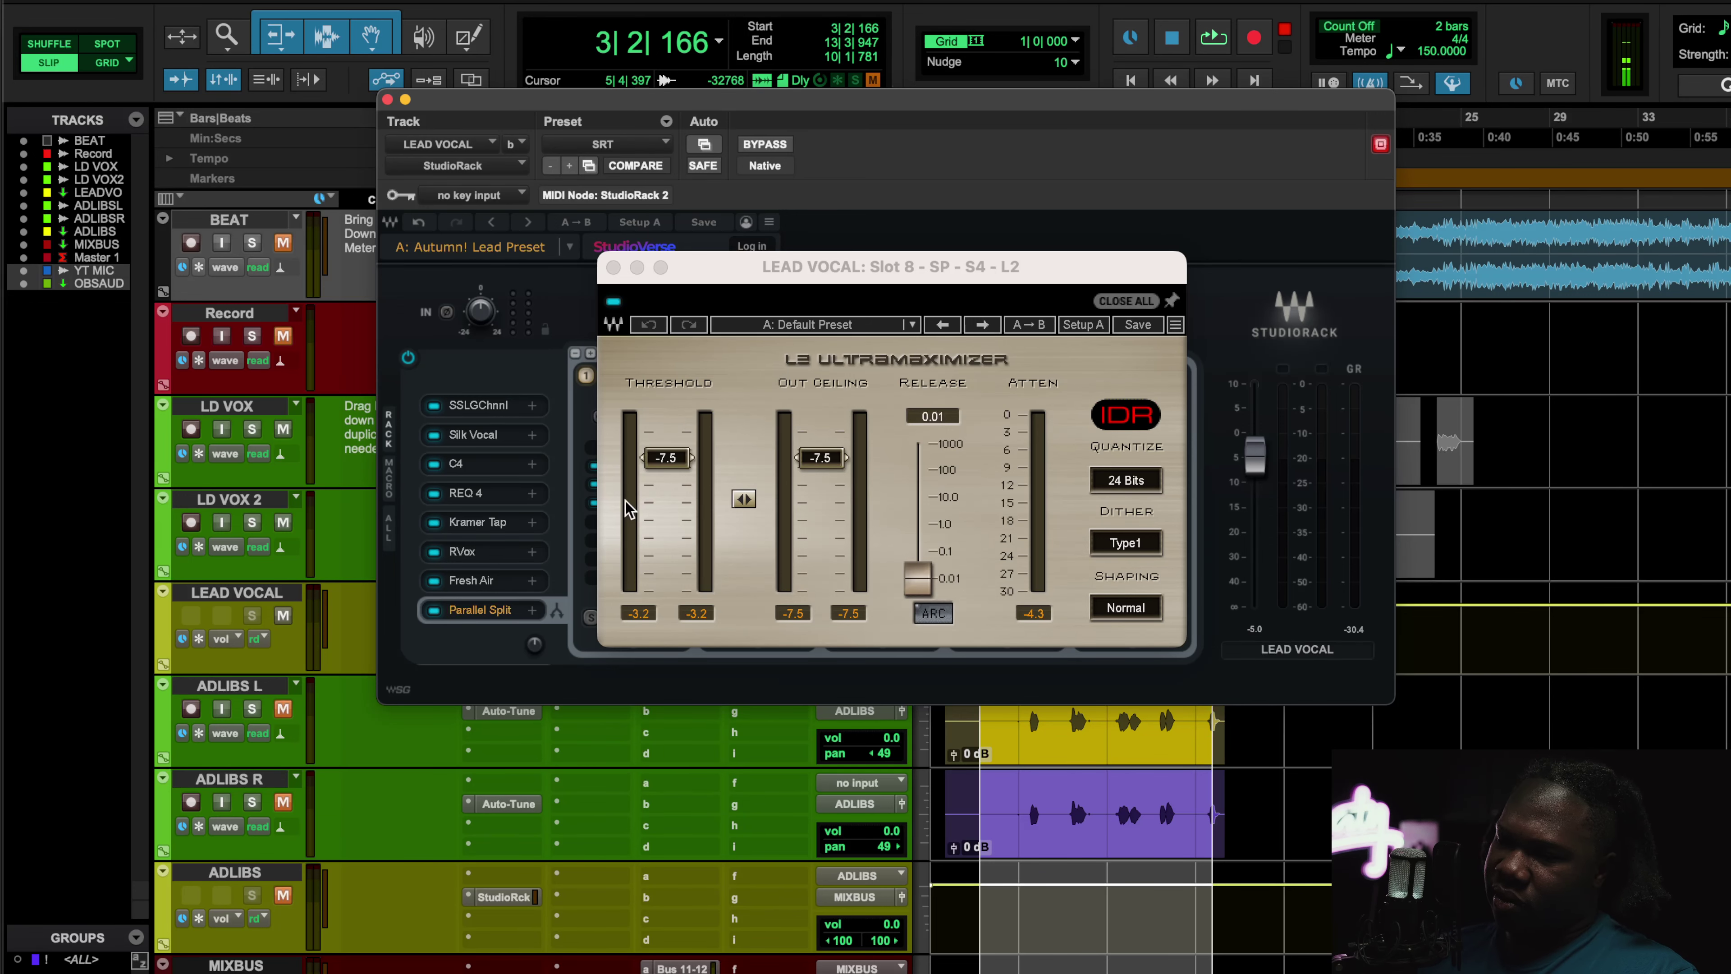
left_click(485, 577)
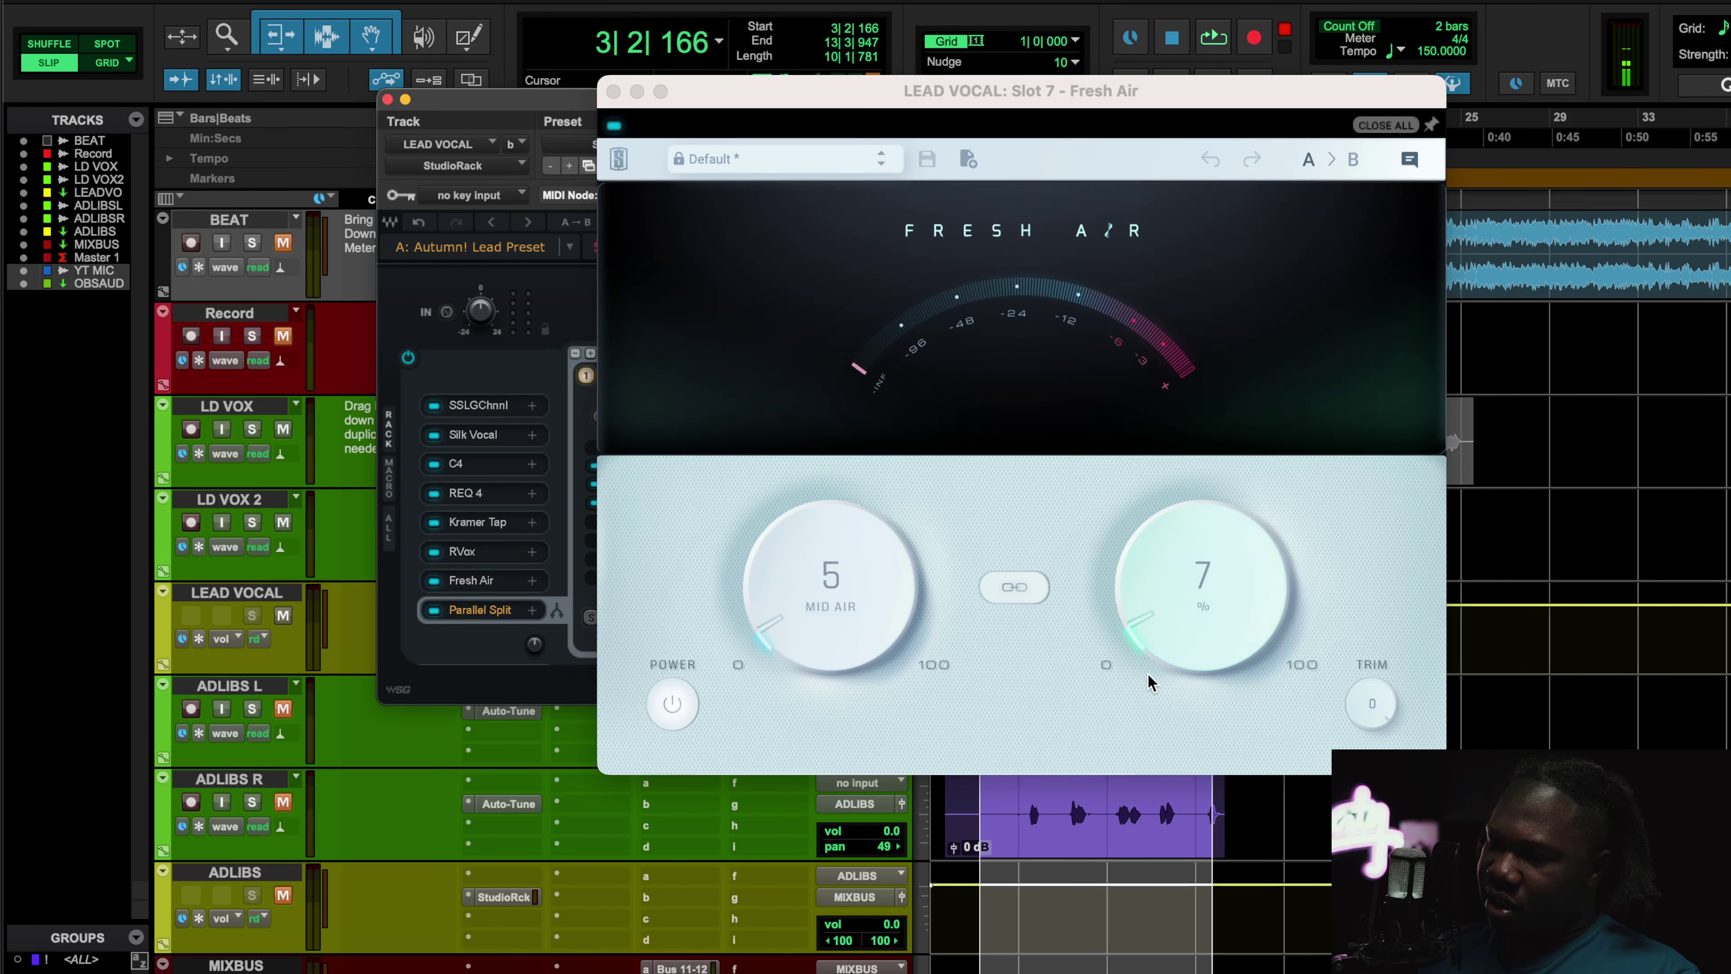
left_click(613, 91)
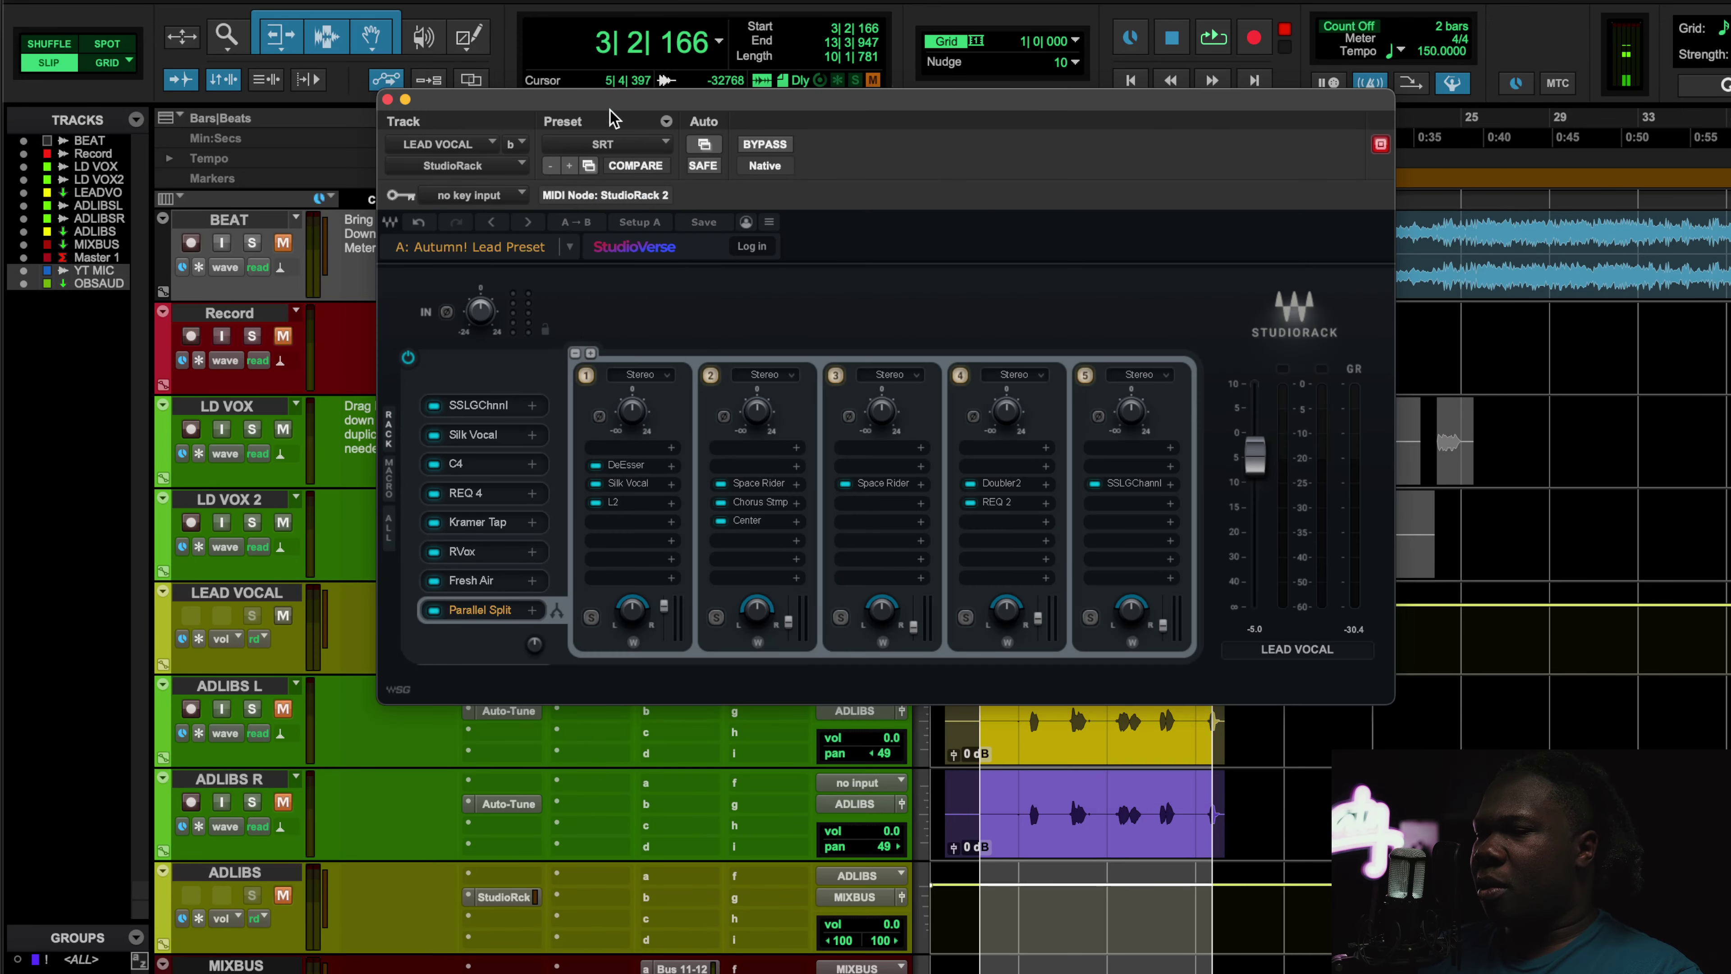
- Open L2 in the first parallel rack, switch it off and on during loop playback to compare its limiting, and close it
left_click(620, 501)
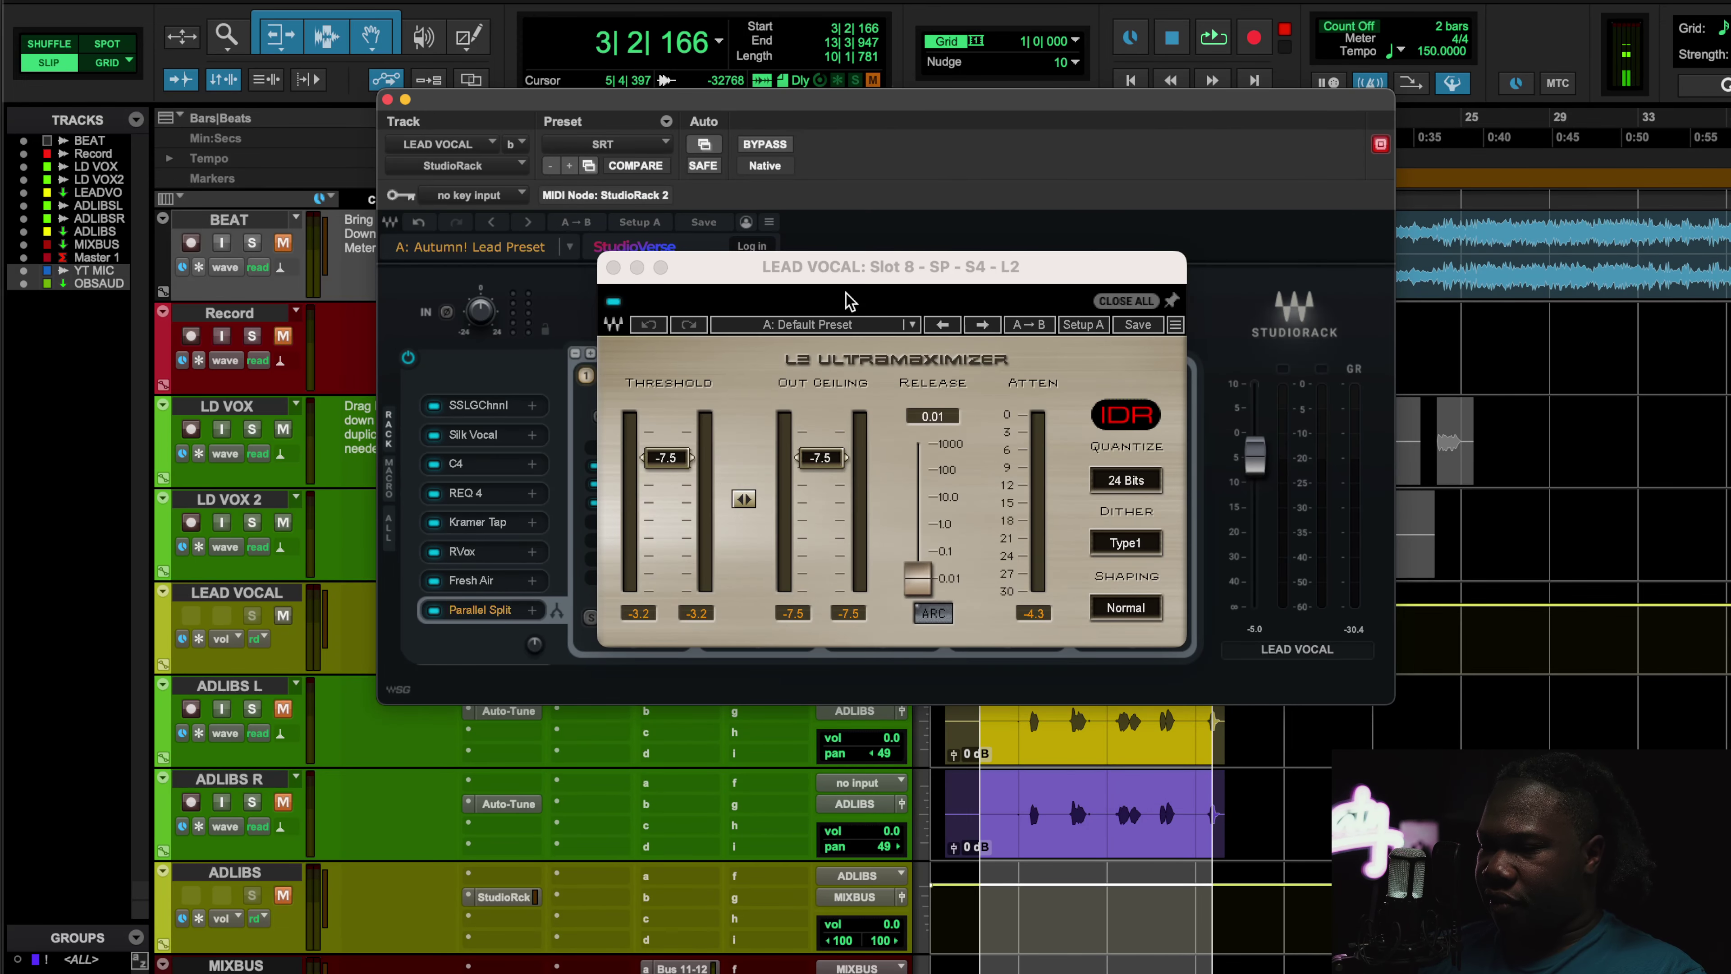
key("space")
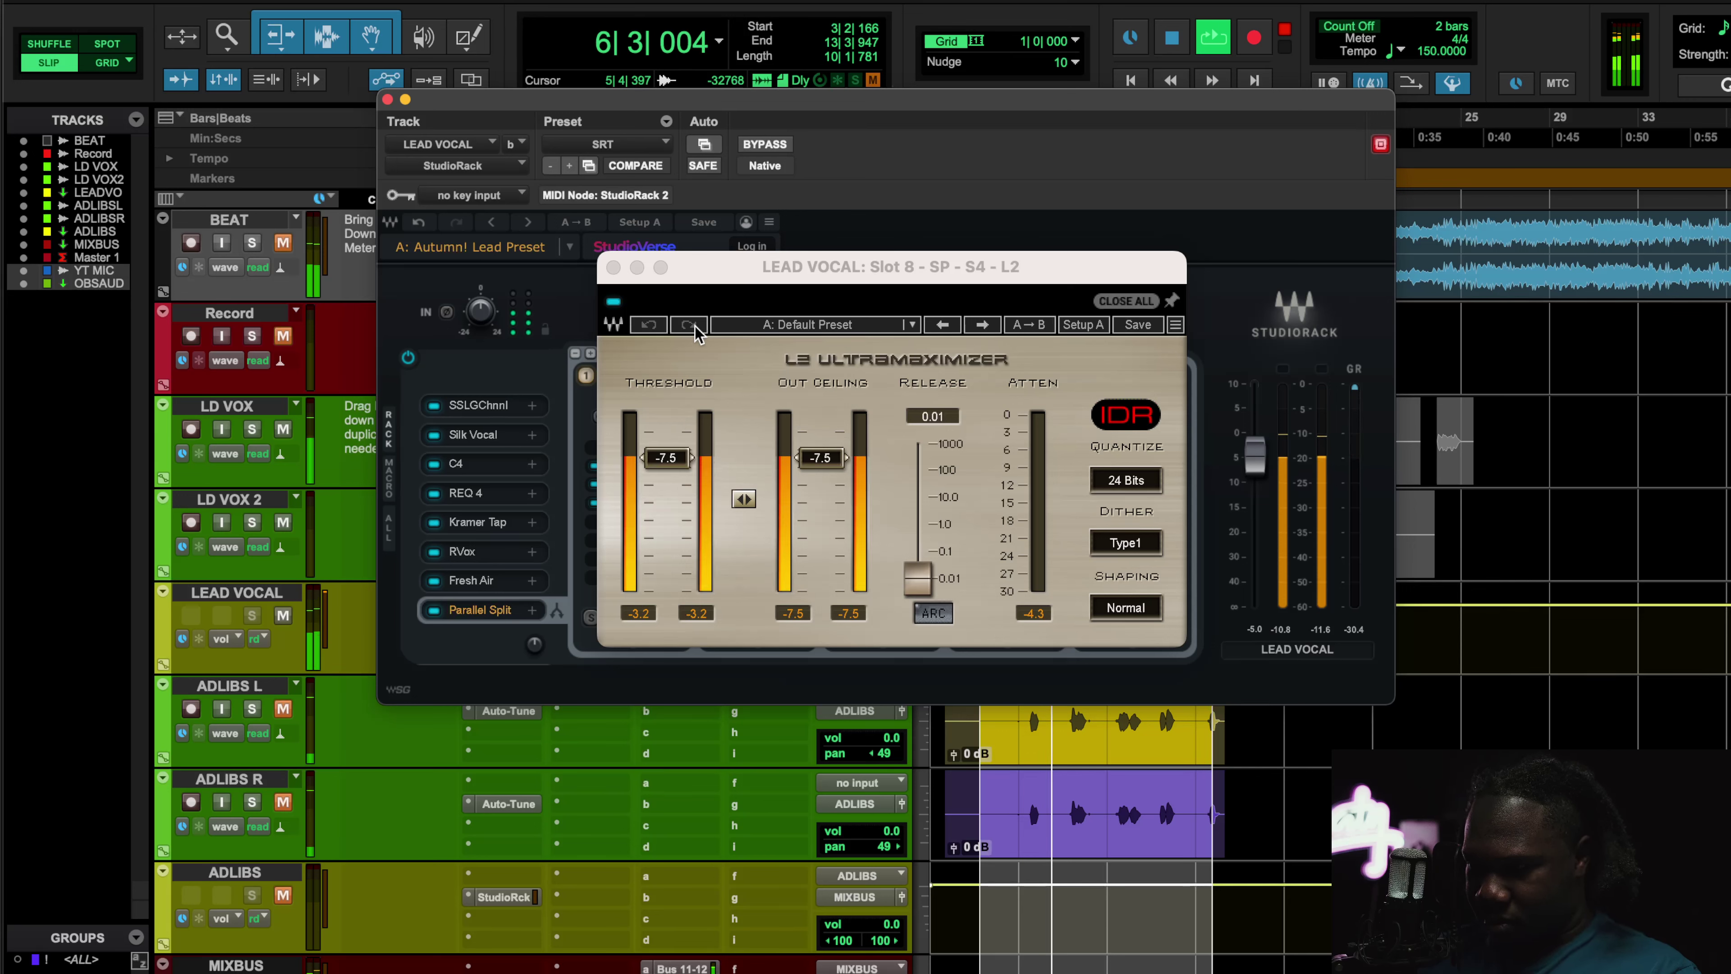
left_click(615, 313)
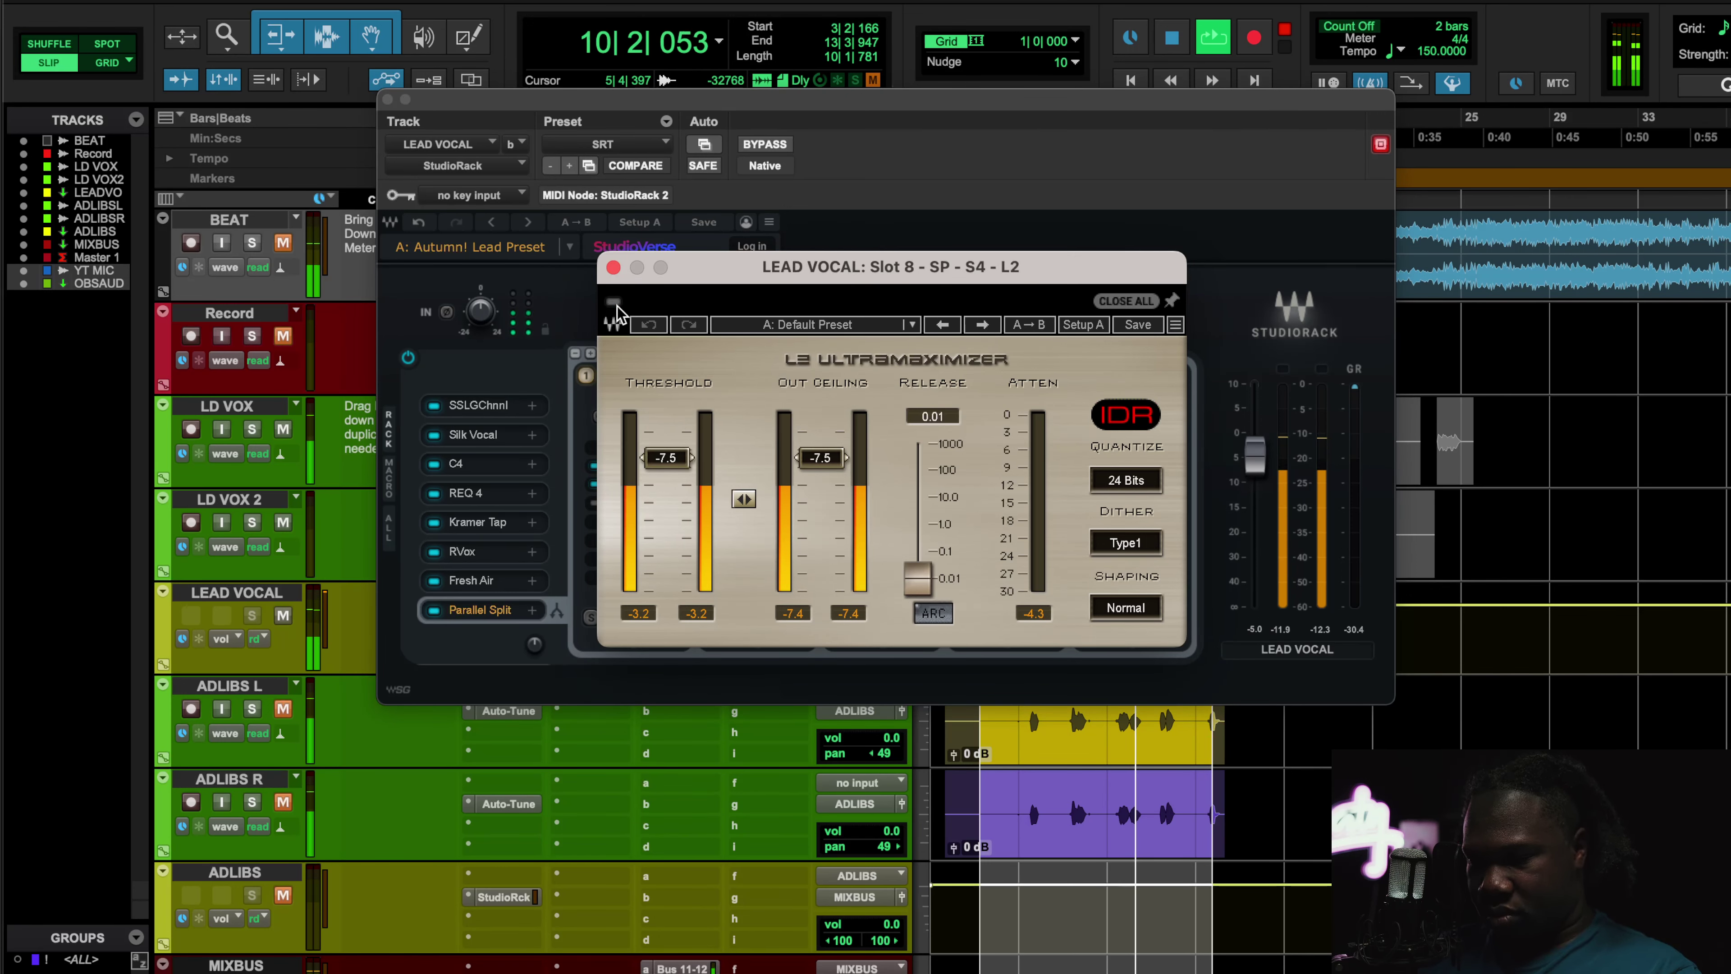
key("space")
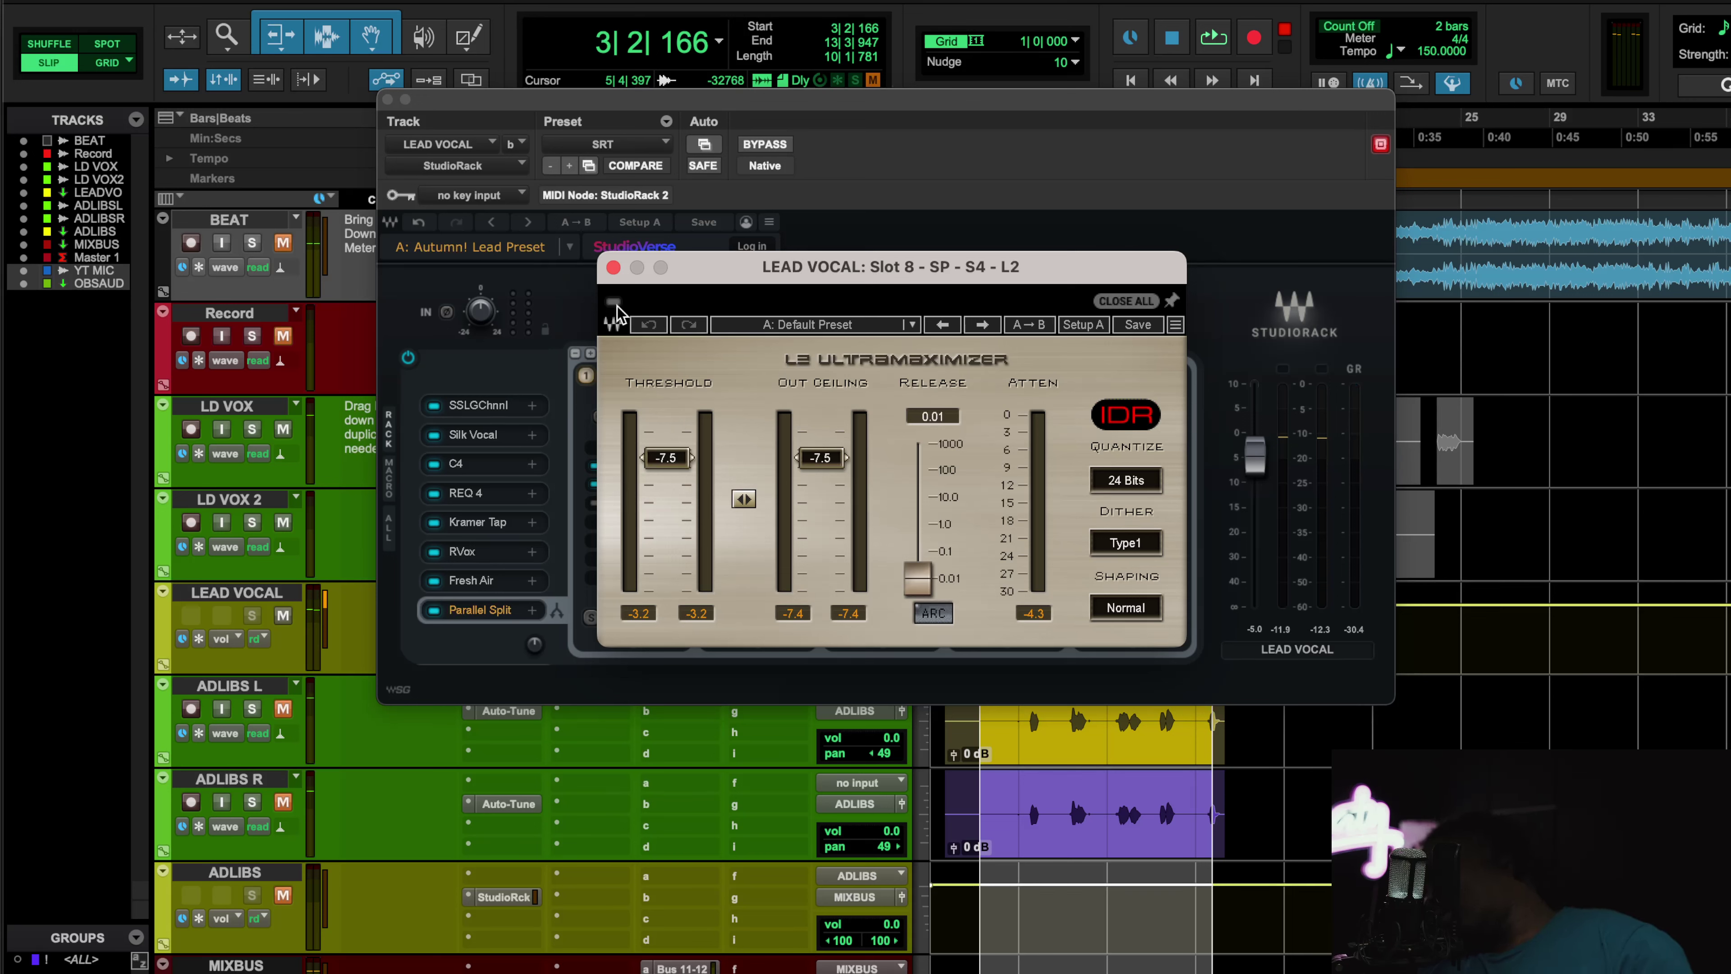
key("space")
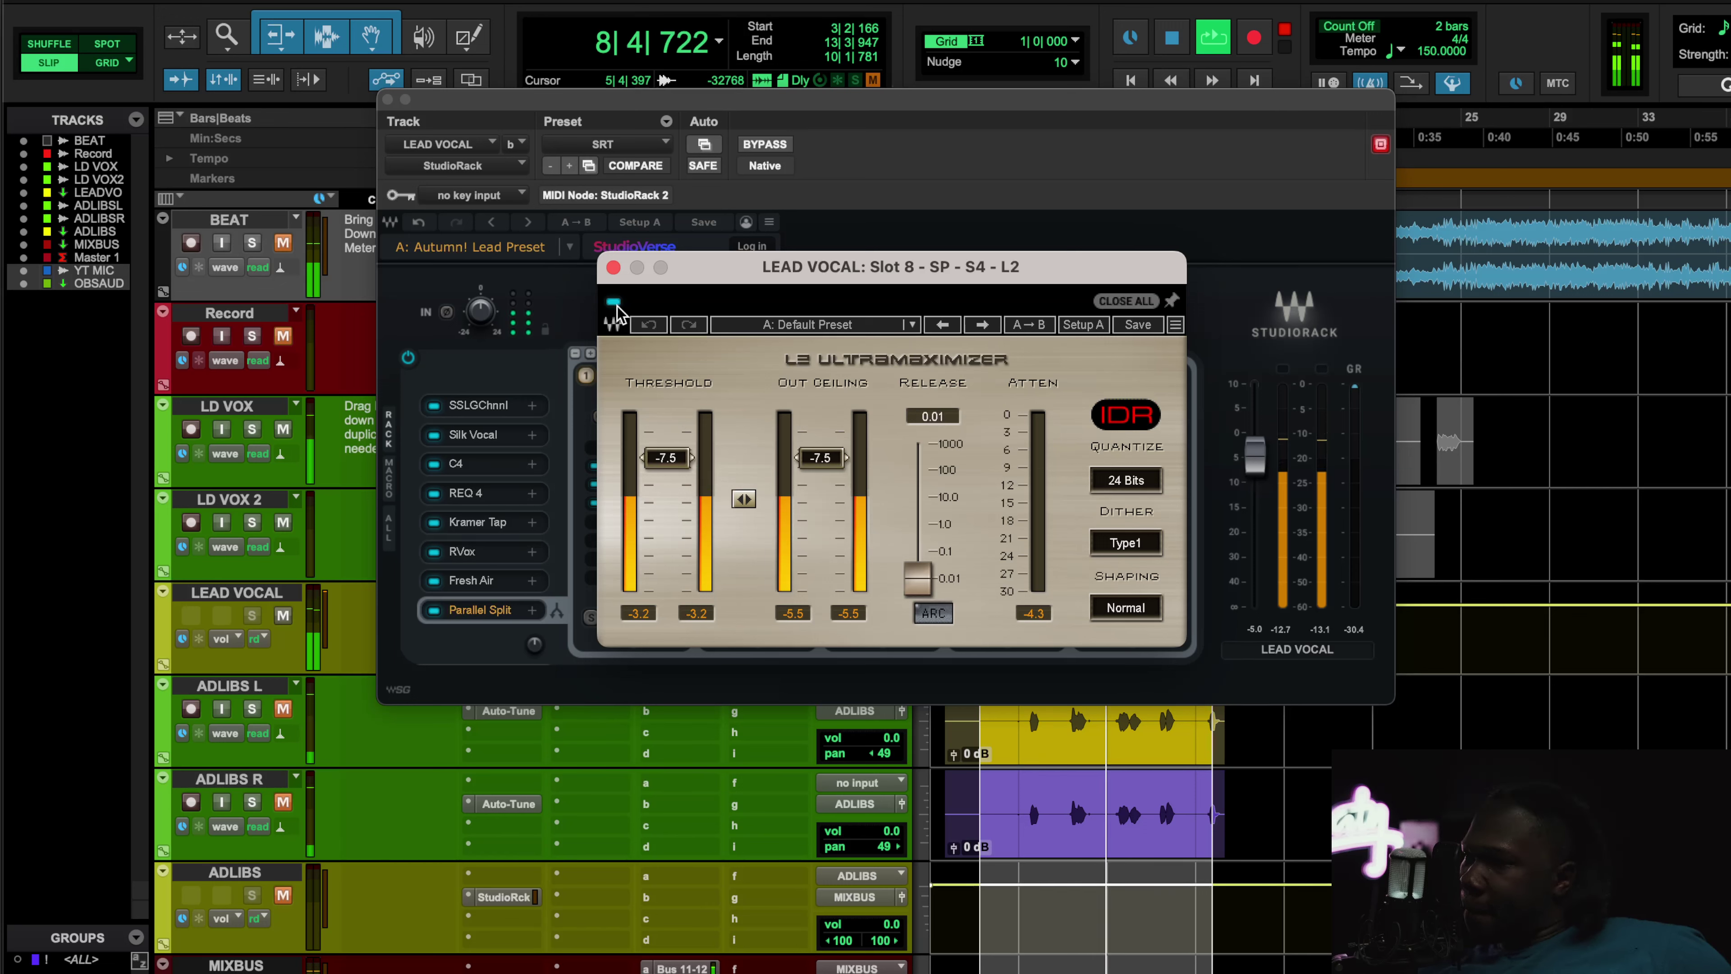
left_click(613, 266)
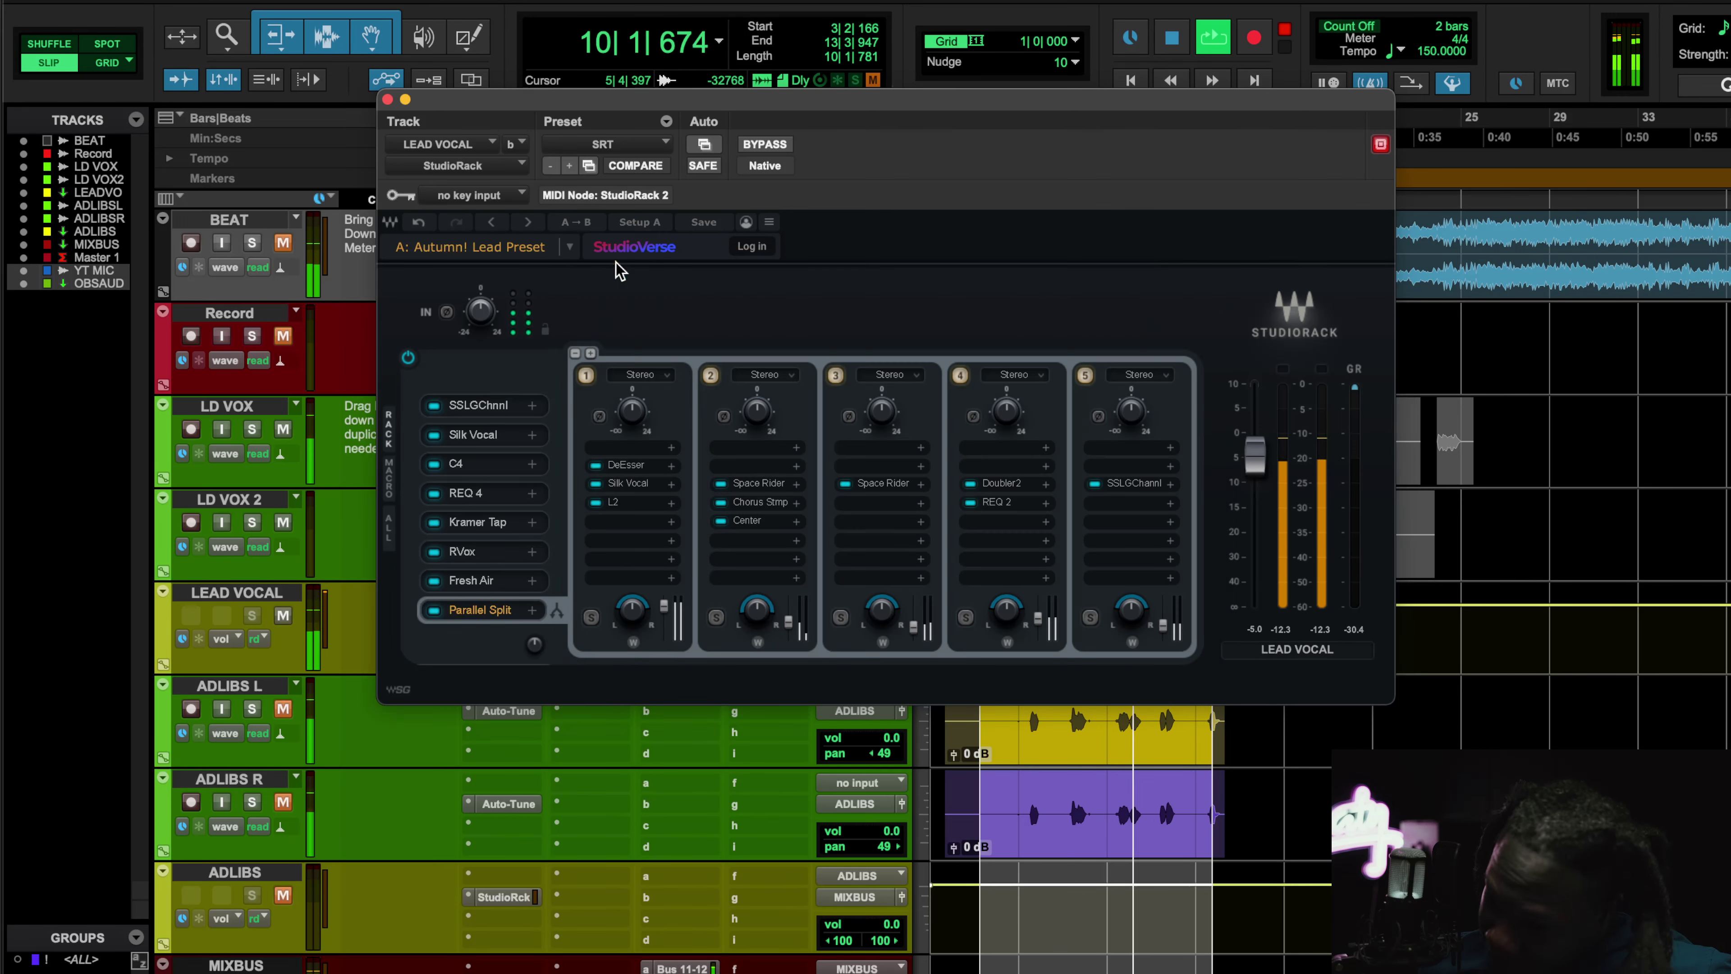
key("space")
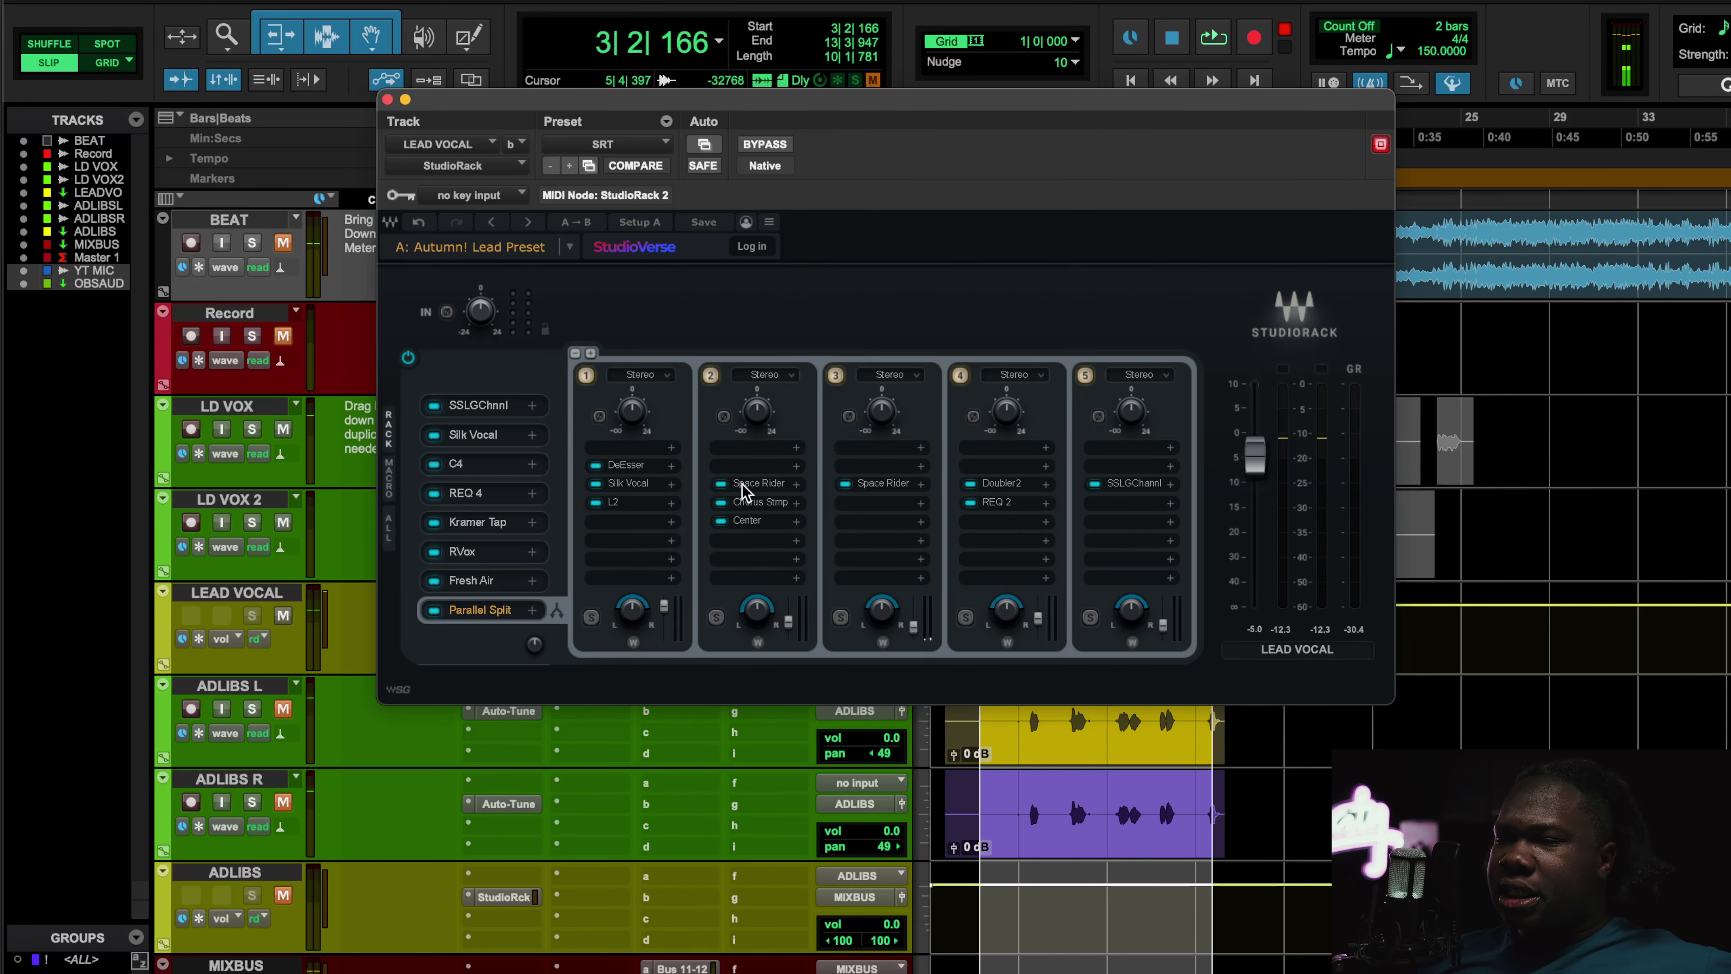
- Examine the Space Rider delay and Chorus Stomp settings in the second parallel rack, closing each plug-in
left_click(742, 484)
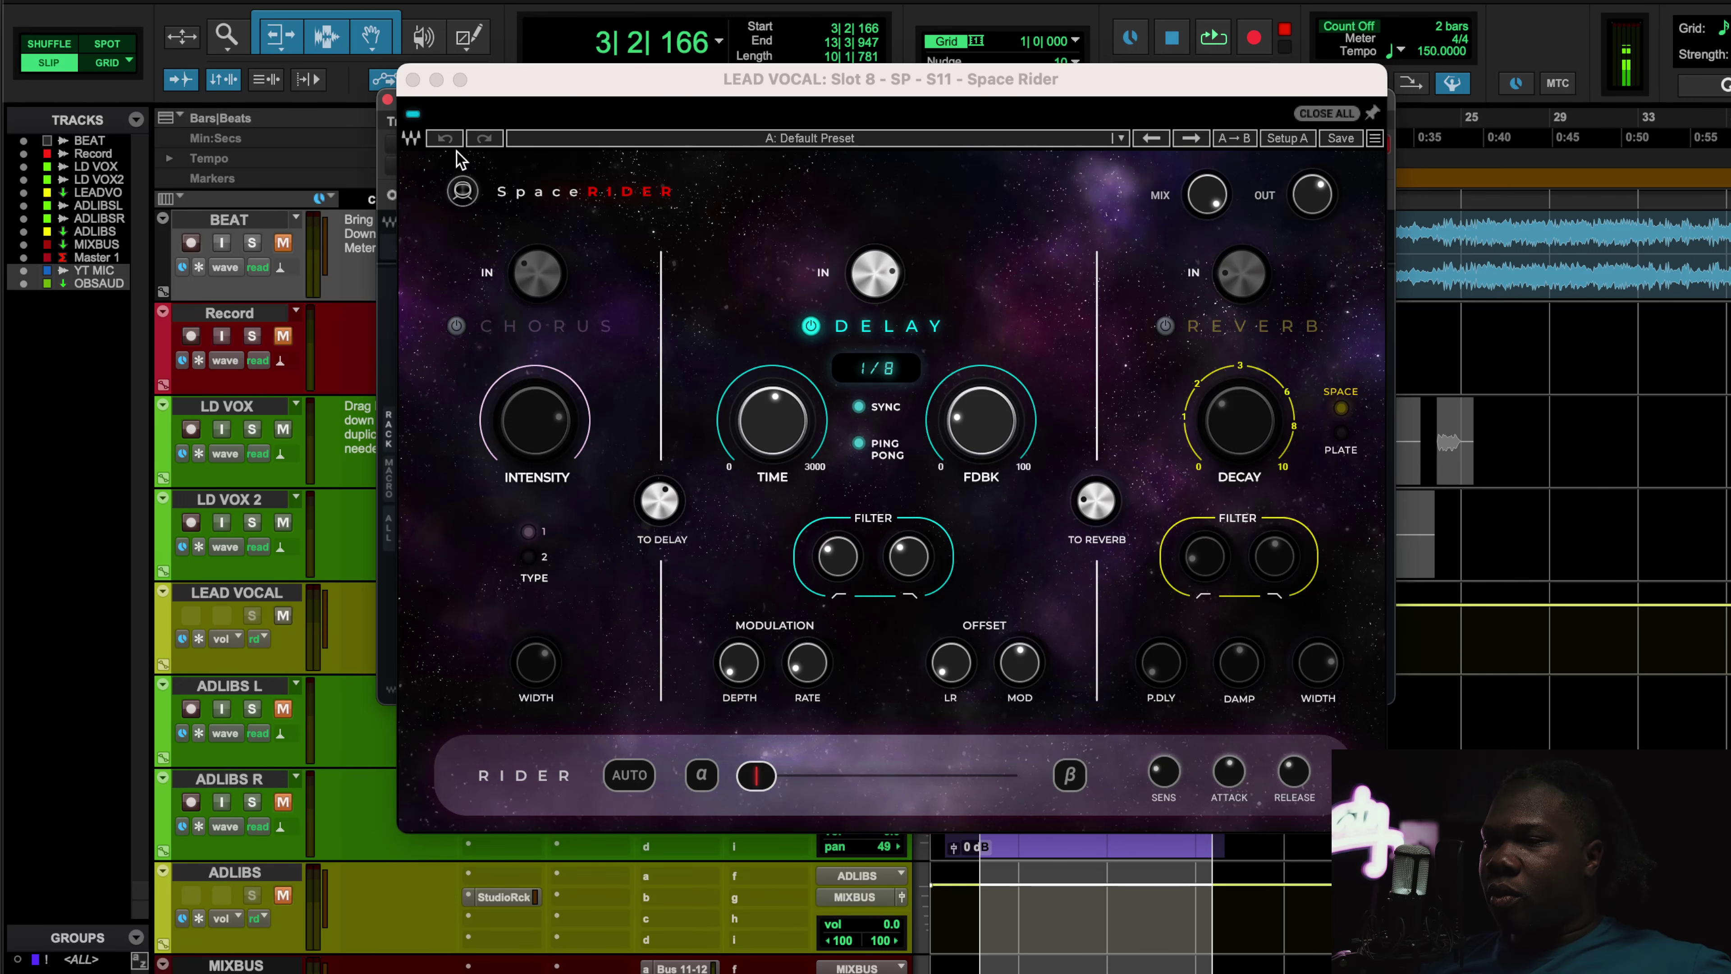
left_click(413, 80)
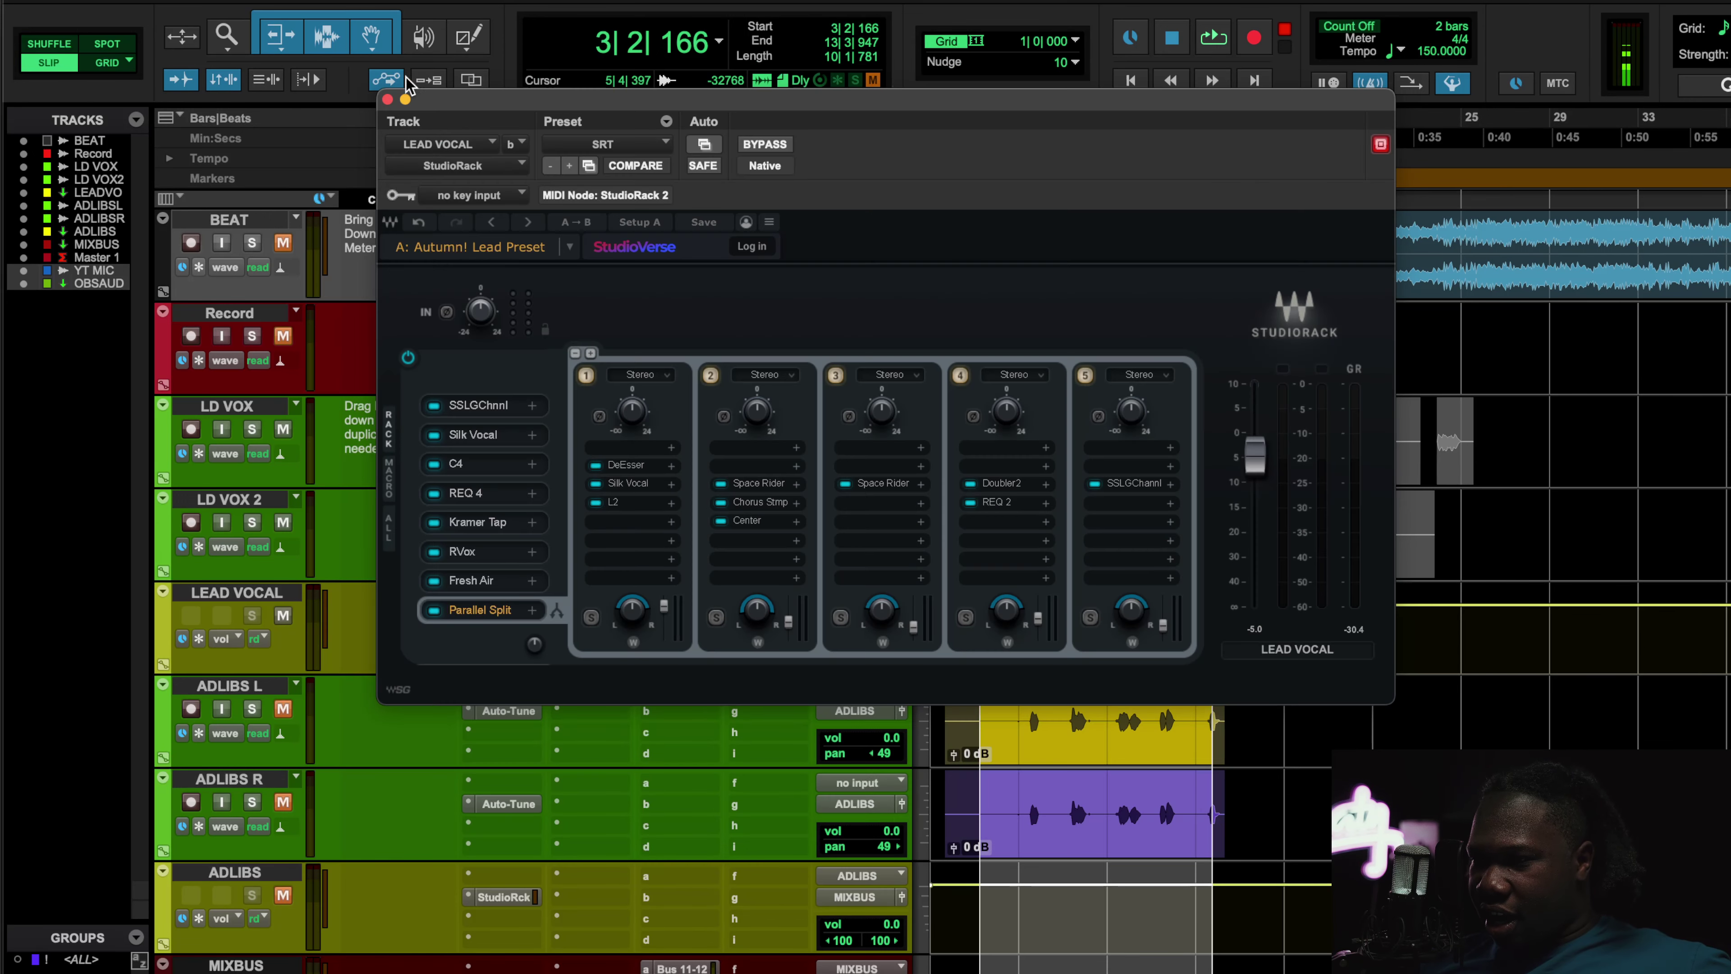
left_click(764, 502)
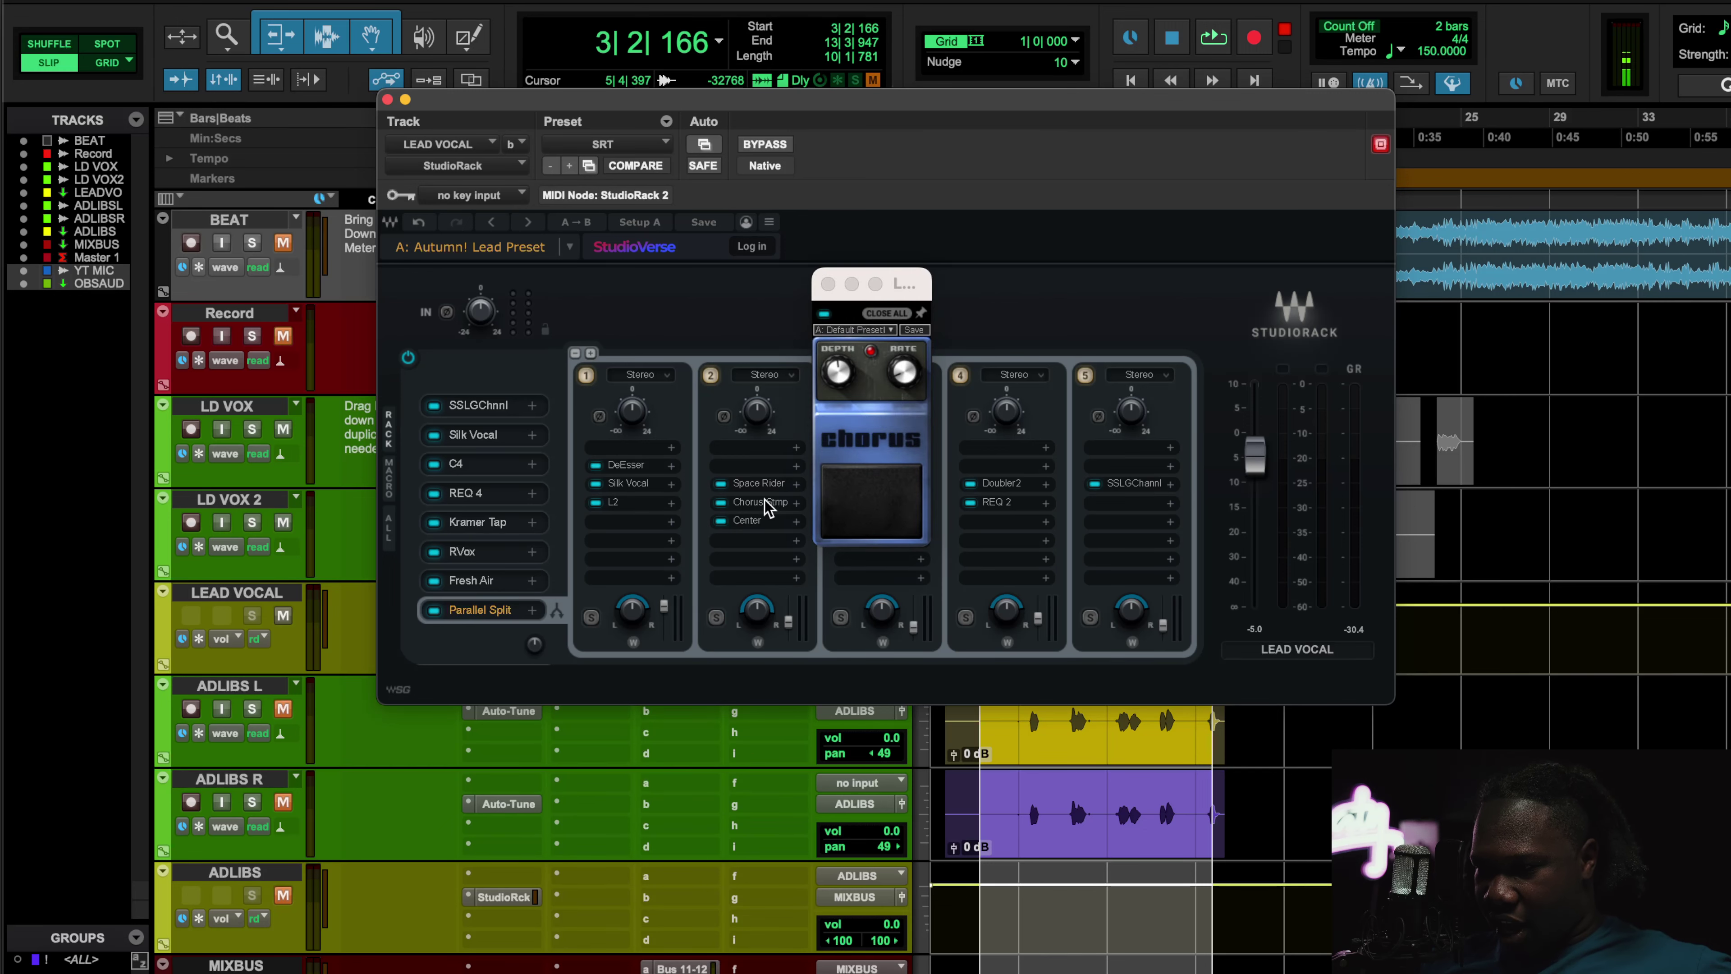
left_click(760, 522)
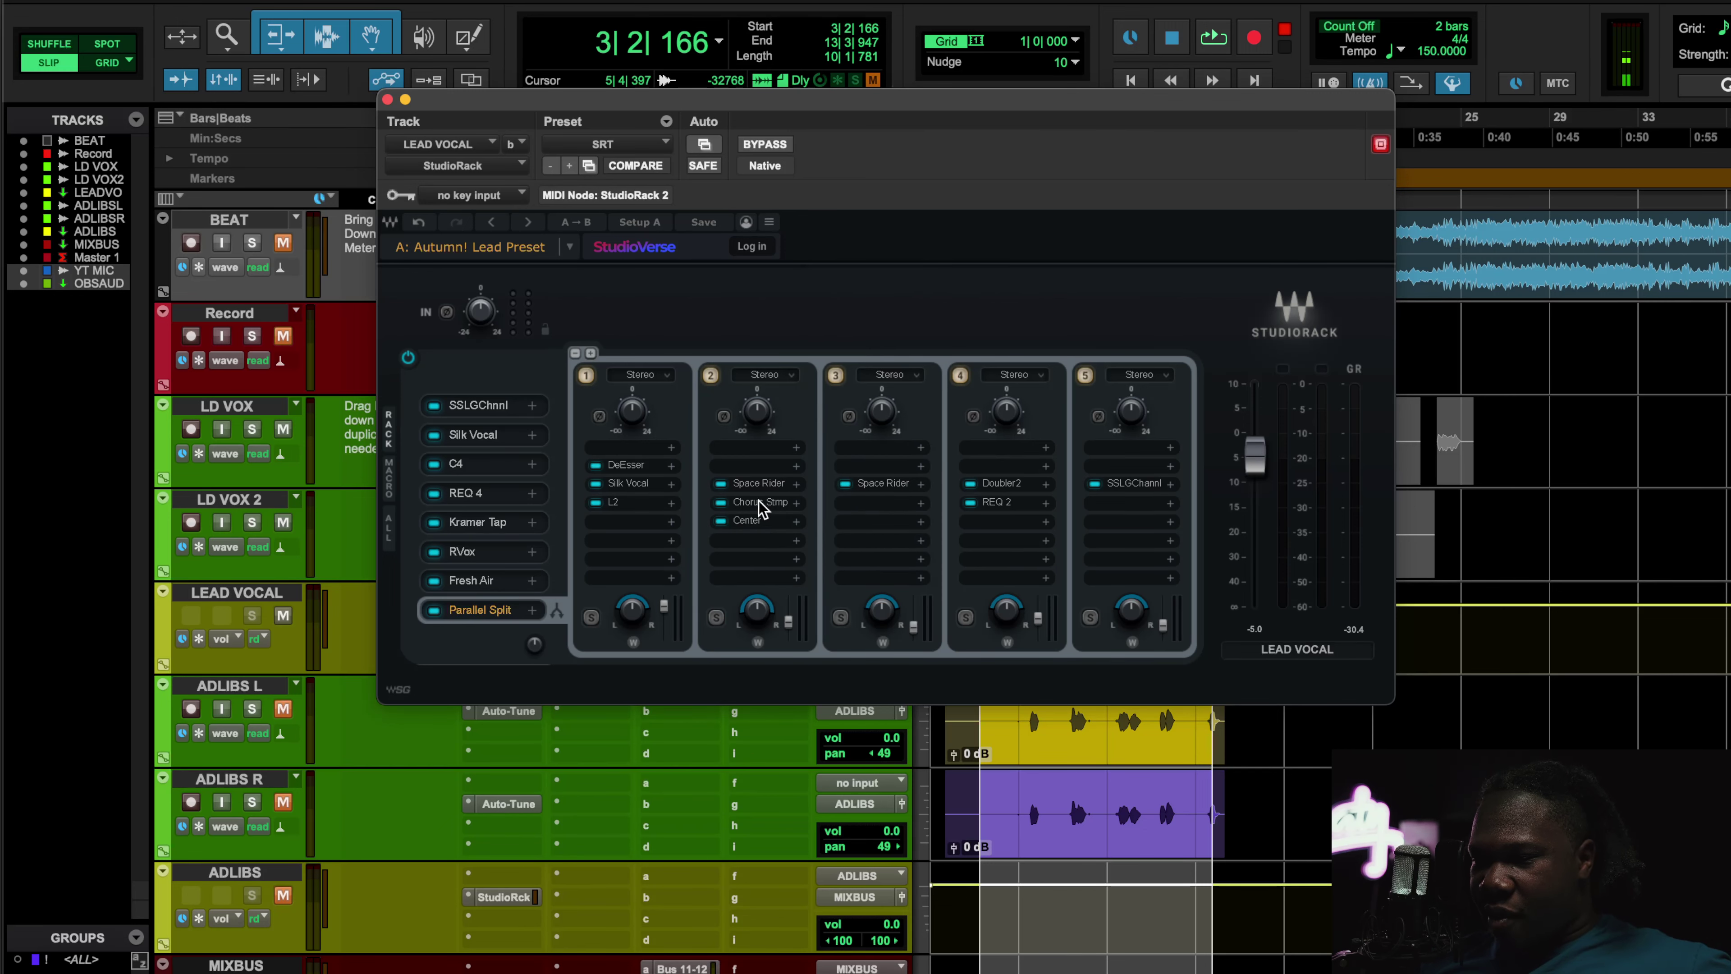
left_click(637, 79)
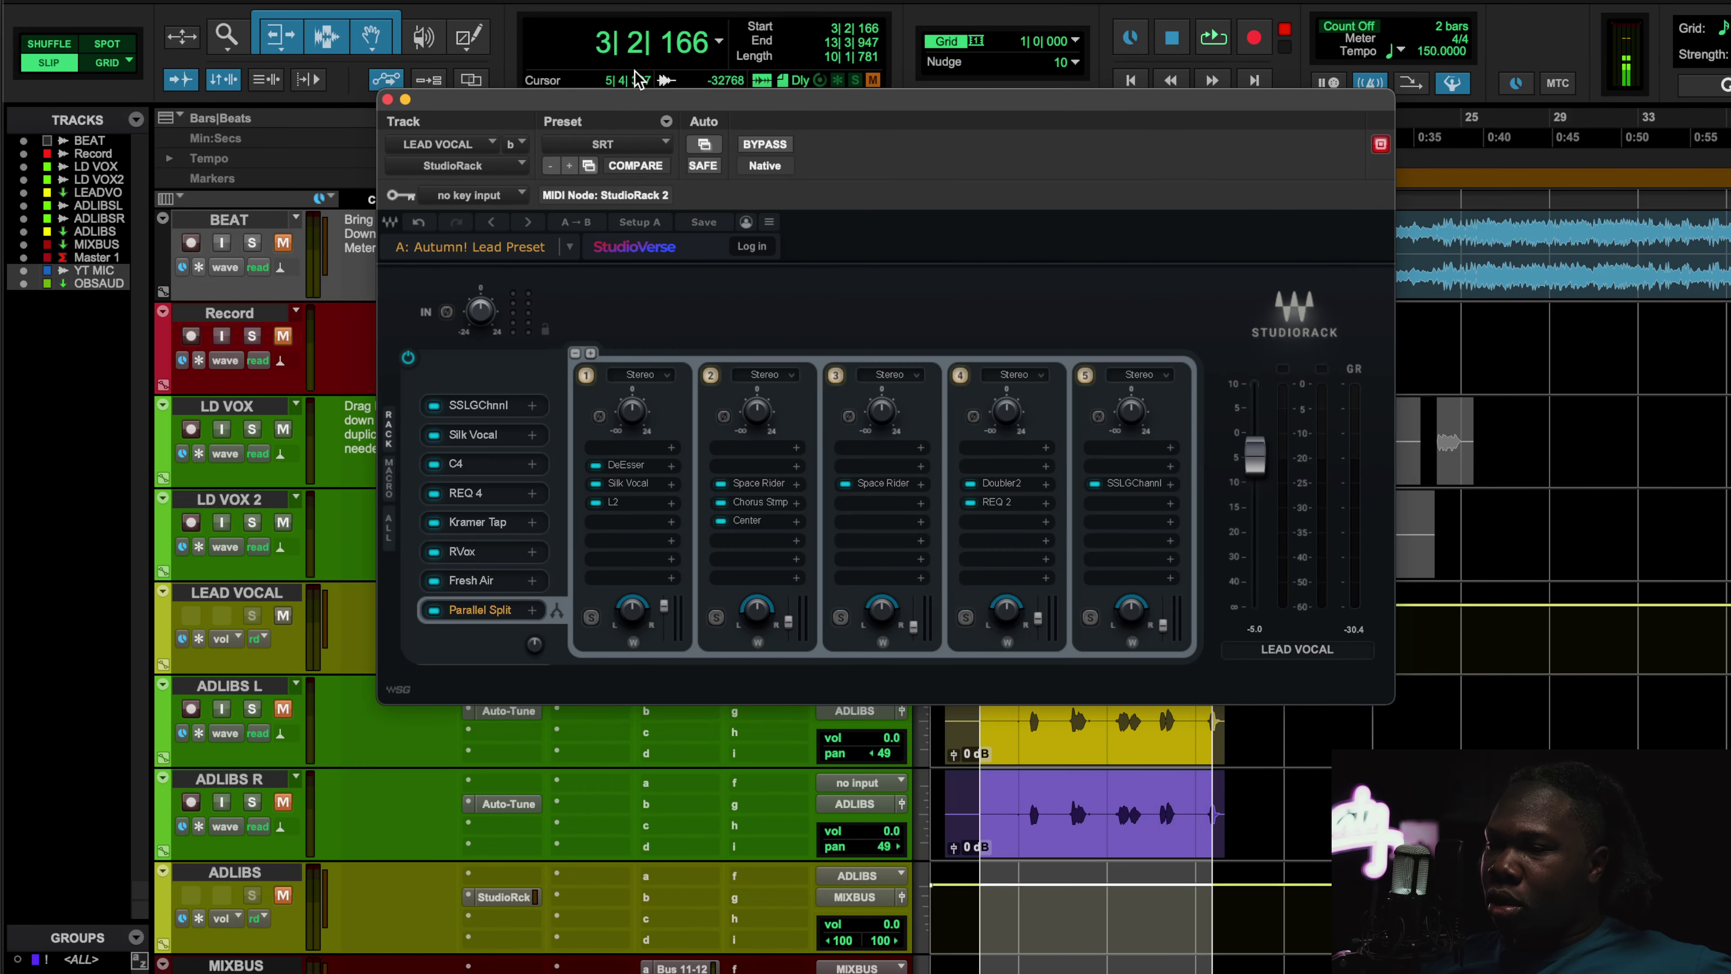
left_click(760, 505)
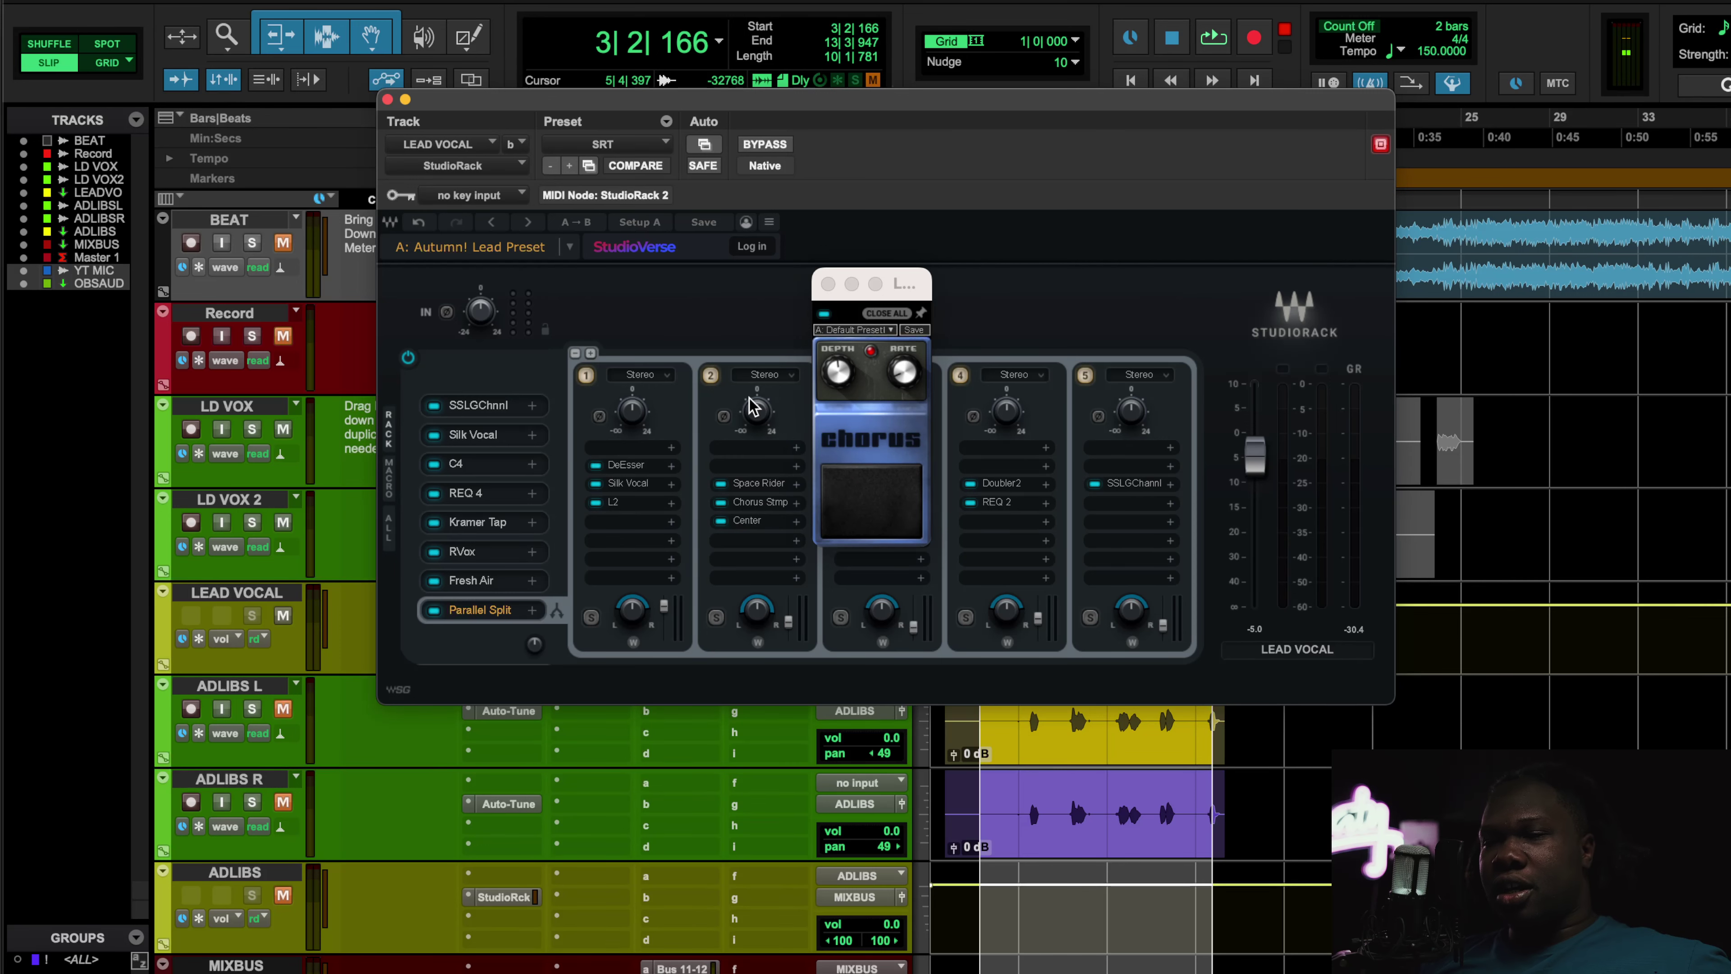
left_click(828, 284)
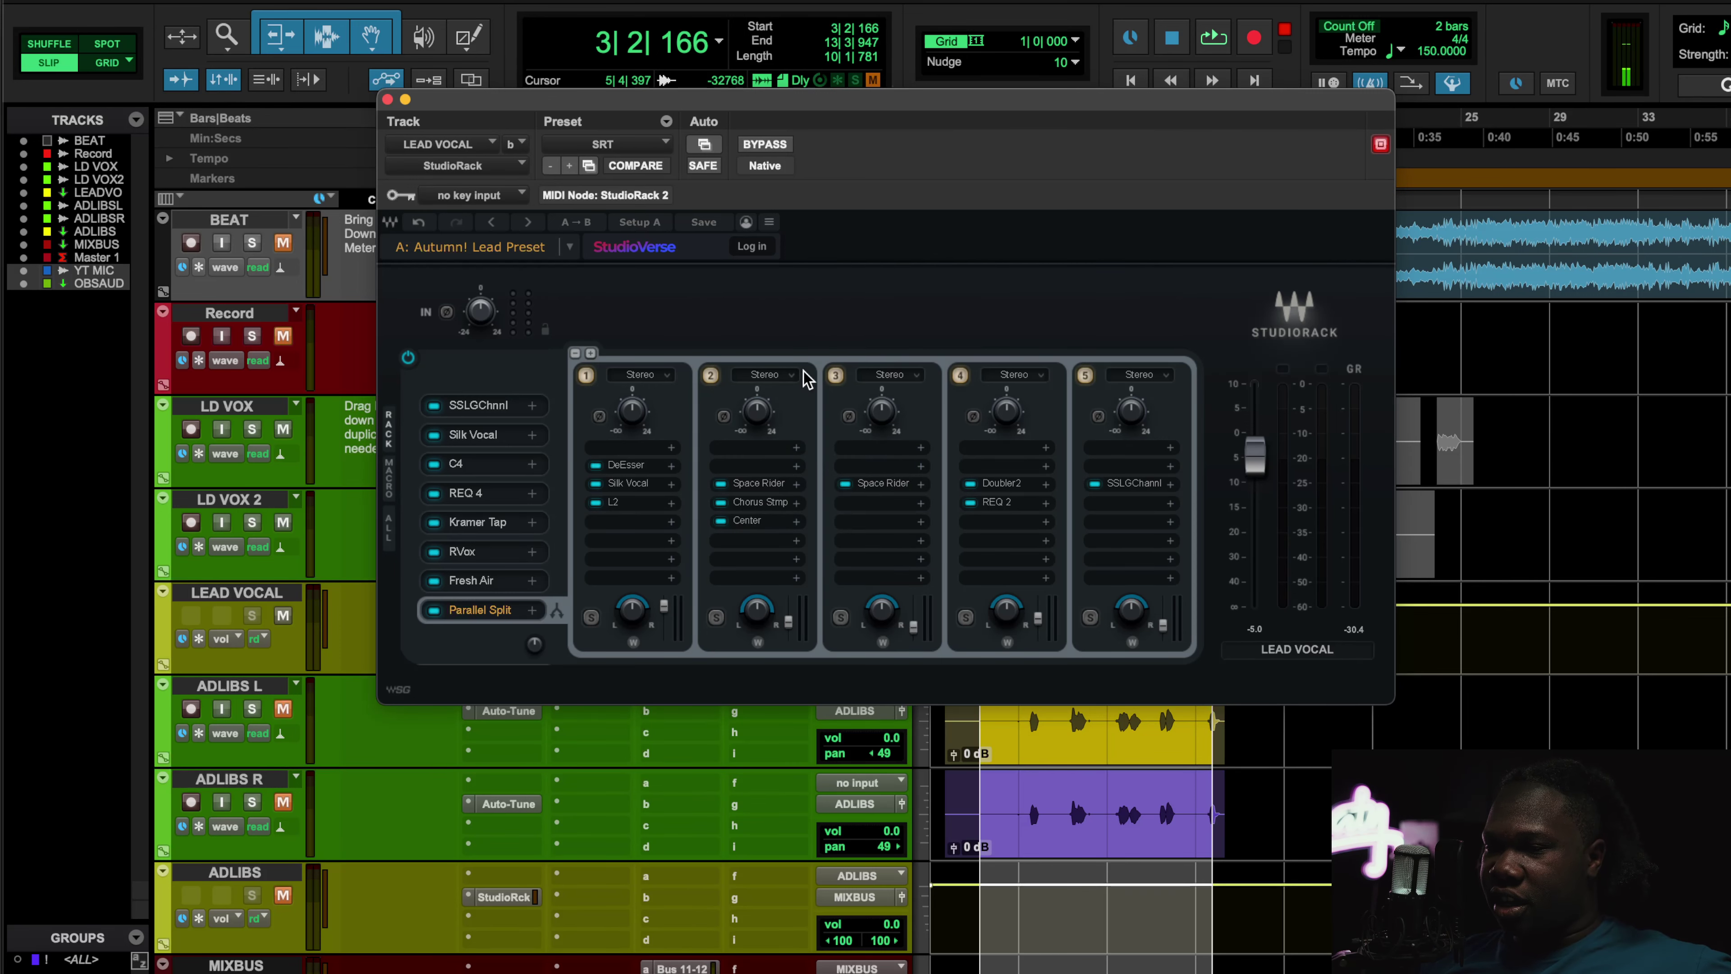
- Examine the Center plug-in's center and sides levels in the second parallel rack
left_click(756, 524)
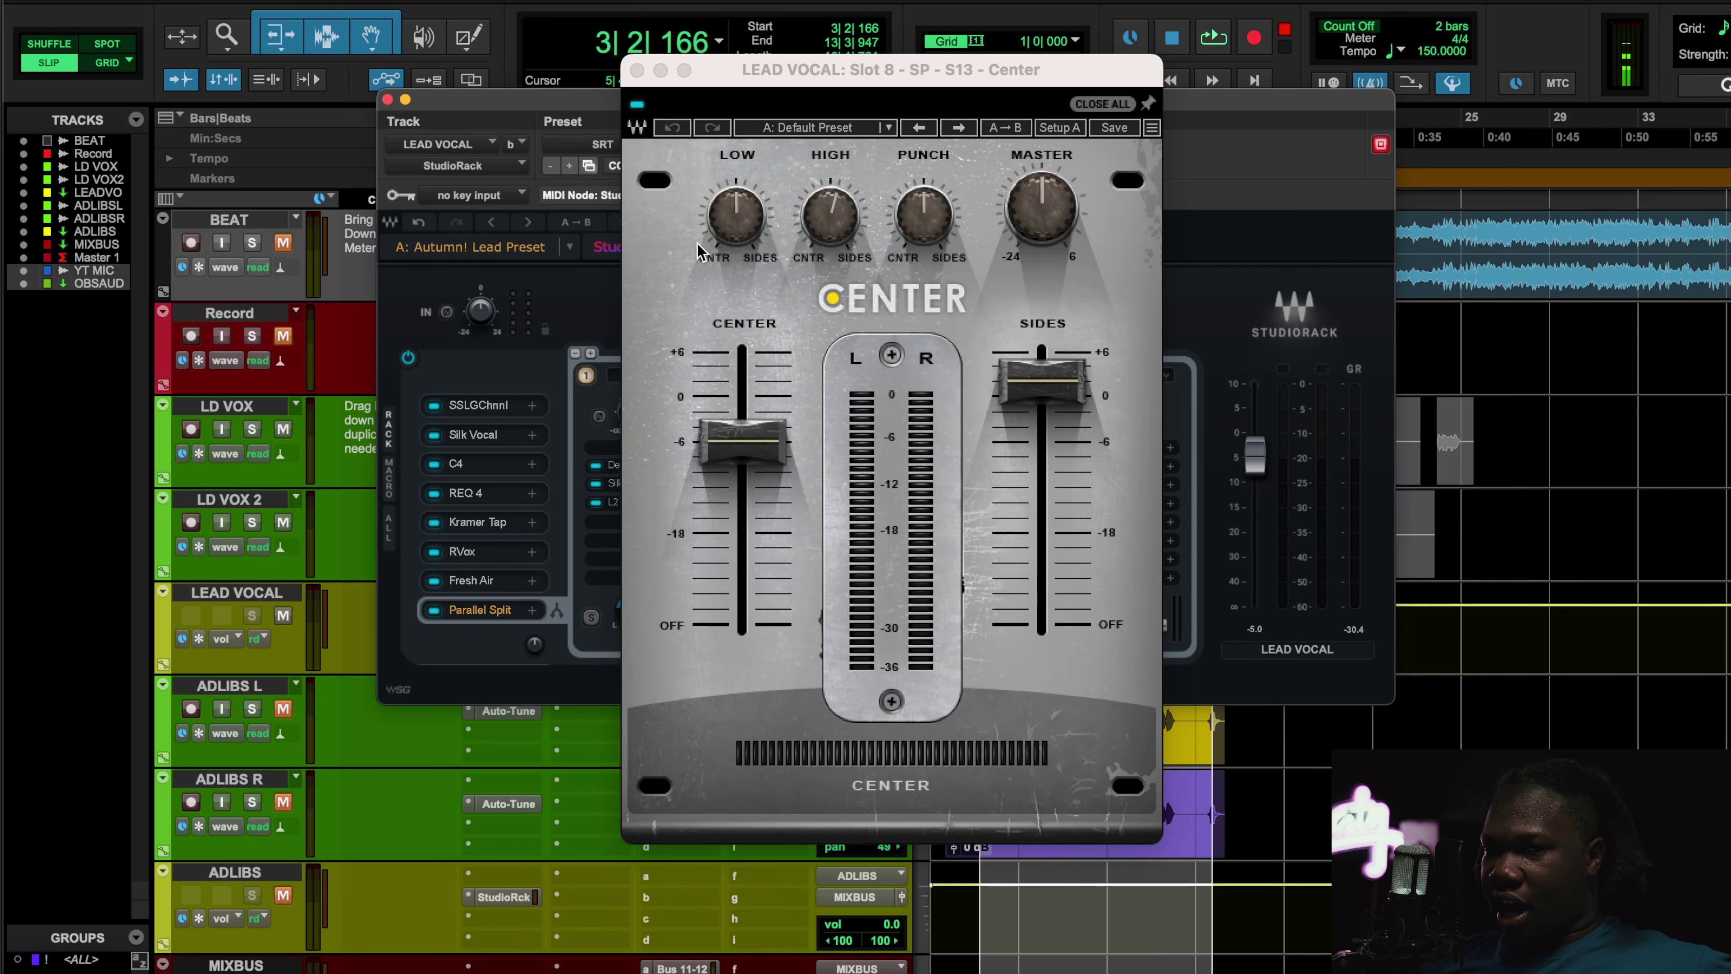
left_click(636, 71)
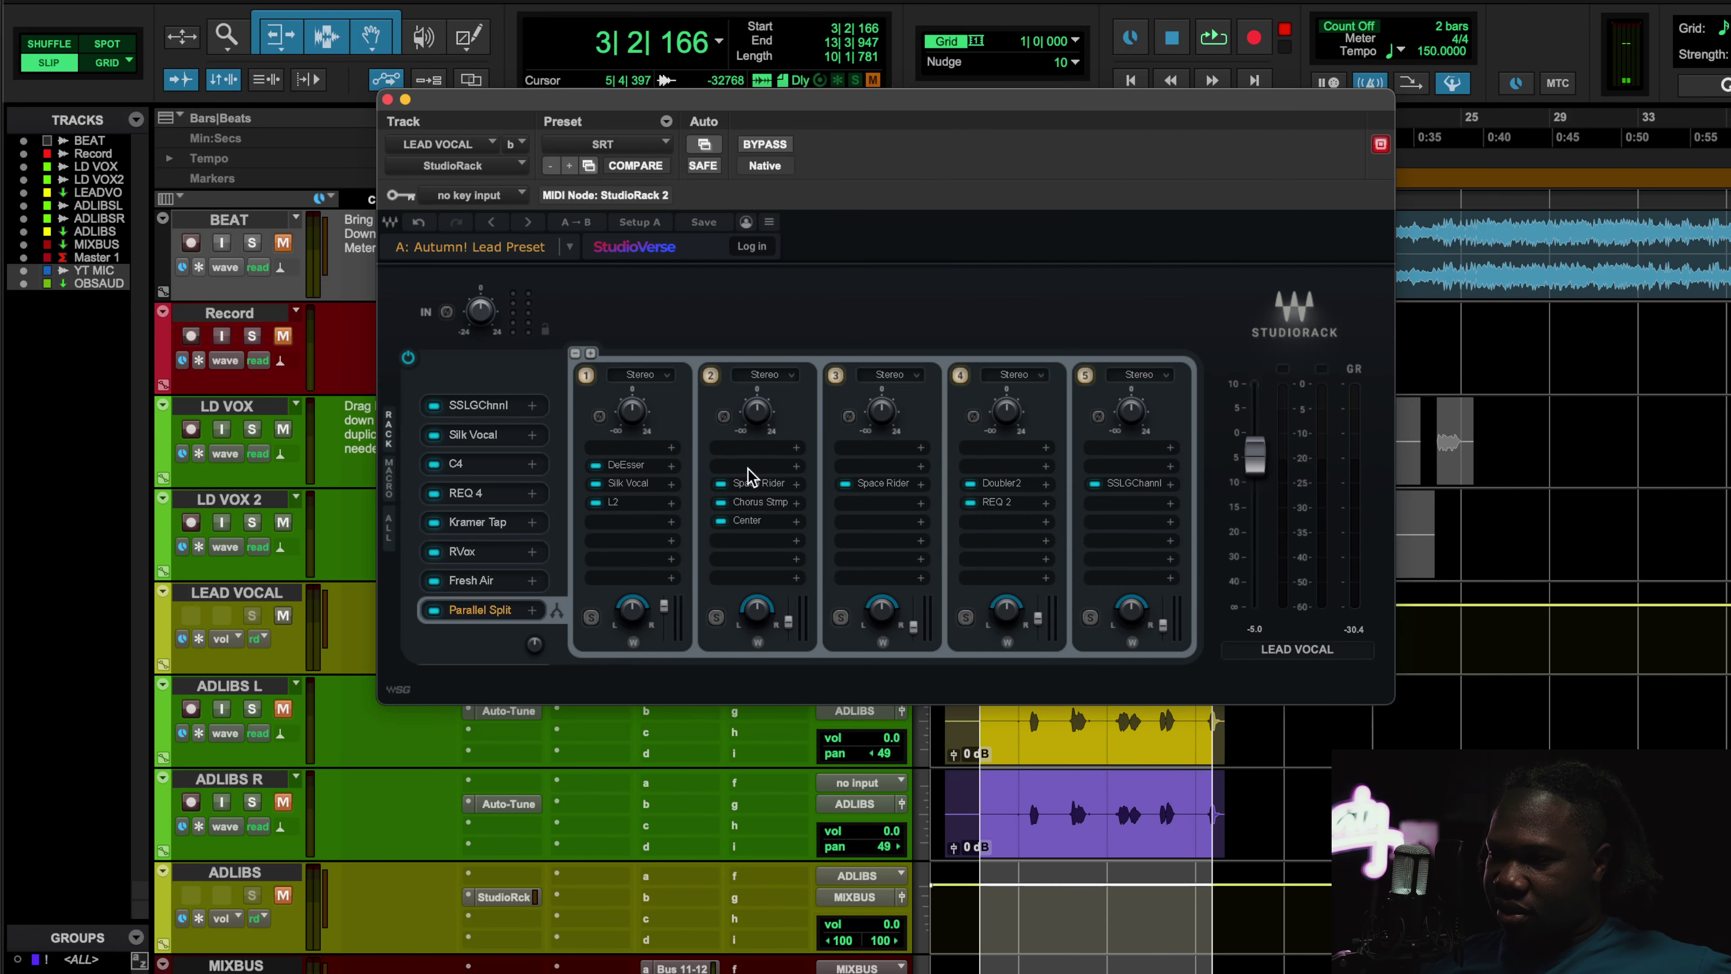
left_click(756, 522)
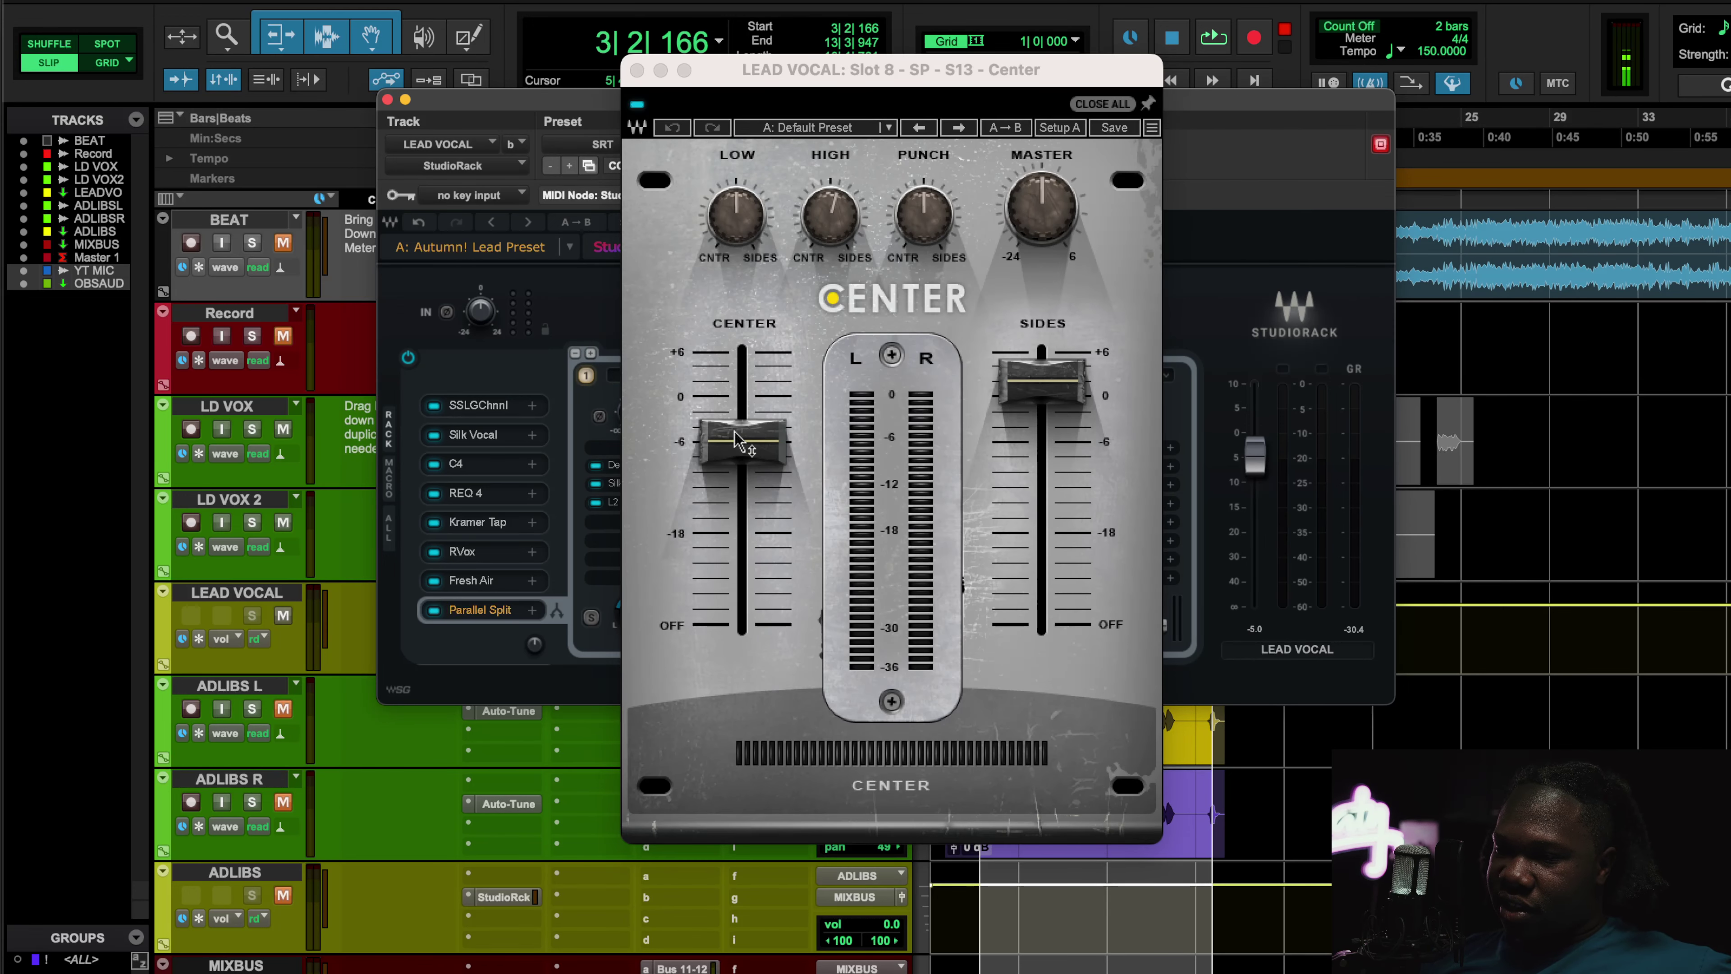
- Raise the second parallel rack's level during loop playback to audition its effects, undo the level change, and stop playback
key("space")
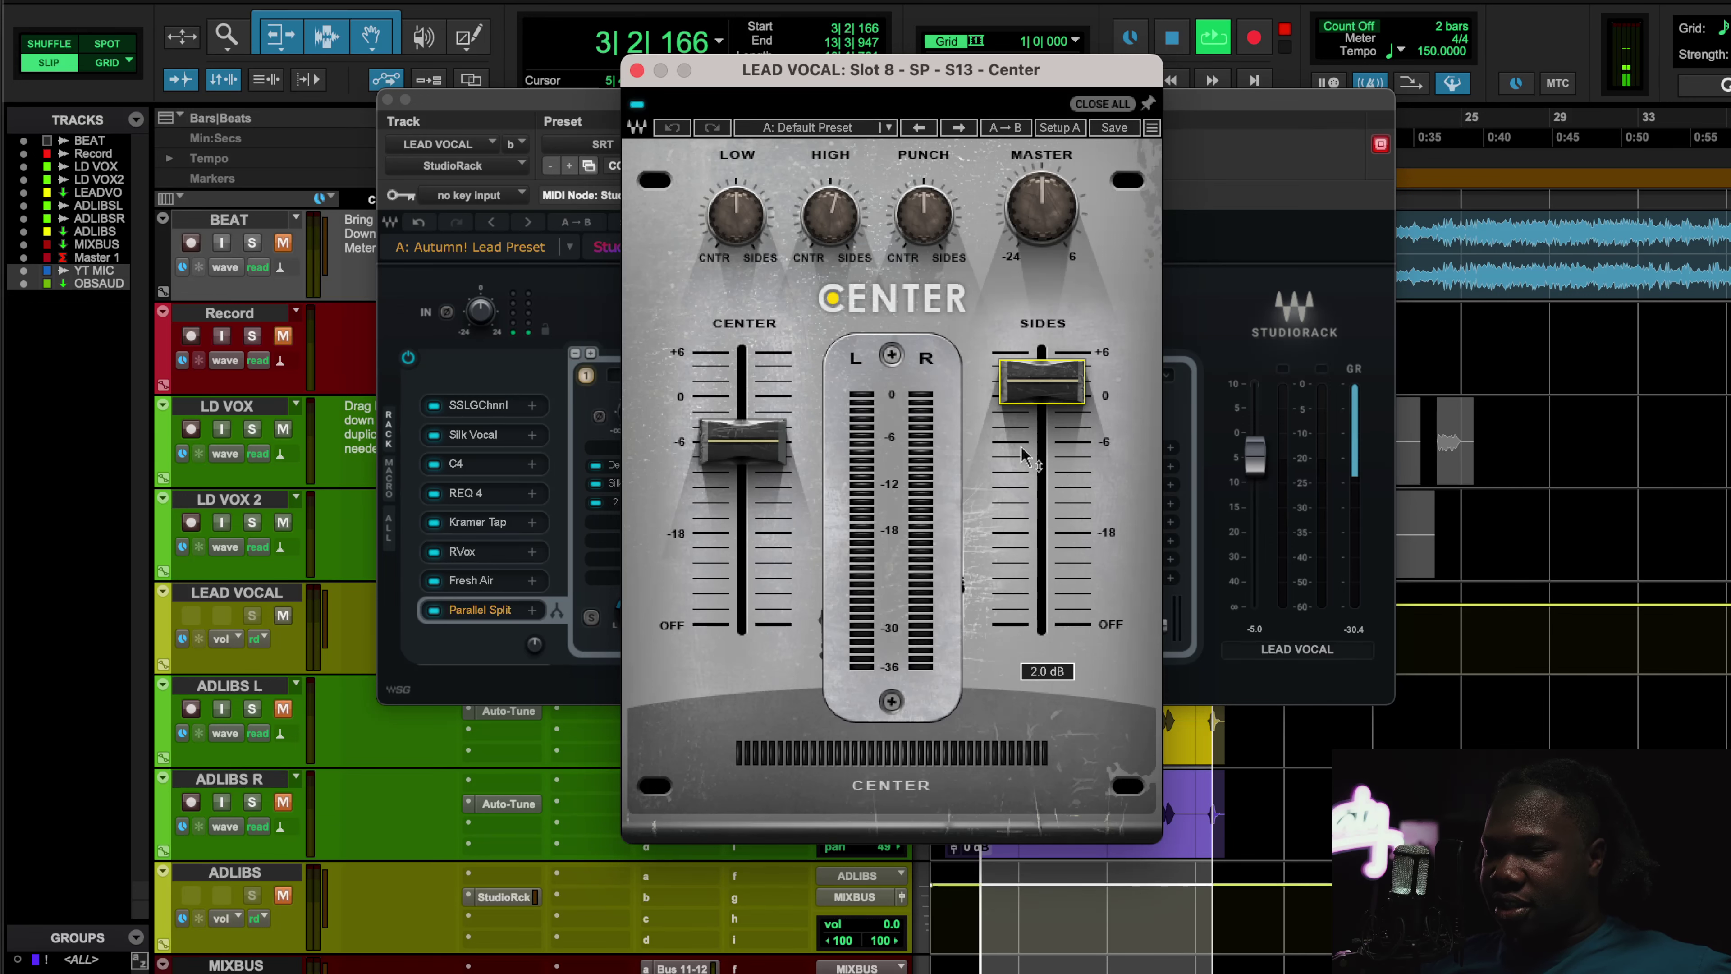
left_click(1229, 307)
left_click_drag(789, 622, 788, 603)
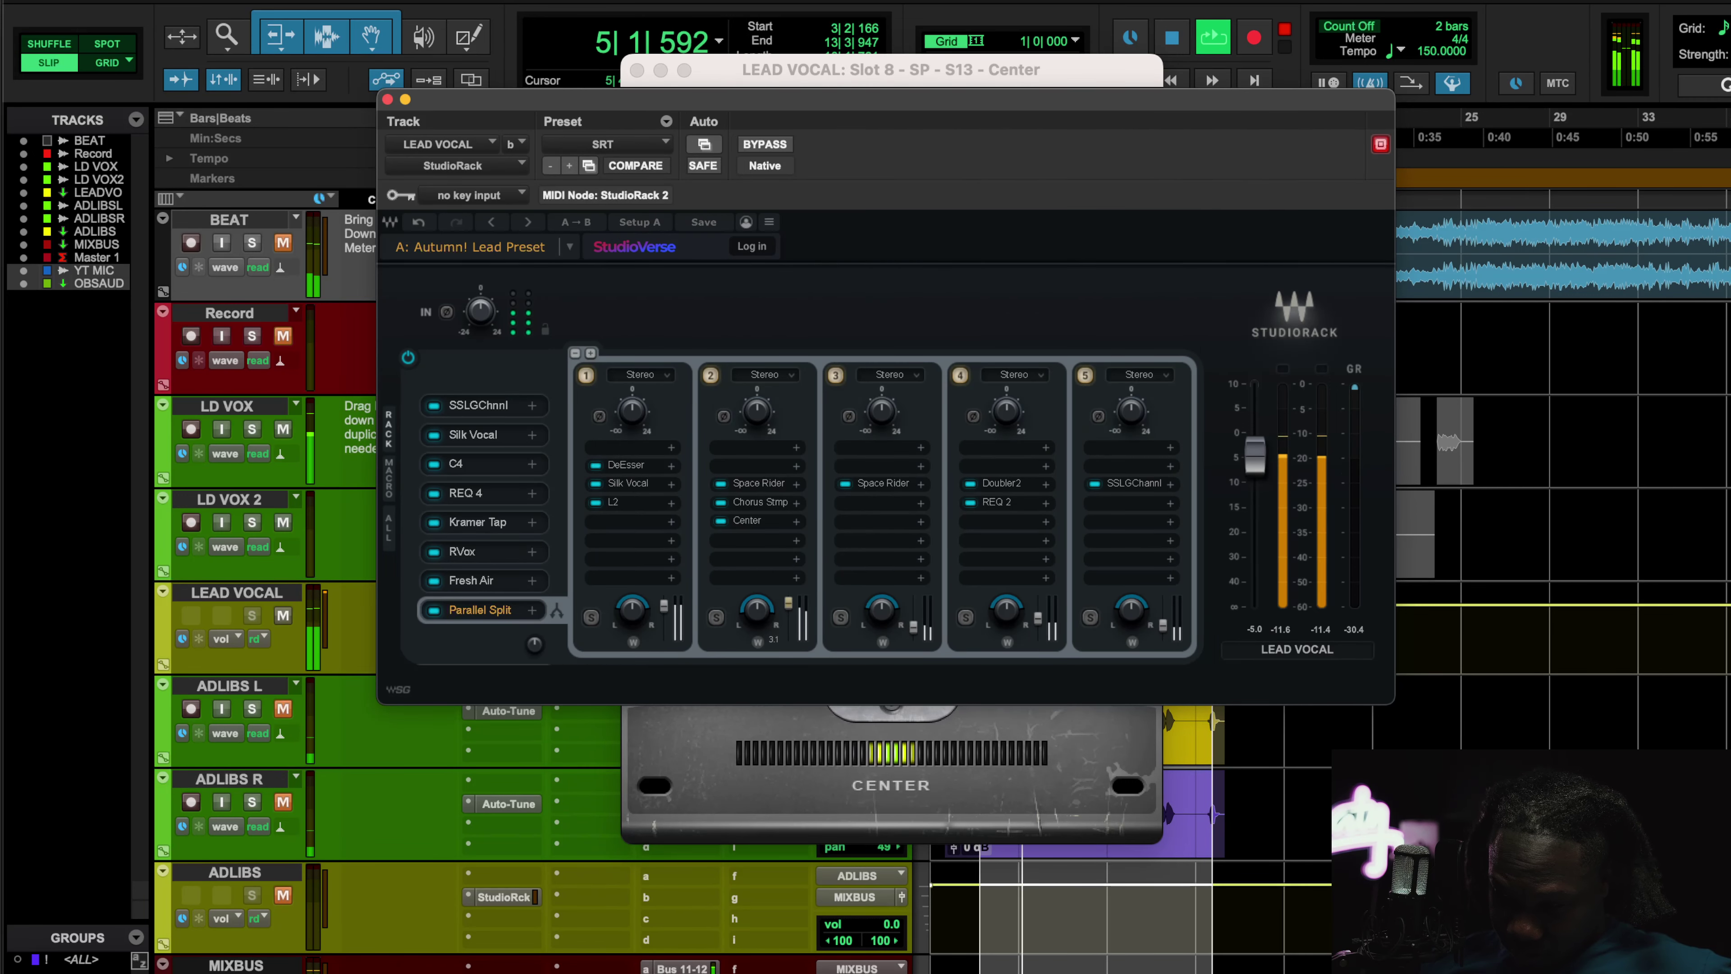
left_click(426, 225)
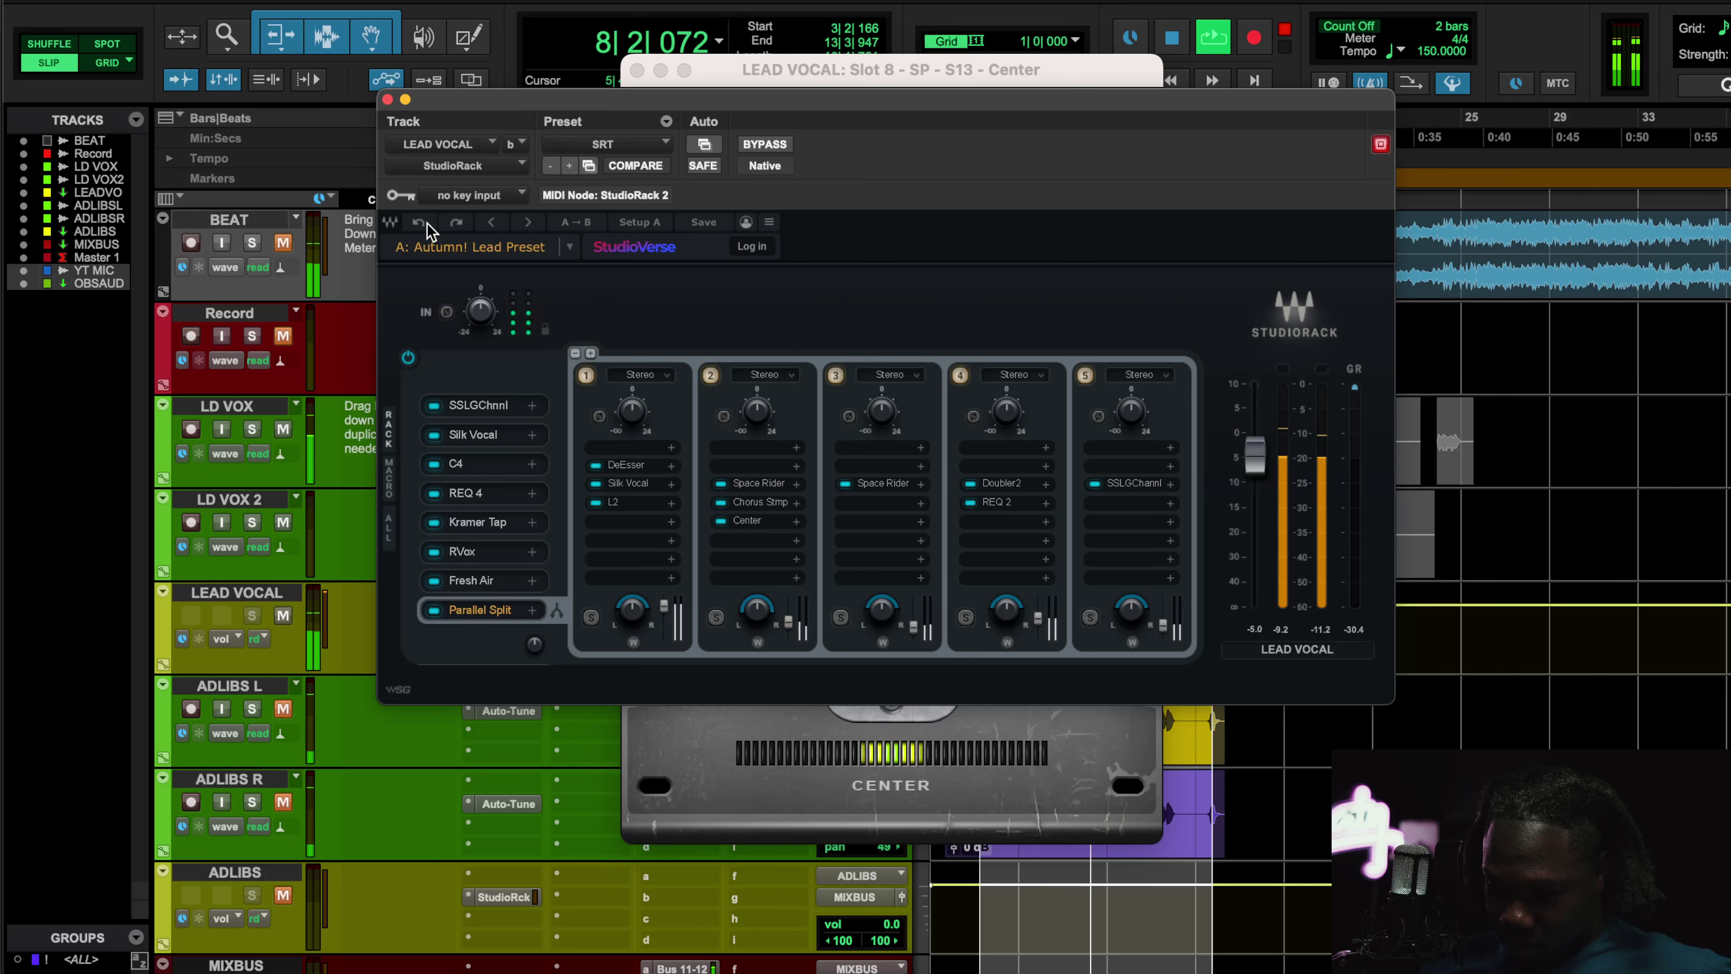
key("space")
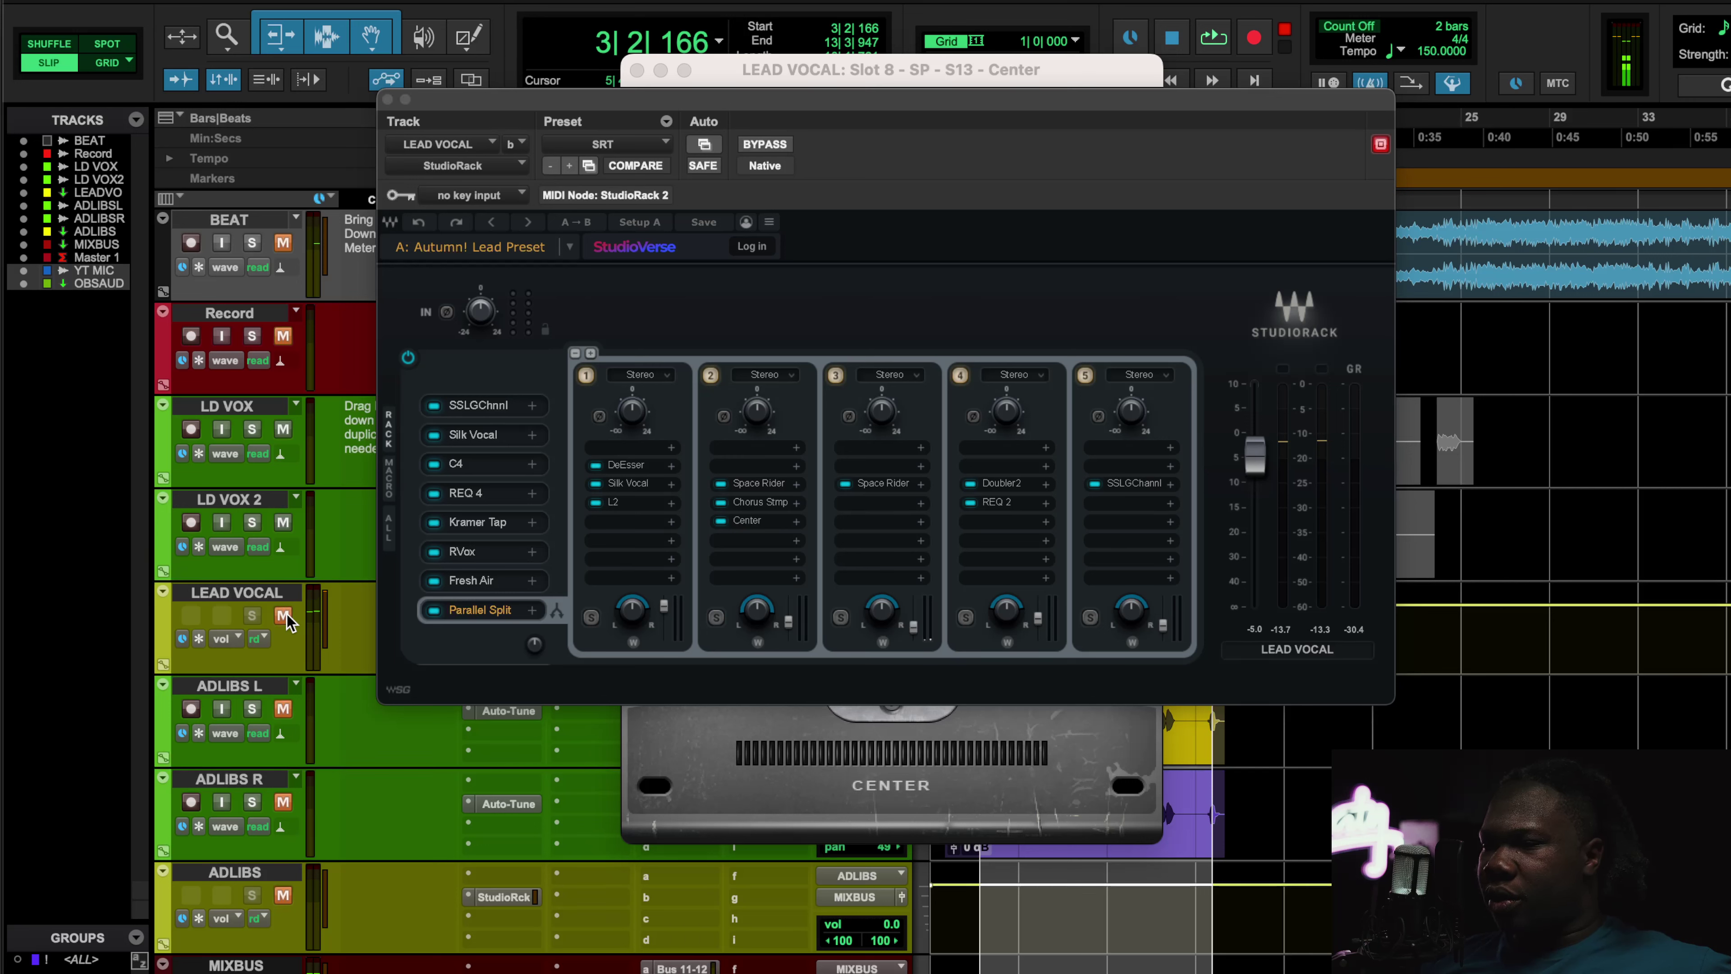
- Play the loop with the BEAT track unmuted, mute BEAT again, and stop playback
left_click(283, 244)
key("space")
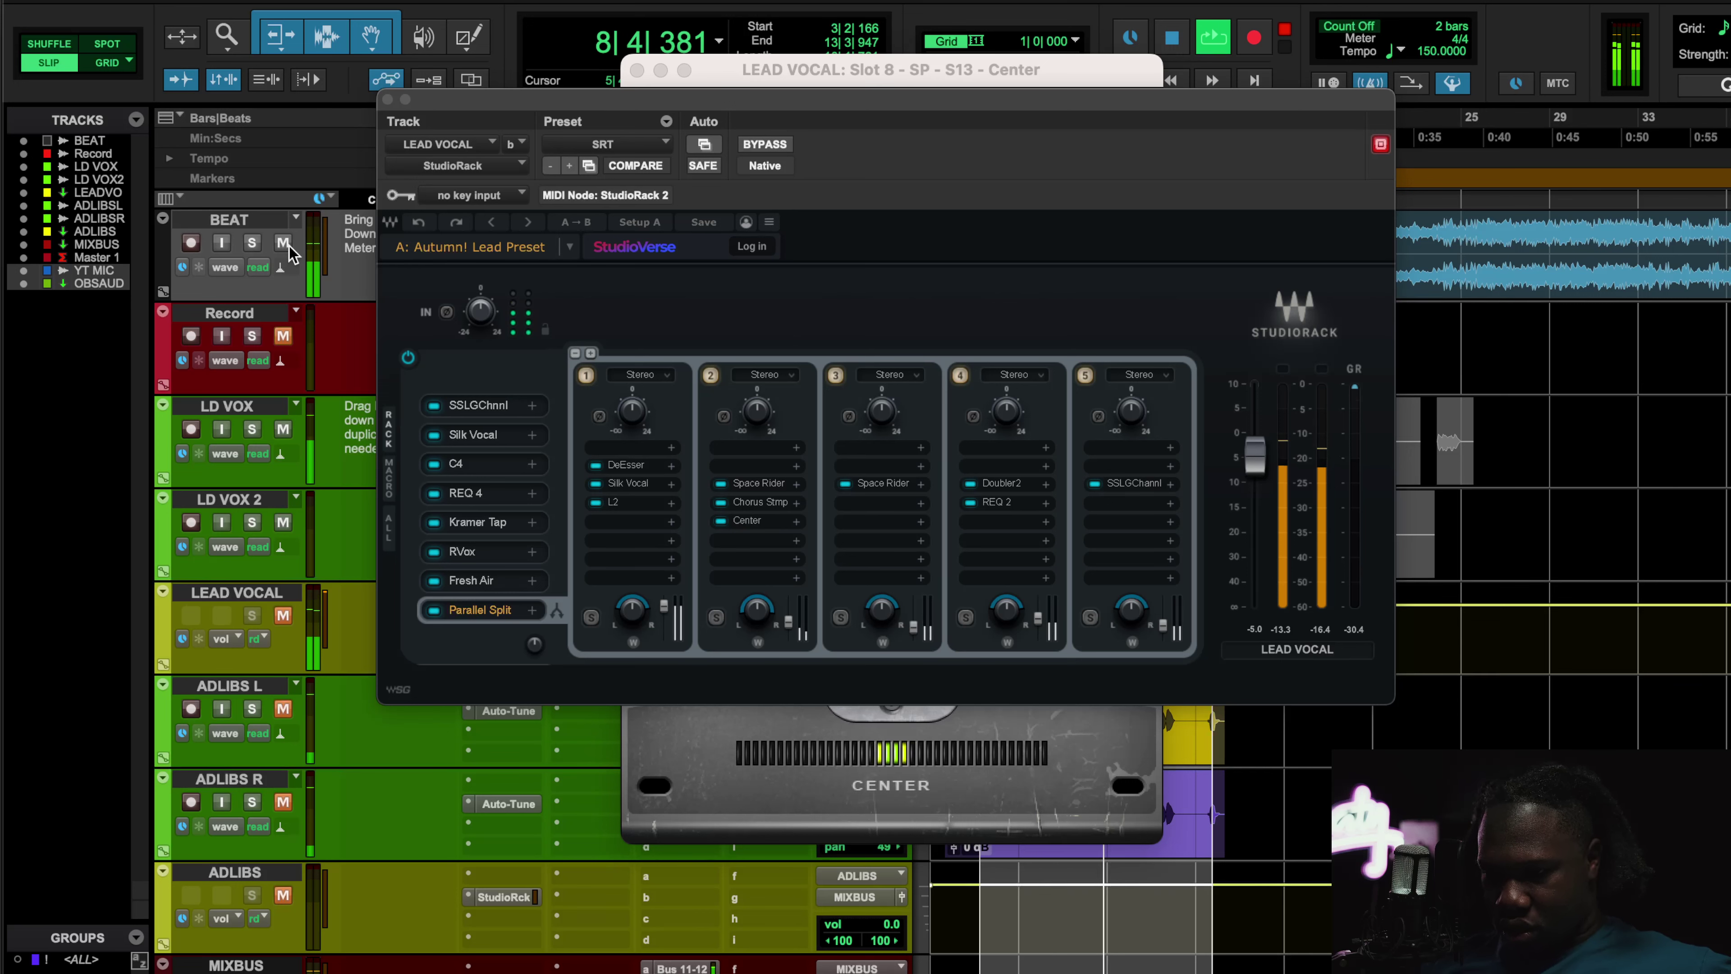
left_click(283, 243)
key("space")
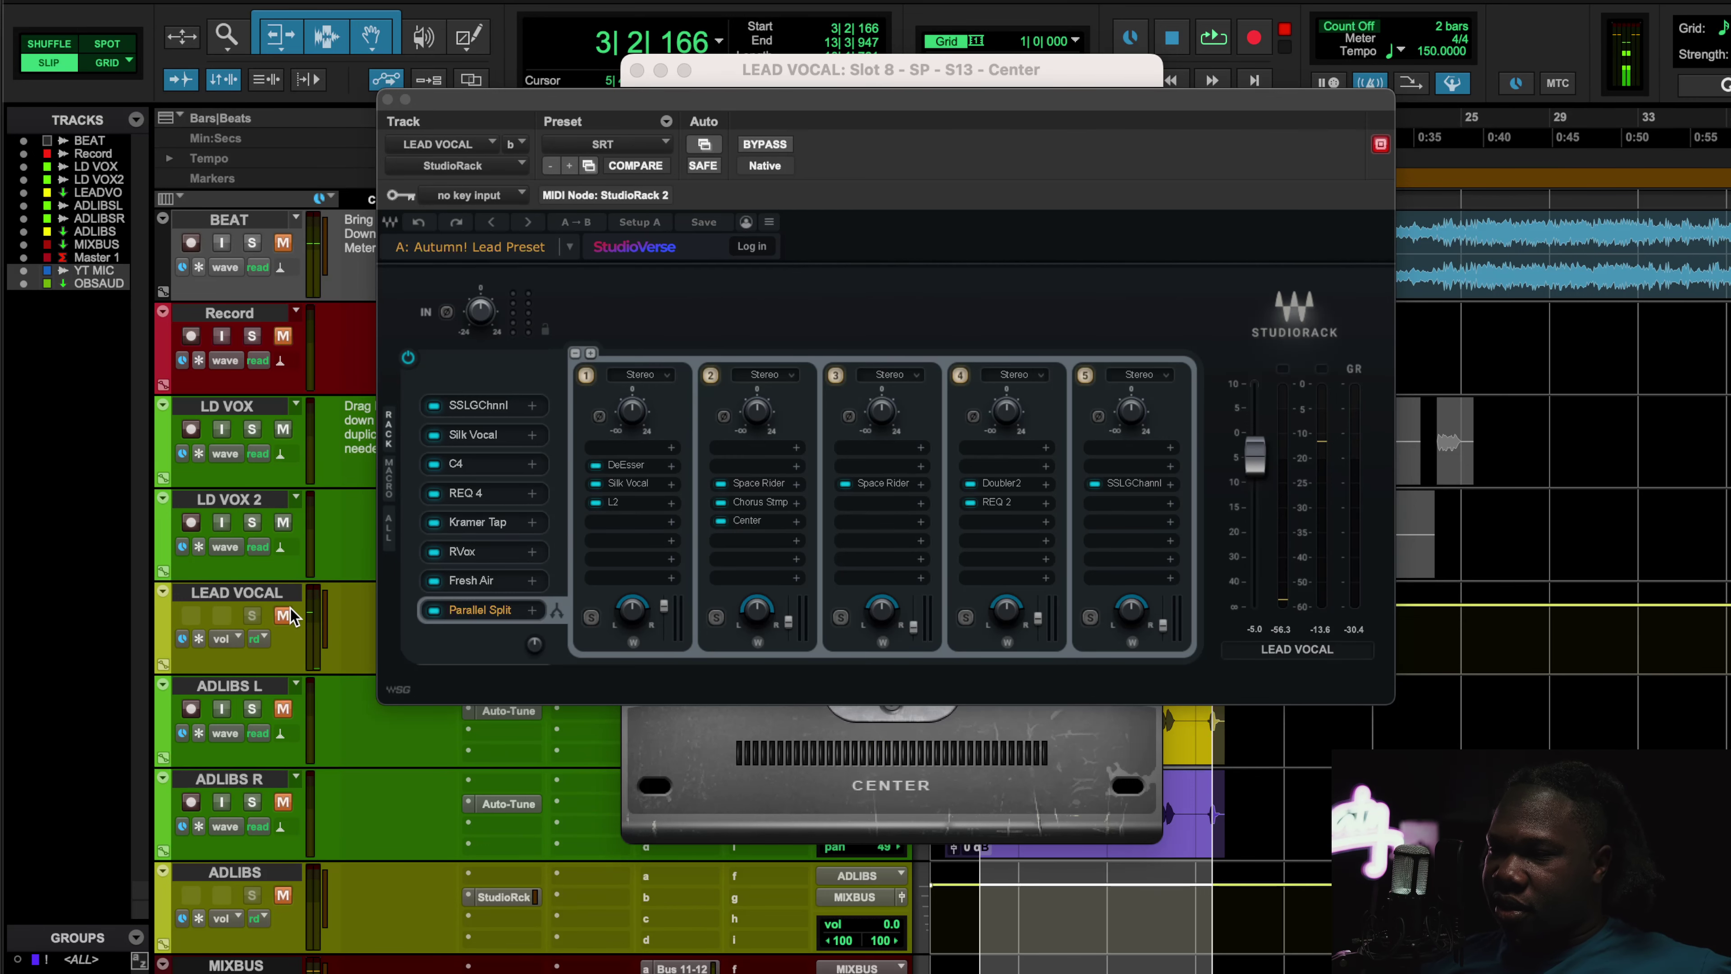
- Examine the Space Rider reverb settings in the third parallel rack, including the decay, and close the plug-in
left_click(883, 483)
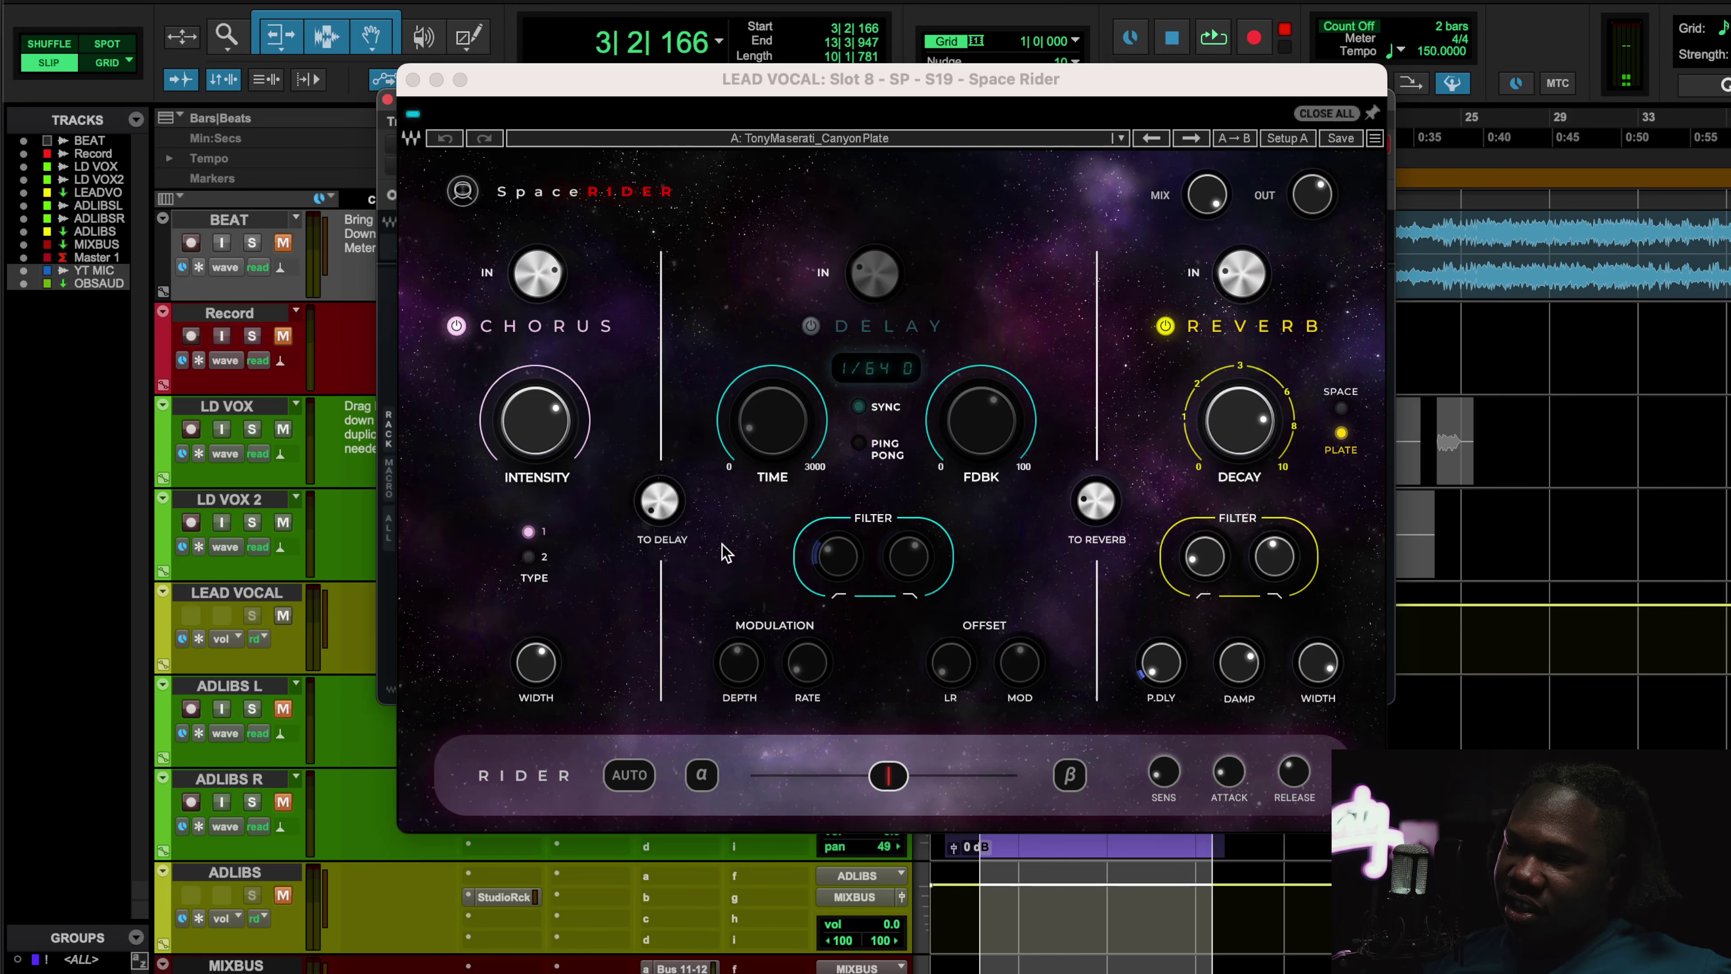
left_click(1259, 419)
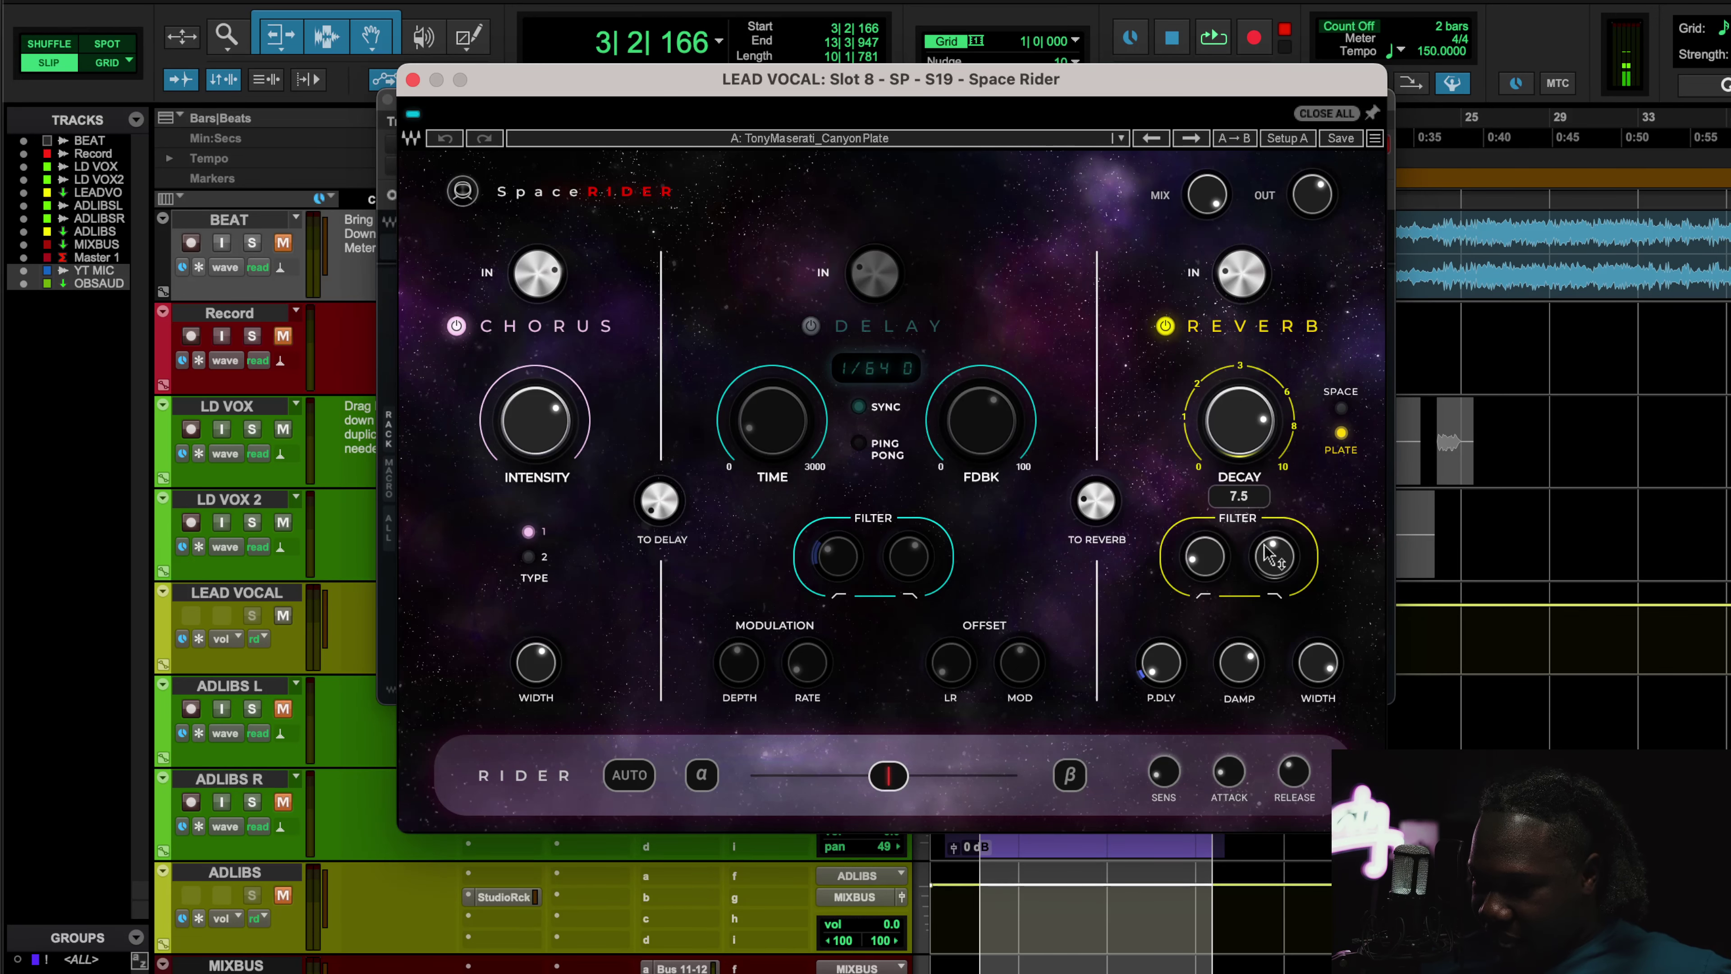
left_click(412, 79)
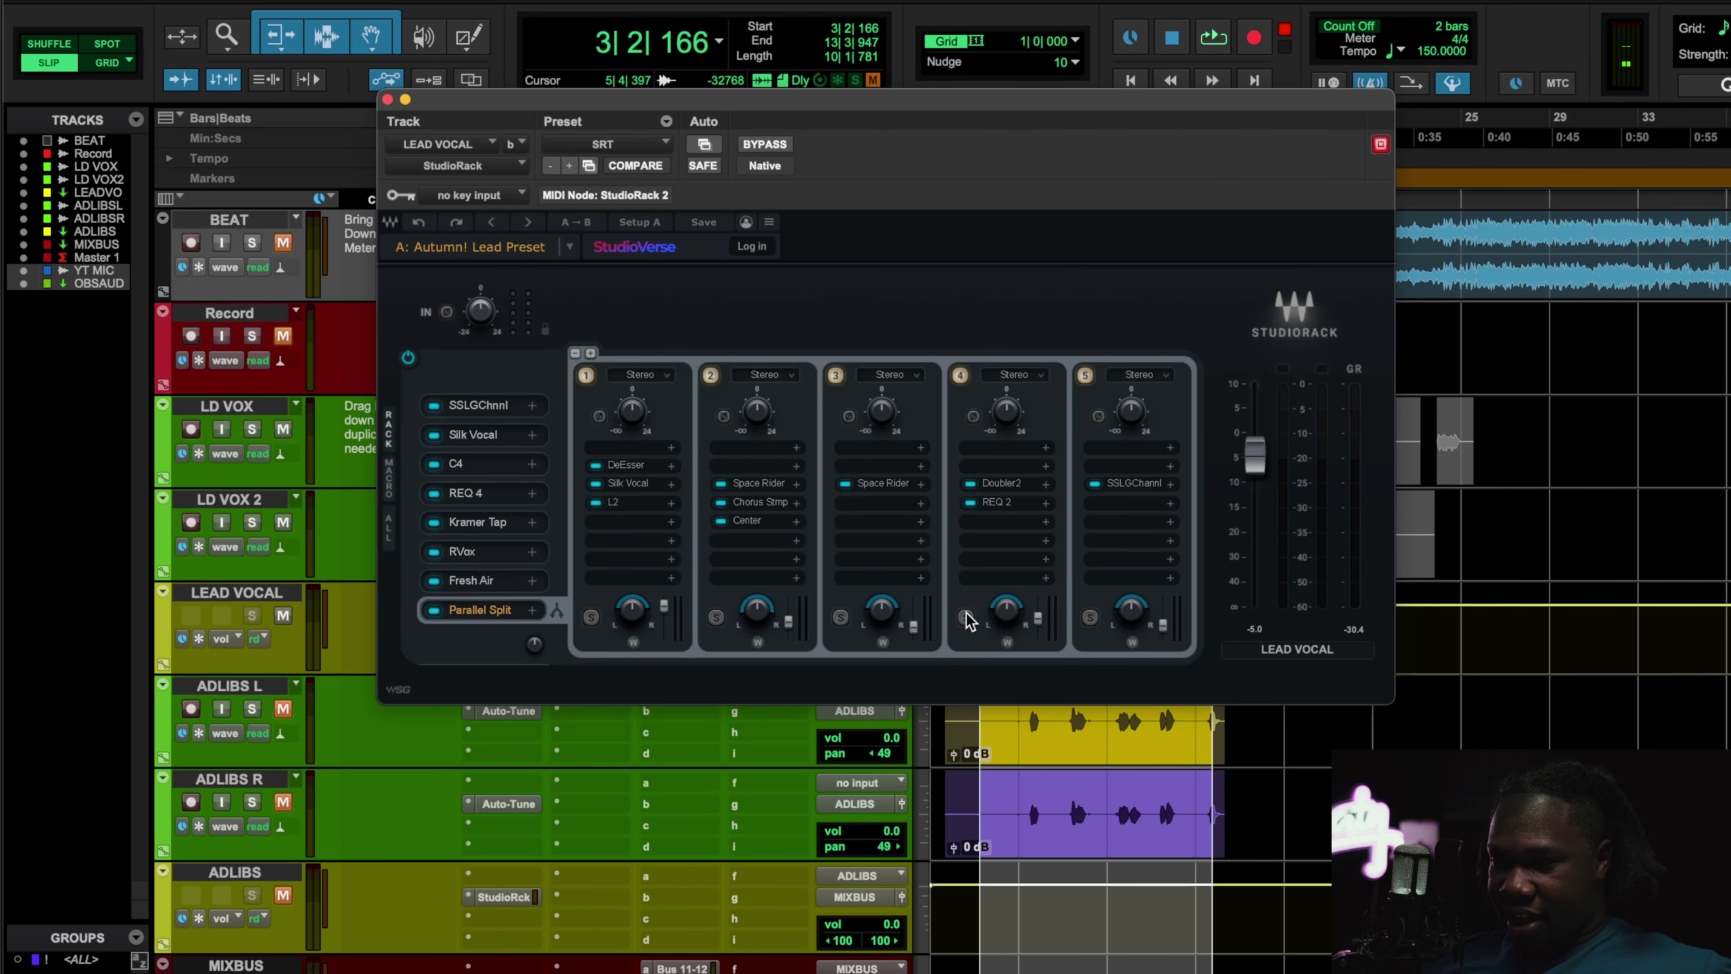
- Raise the third parallel rack's level during loop playback to audition the reverb, undo the level change, and stop playback
key("space")
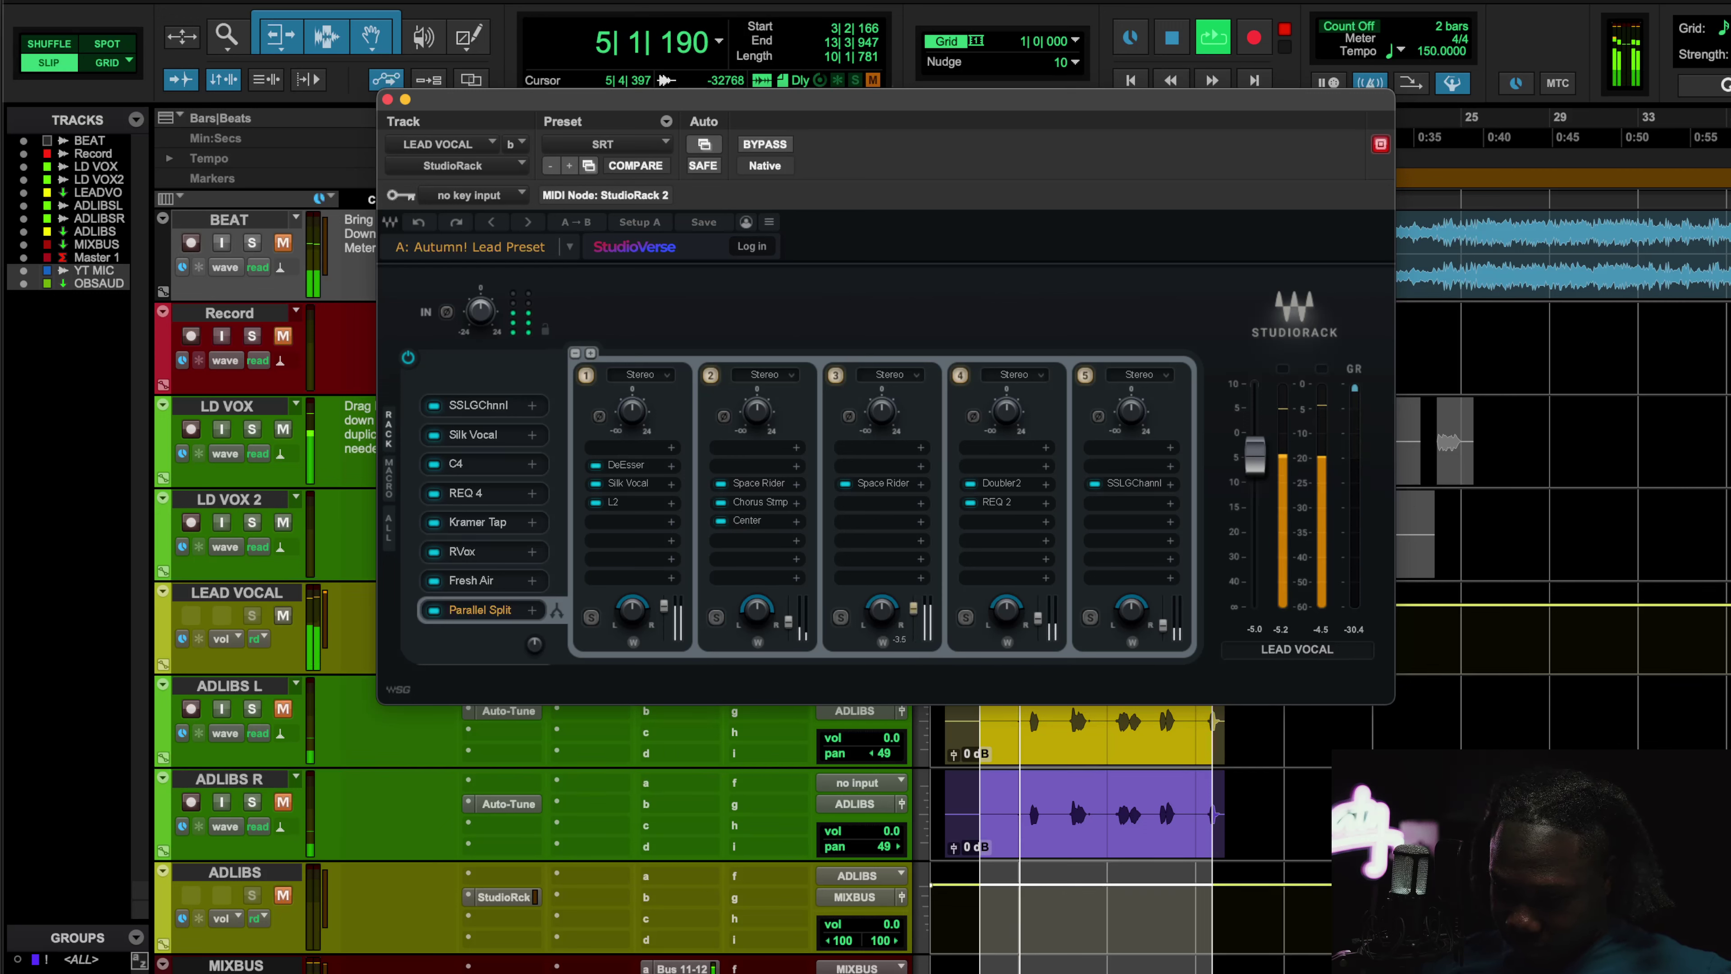
left_click(420, 224)
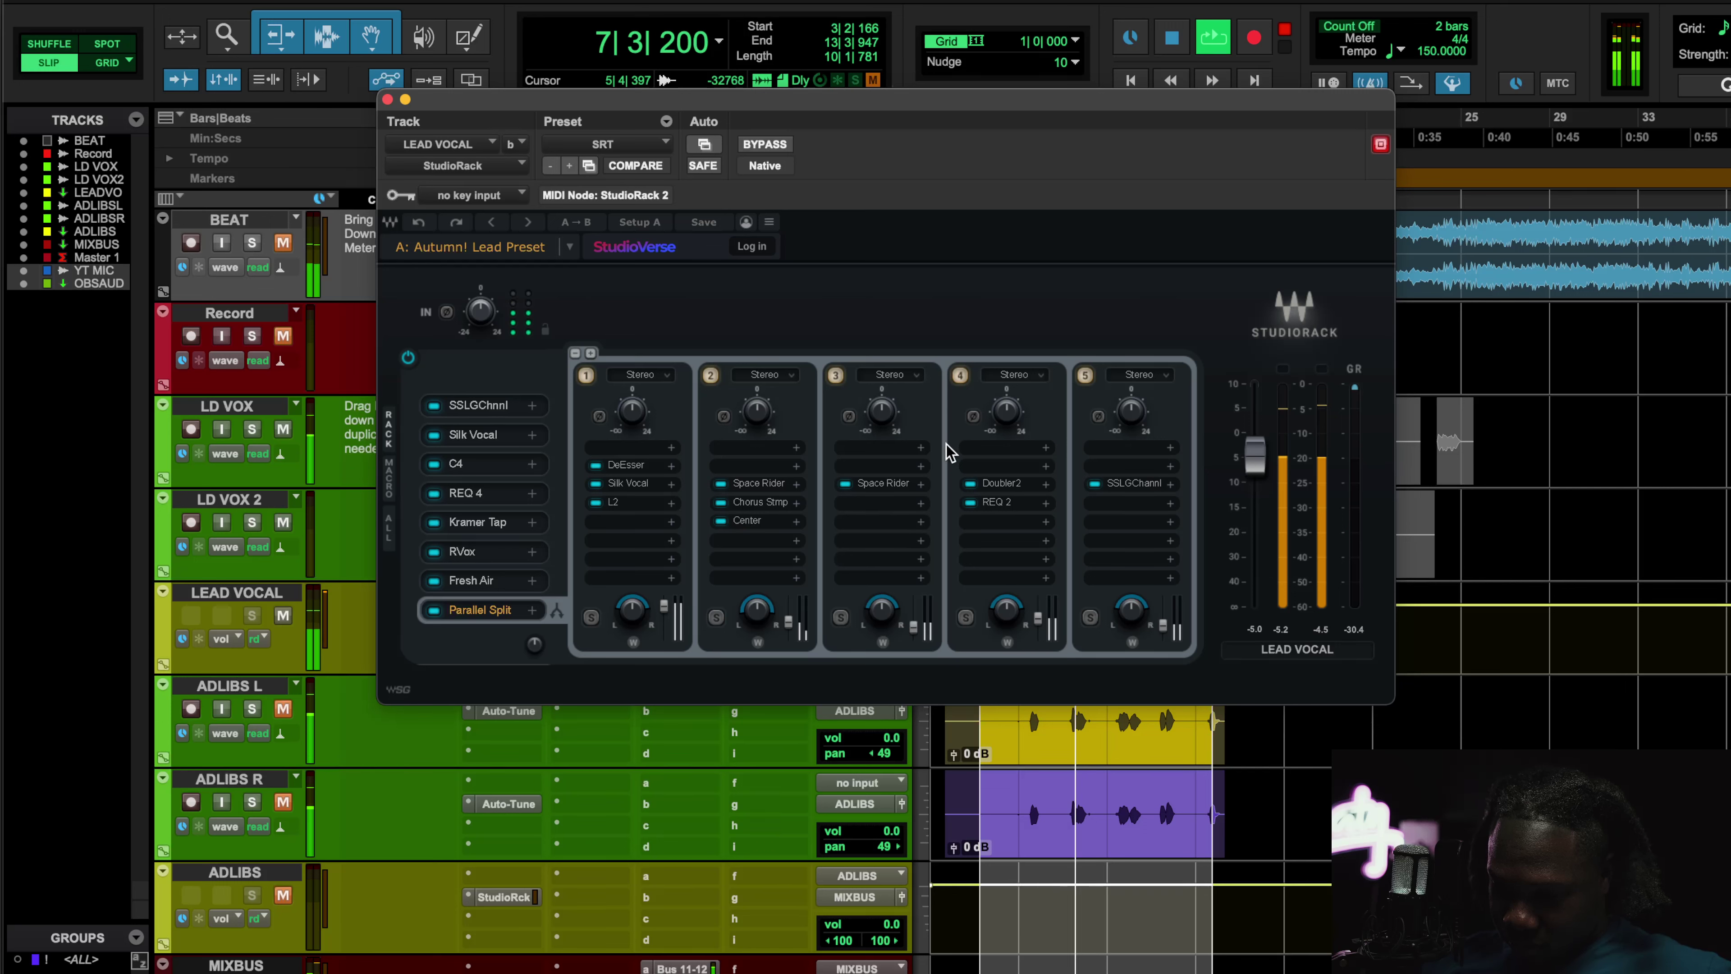
key("space")
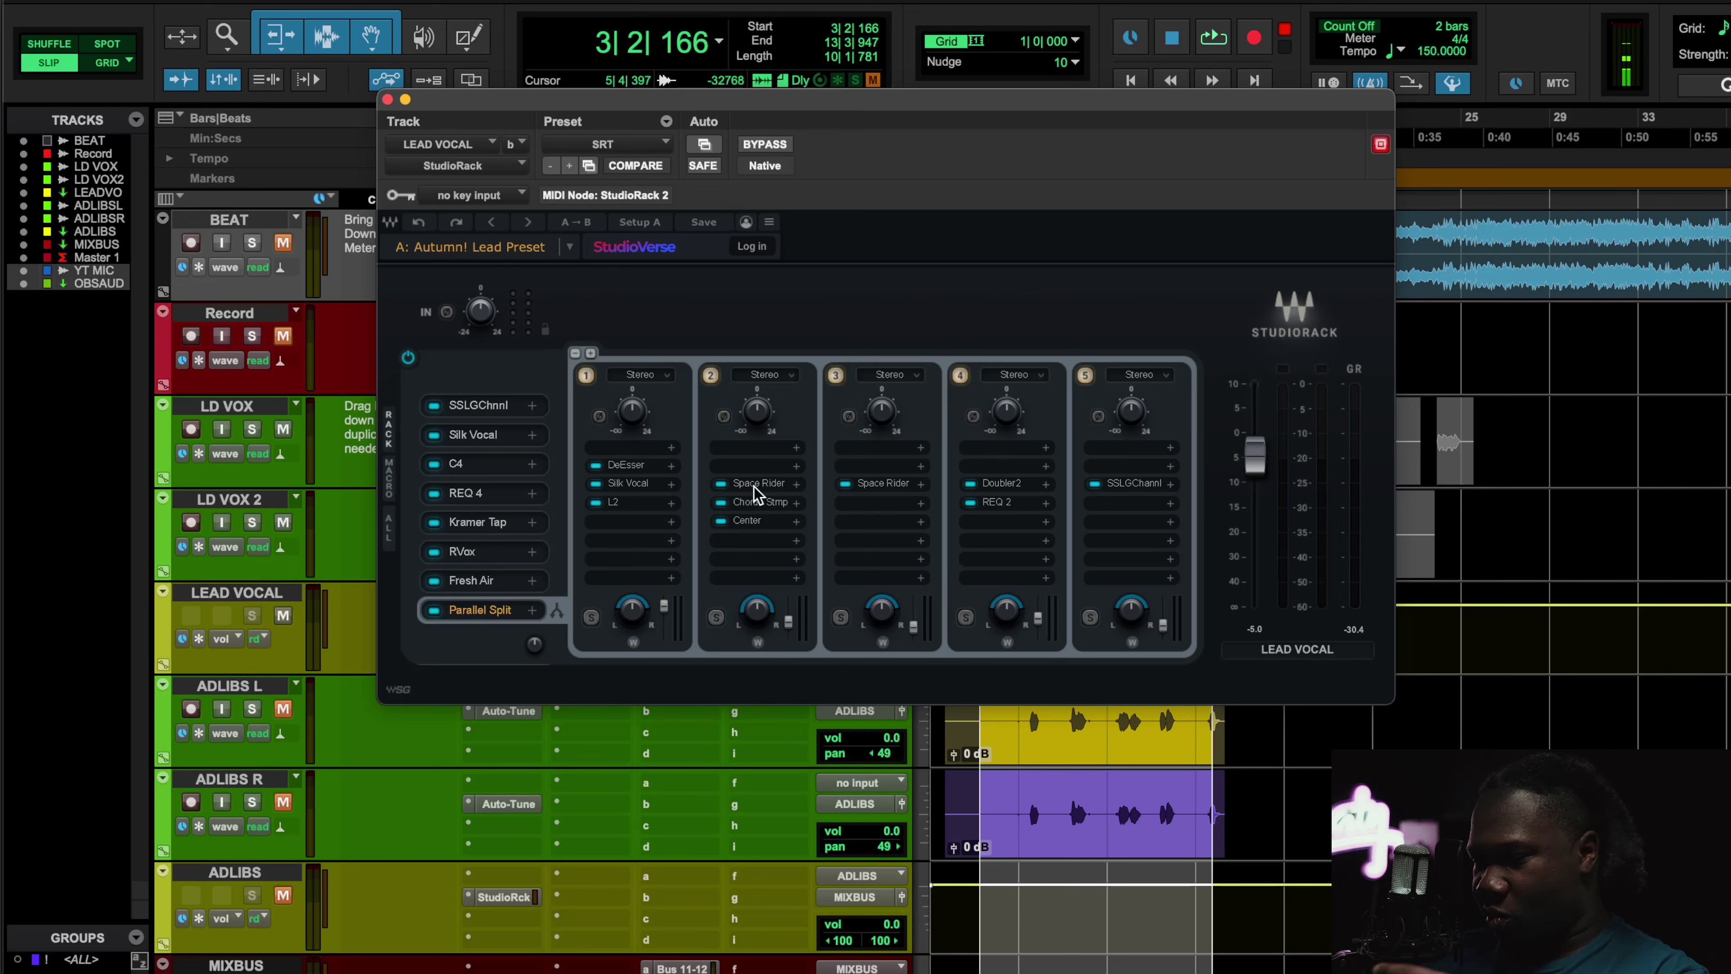
- Examine the Doubler2 and REQ 2 settings in the fourth parallel rack, closing each plug-in
left_click(1002, 484)
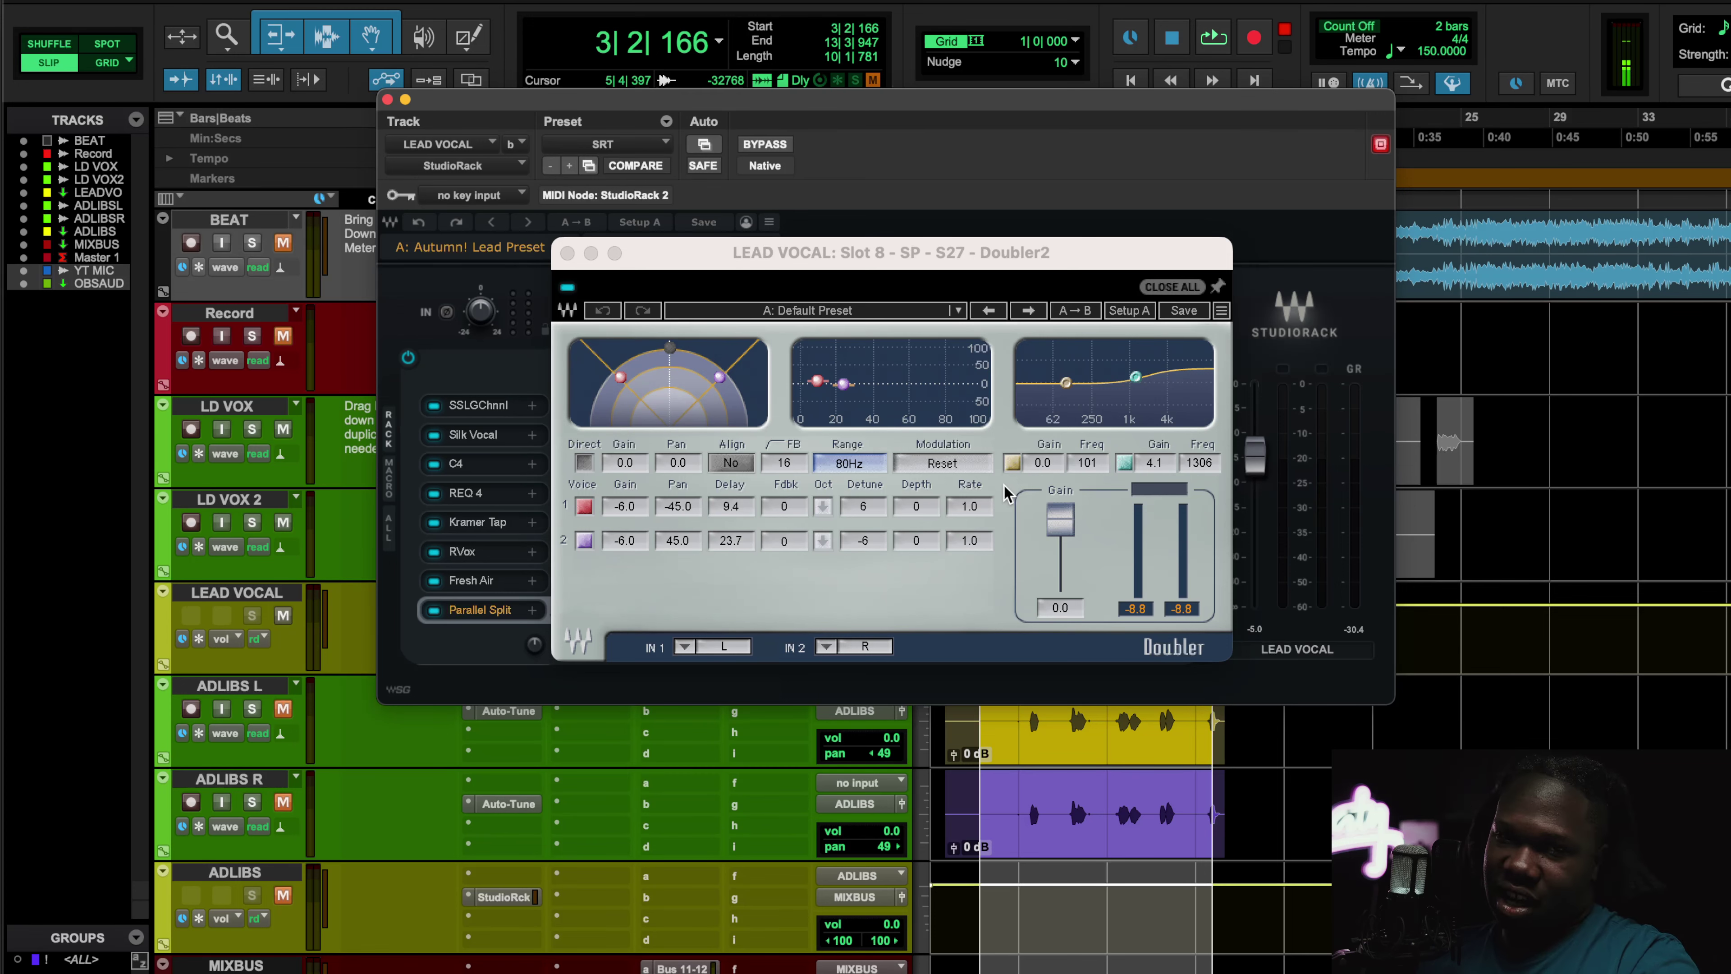
left_click(568, 254)
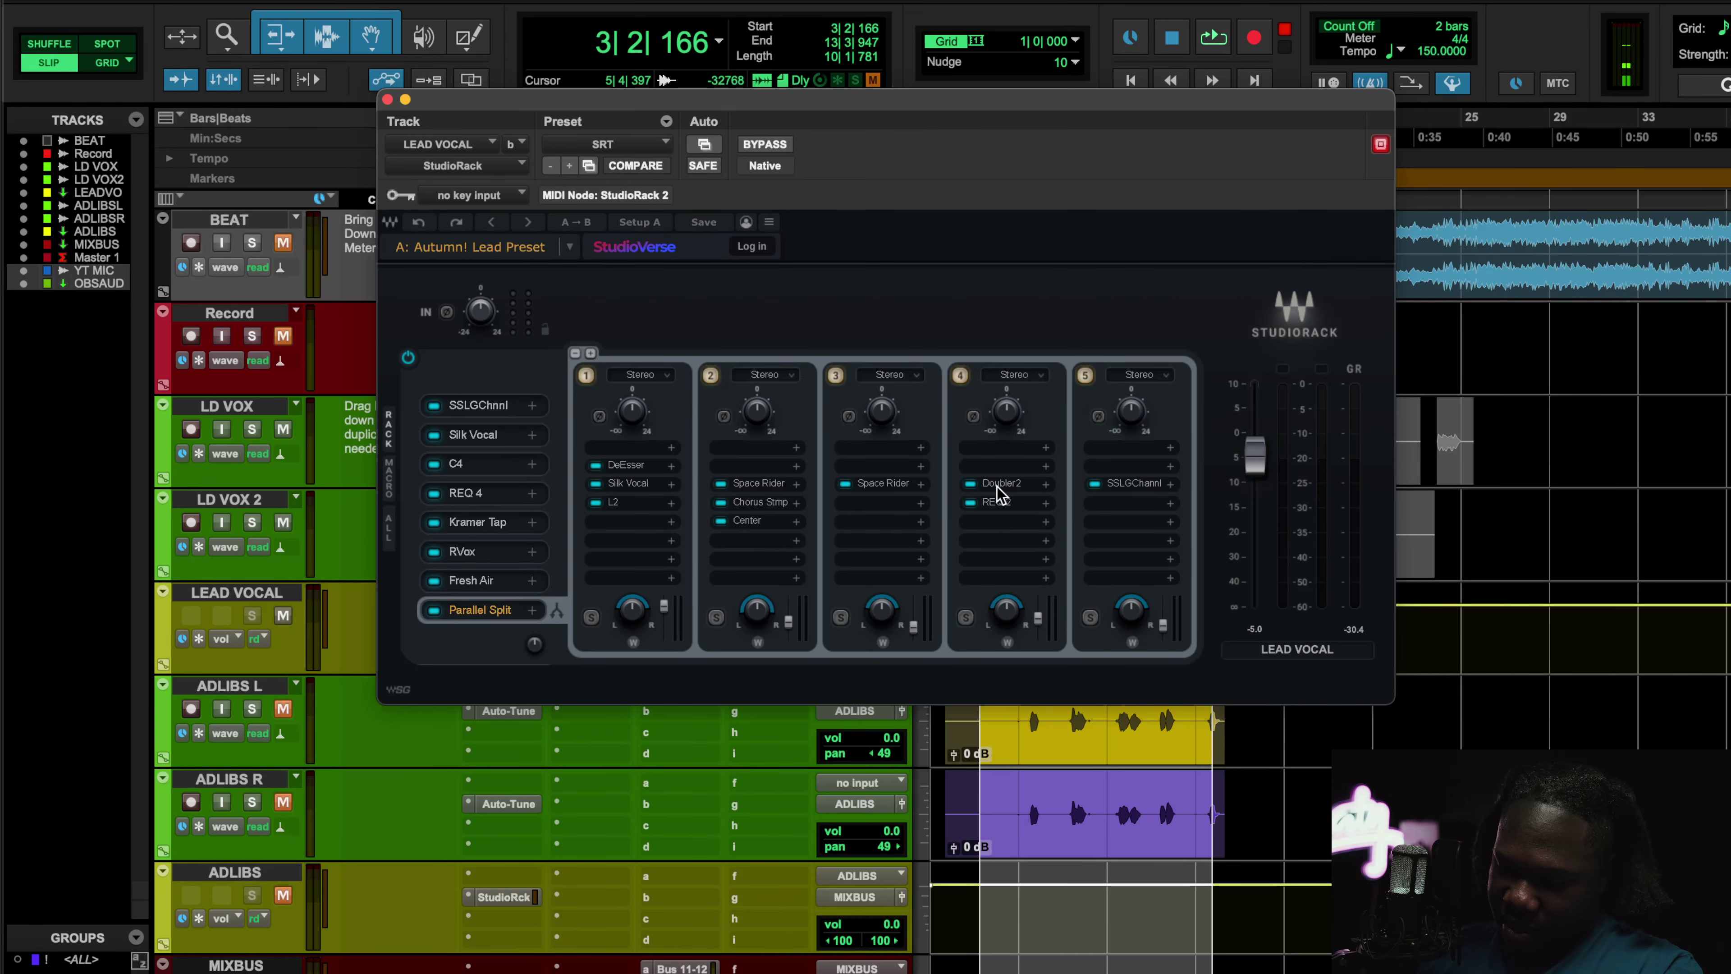
left_click(995, 503)
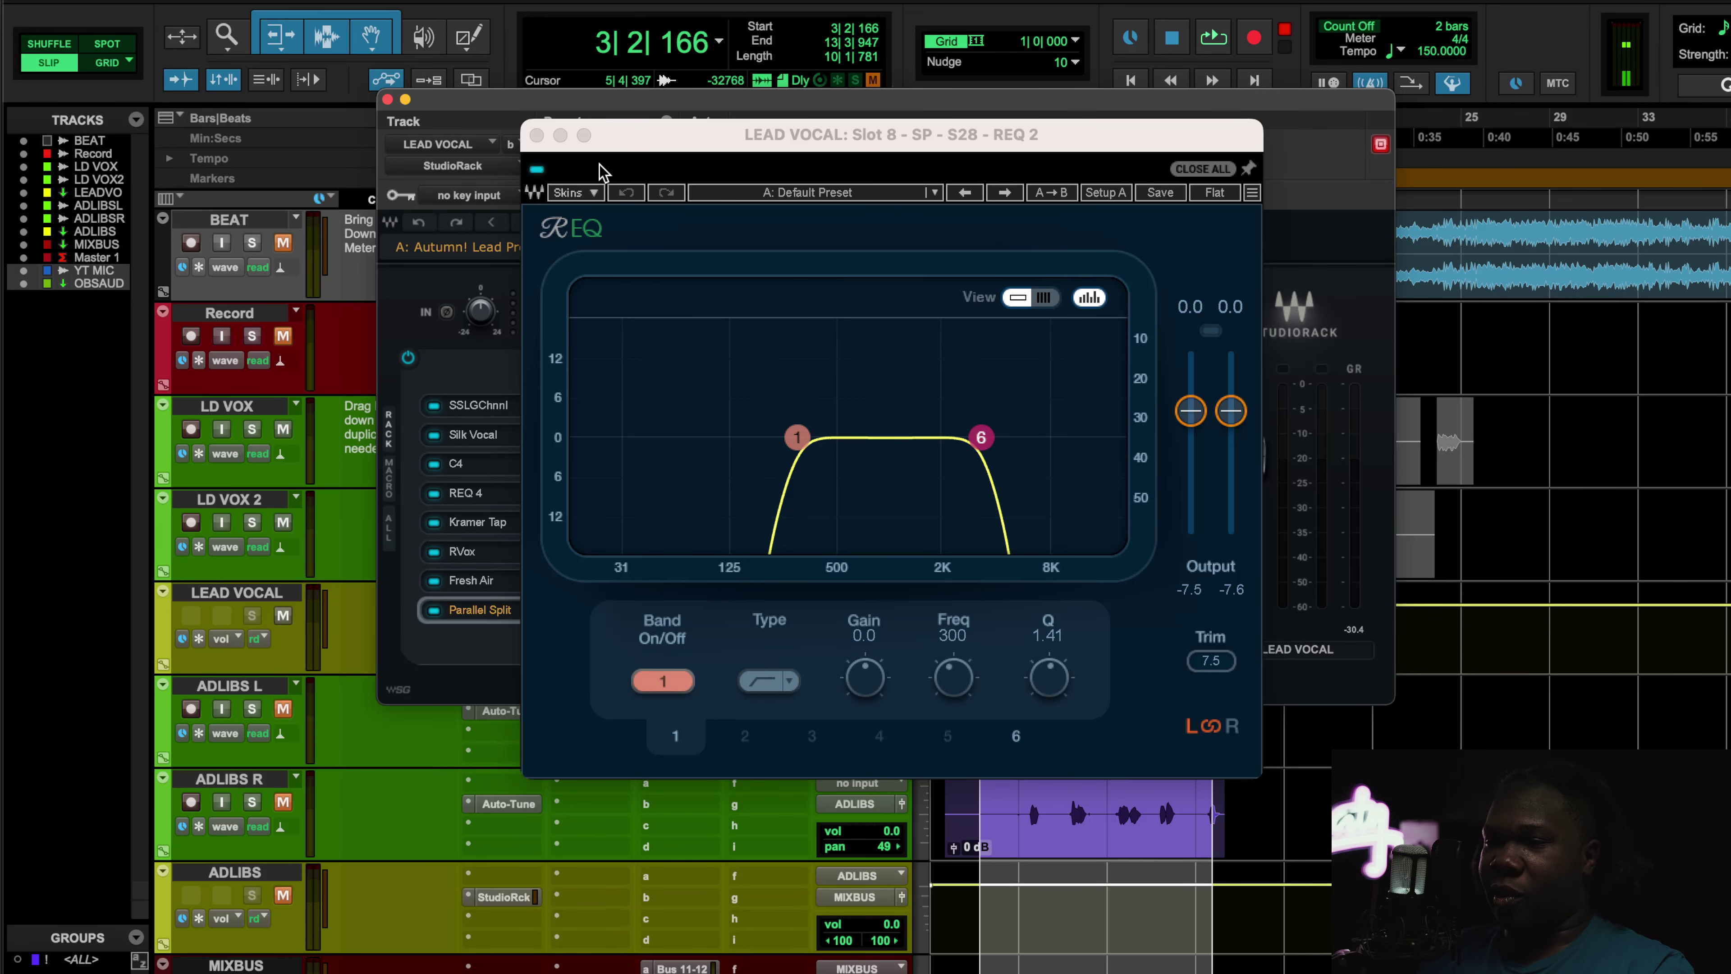
left_click(537, 135)
- Open SSLGChannel in the fifth parallel rack, review its compressor ratio, and play the loop to watch its compression
left_click(1126, 485)
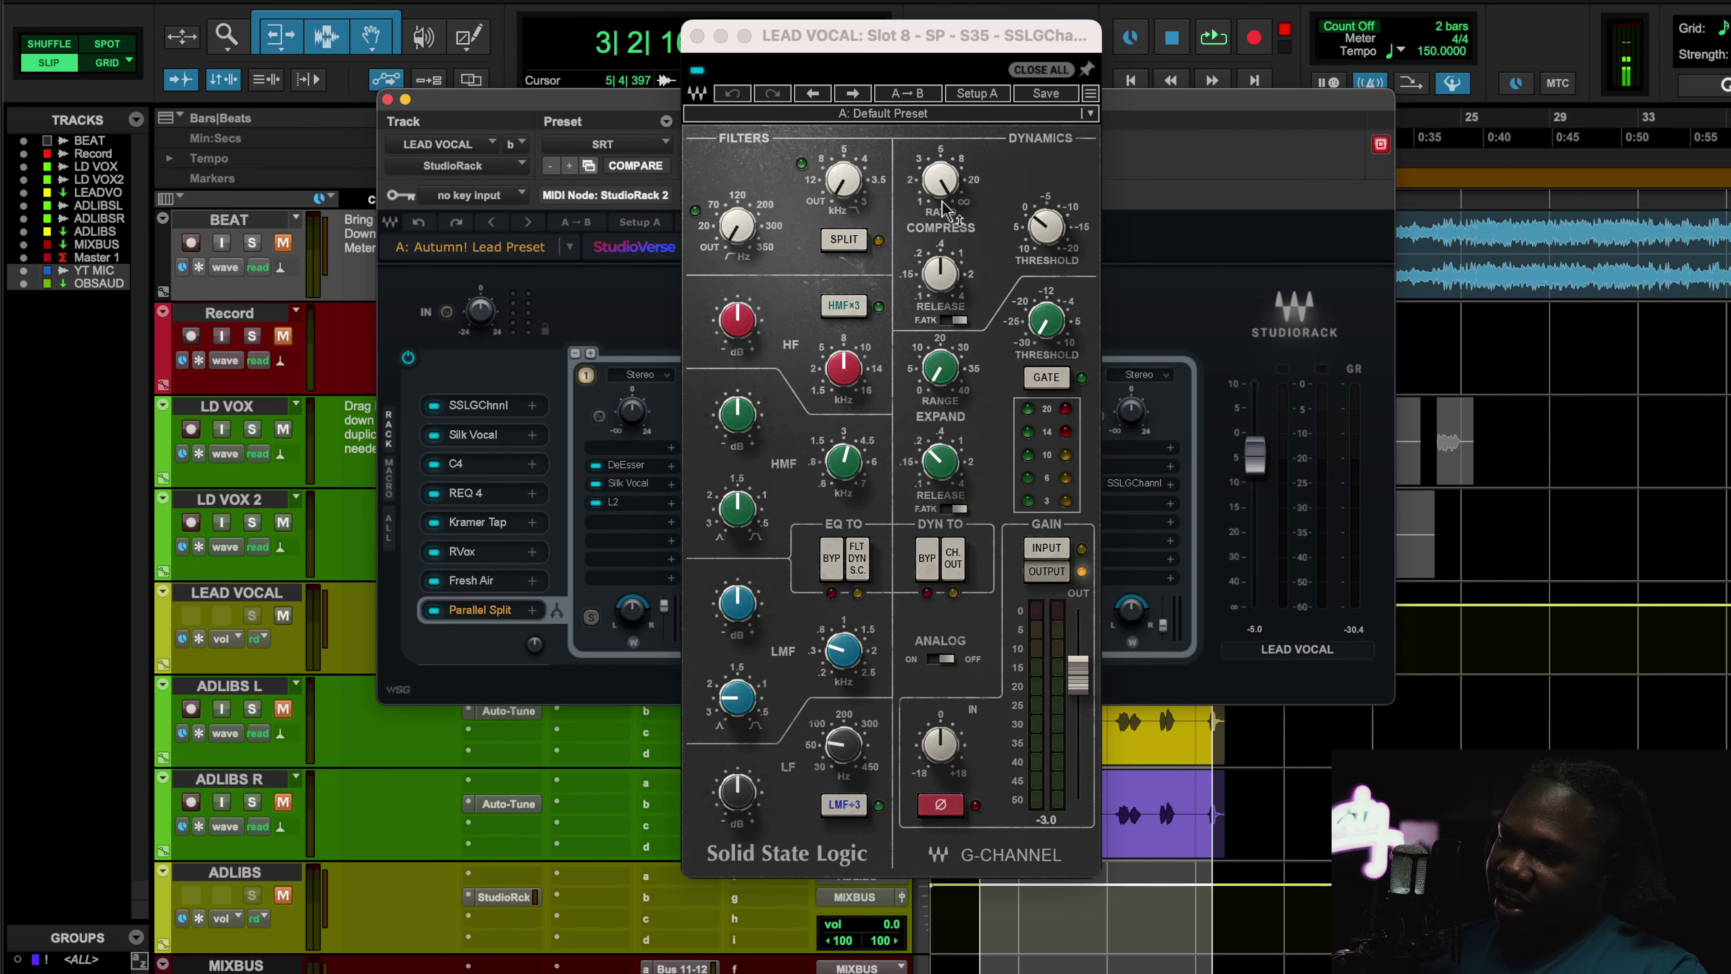
left_click(955, 174)
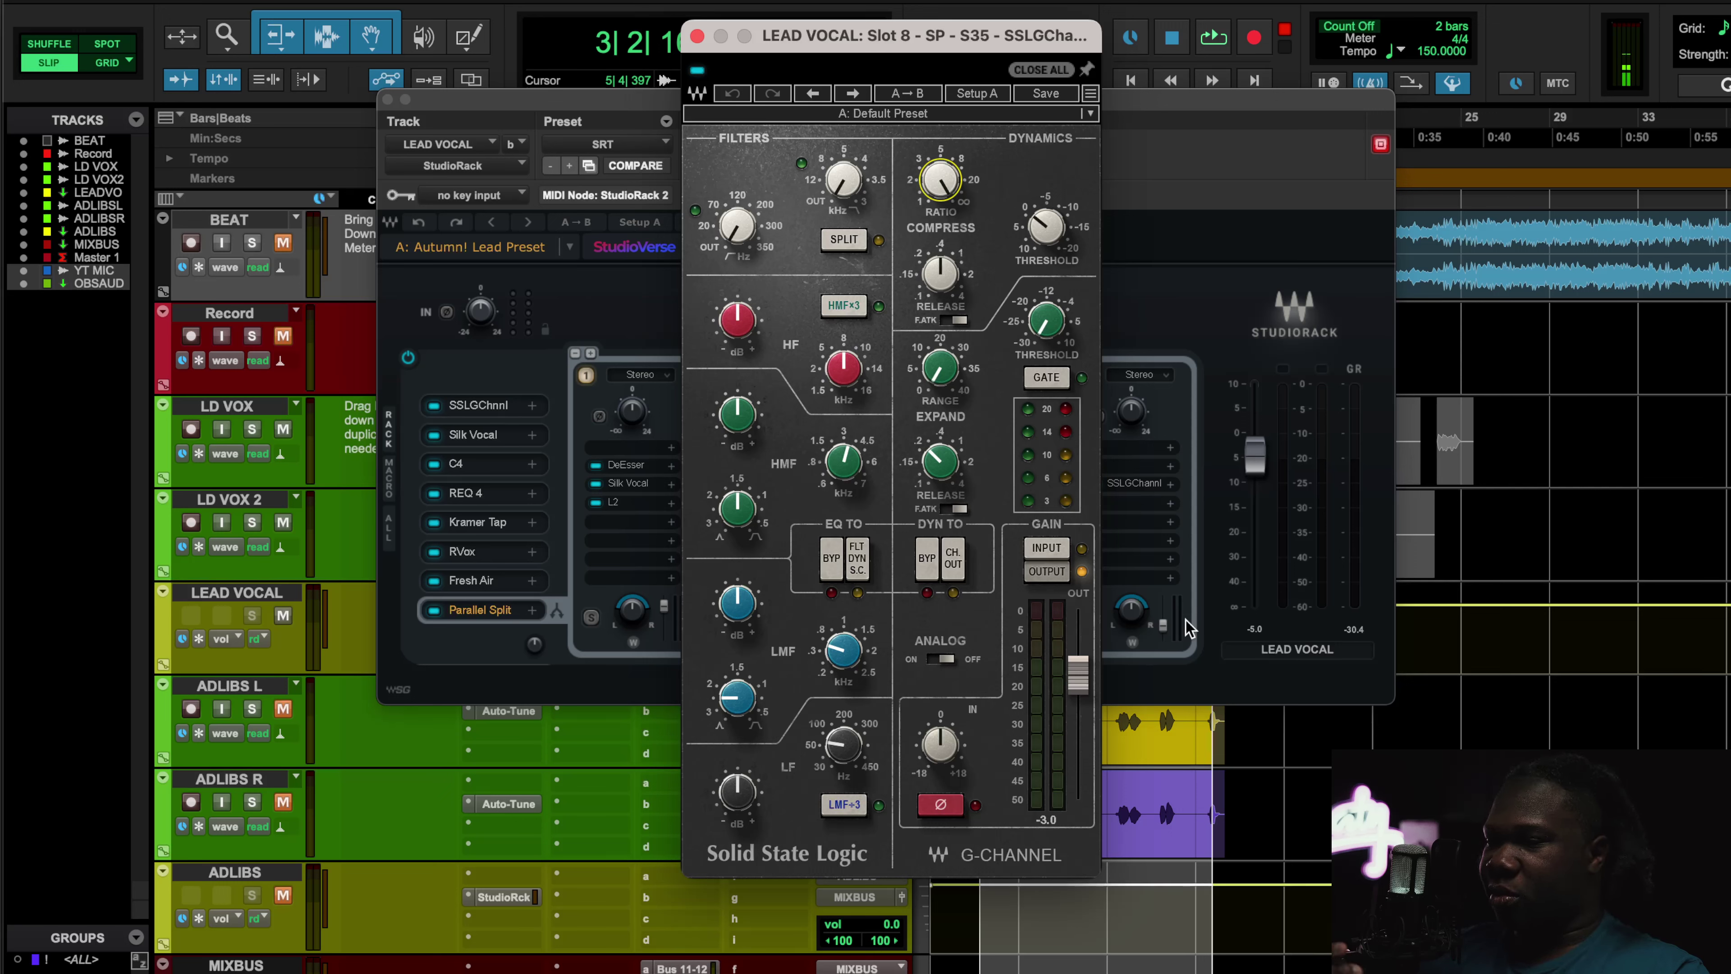
key("space")
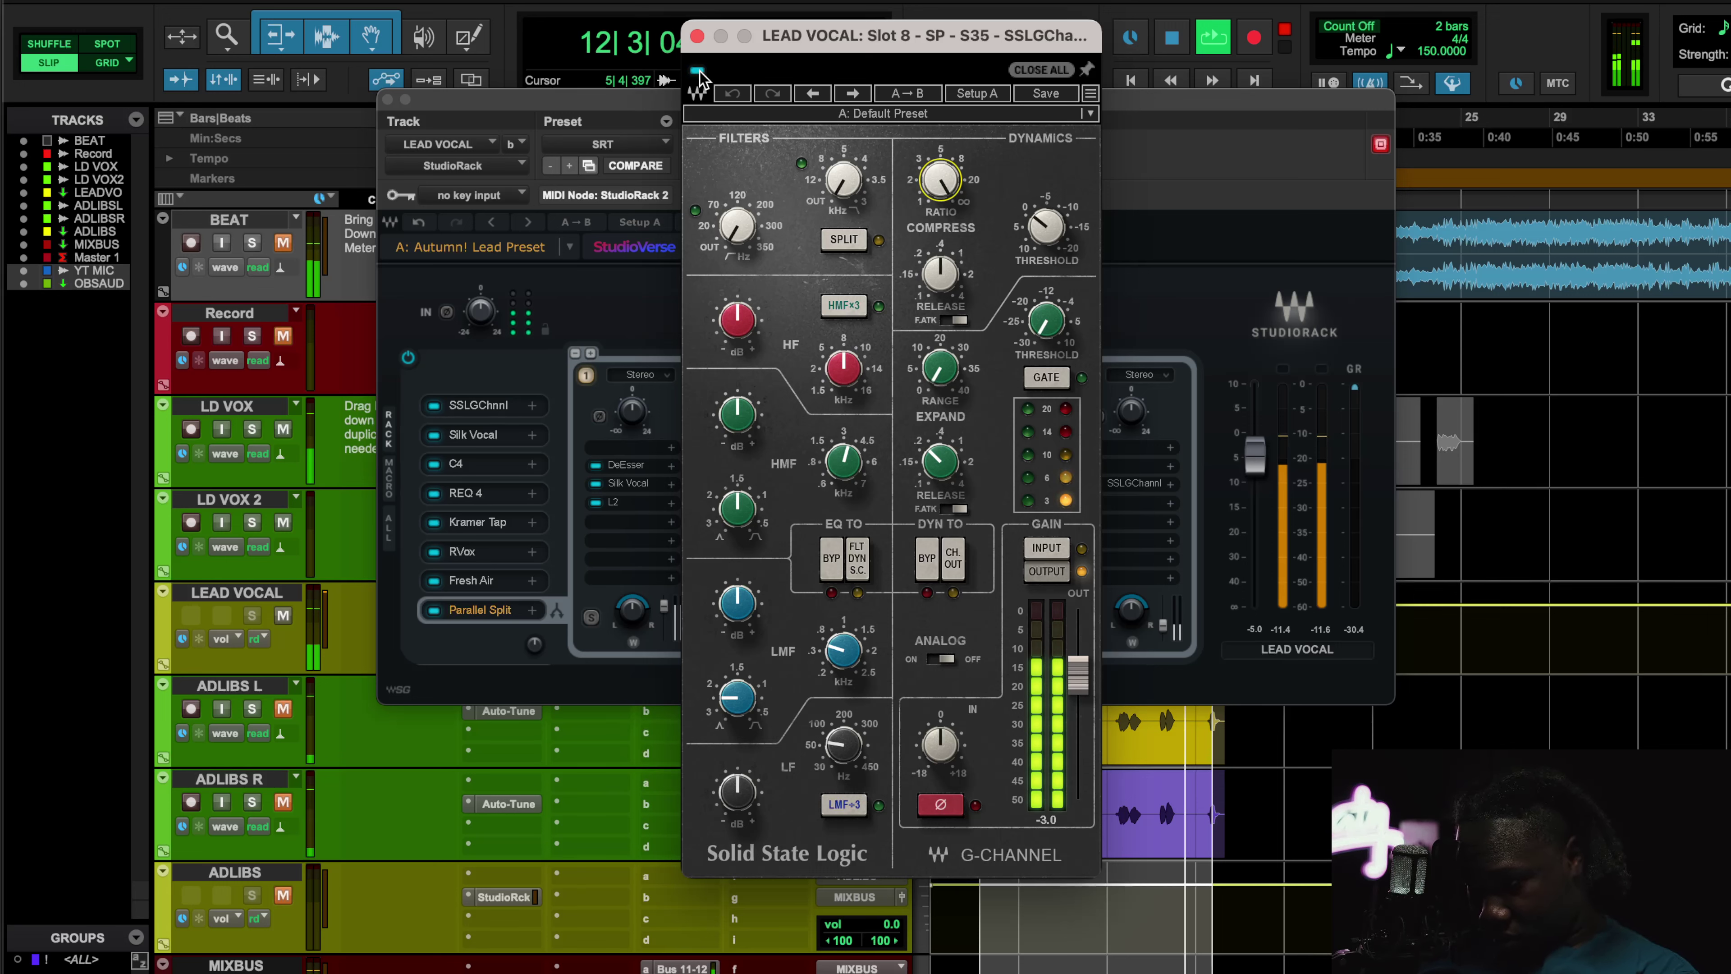
key("space")
key("space")
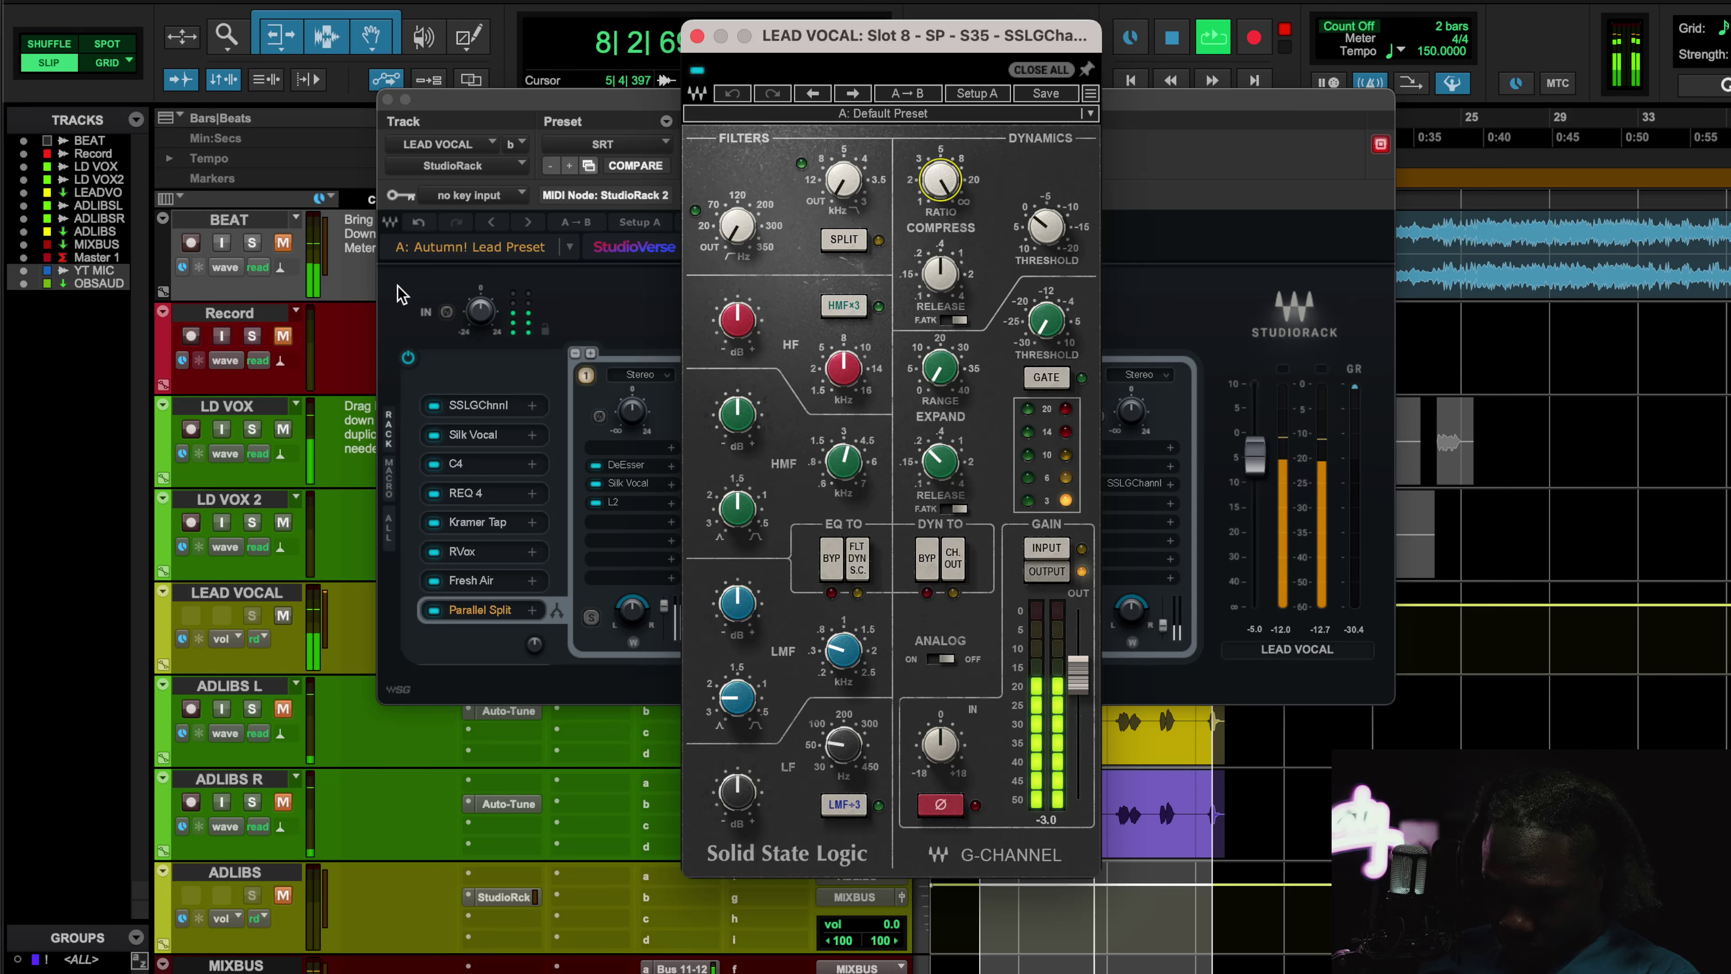
- Unmute BEAT during loop playback, mute and unmute LEAD VOCAL to compare, close SSLGChannel, and stop playback
left_click(282, 243)
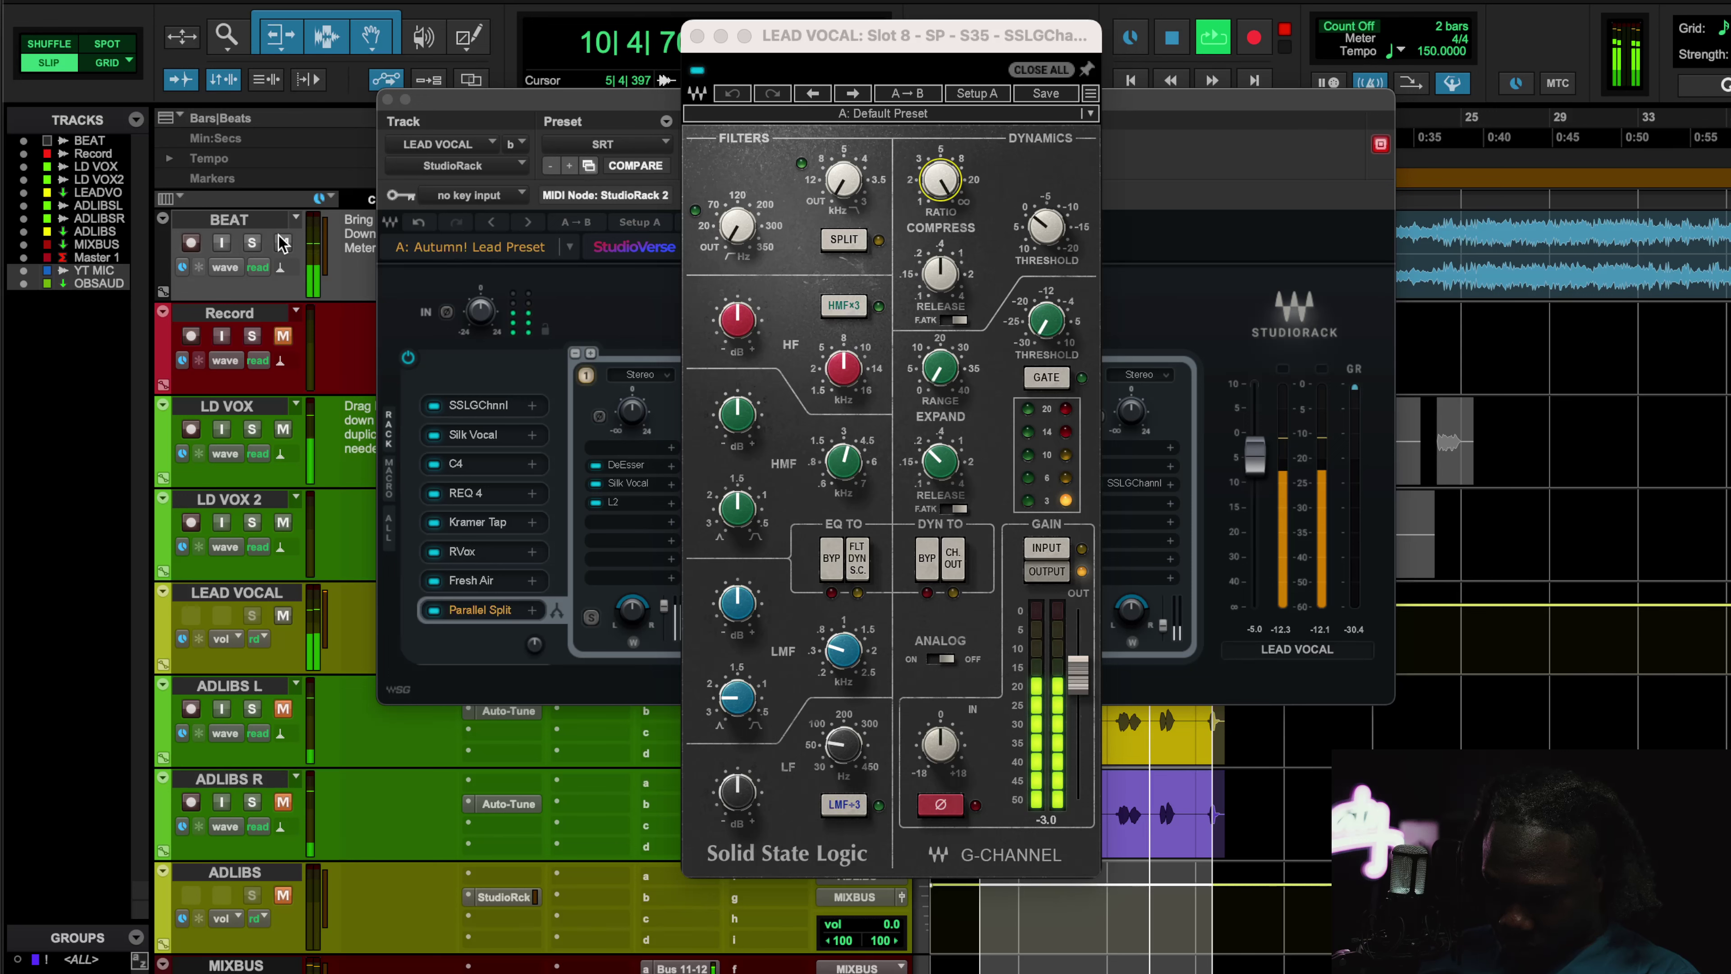
key("space")
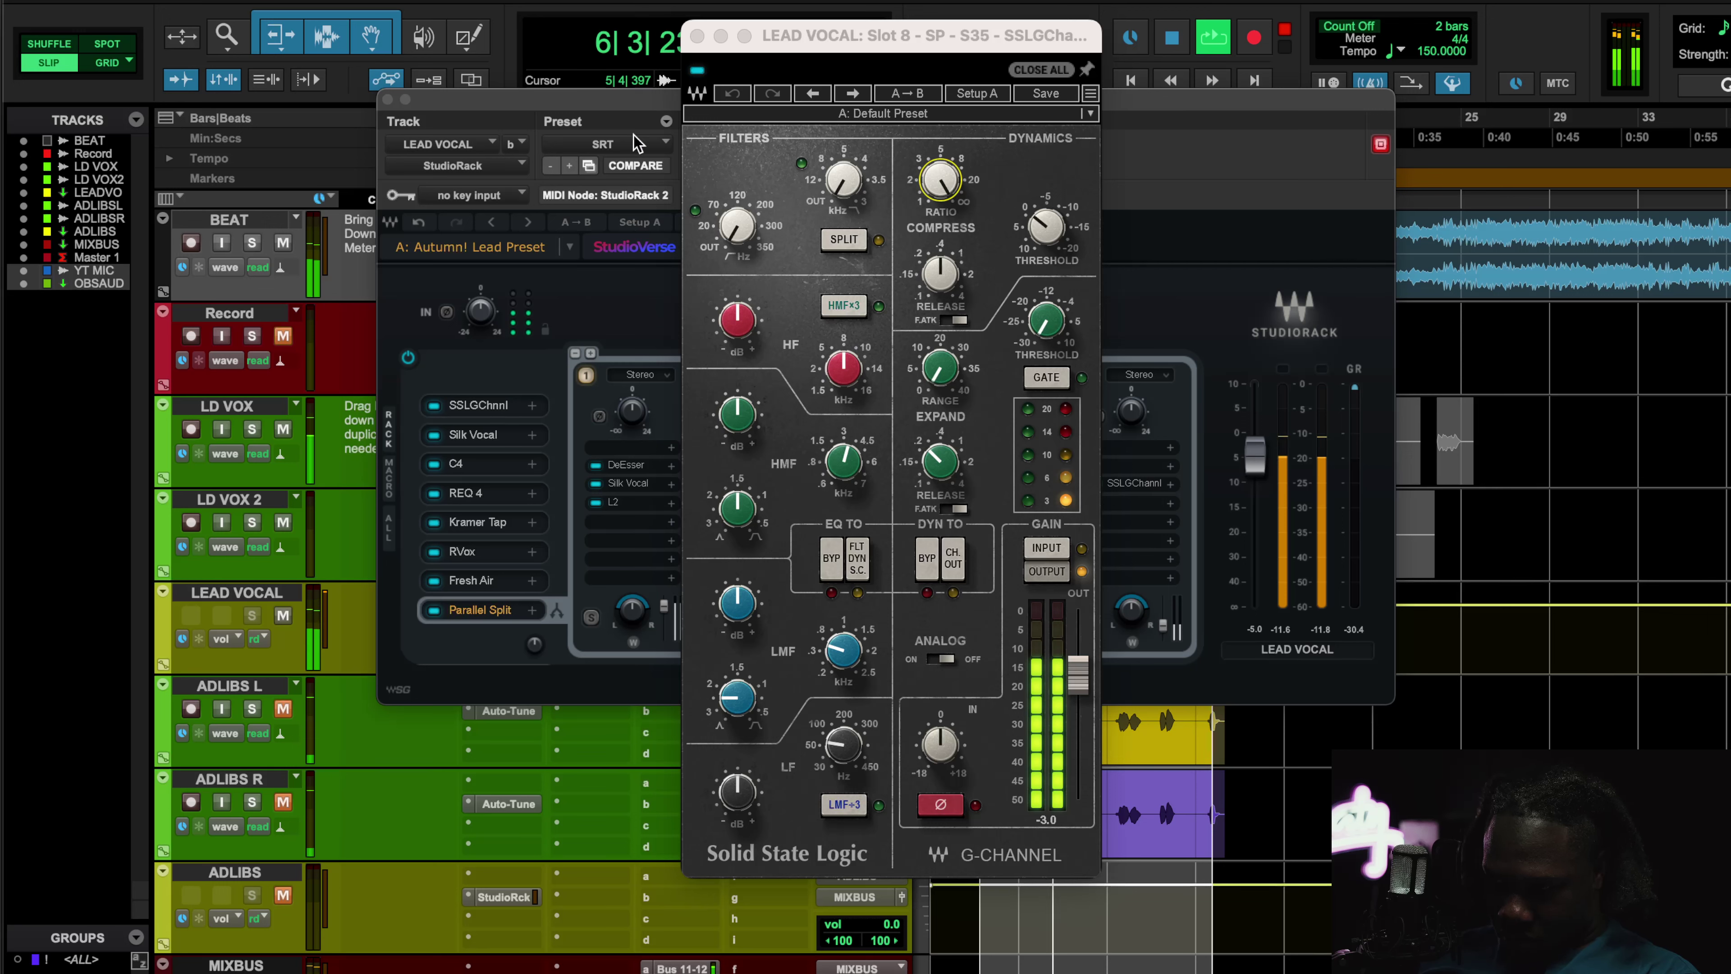
left_click(282, 616)
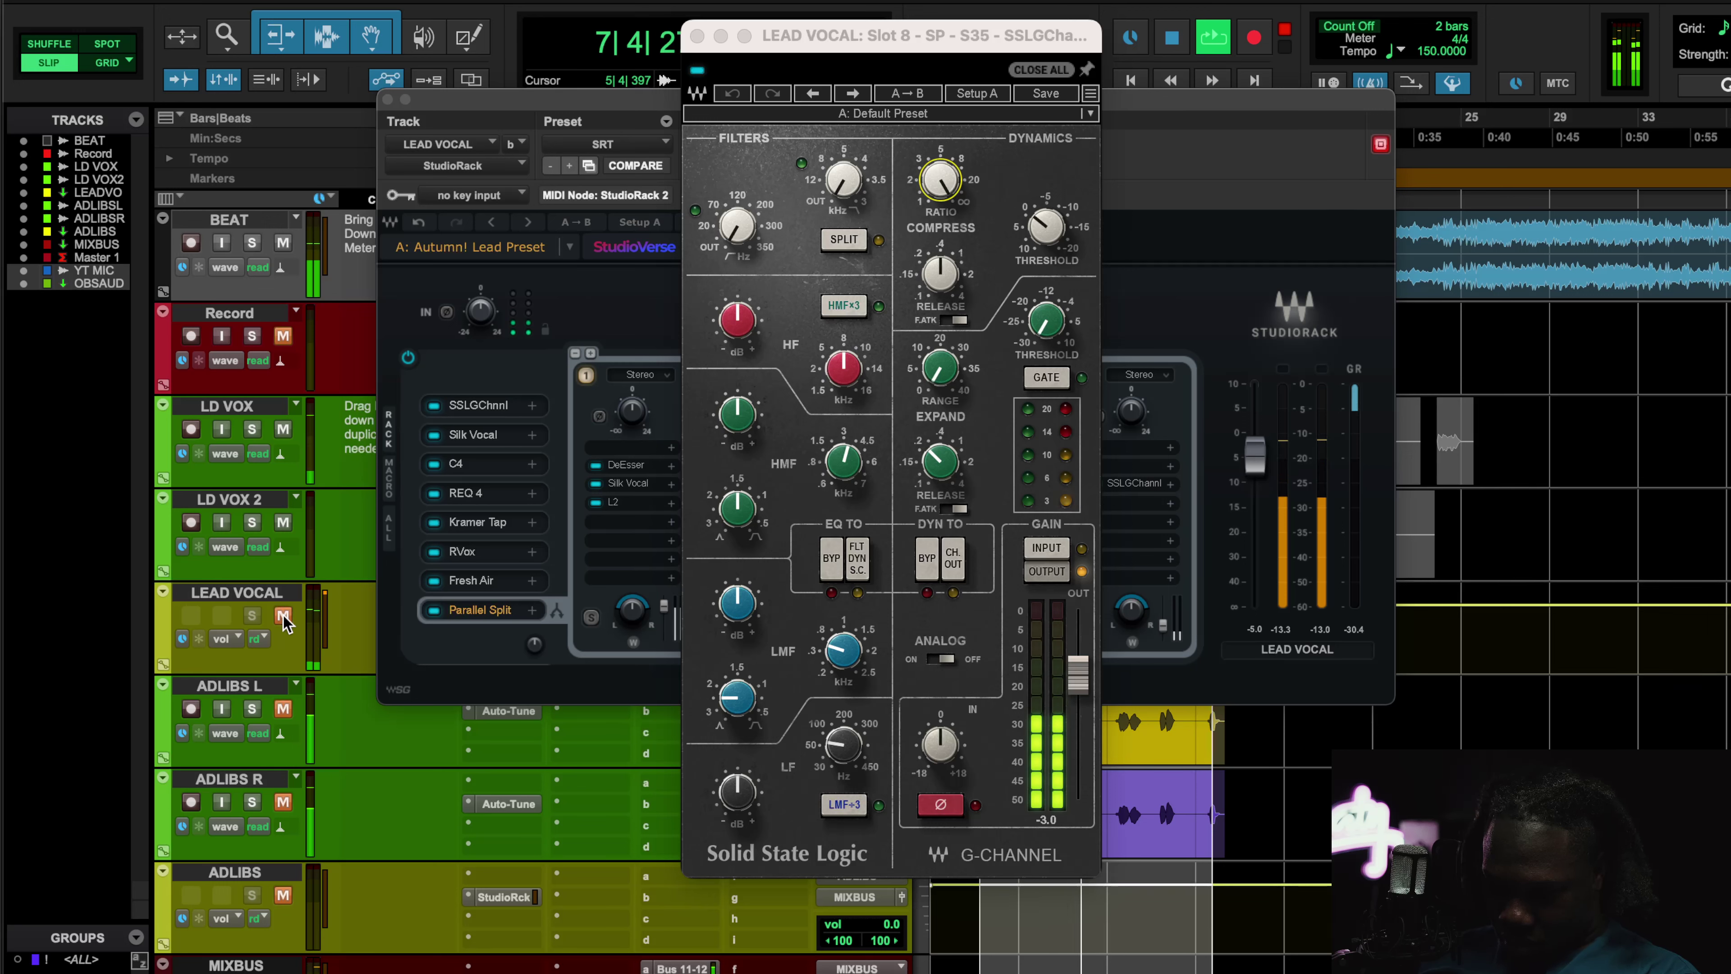
left_click(283, 615)
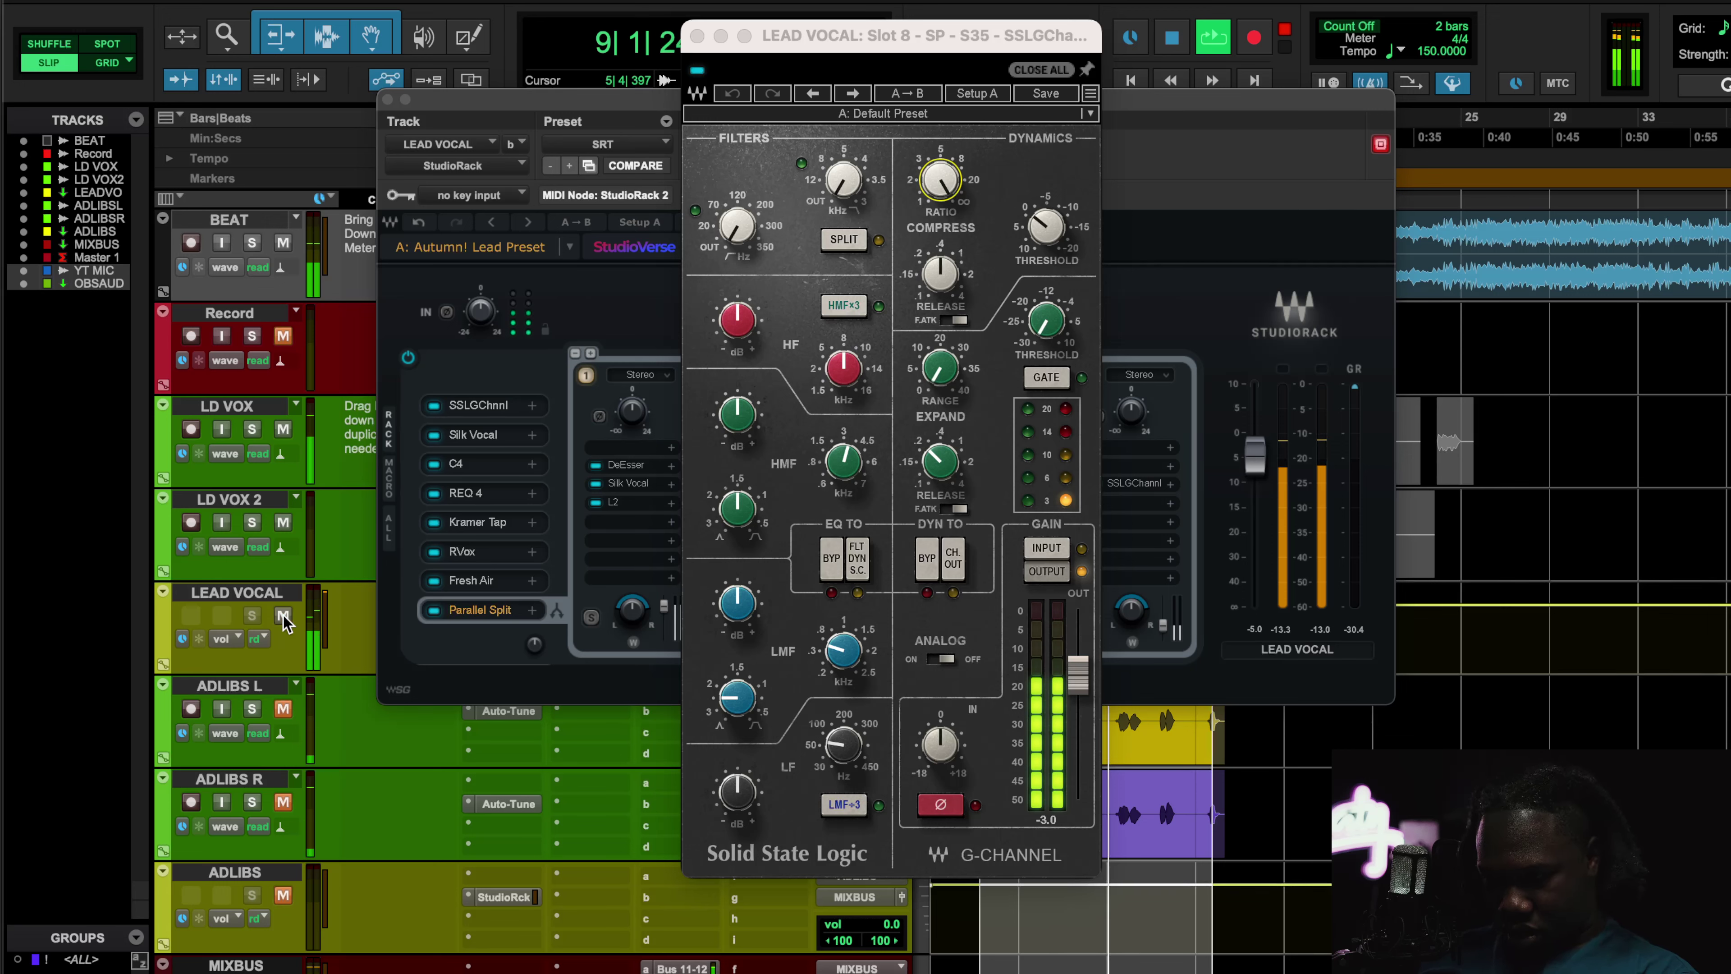
left_click(697, 36)
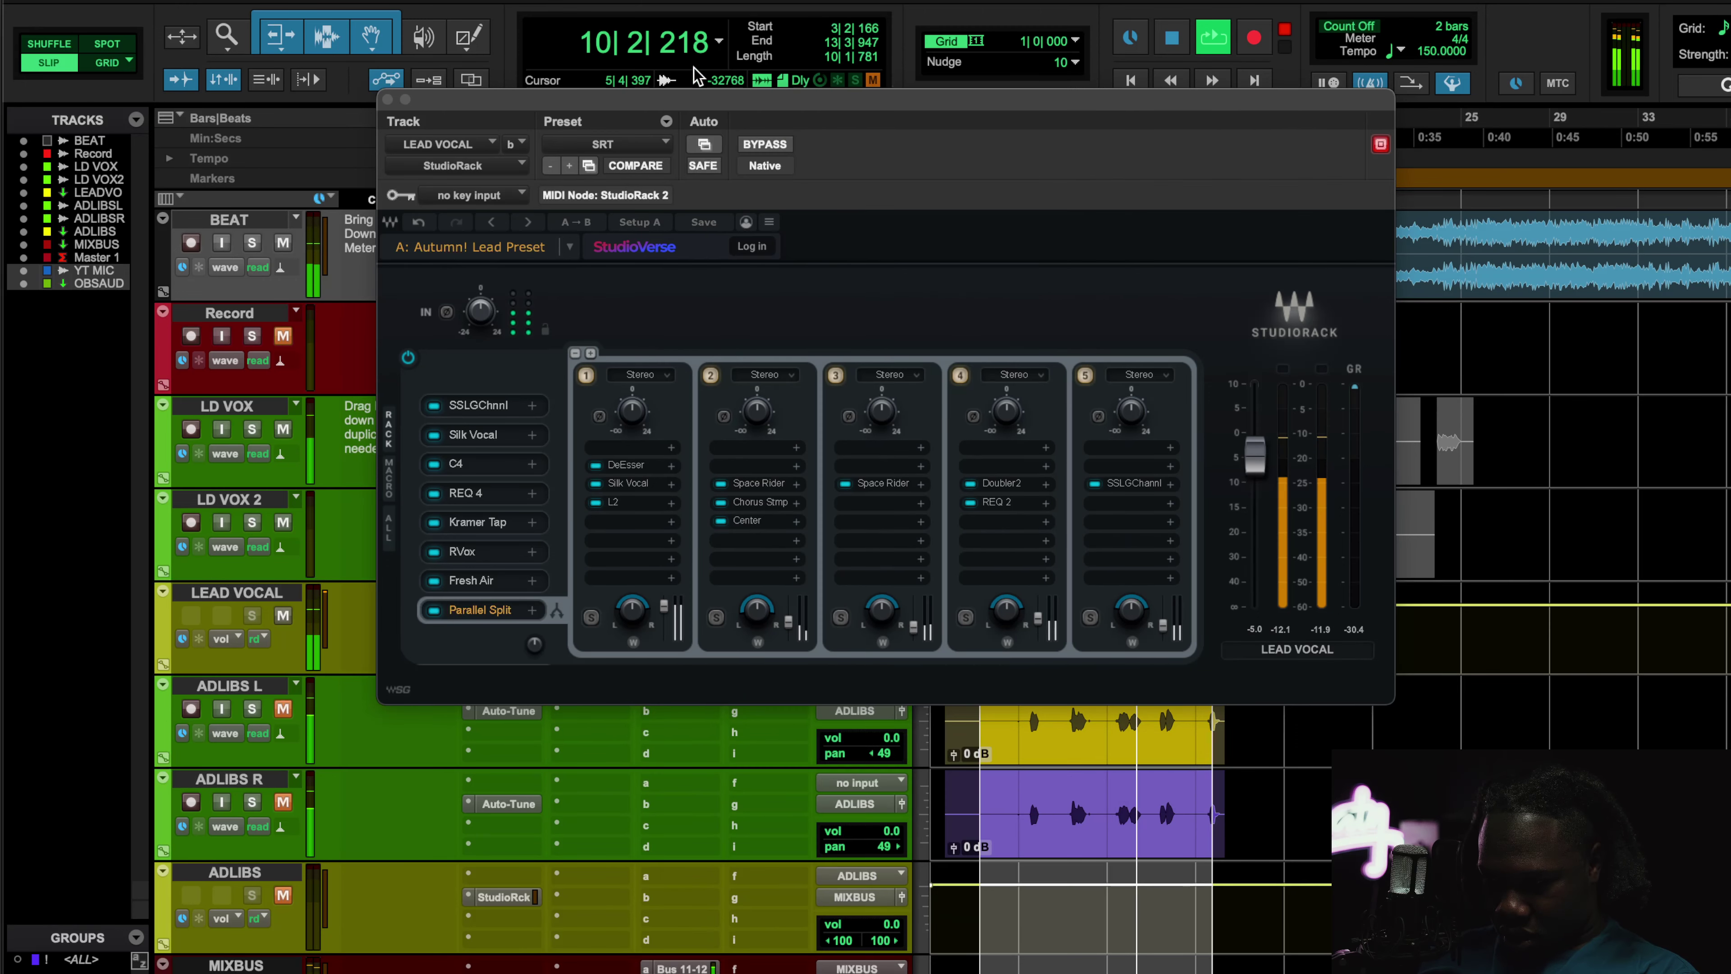
key("space")
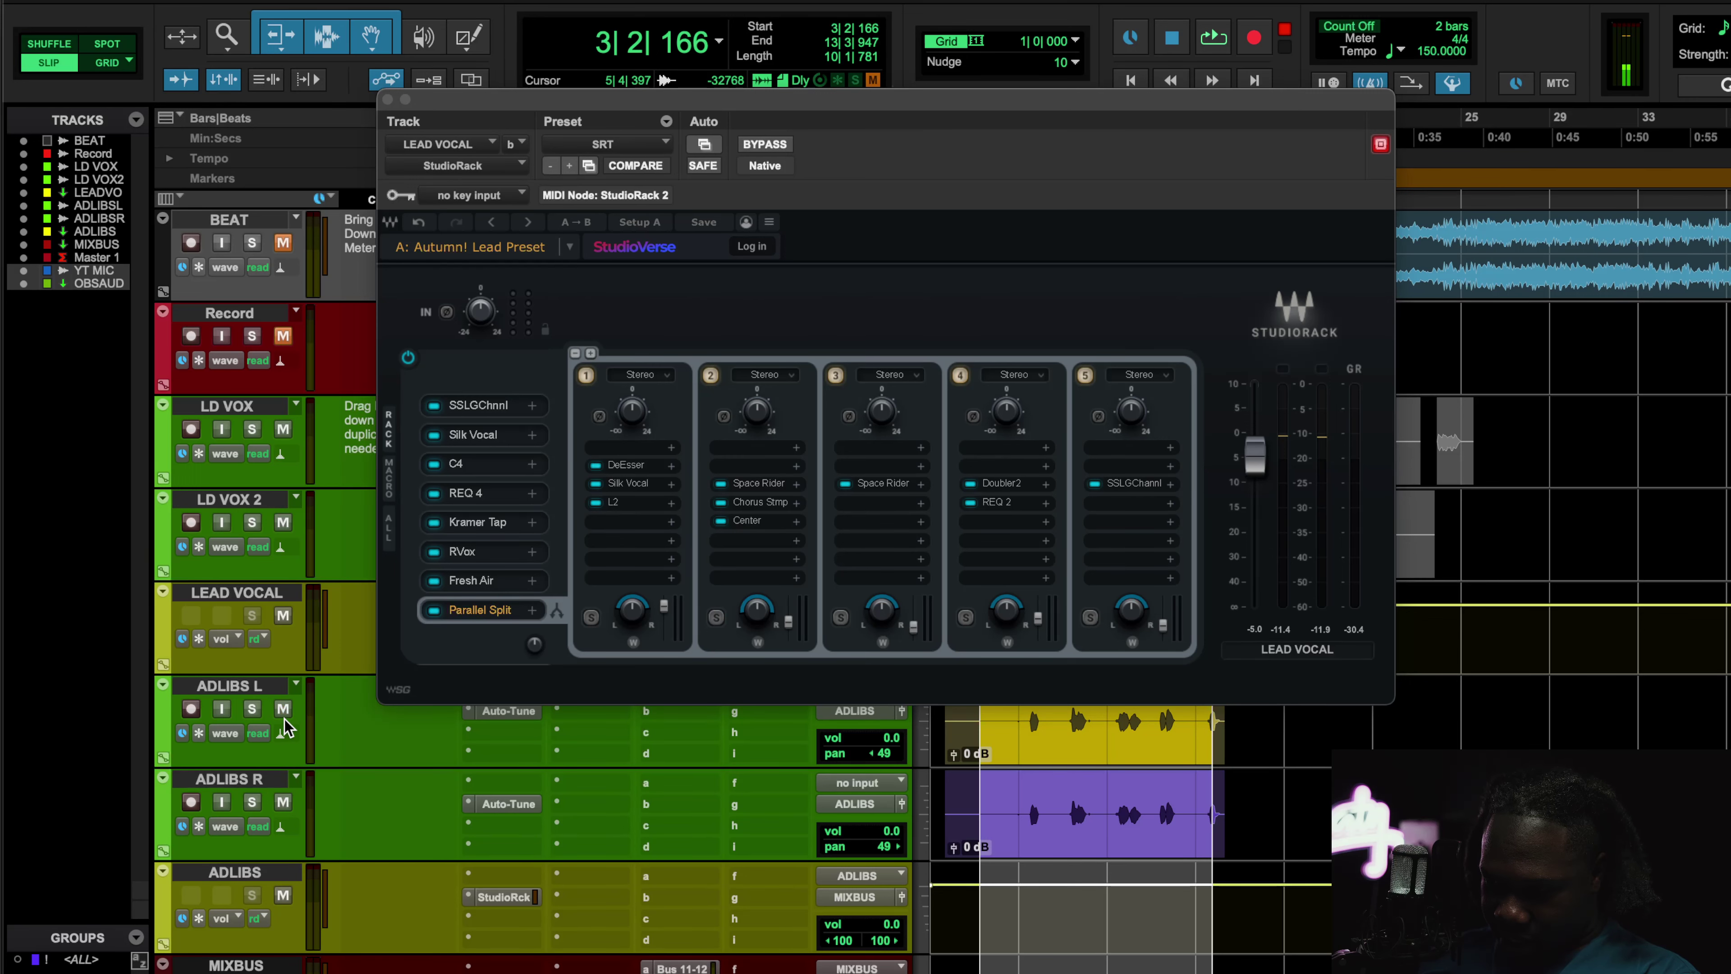
- Open the ADLIBS track's StudioRack and review its main chain's REQ 4, RVox and SSLGChannel plug-ins
left_click(523, 898)
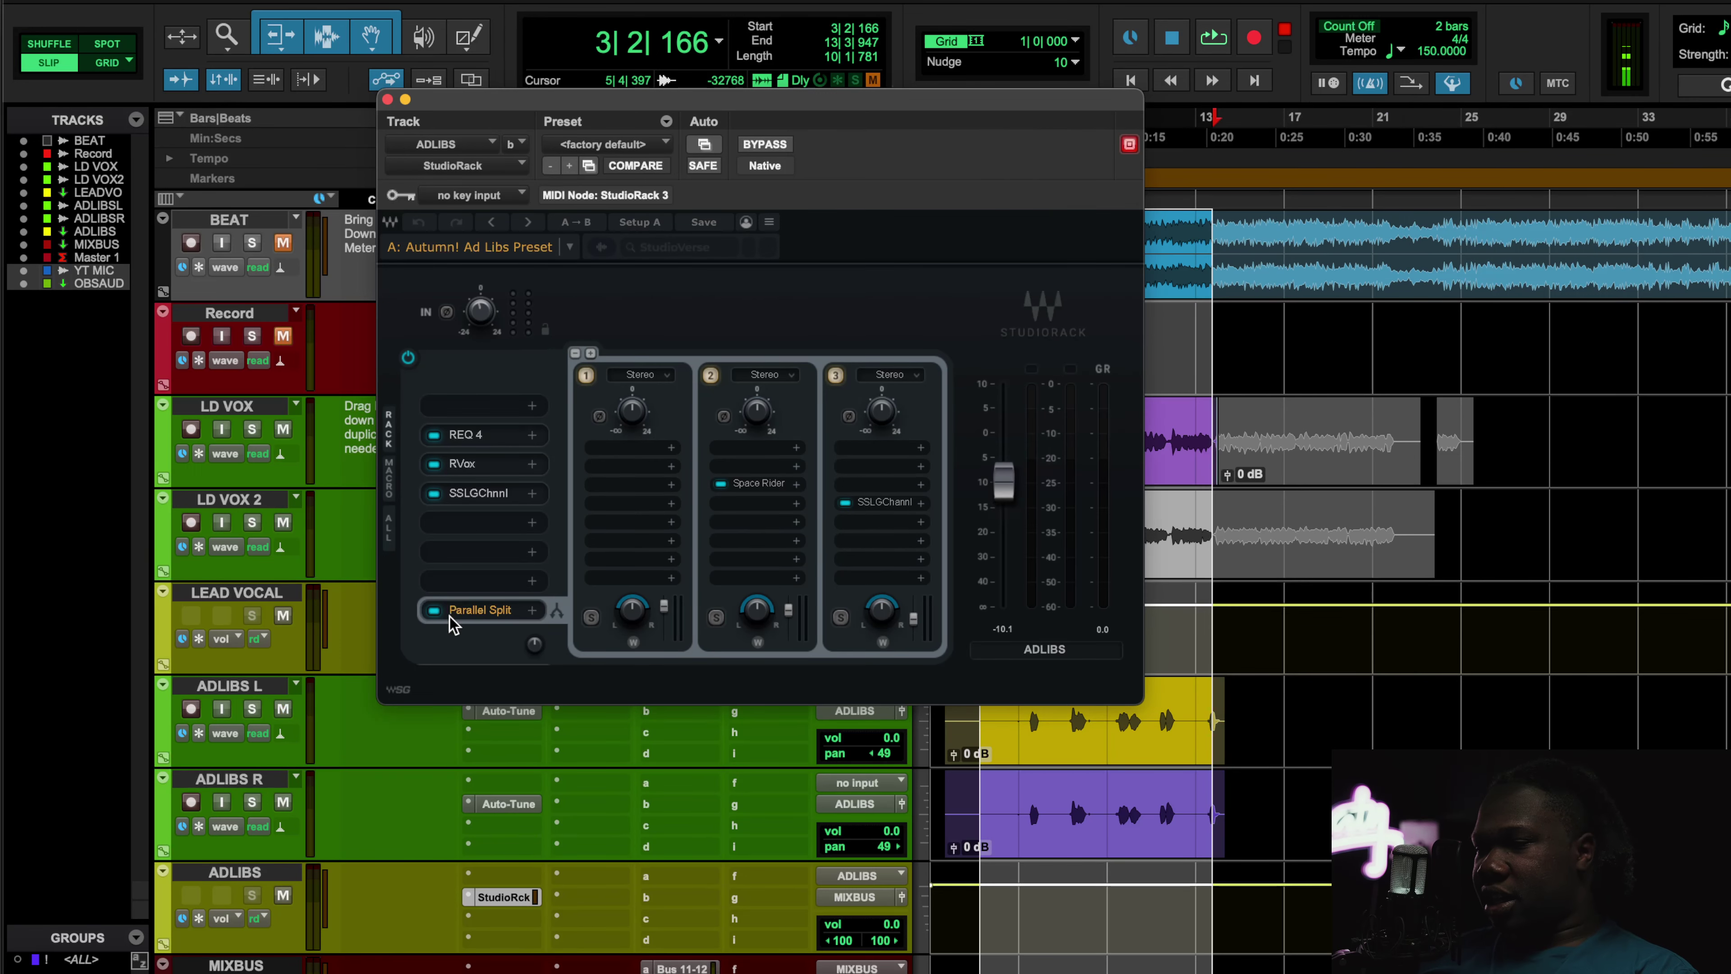
left_click(470, 440)
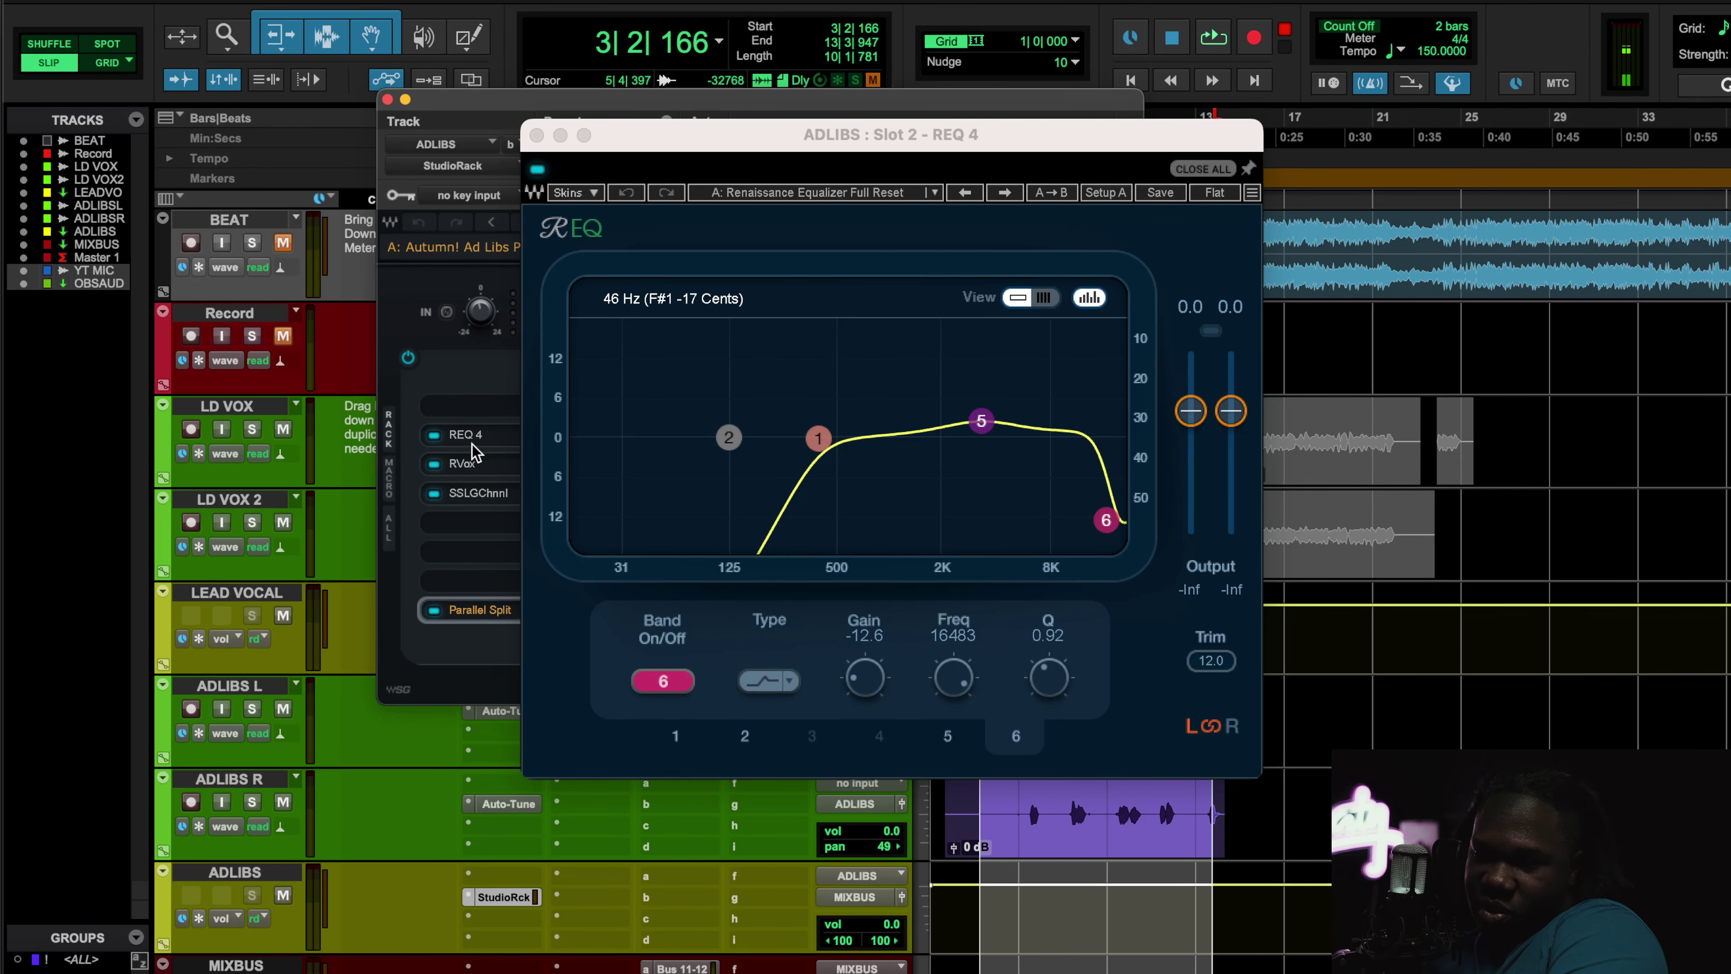
left_click(485, 465)
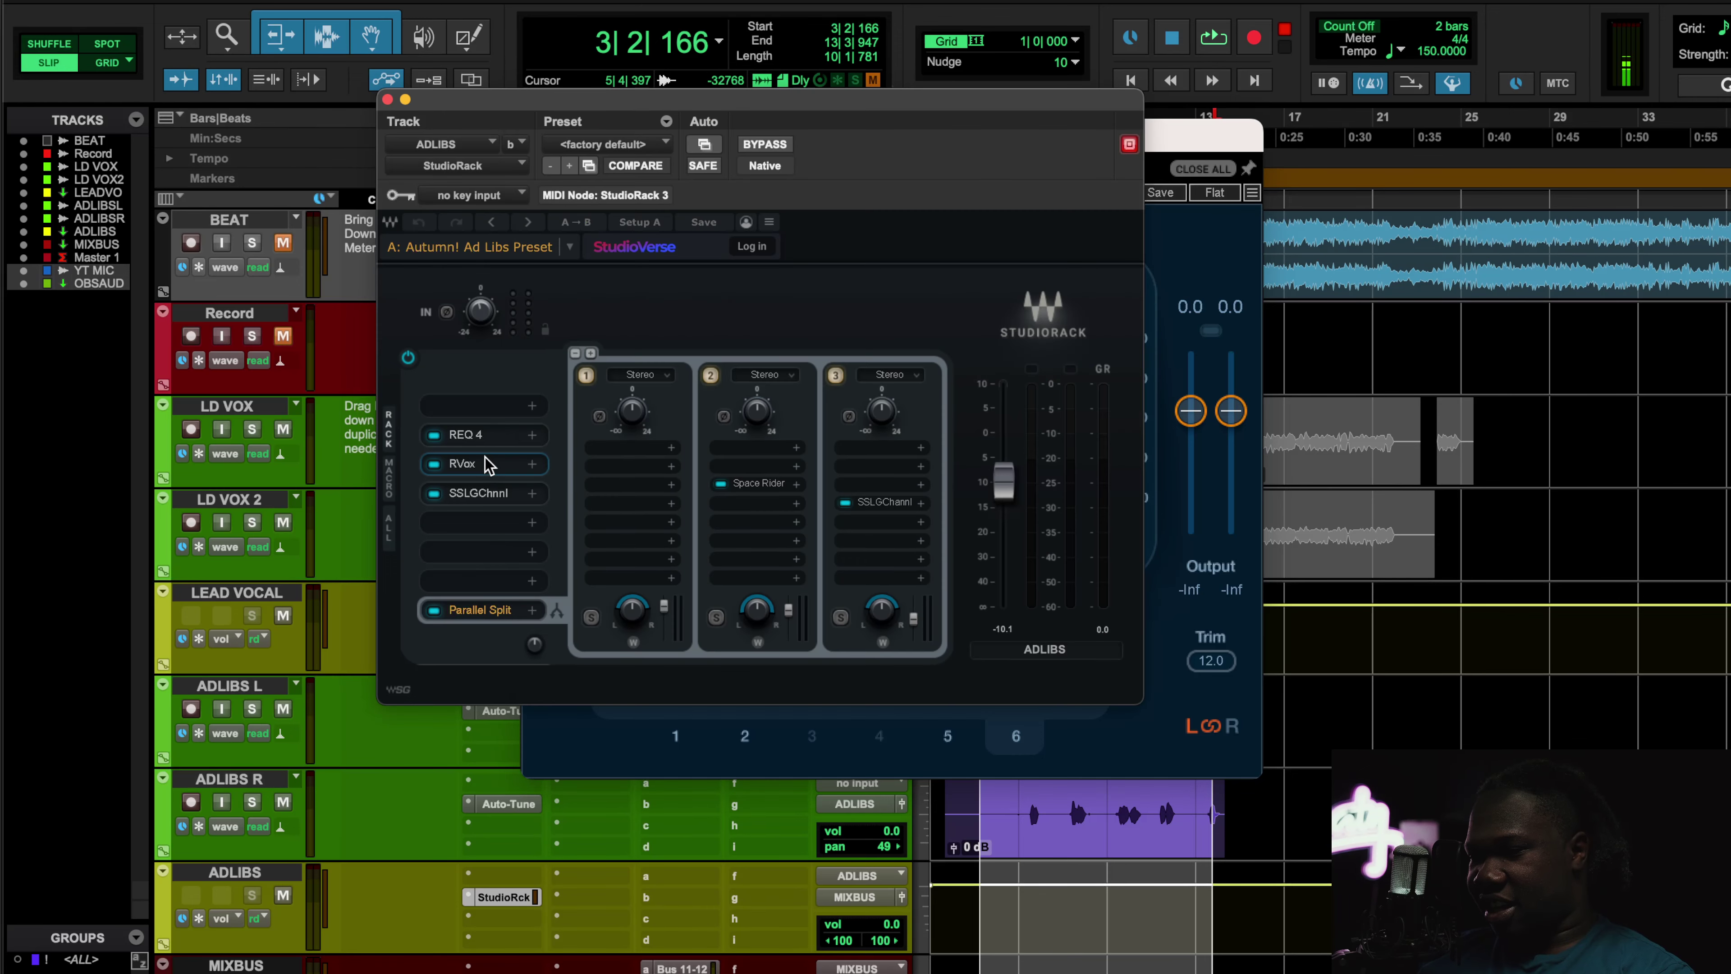
left_click(469, 502)
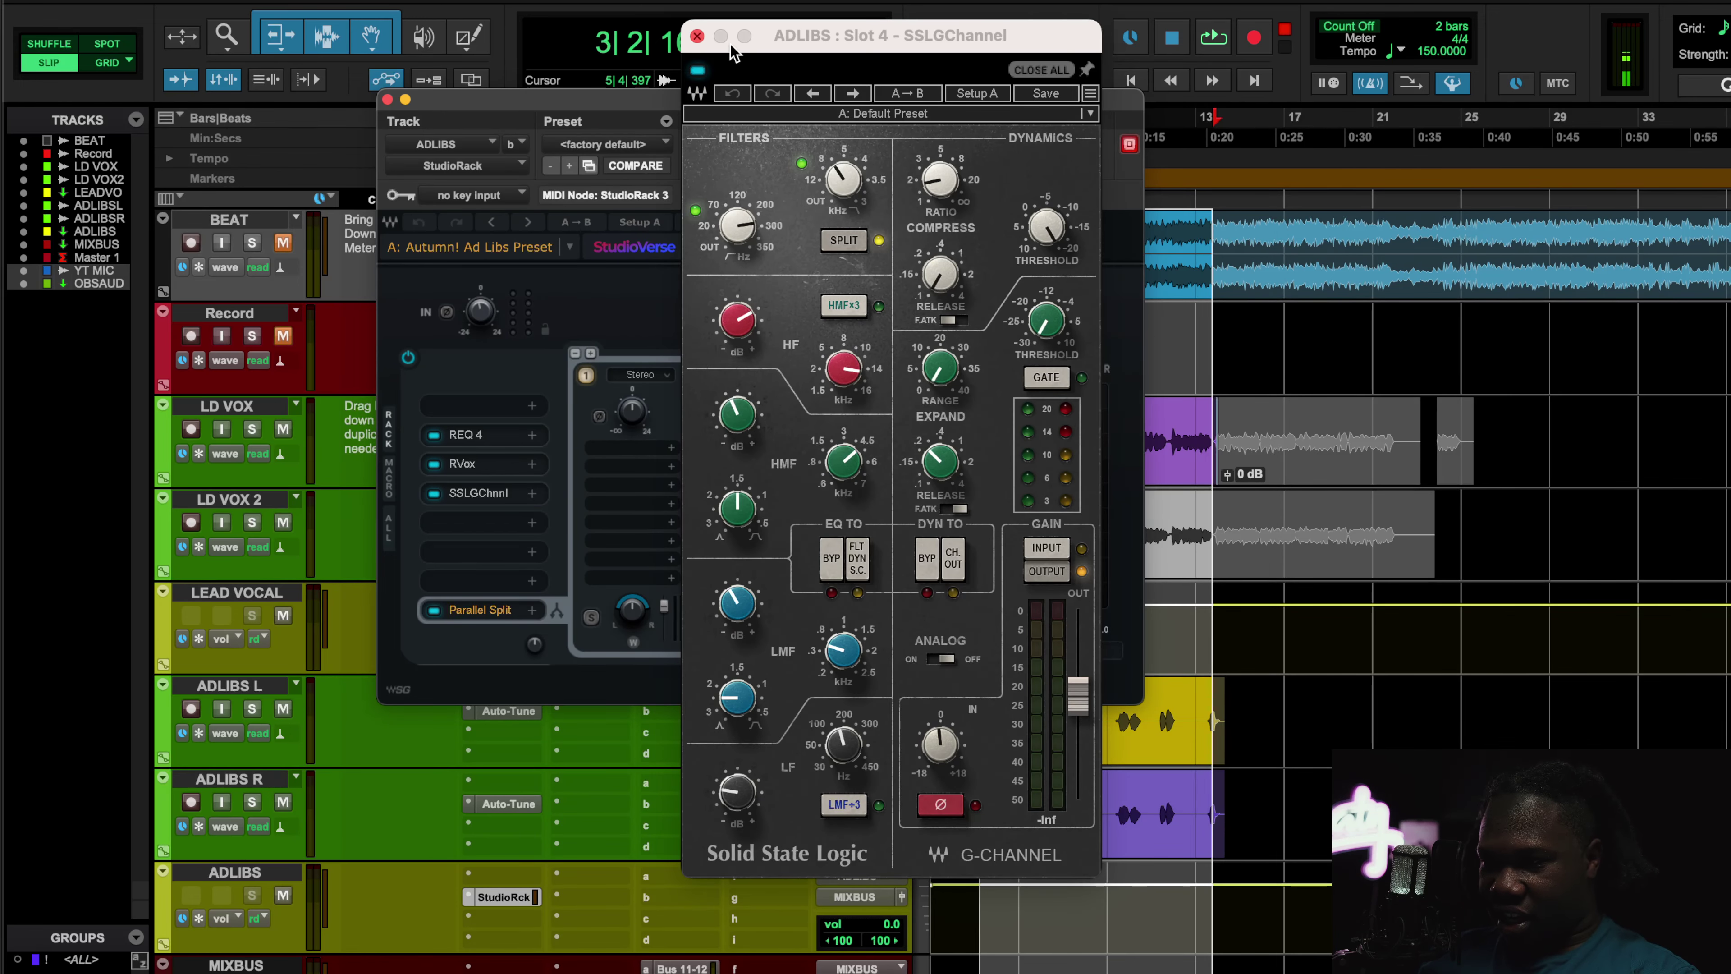
left_click(696, 35)
- Review Space Rider in the second and SSLGChannel in the third parallel rack of the ADLIBS chain
left_click(756, 484)
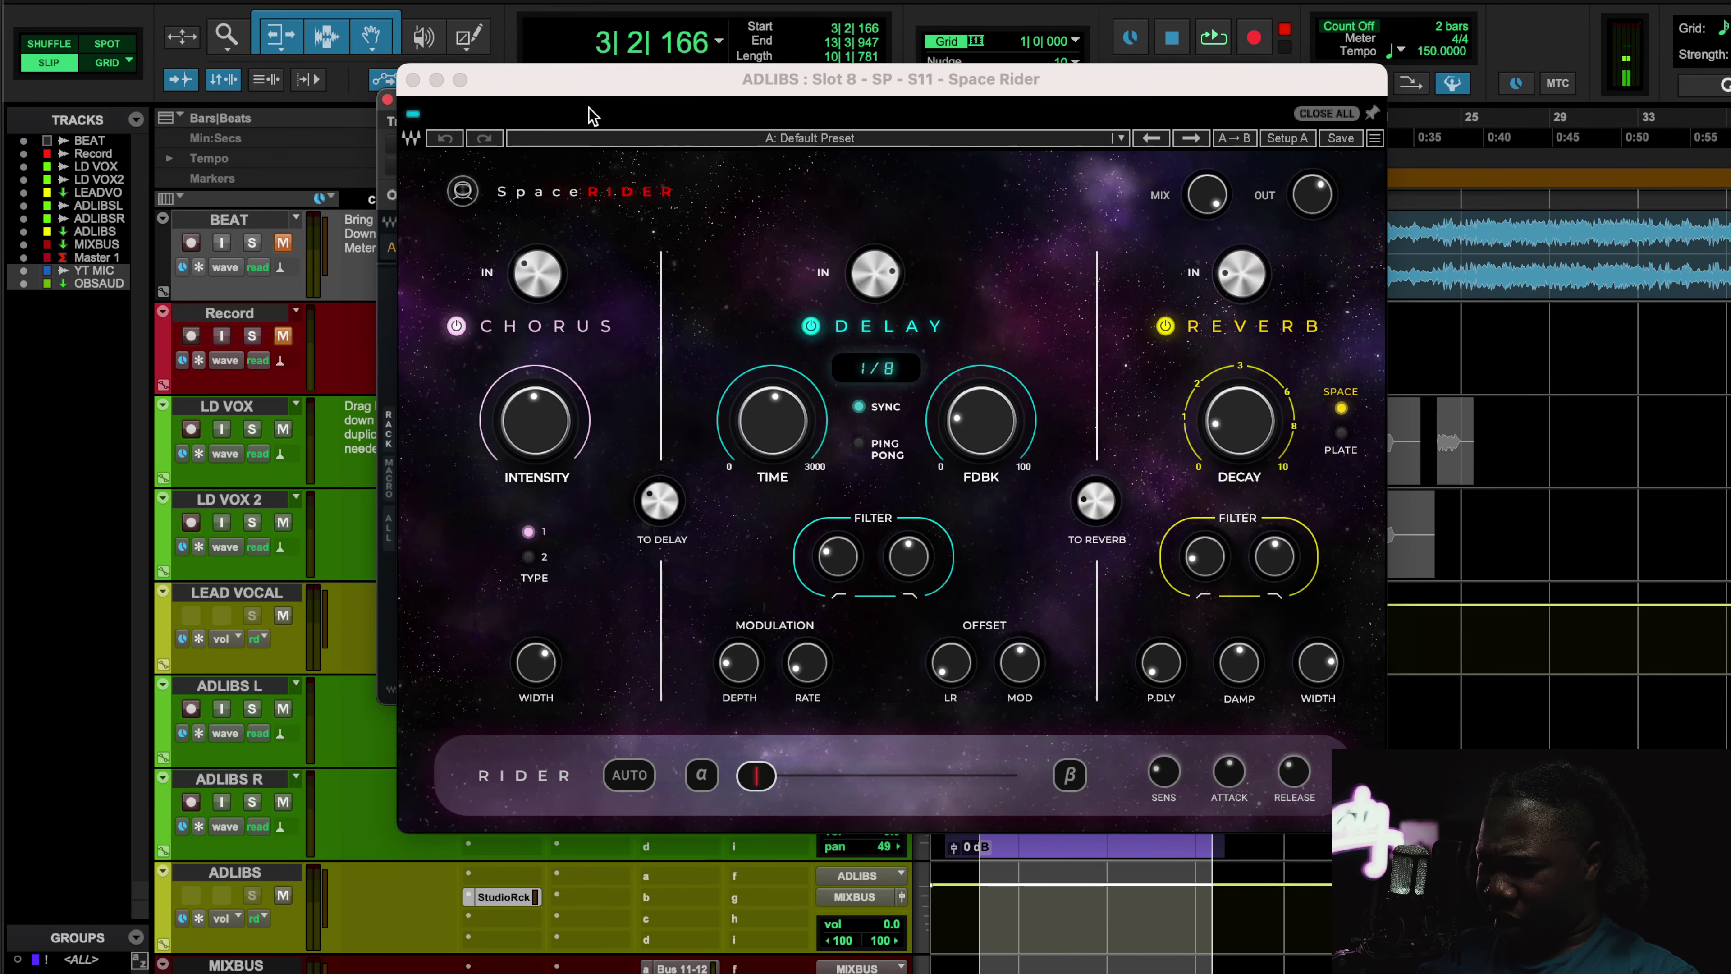
left_click(413, 80)
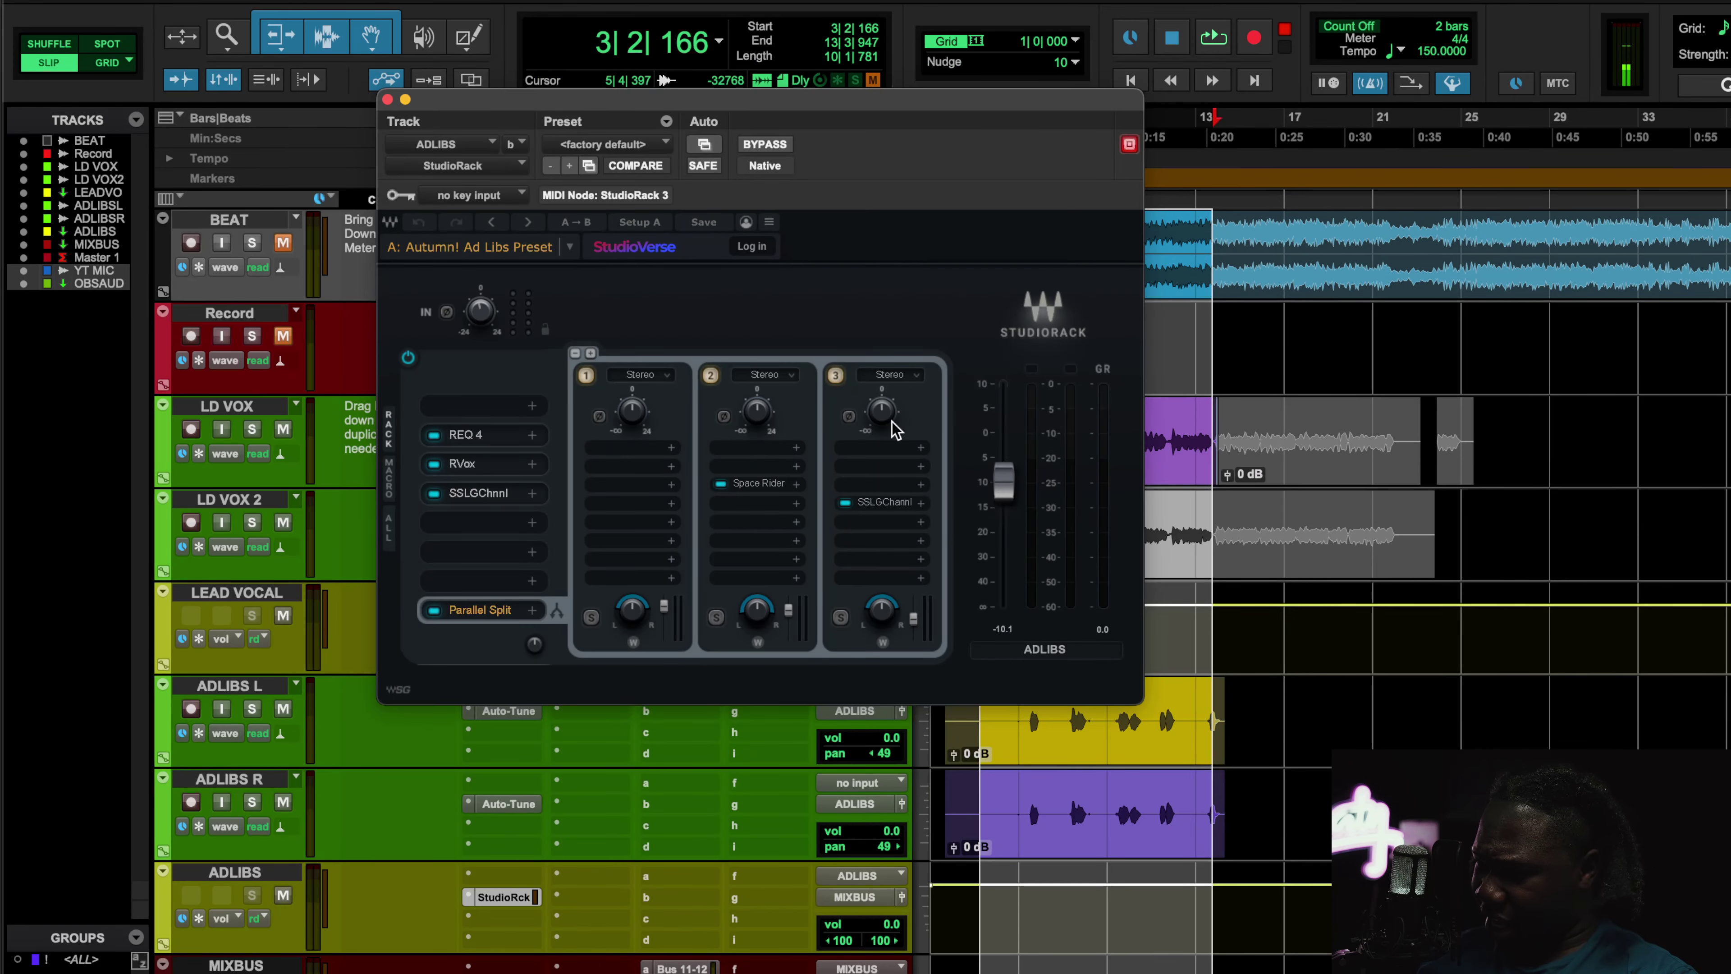
left_click(883, 500)
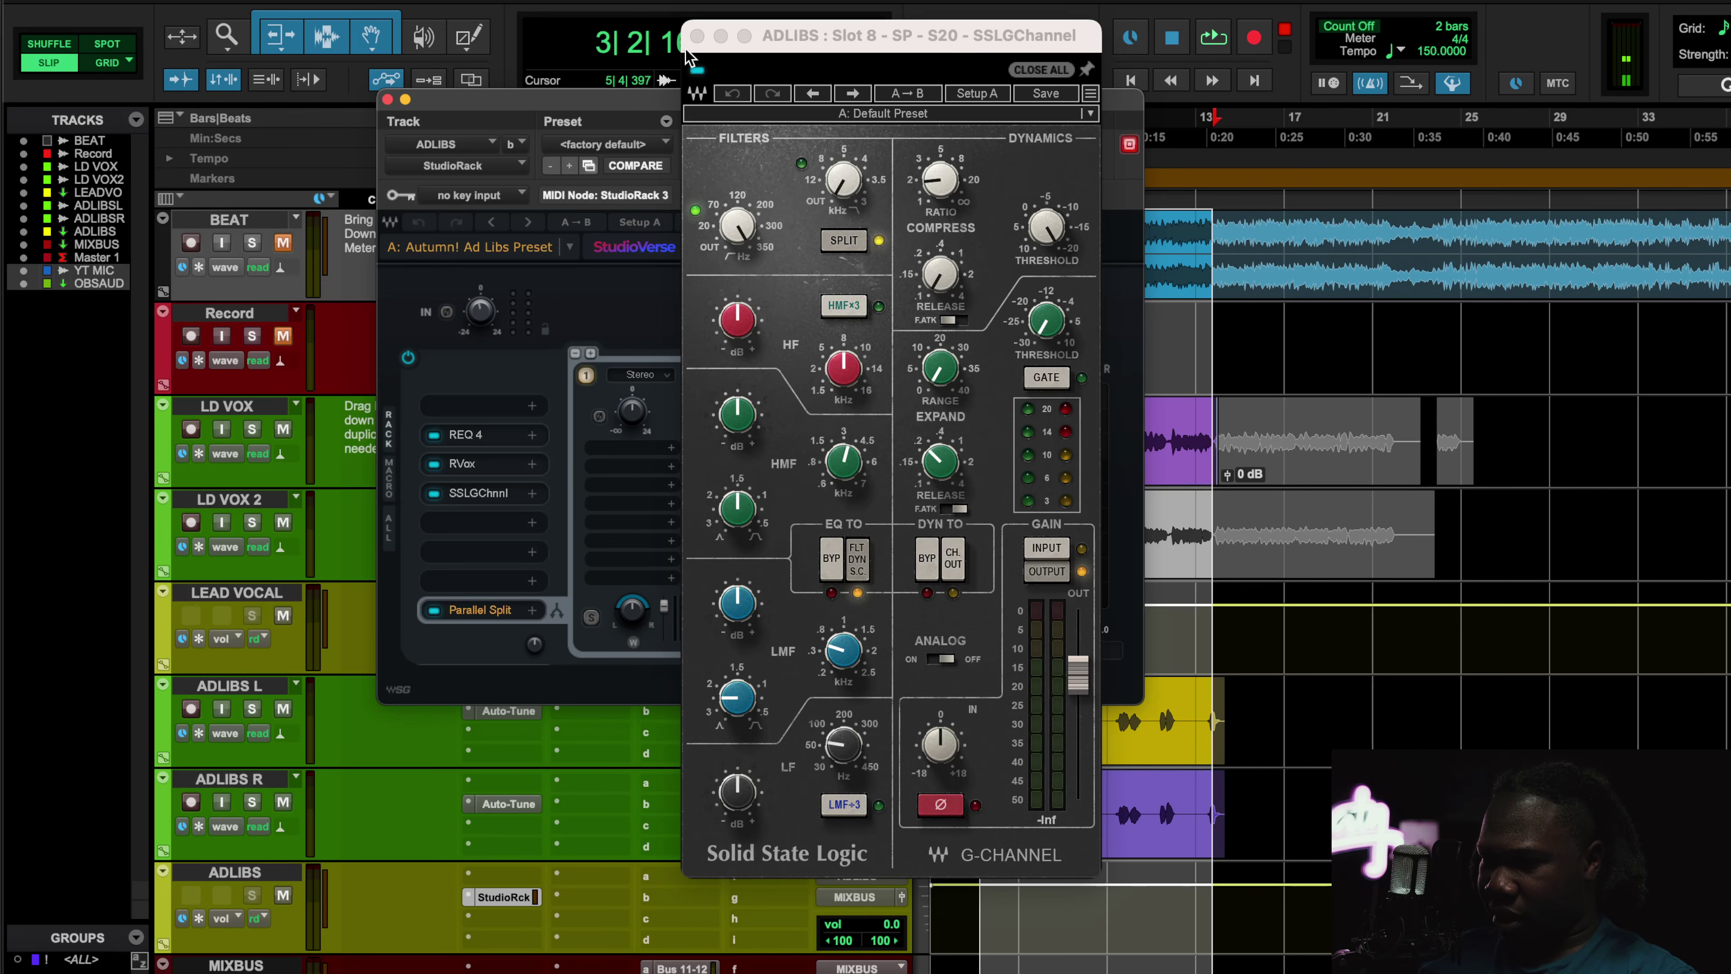
- Close the third parallel rack's SSLGChannel and raise the ADLIBS StudioRack output to -5.4 during loop playback
left_click(695, 36)
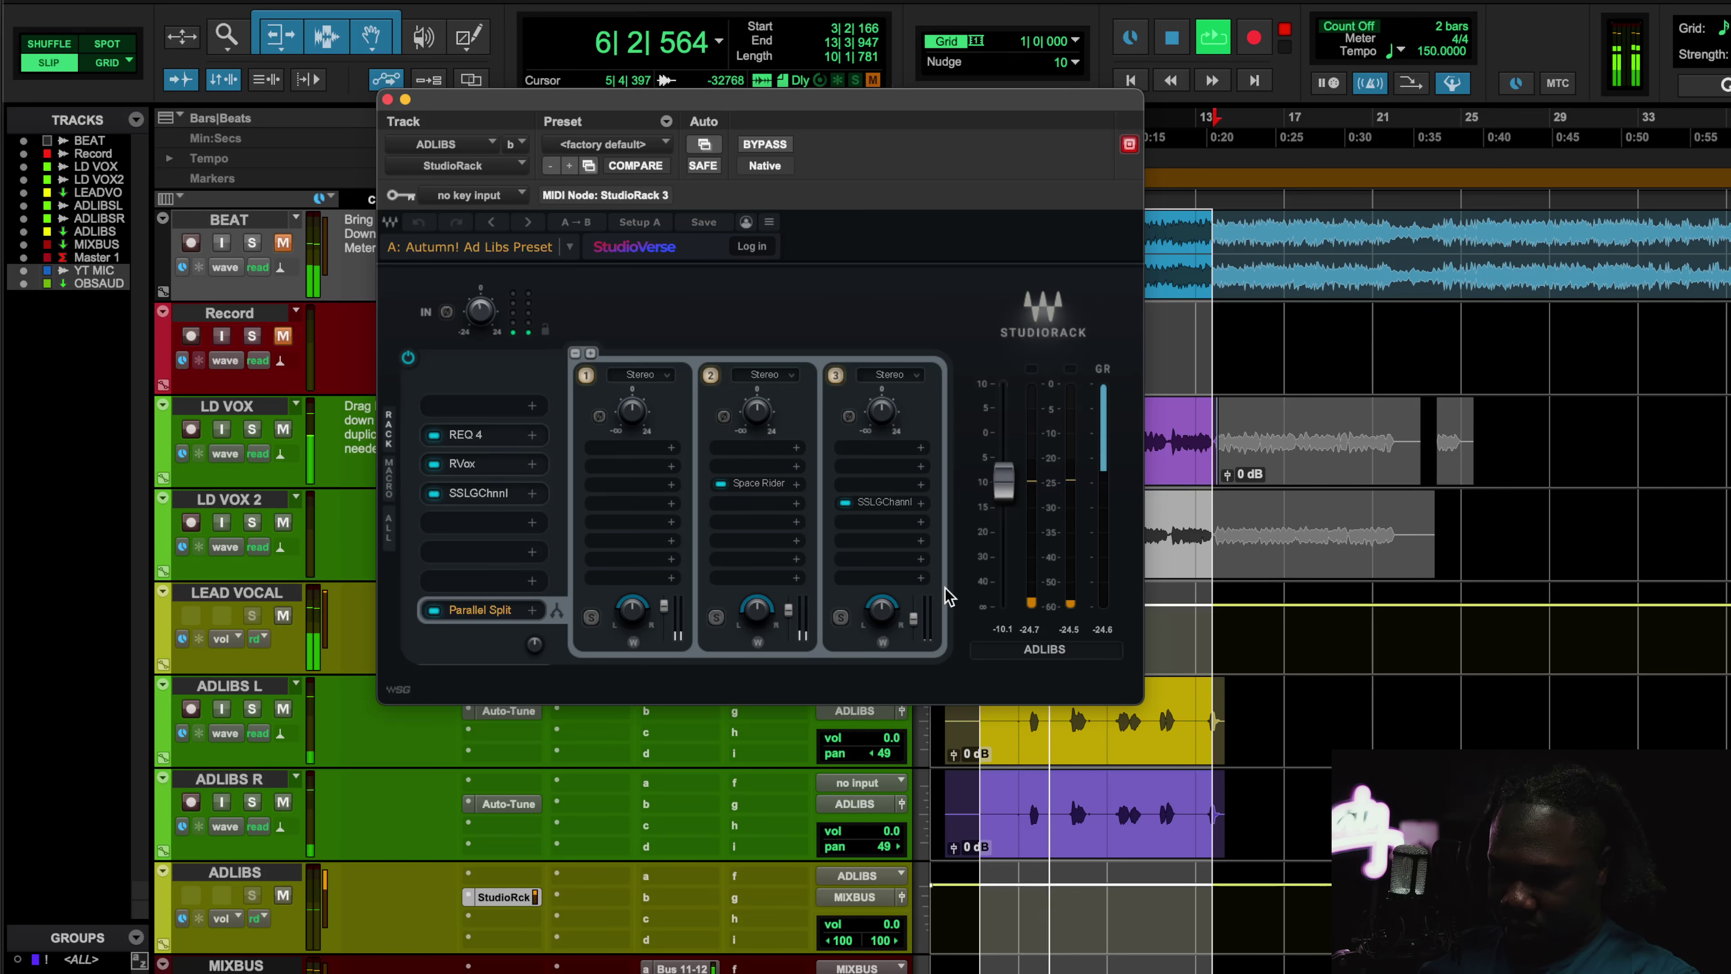
mouse_move(1004, 481)
left_mouse_down()
mouse_move(1004, 450)
mouse_move(1000, 473)
left_mouse_up()
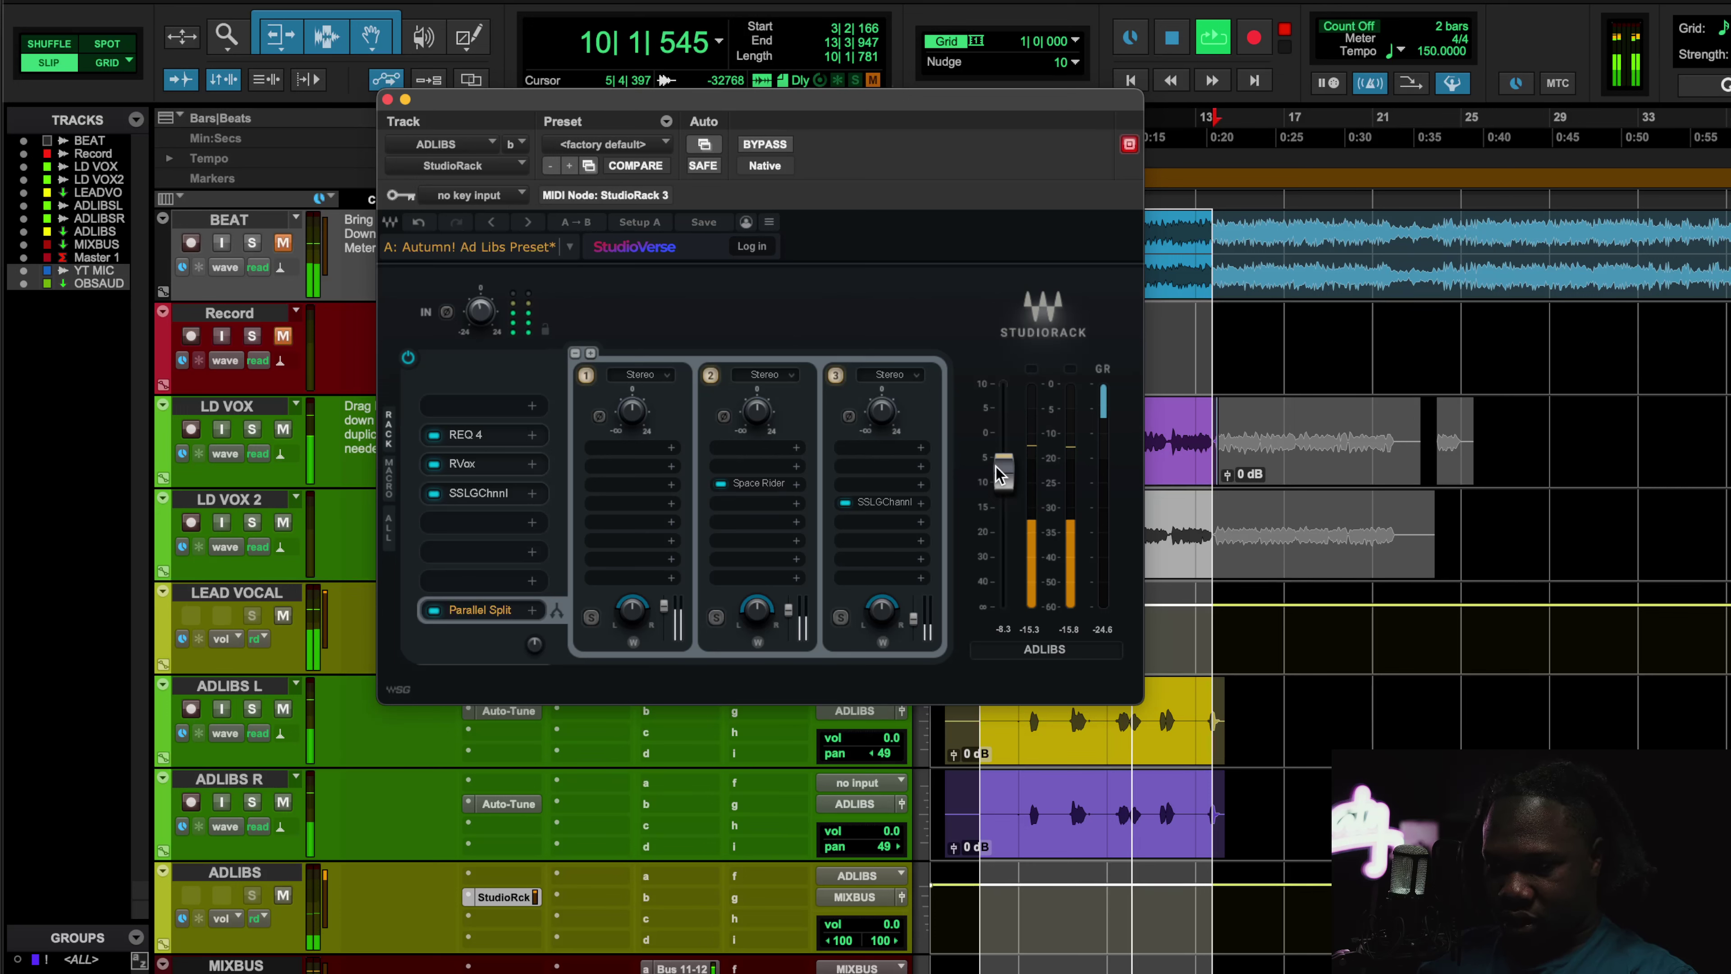
left_click_drag(1001, 474, 1001, 458)
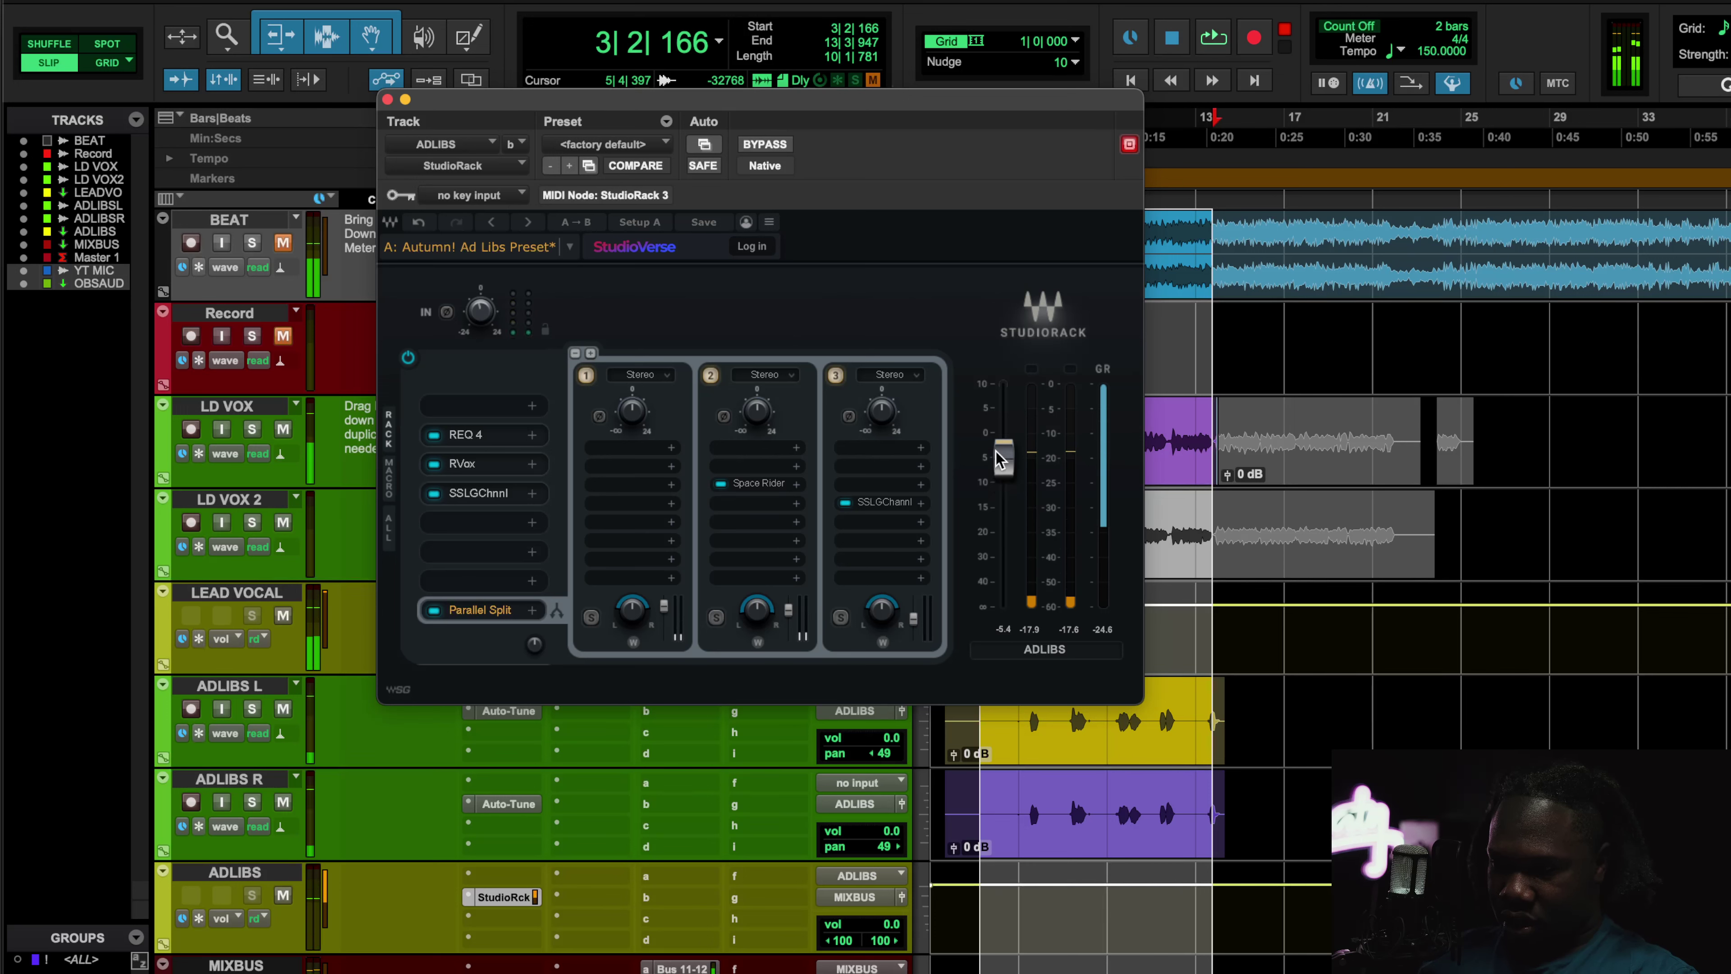
- Check the ADLIBS main chain's SSLGChannel settings, first during loop playback and again with playback stopped
left_click(470, 494)
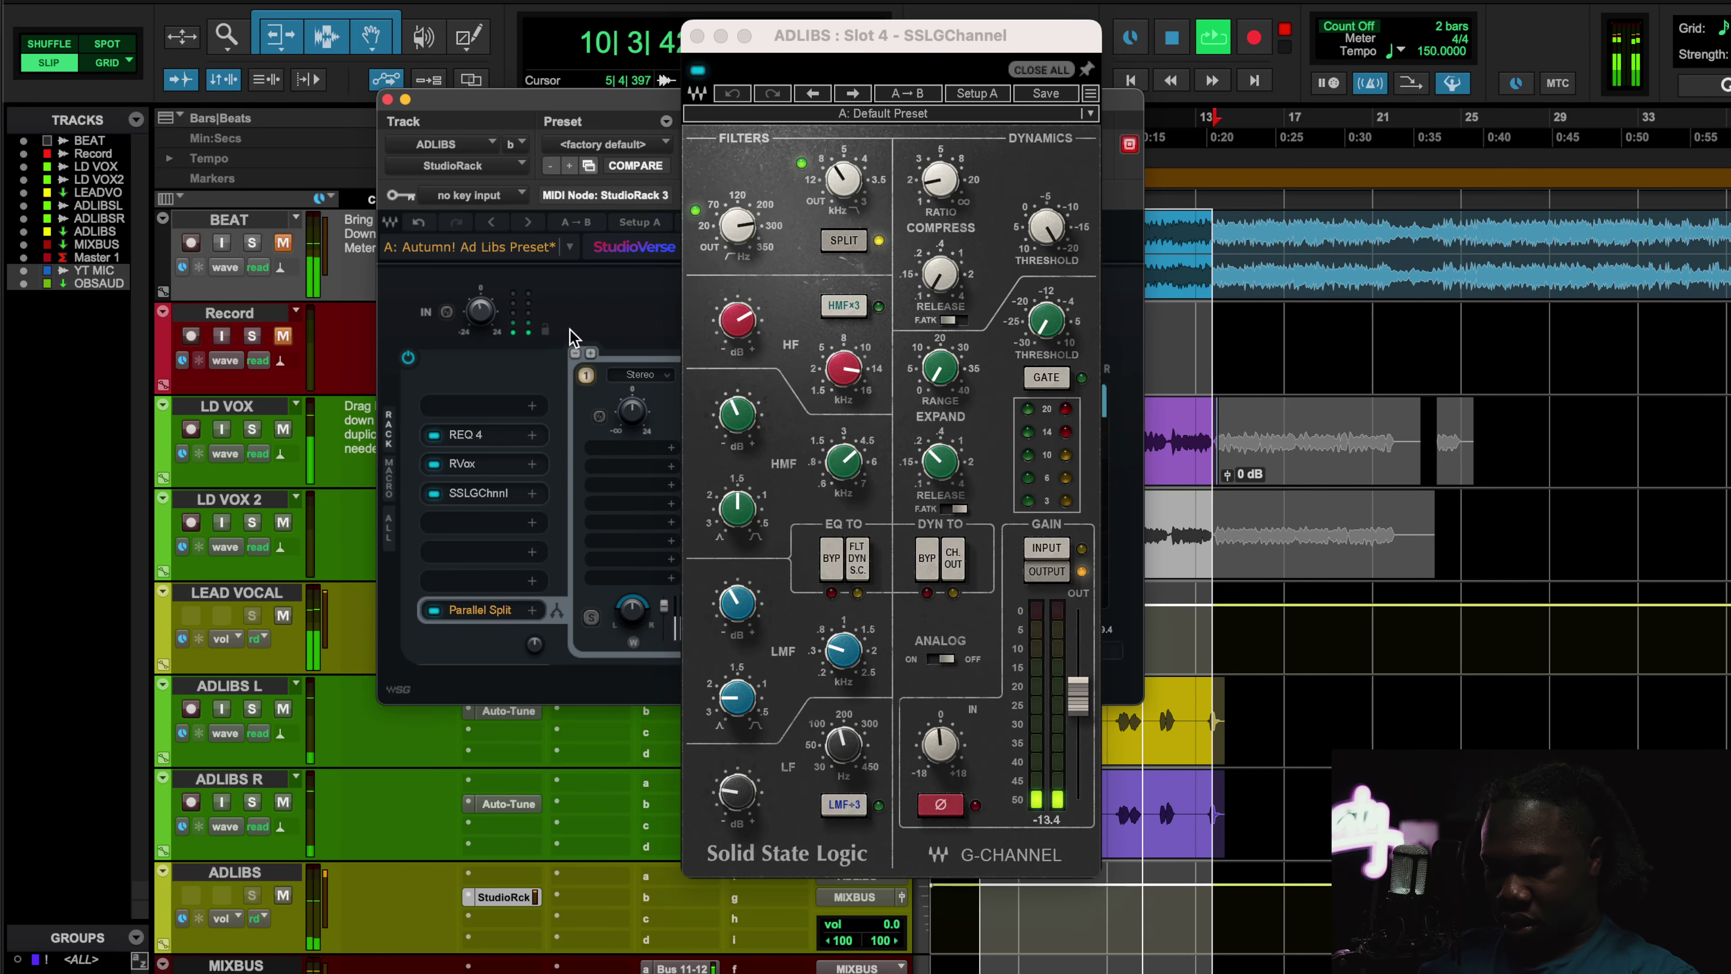
left_click(700, 34)
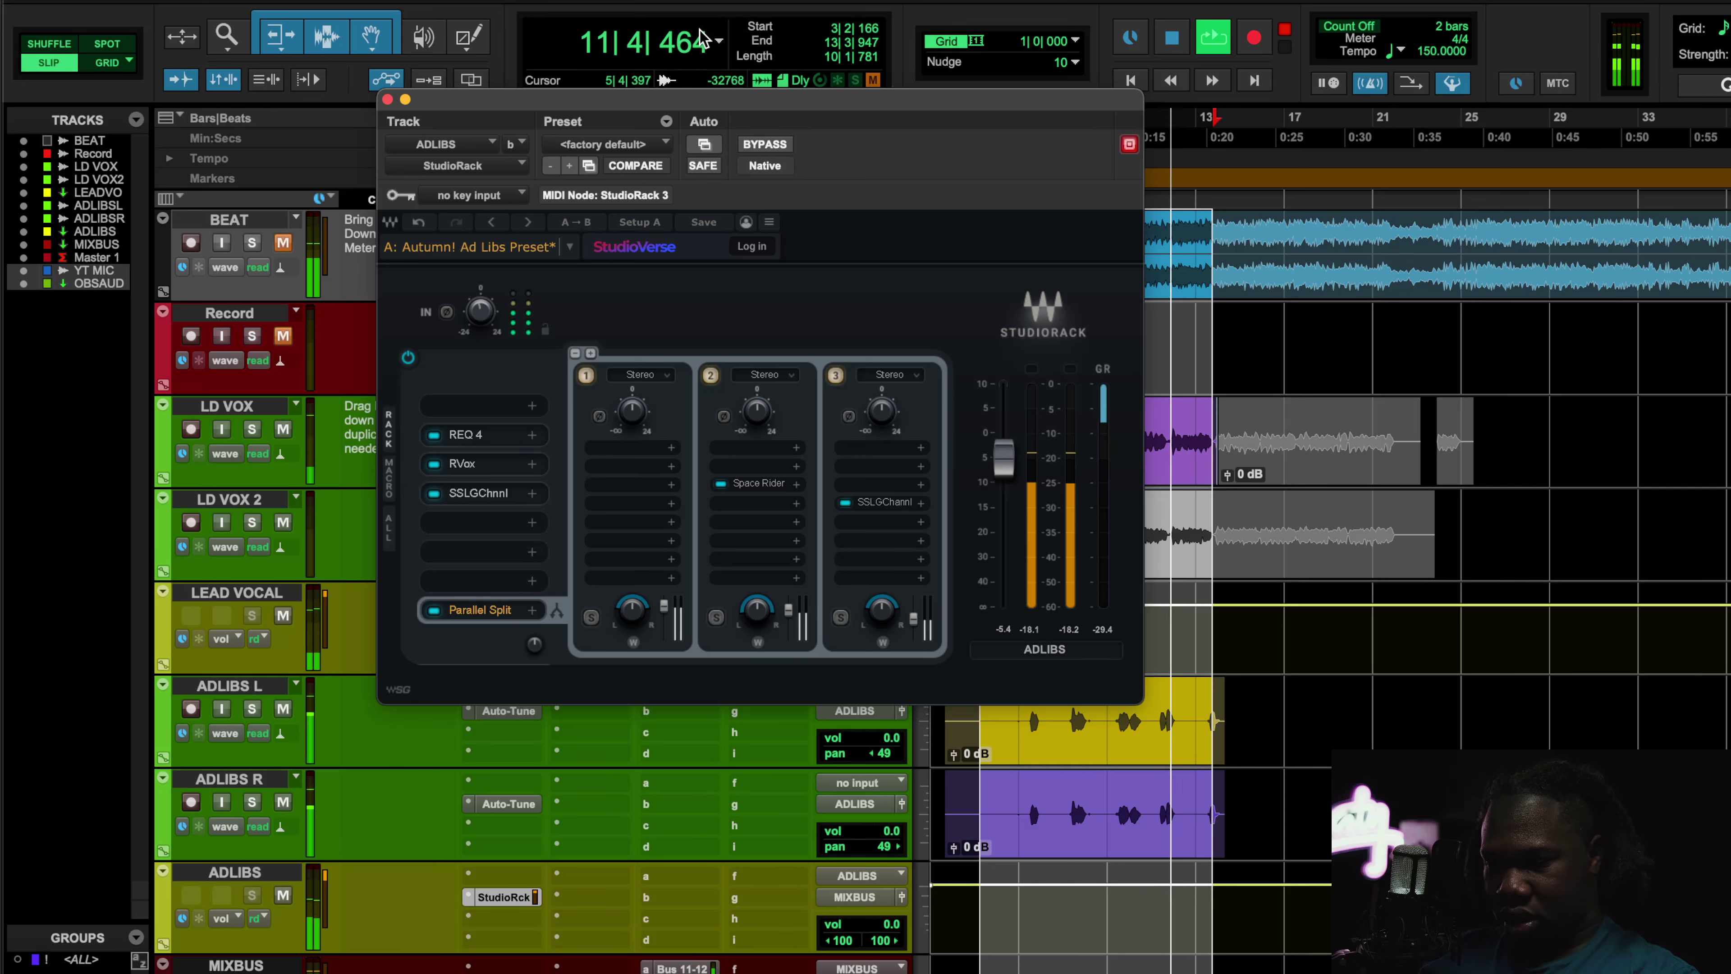
key("space")
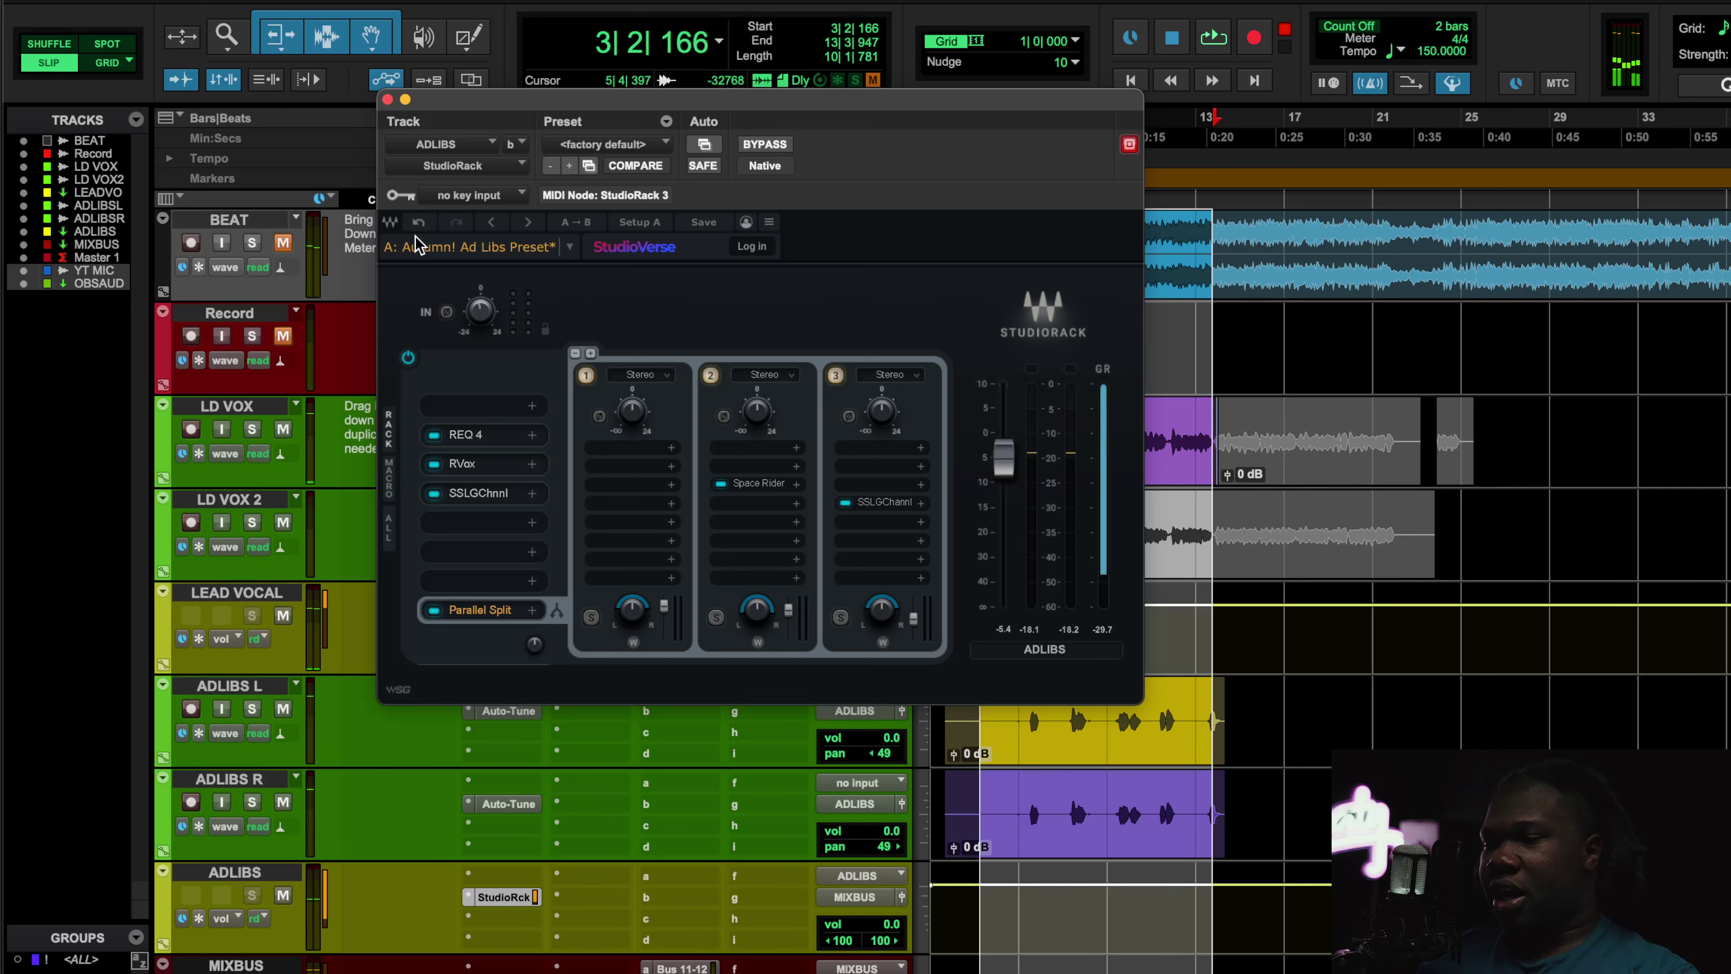
left_click(509, 498)
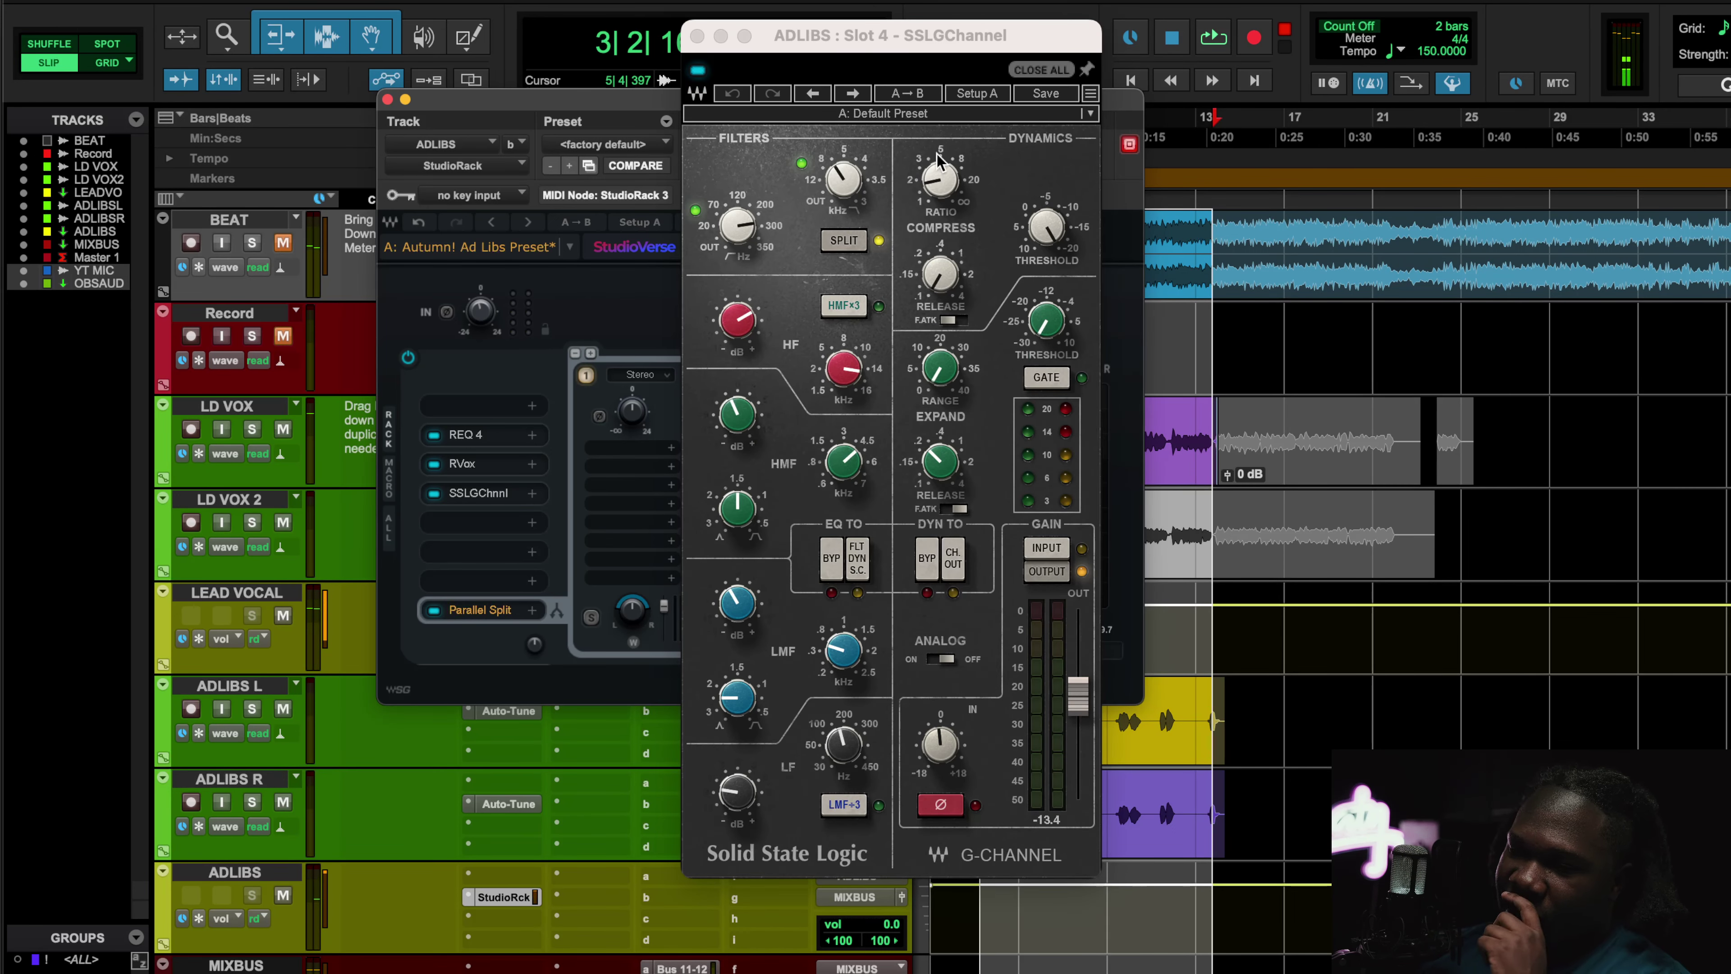